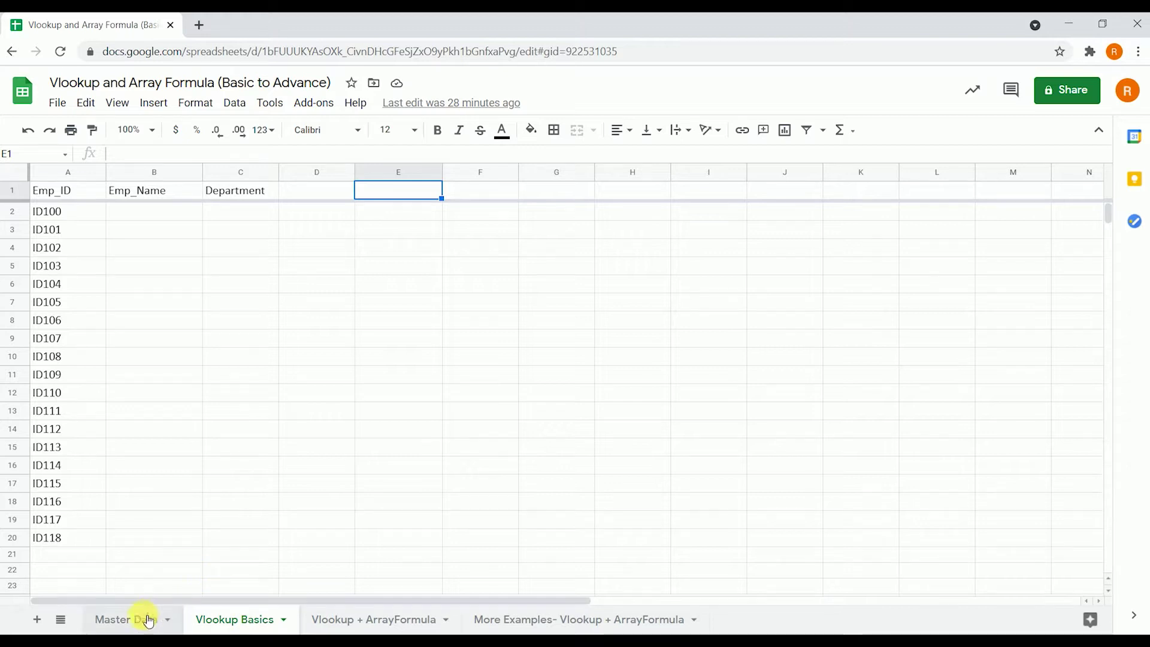
- Compare the employee columns on the Master Data sheet with the empty fields on the Vlookup Basics sheet
left_click(132, 620)
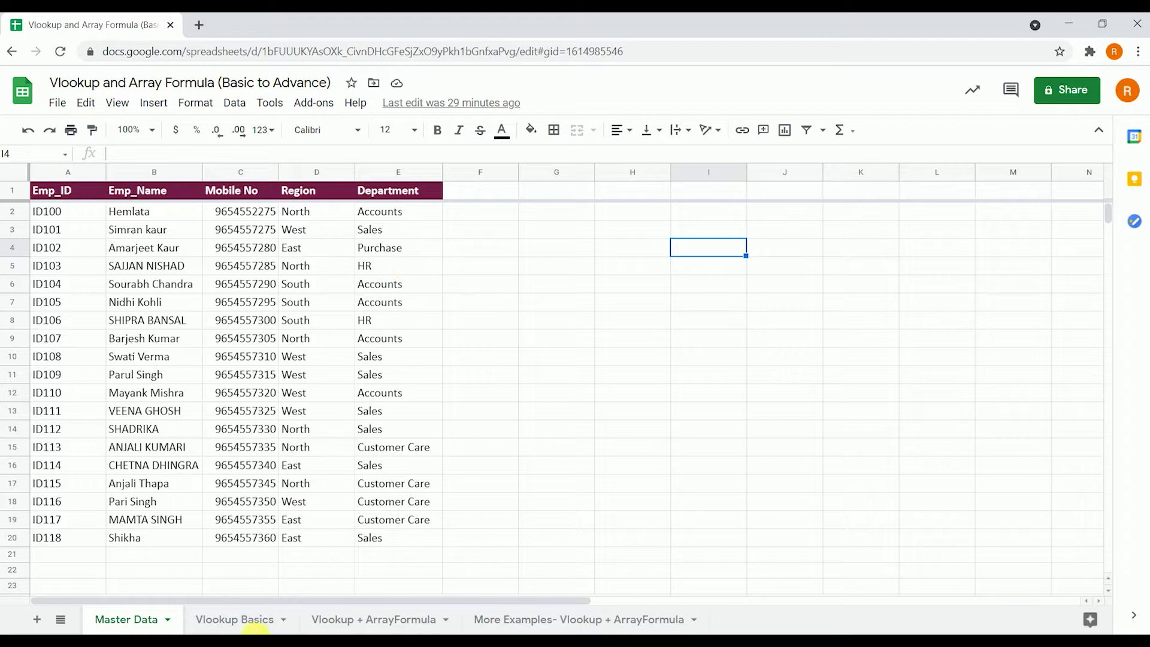
left_click(254, 627)
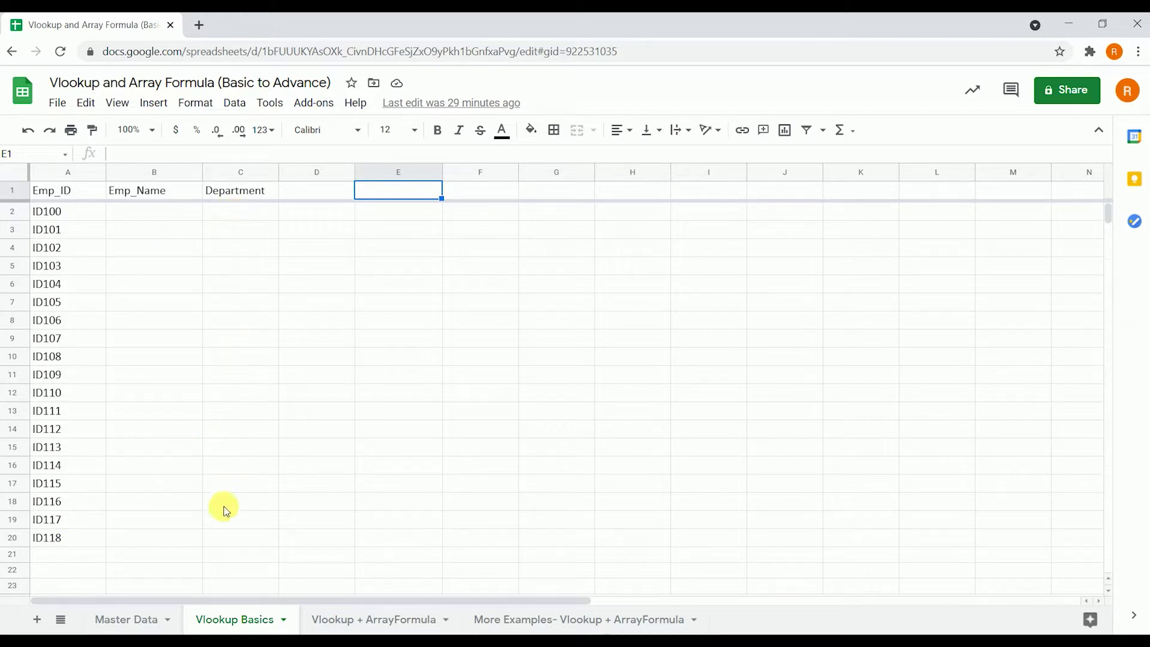
left_click(150, 626)
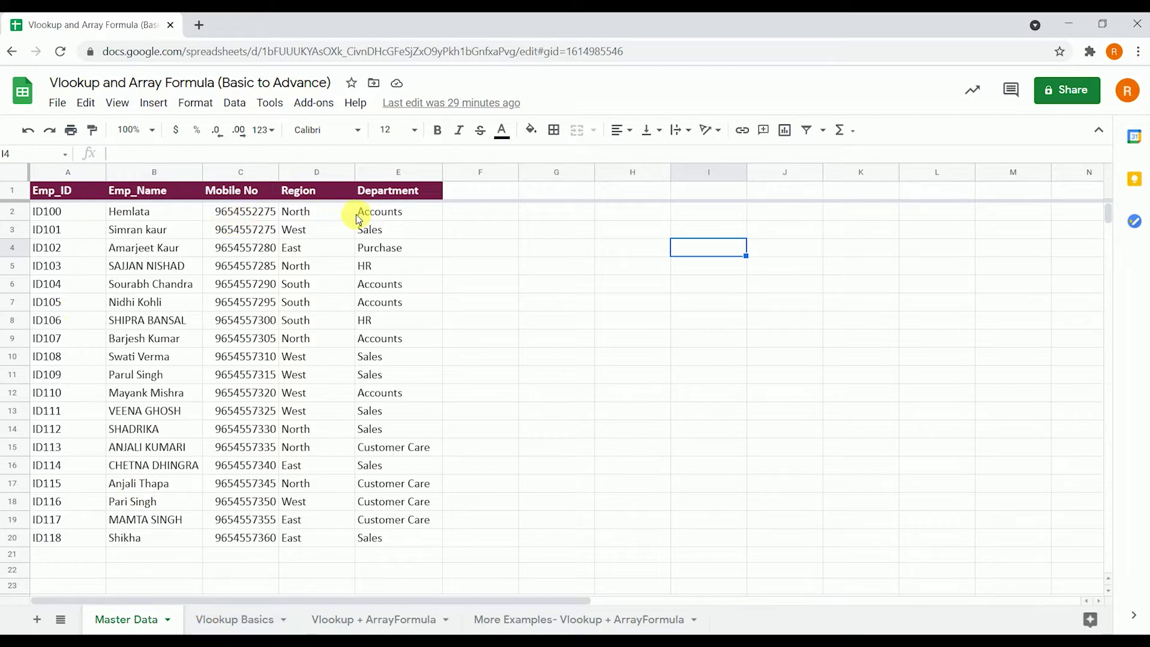
left_click(247, 619)
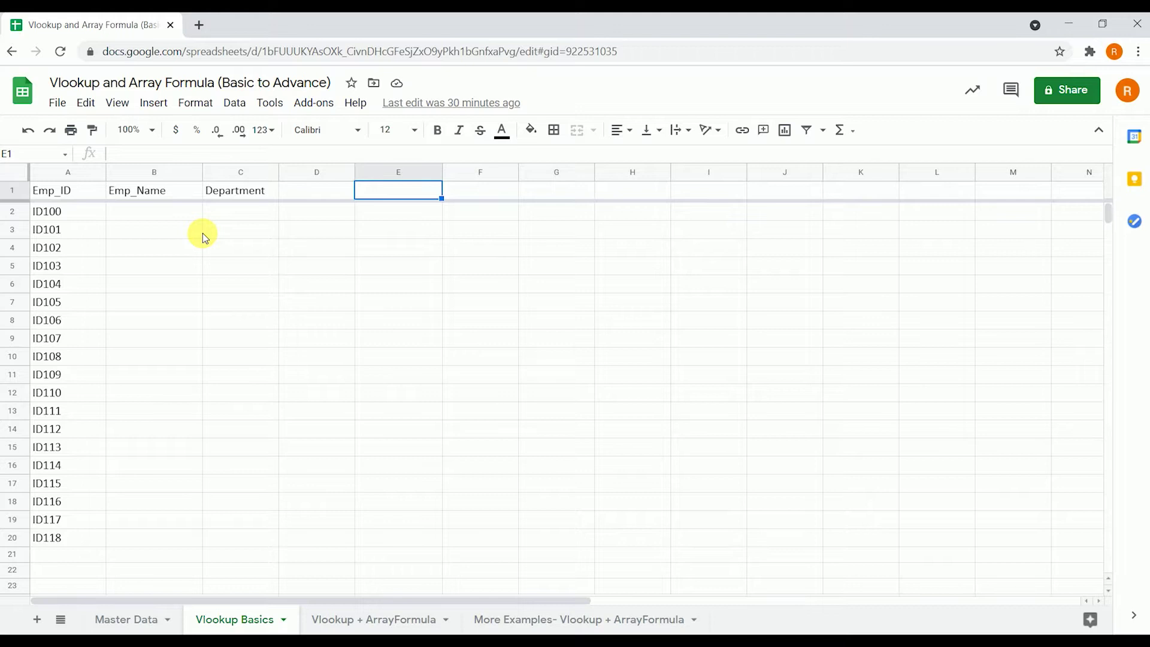
- Begin a VLOOKUP formula in cell B2 of the Vlookup Basics sheet with A2 as the search key
left_click(173, 217)
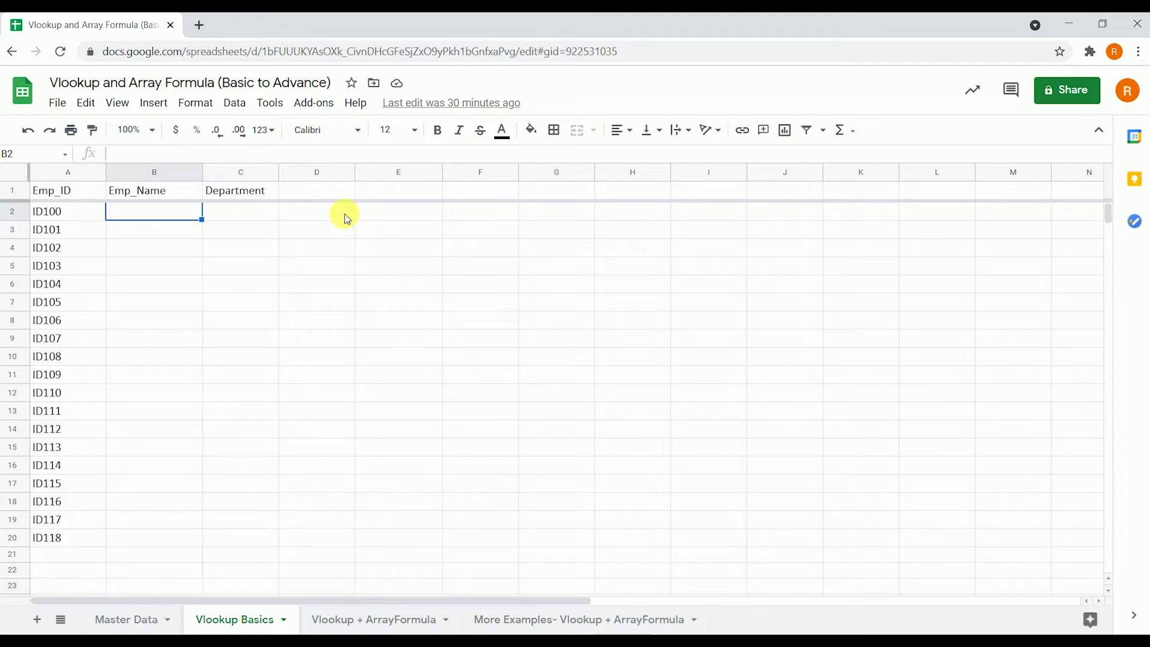
key("ctrl+plus")
key("ctrl+plus")
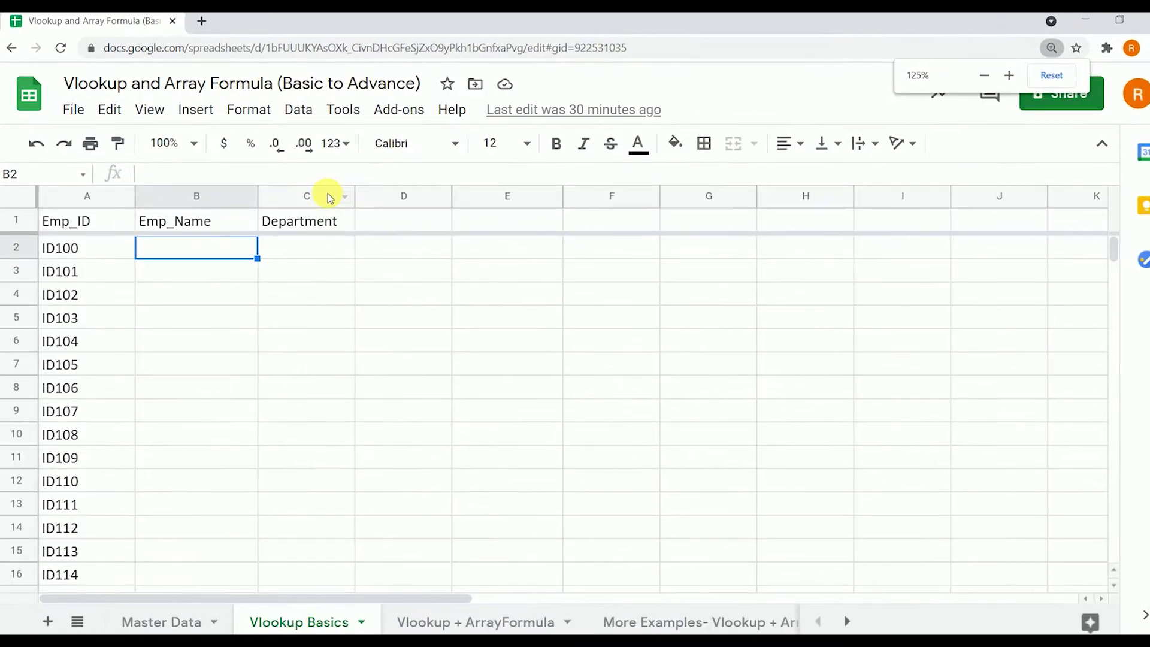
type("=v")
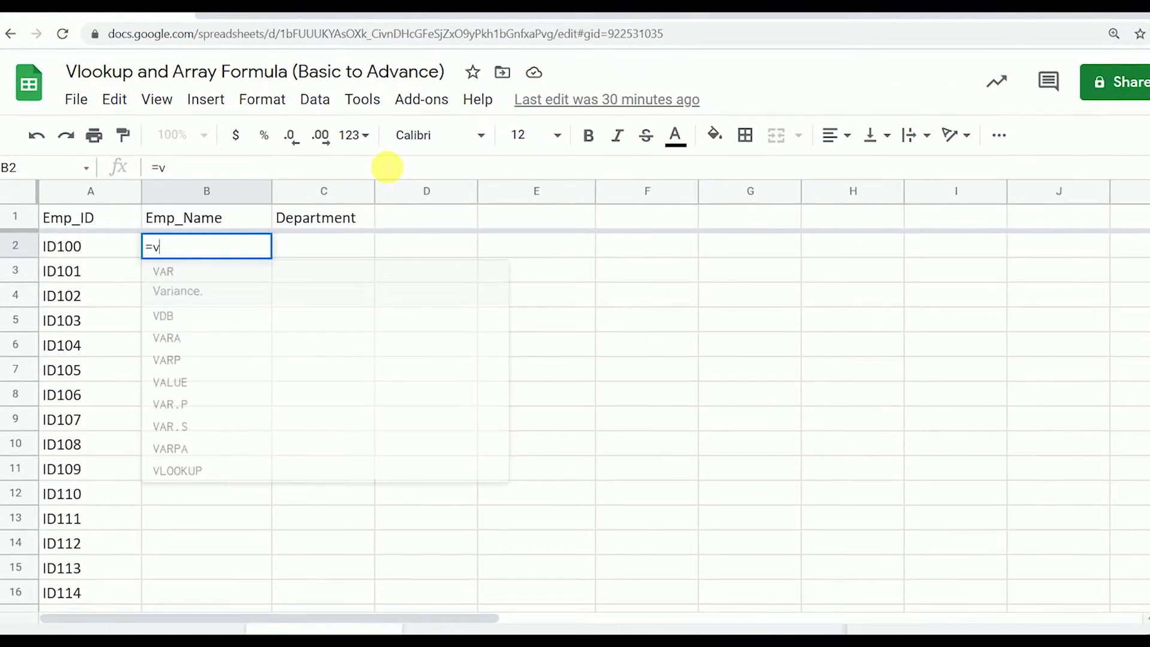
type("lo")
key("Tab")
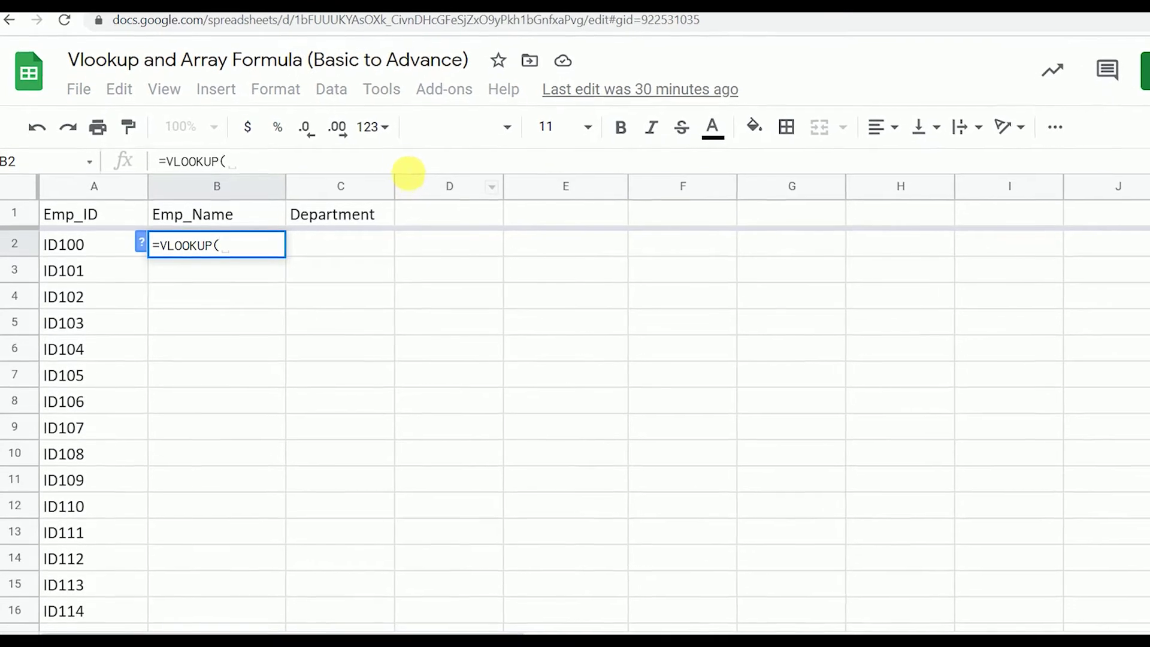
left_click(142, 244)
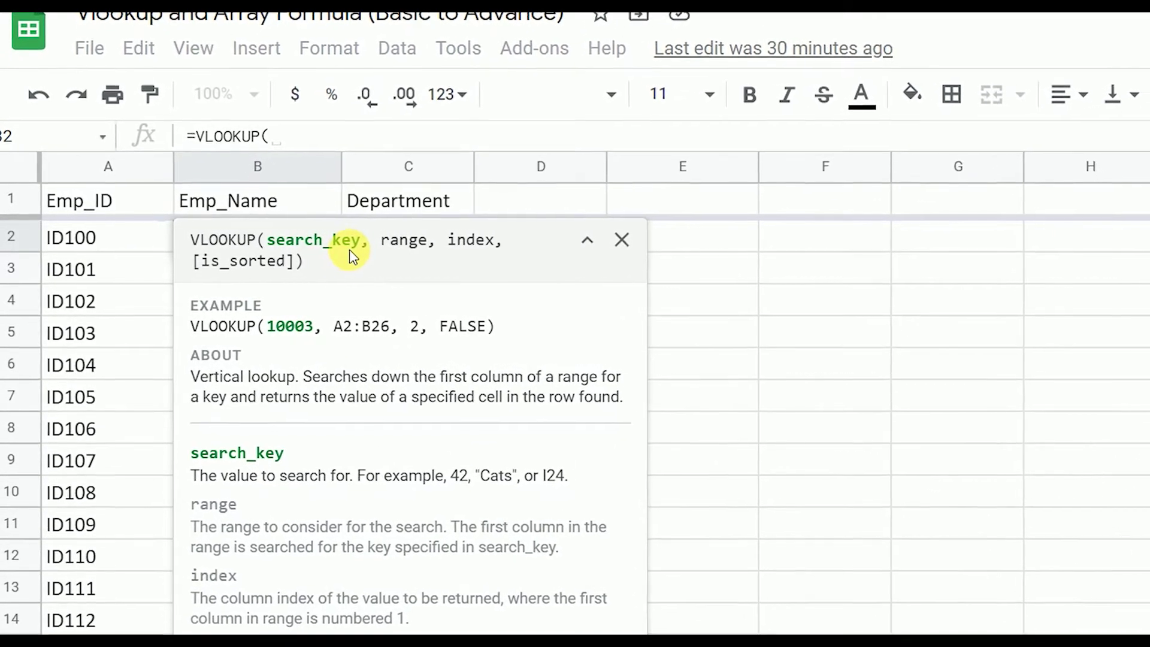
left_click(120, 240)
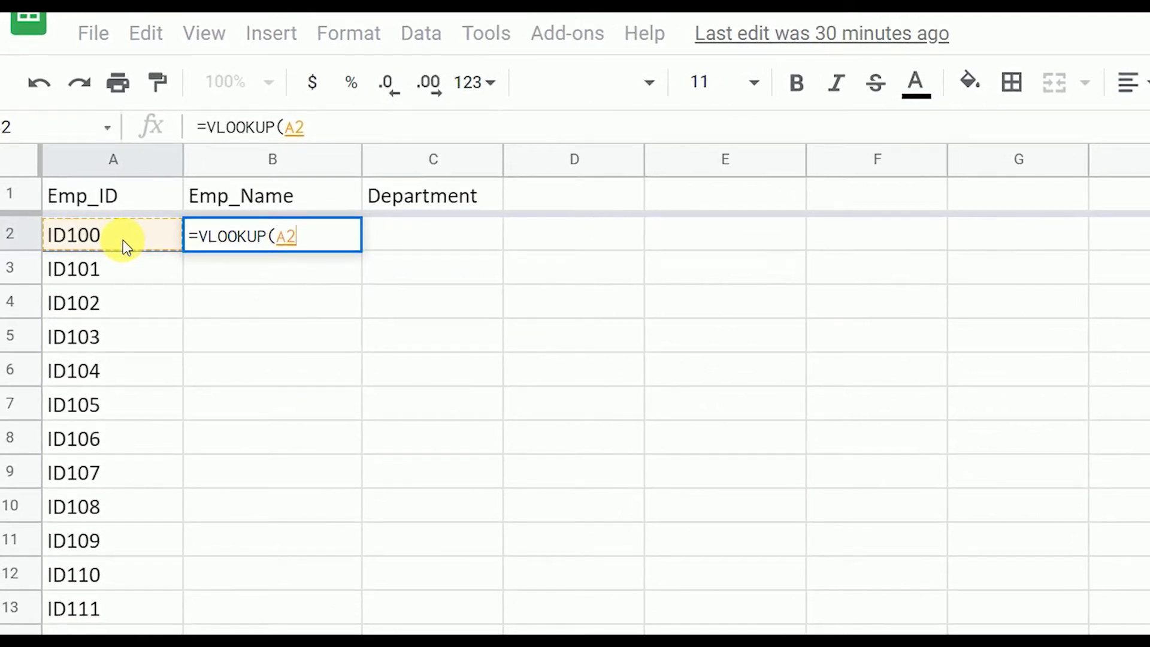
type(",")
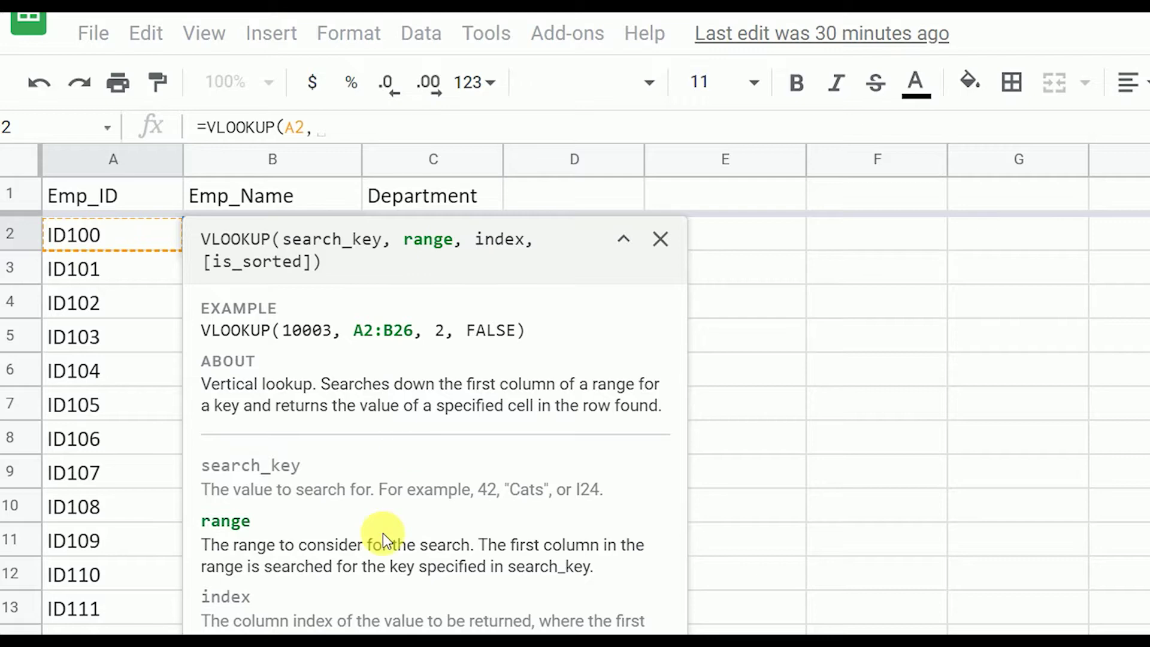
- Set the lookup range to columns A through E of the Master Data sheet, locked as absolute references $A:$E
left_click(180, 630)
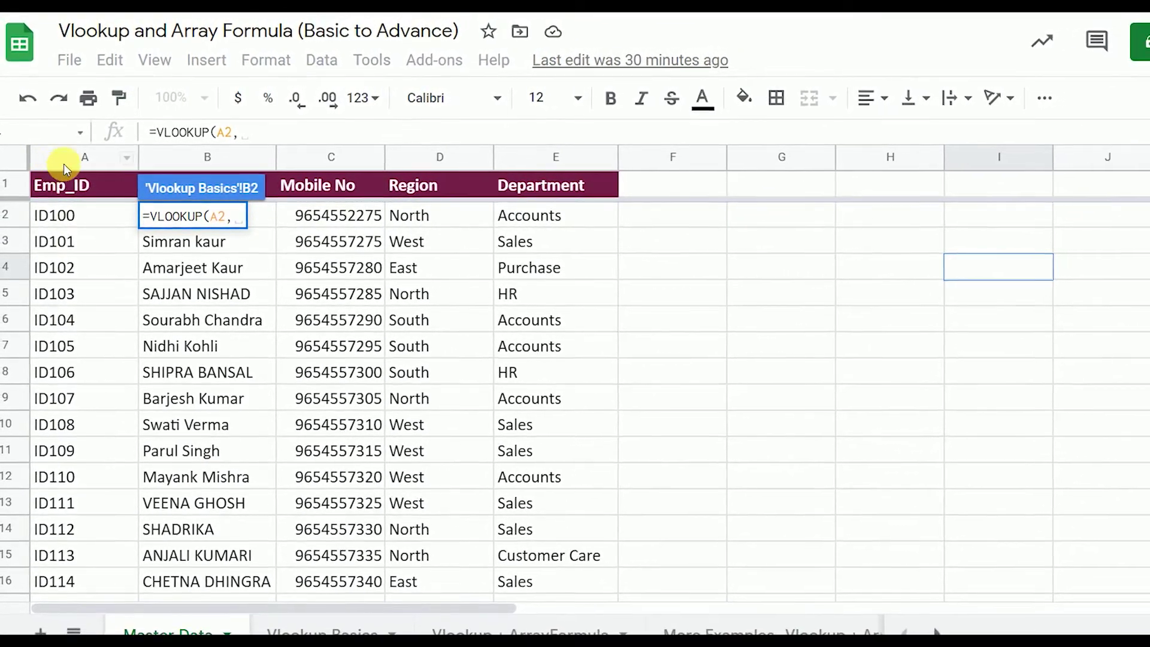
left_click(72, 158)
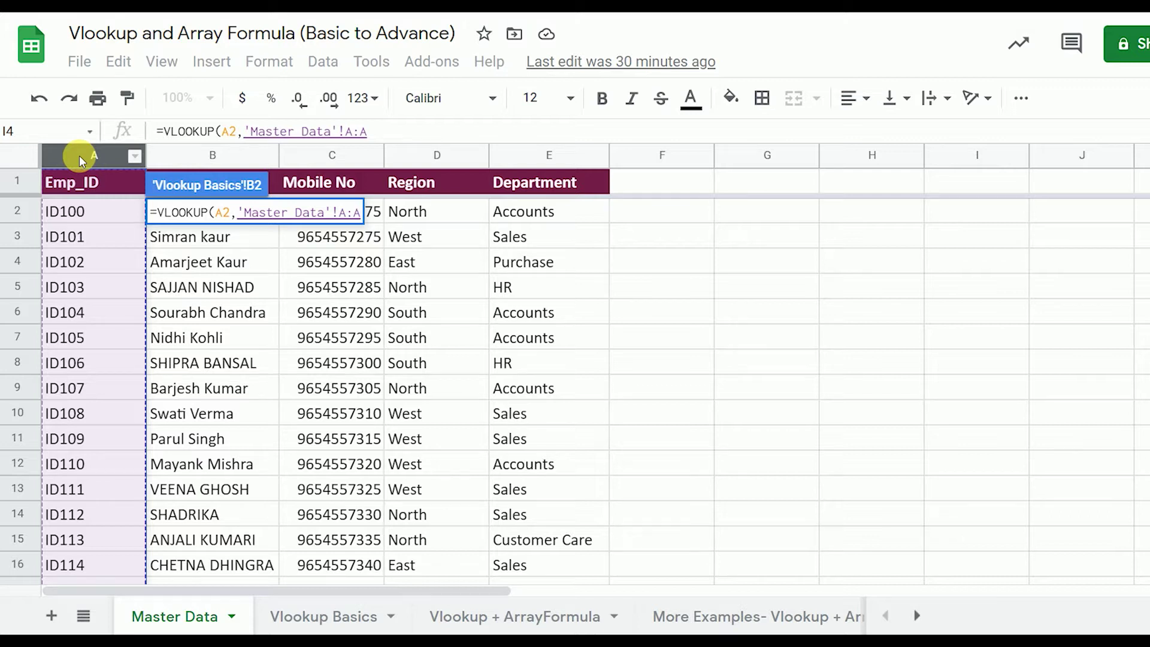
key("shift+Right")
key("shift+Right")
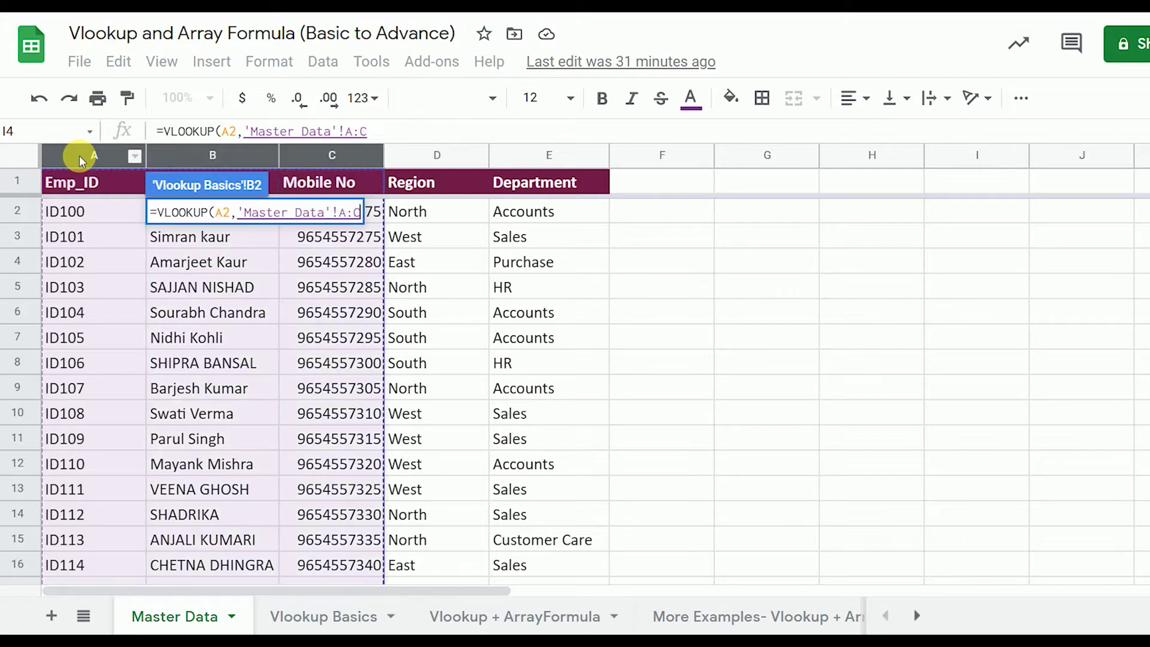
key("shift+Right")
key("shift+Right")
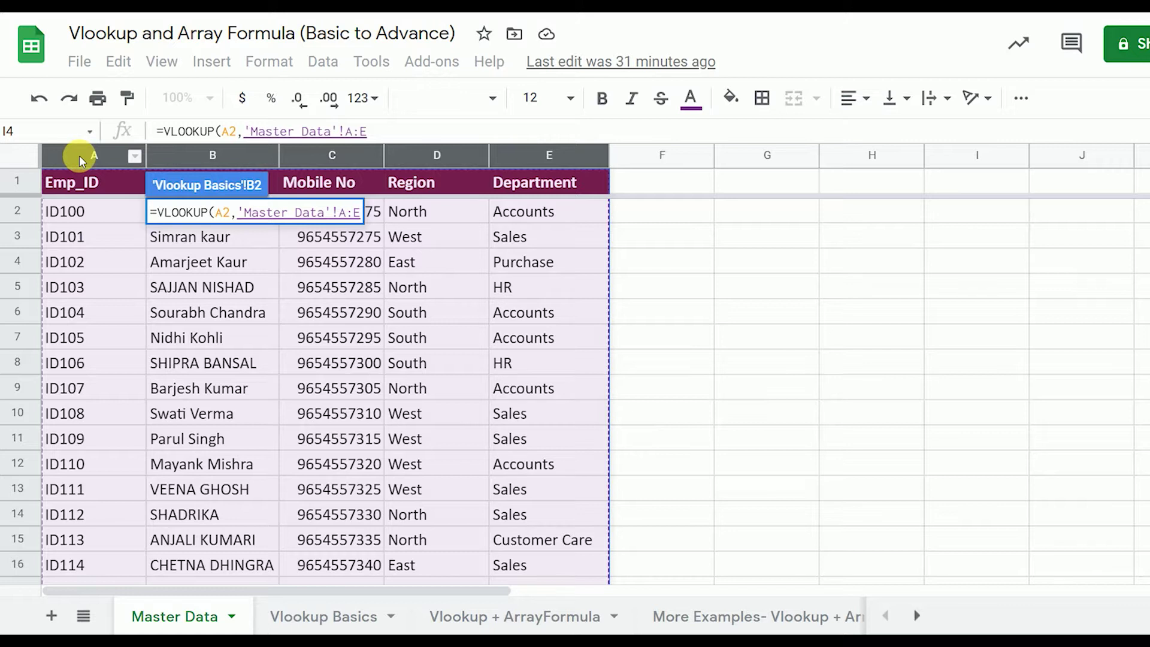
key("F4")
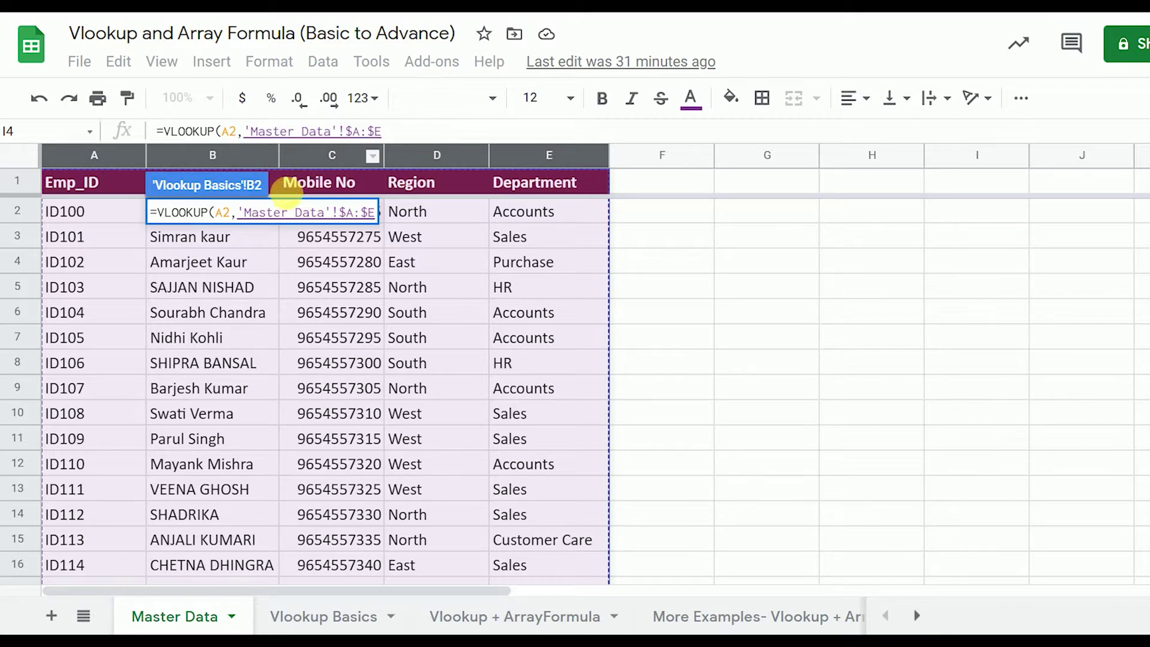
- Try limiting the lookup range to cells $A$1:$A$21 on the Master Data sheet
left_click(103, 267)
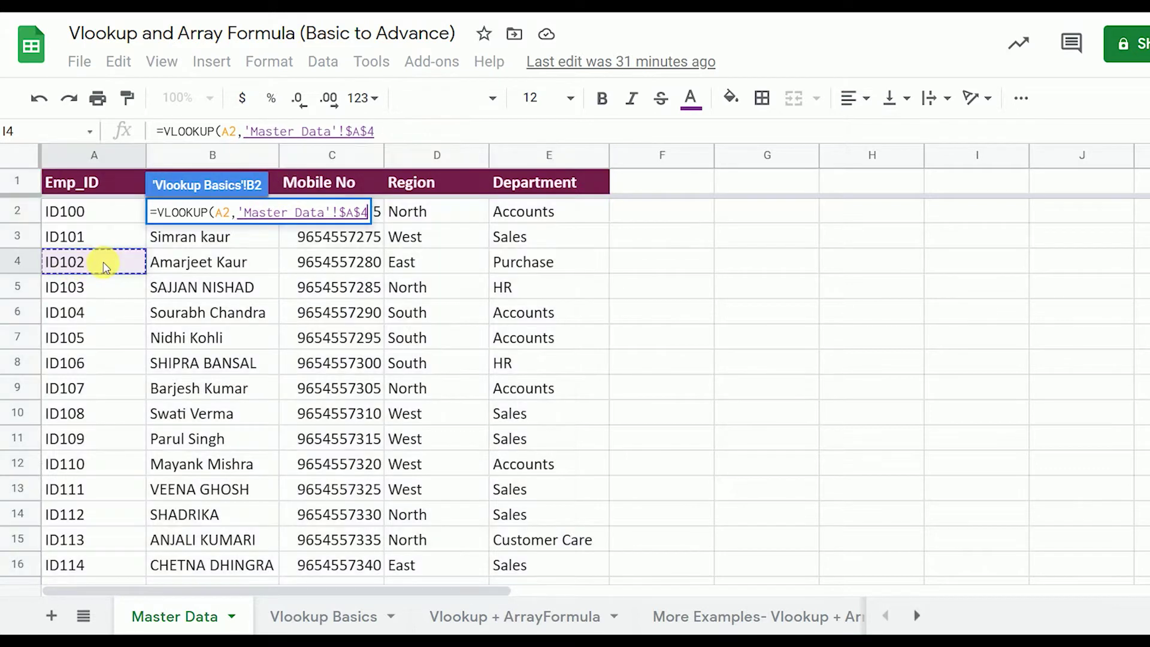
left_click(66, 182)
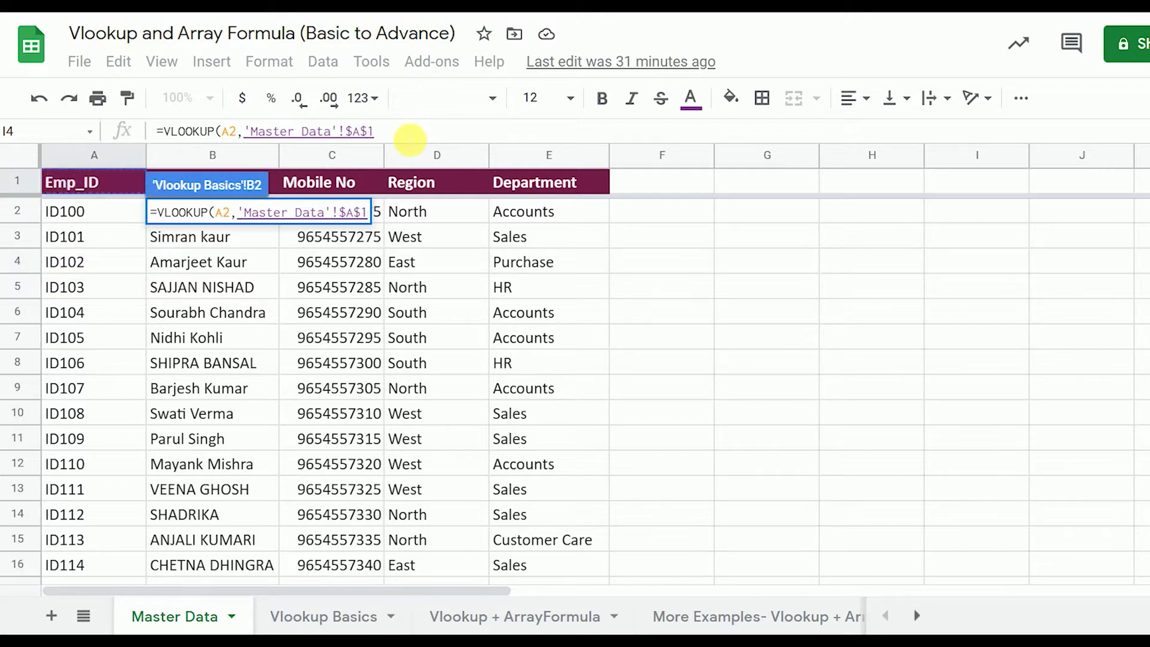
key("shift+Down")
key("shift+Down")
key("shift+Down")
key("shift+Down")
key("shift+Down")
key("shift+Down")
key("shift+Down")
key("shift+Down")
key("shift+Down")
key("shift+Down")
key("shift+Down")
key("shift+Down")
key("shift+Down")
key("shift+Down")
key("shift+Down")
key("shift+Down")
key("shift+Down")
key("shift+Down")
key("shift+Down")
key("shift+Down")
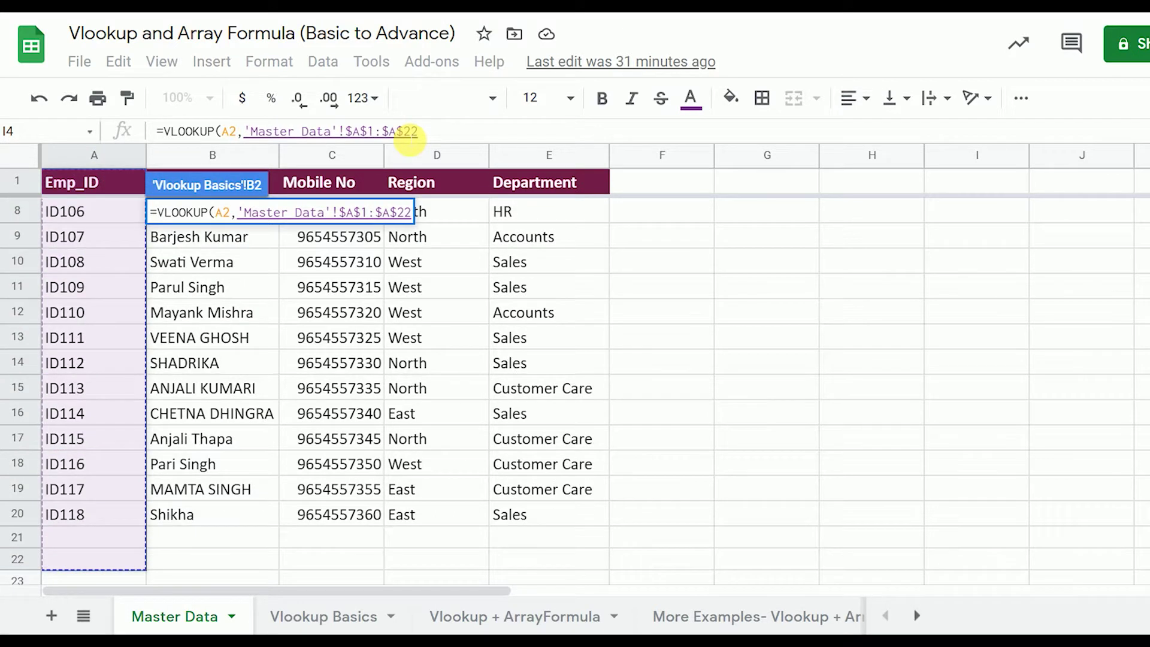
key("shift+Up")
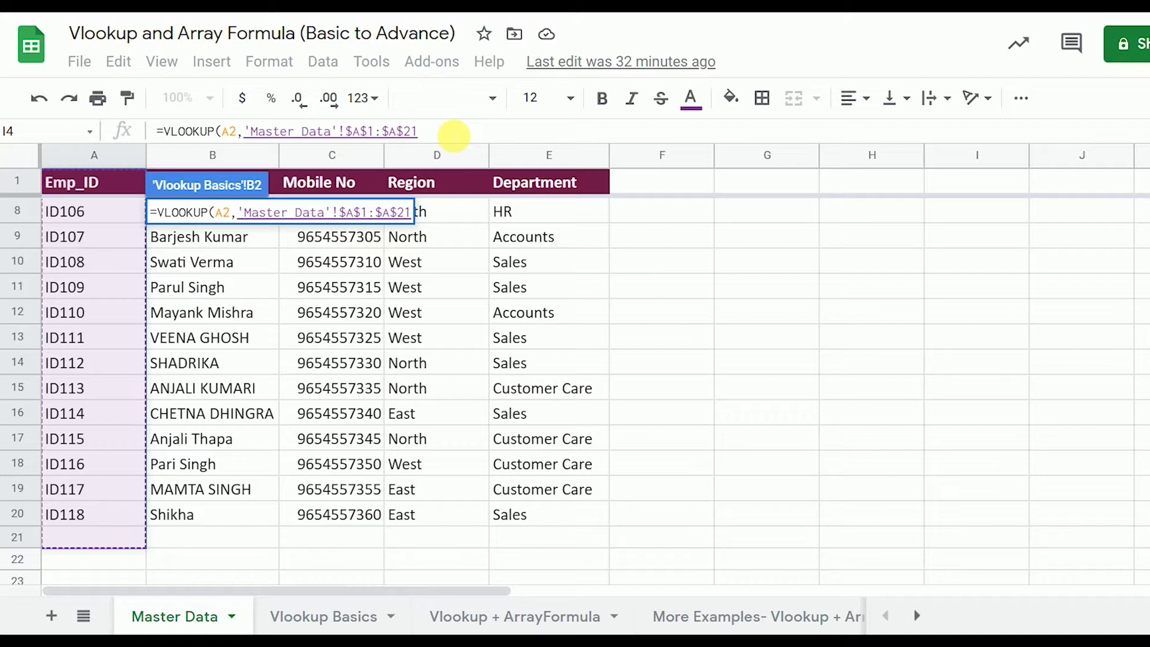
- Set the lookup range to the whole Master Data columns $A:$E, proceed to the index argument and collapse the formula help
left_click(76, 157)
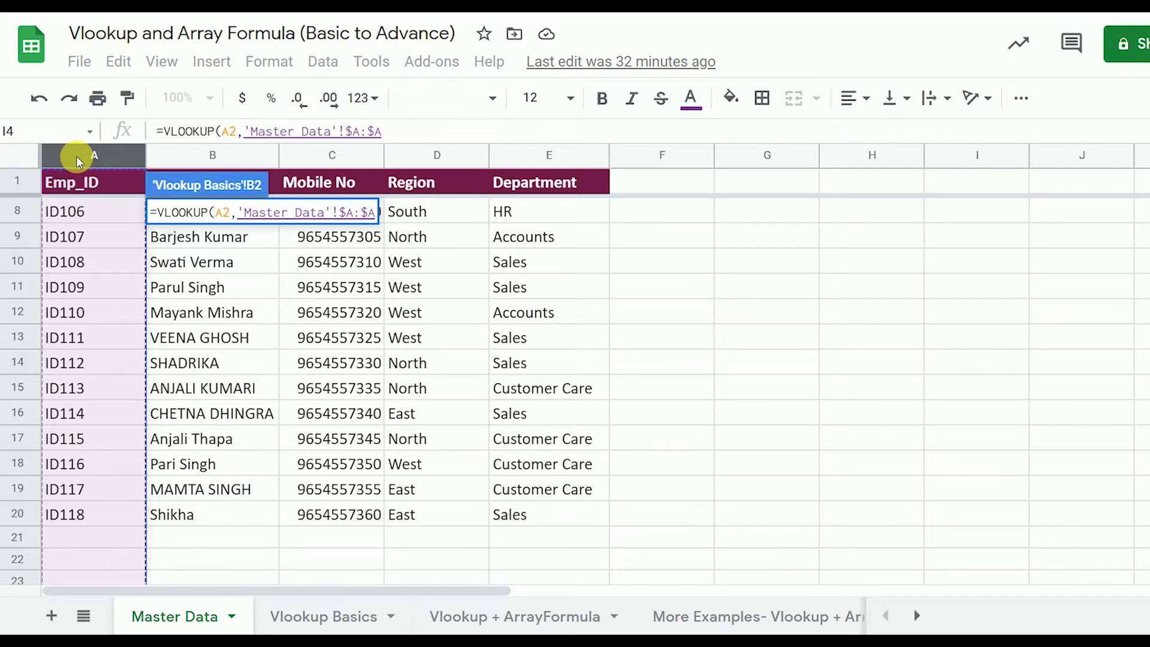
key("shift+Right")
key("shift+Right")
key("shift+Right")
key("shift+Right")
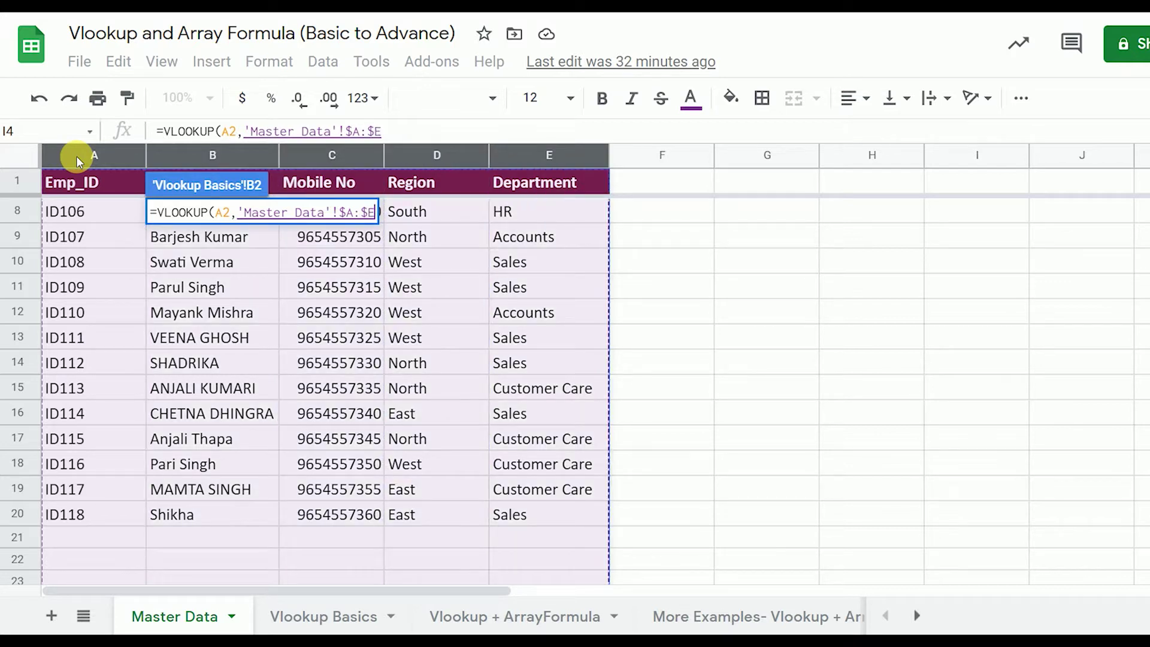
type(",")
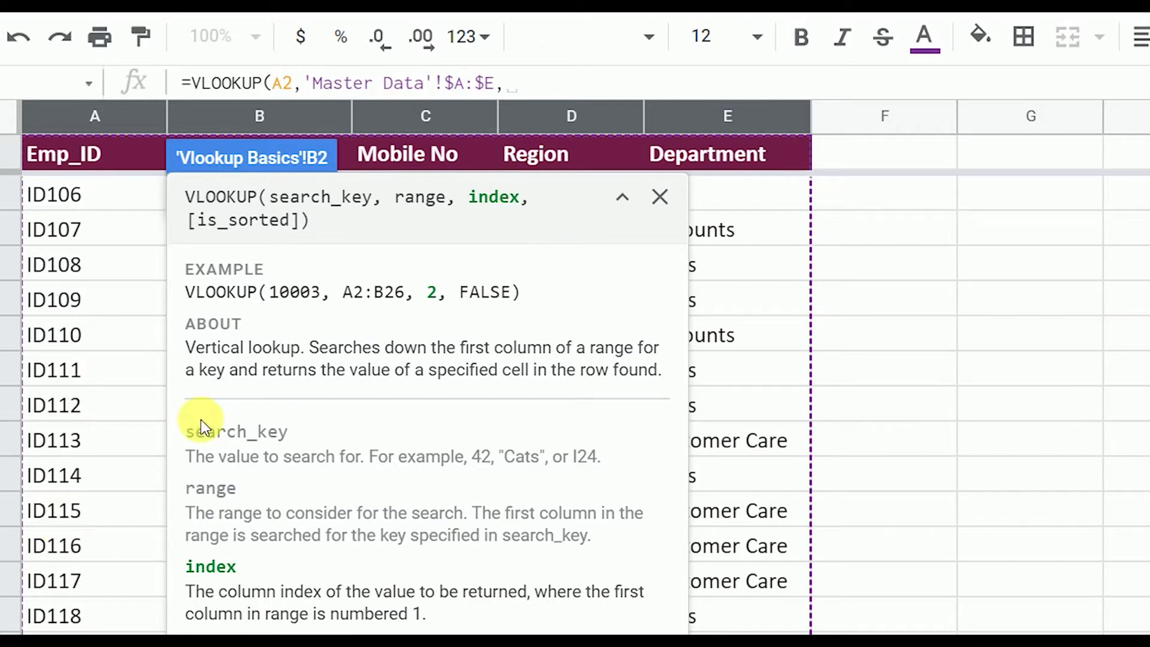
left_click(620, 198)
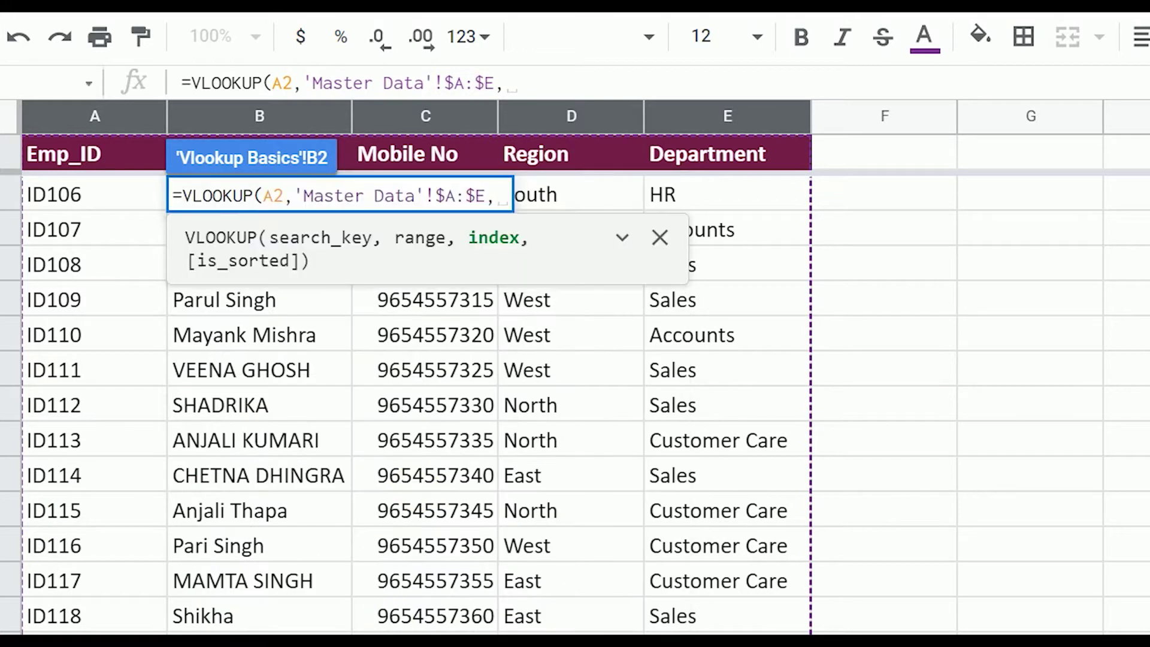
left_click(344, 640)
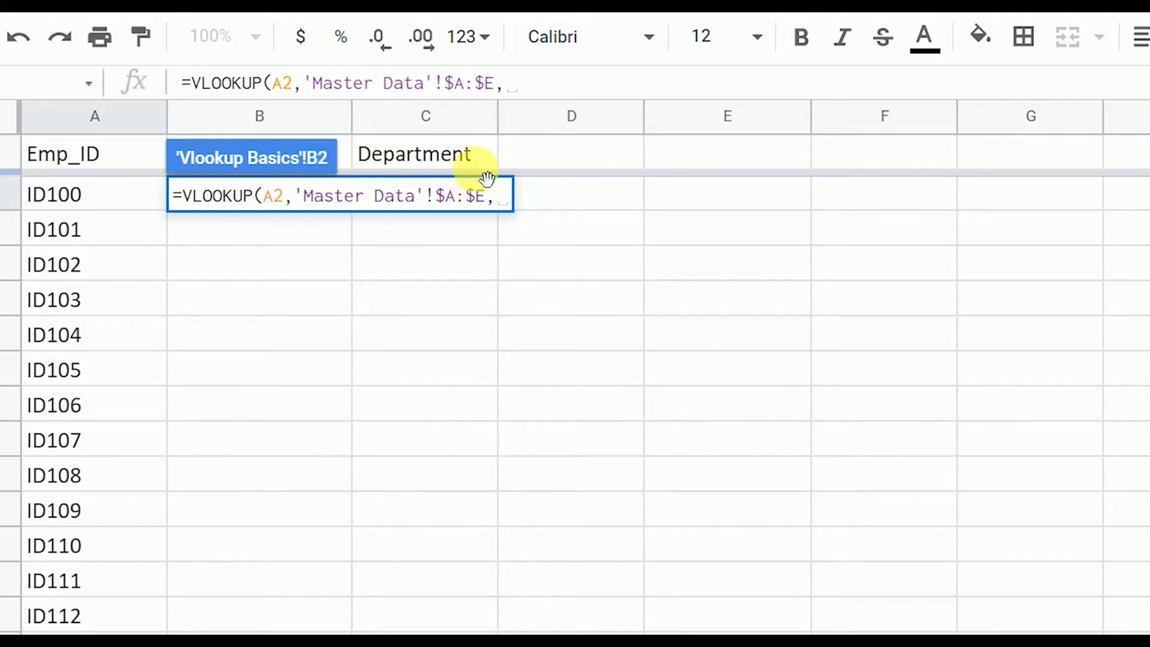
left_click(503, 159)
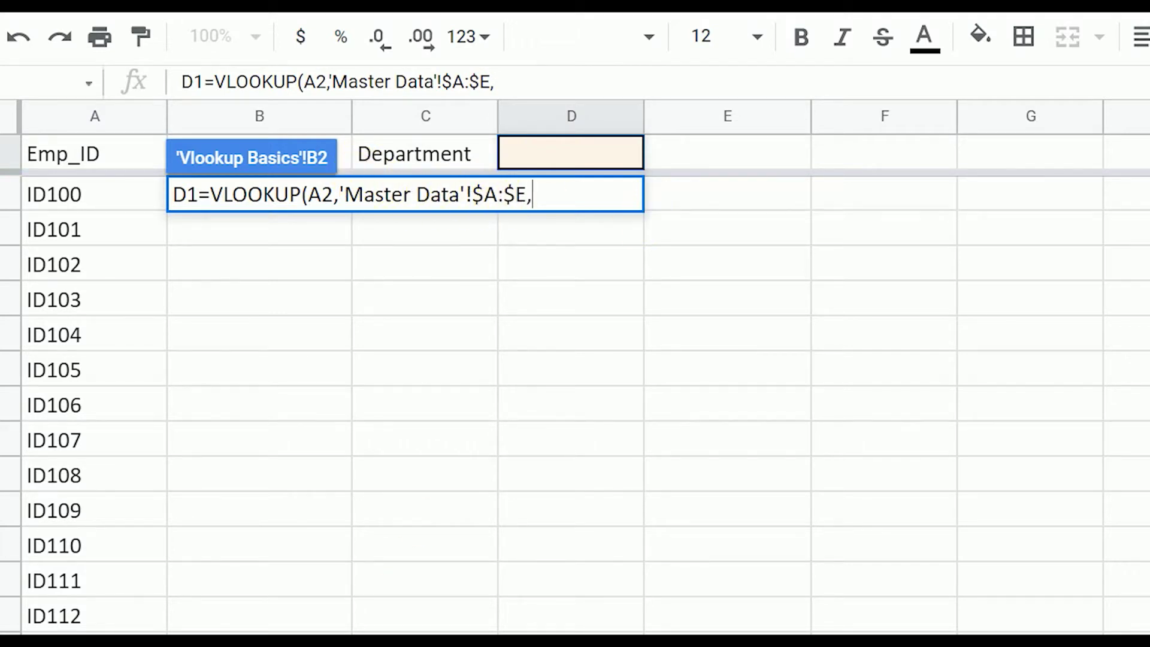
left_click(264, 642)
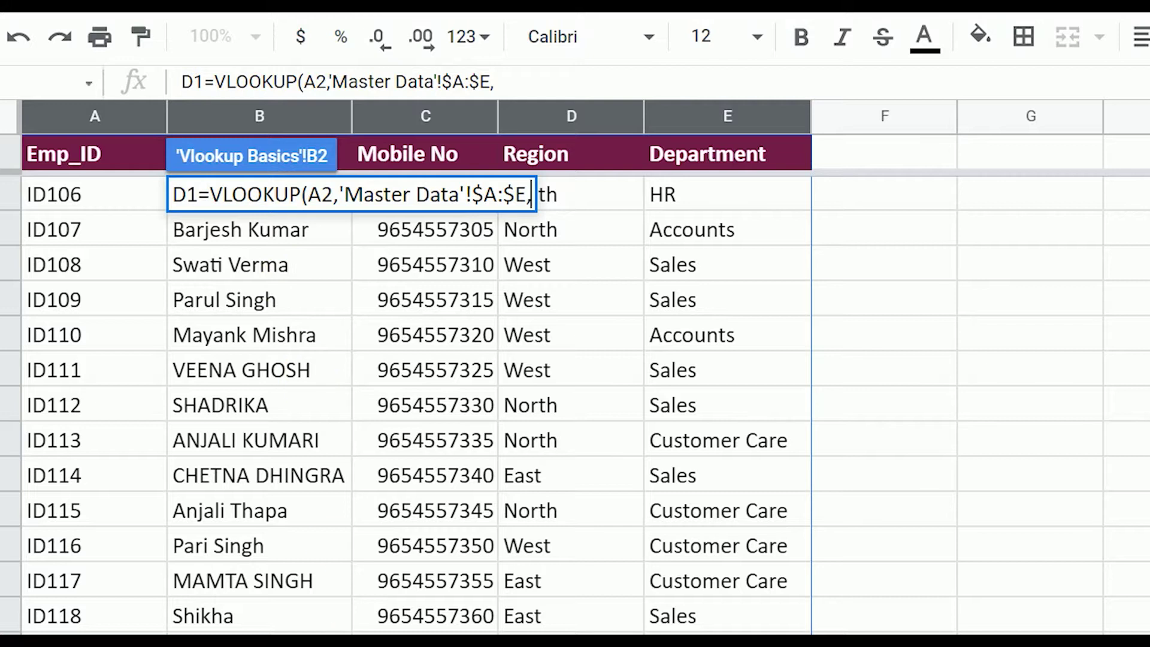
- Complete the VLOOKUP in B2 with column index 2 and 0 for an exact match
type("2")
key("Return")
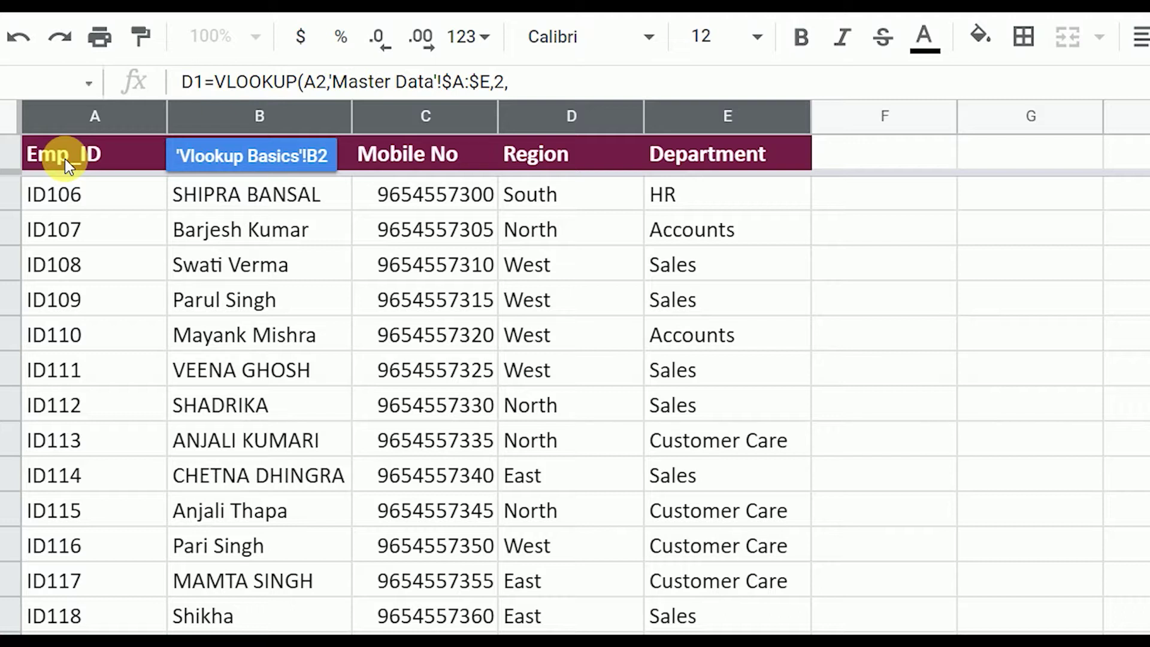
type("0")
key("Return")
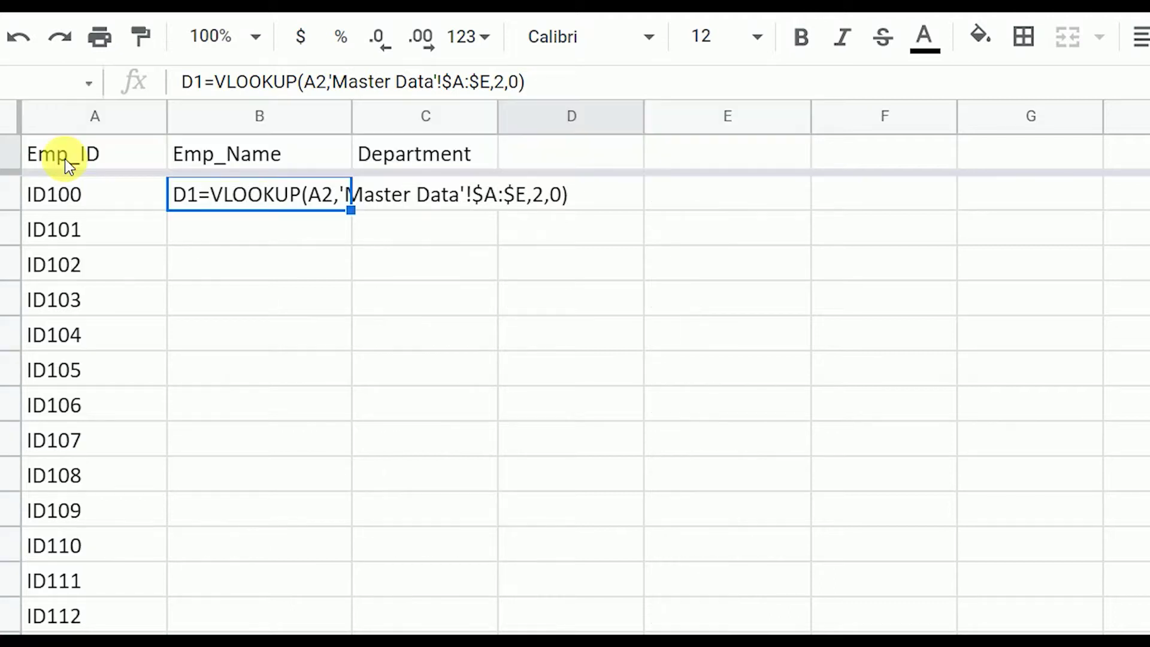
- Remove the stray D1 before the equals sign in B2, commit the VLOOKUP formula and reject the suggested autofill
double_click(204, 192)
left_click_drag(173, 195, 208, 200)
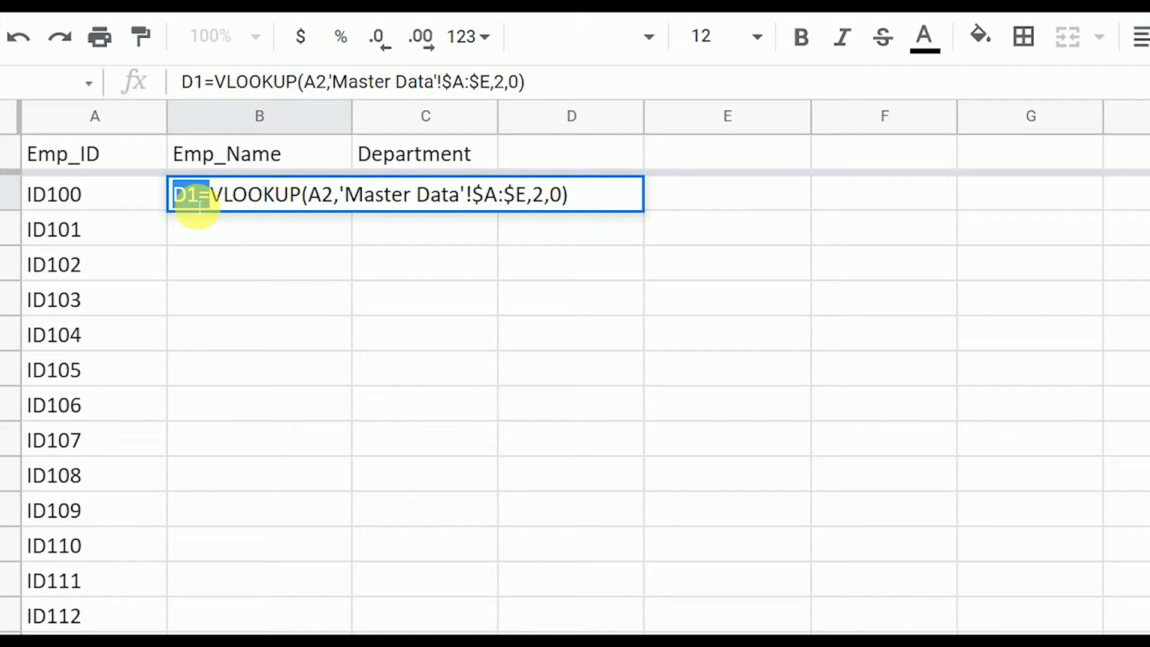
left_click(198, 196)
key("BackSpace")
key("BackSpace")
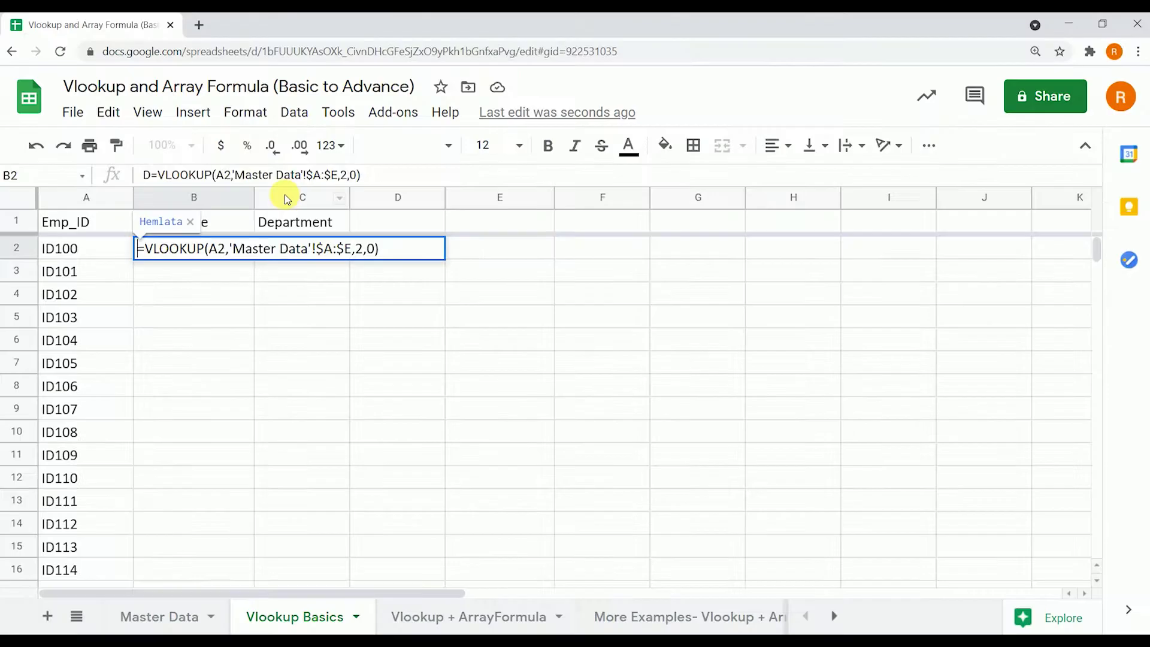
key("Return")
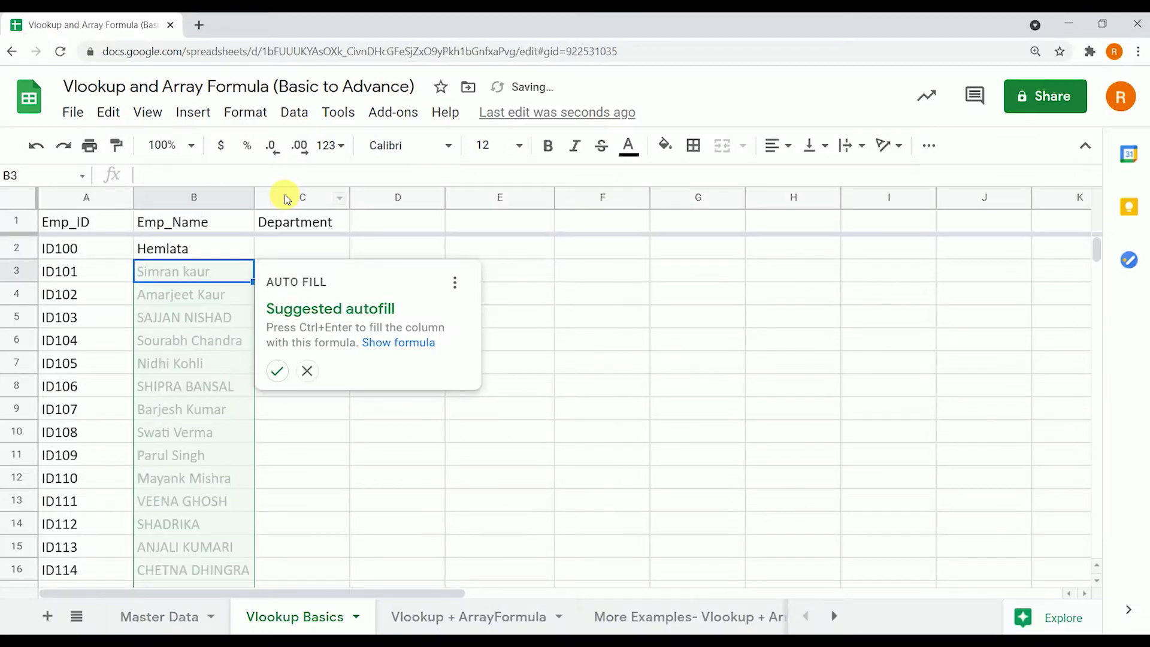
left_click(307, 370)
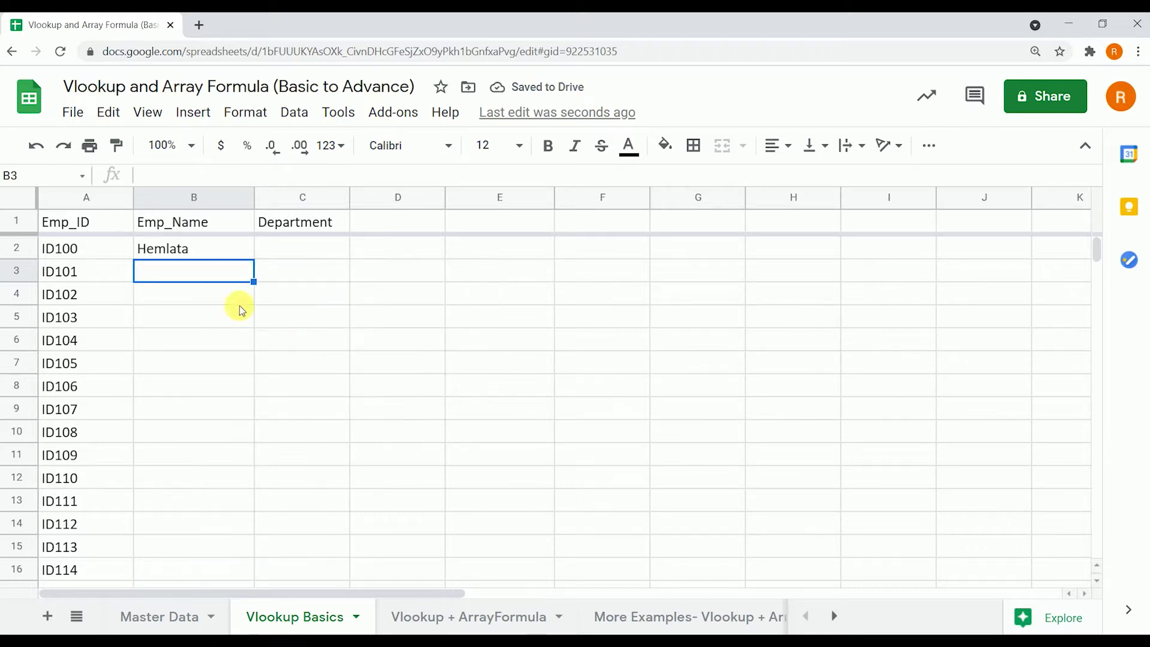
- Review the formula in B2 and its search key in A2
left_click(211, 249)
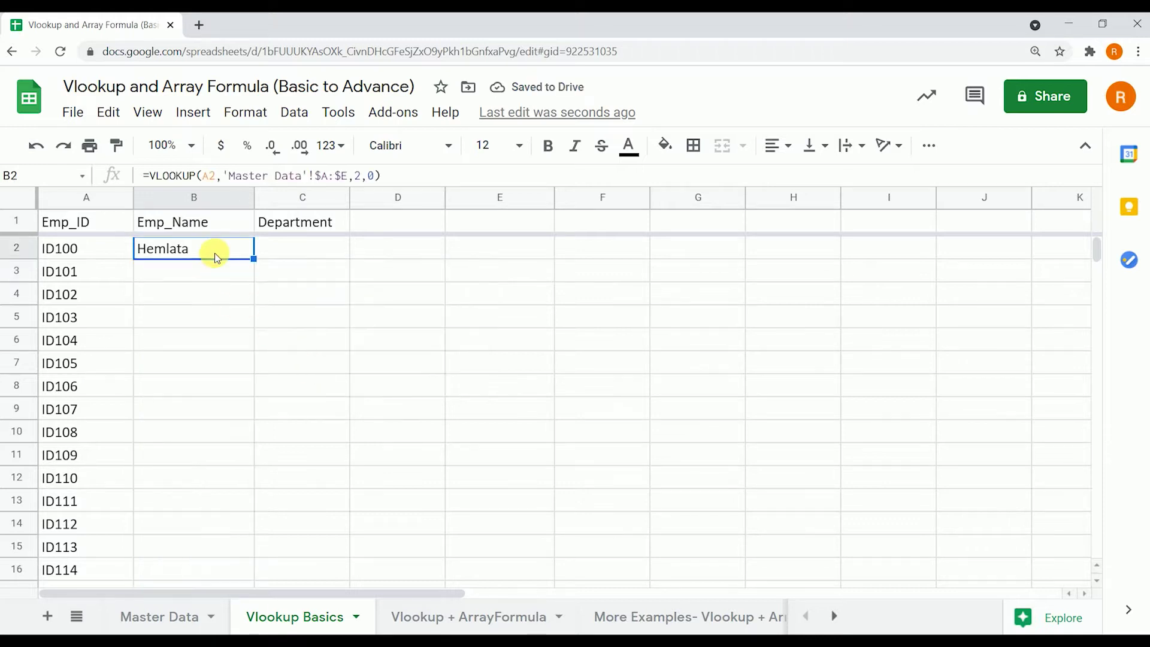
left_click(98, 258)
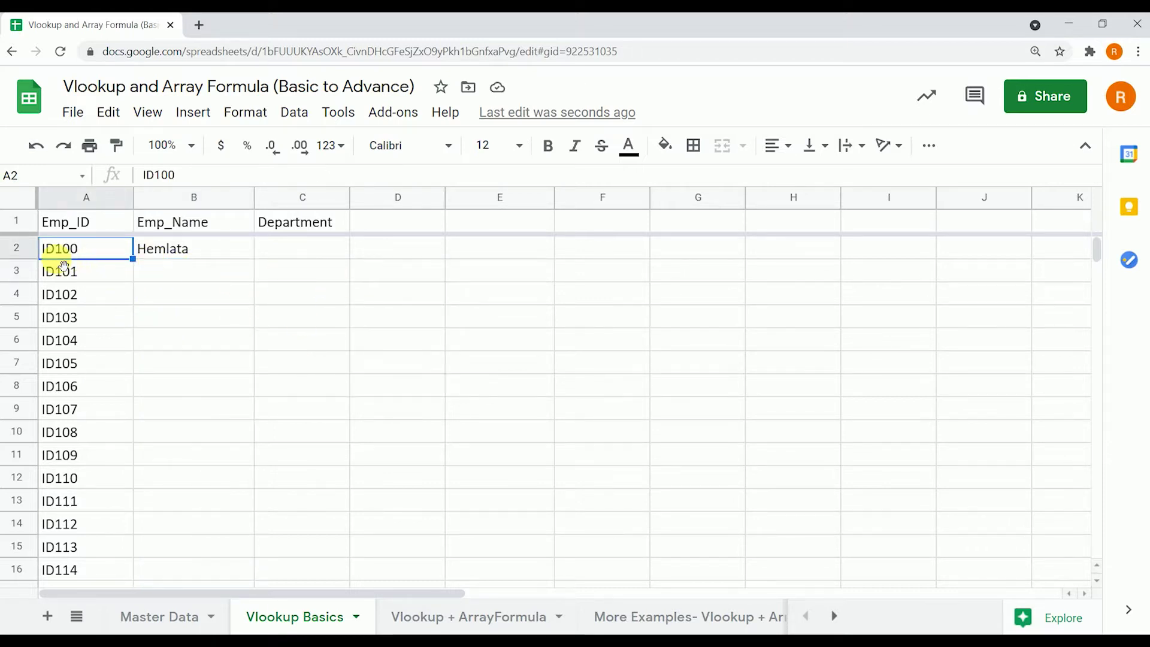
- Check the B2 result against the Master Data sheet, and fill its VLOOKUP formula down through B20
left_click(150, 616)
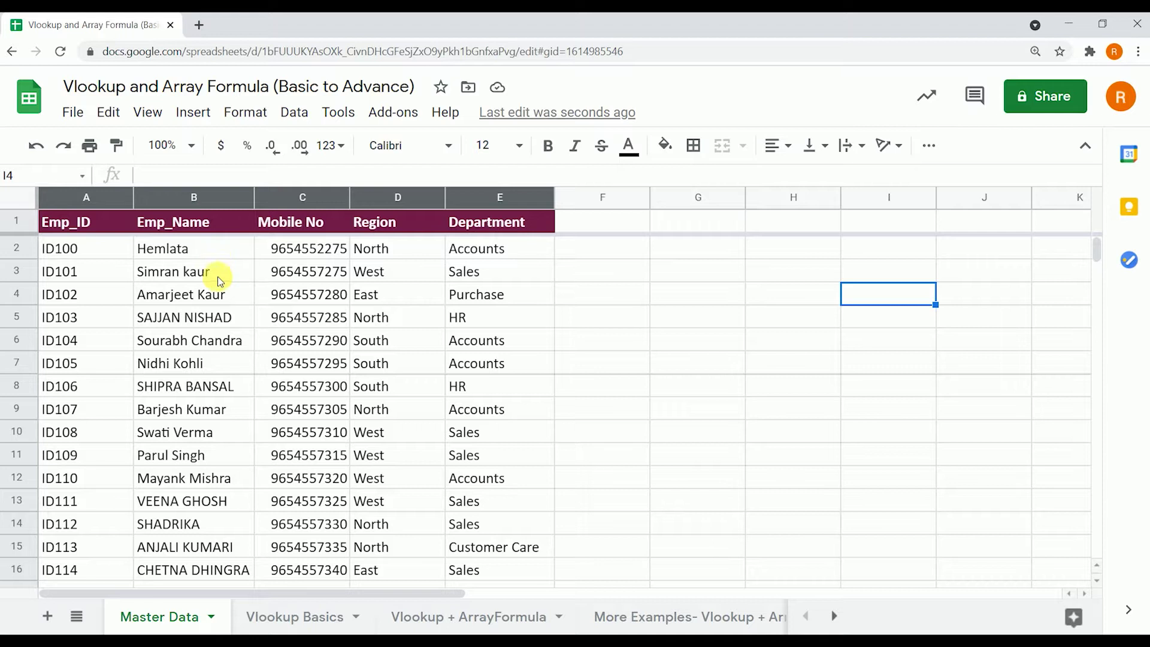
left_click(294, 615)
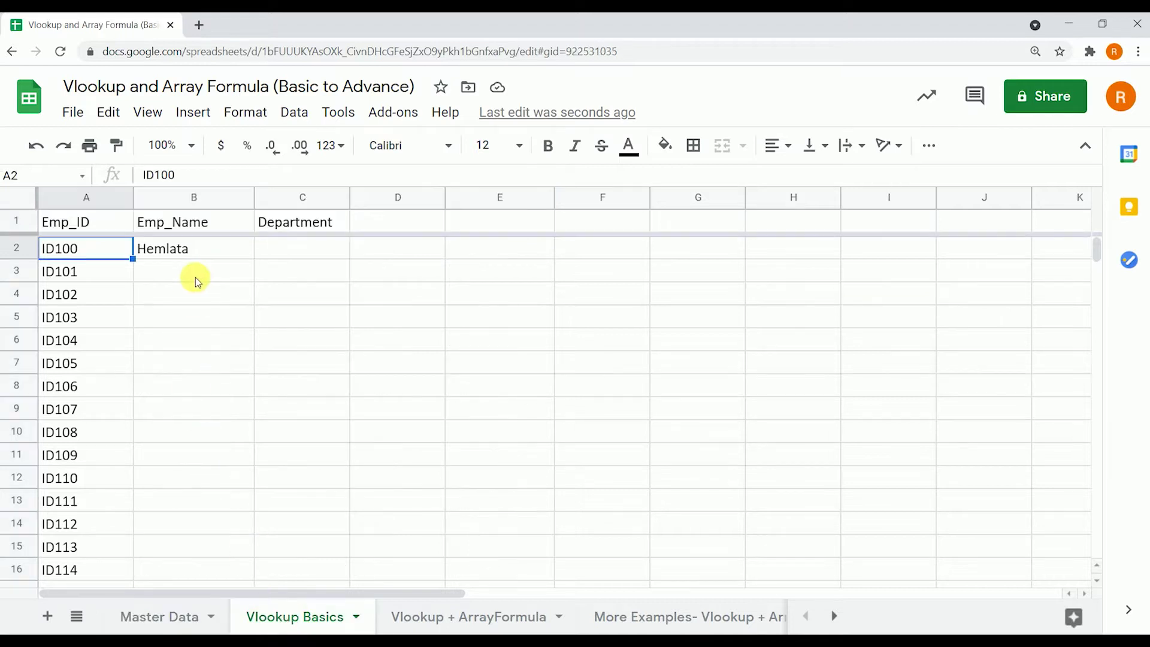
left_click(192, 250)
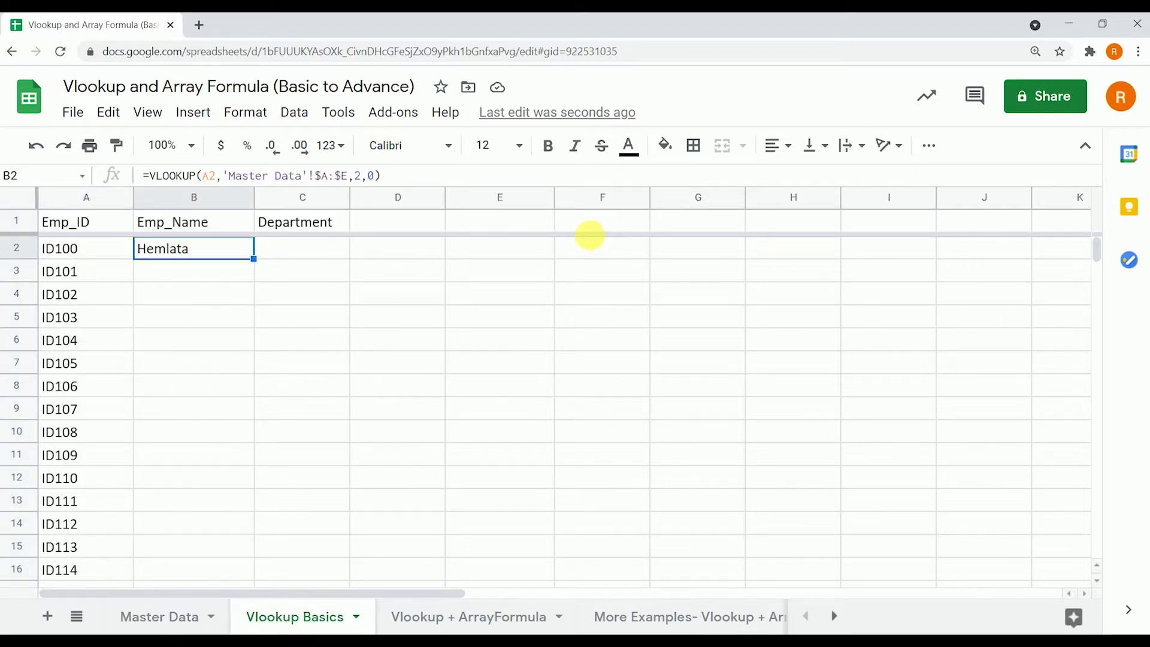
key("shift+Down")
key("shift+Down")
key("shift+Down")
key("shift+Down")
key("shift+Down")
key("shift+Down")
key("shift+Down")
key("shift+Down")
key("shift+Down")
key("shift+Down")
key("shift+Down")
key("shift+Down")
key("shift+Down")
key("shift+Down")
key("shift+Down")
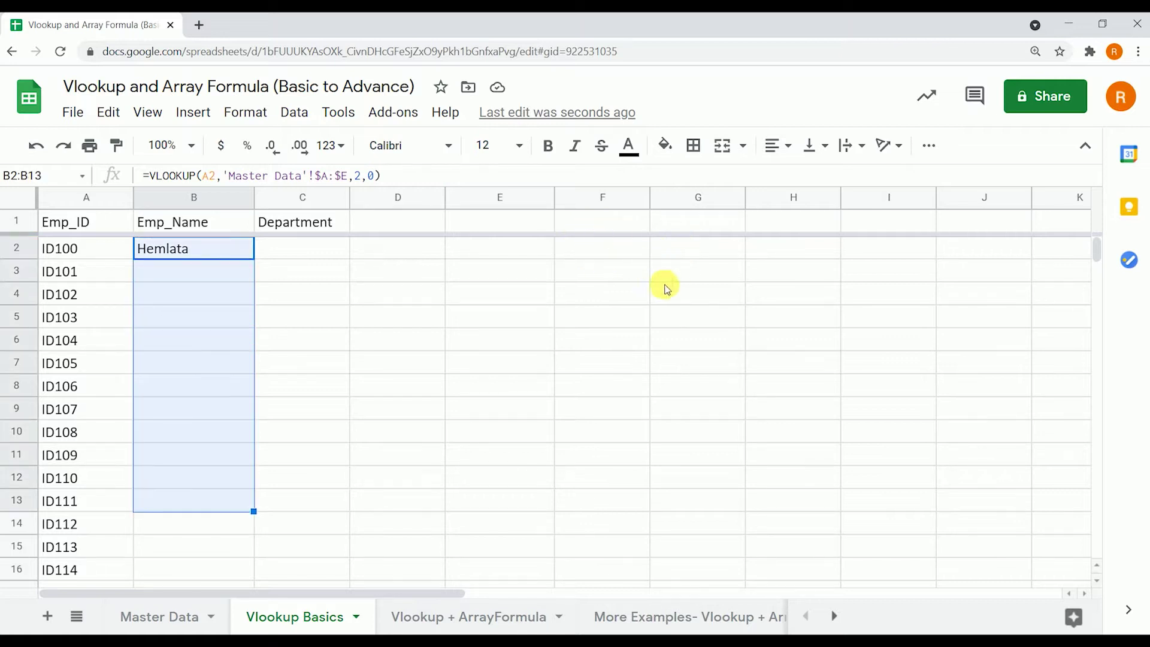
key("shift+Down")
key("shift+Down")
key("shift+Down")
key("shift+Down")
key("shift+Down")
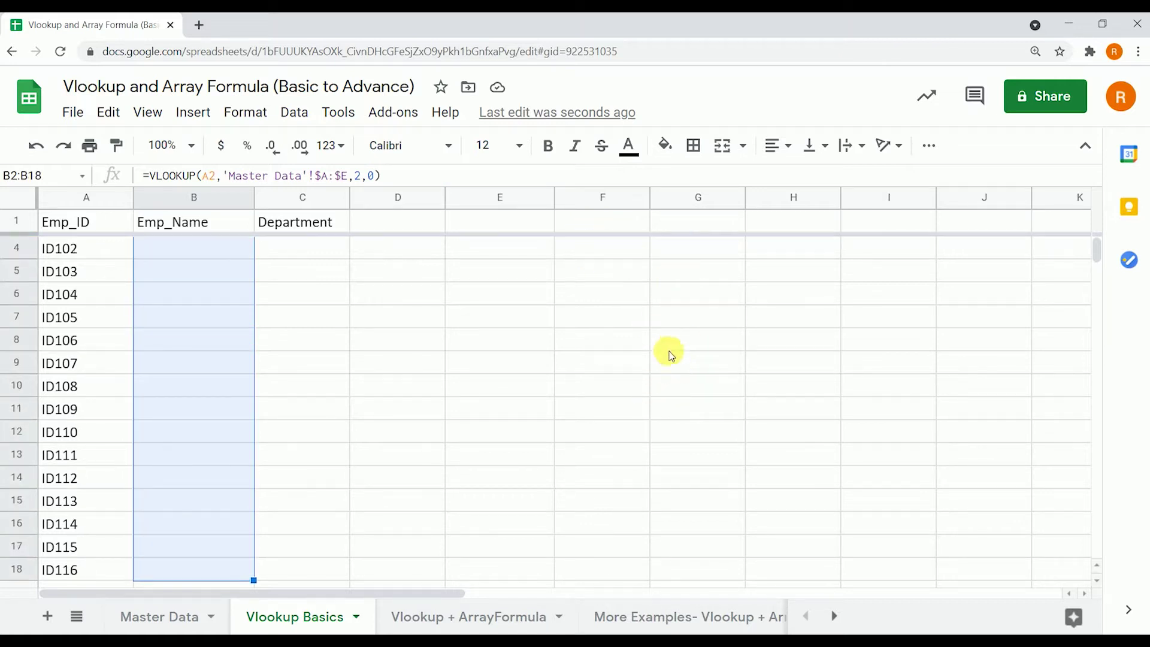
key("shift+Up")
key("shift+Up")
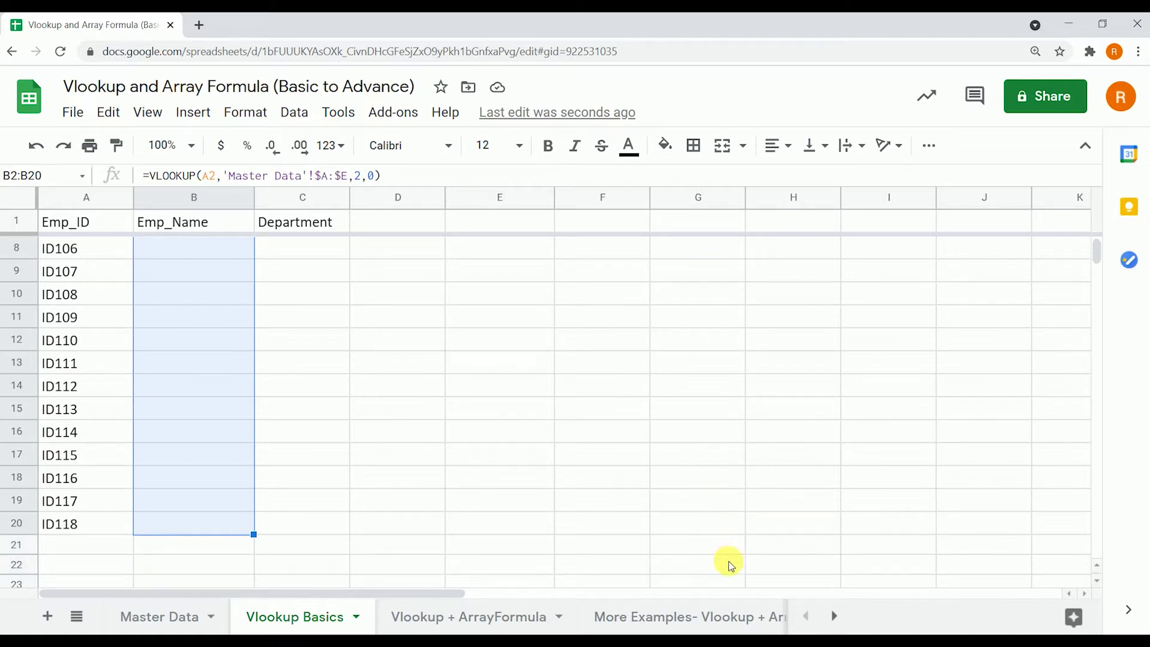
key("ctrl+d")
- Compare the filled employee names with the Master Data Emp_ID and Emp_Name columns and review the formulas in B14 and B2
left_click(187, 386)
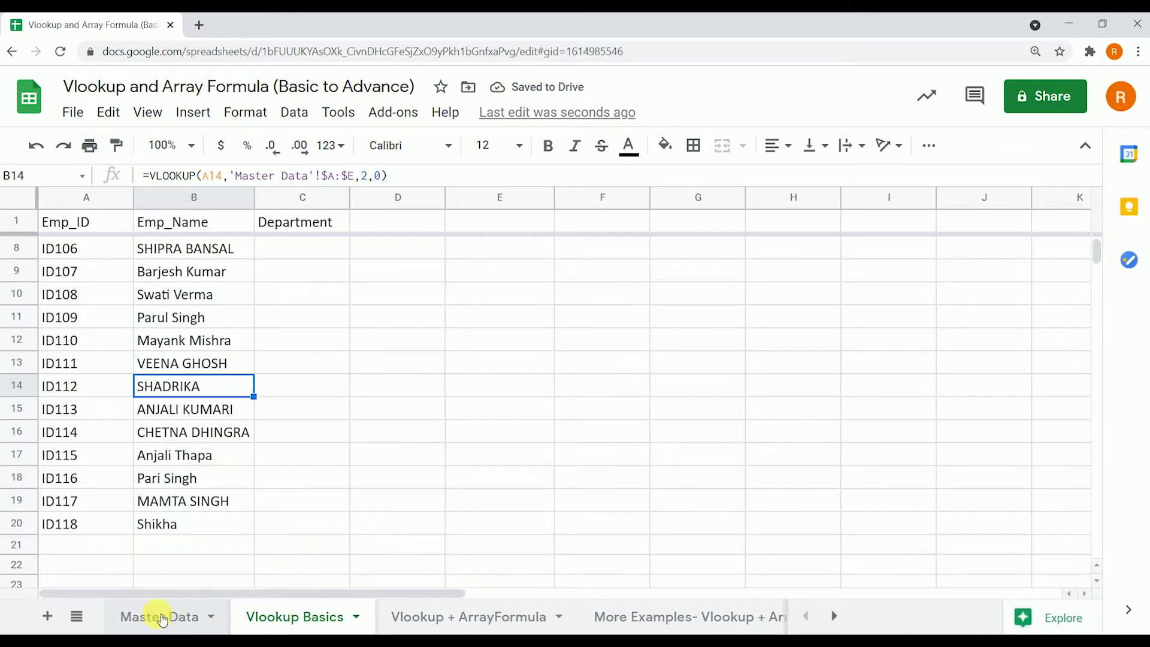
left_click(159, 616)
left_click(84, 202)
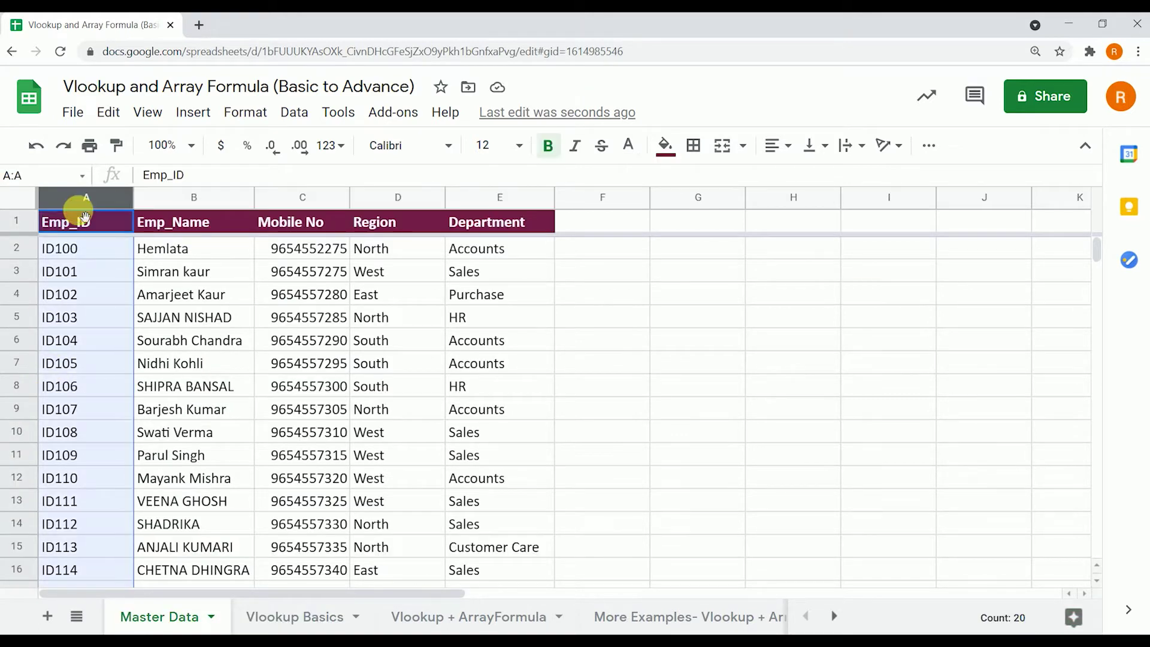
left_click(197, 245)
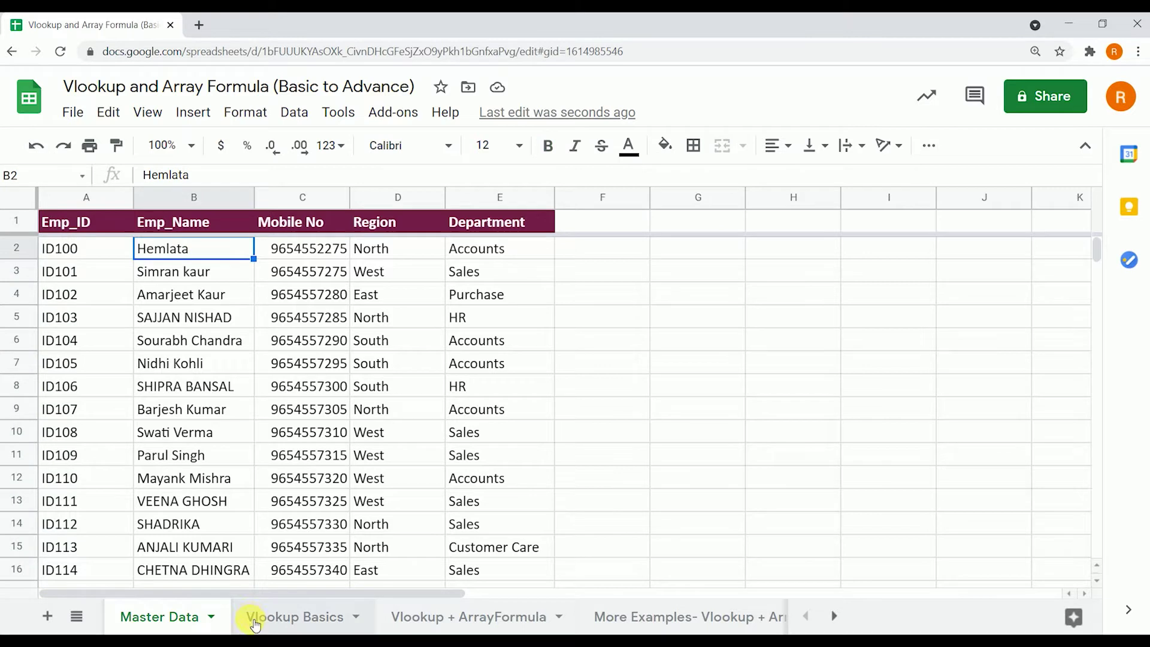
left_click(251, 617)
scroll(210, 316, "up", 2)
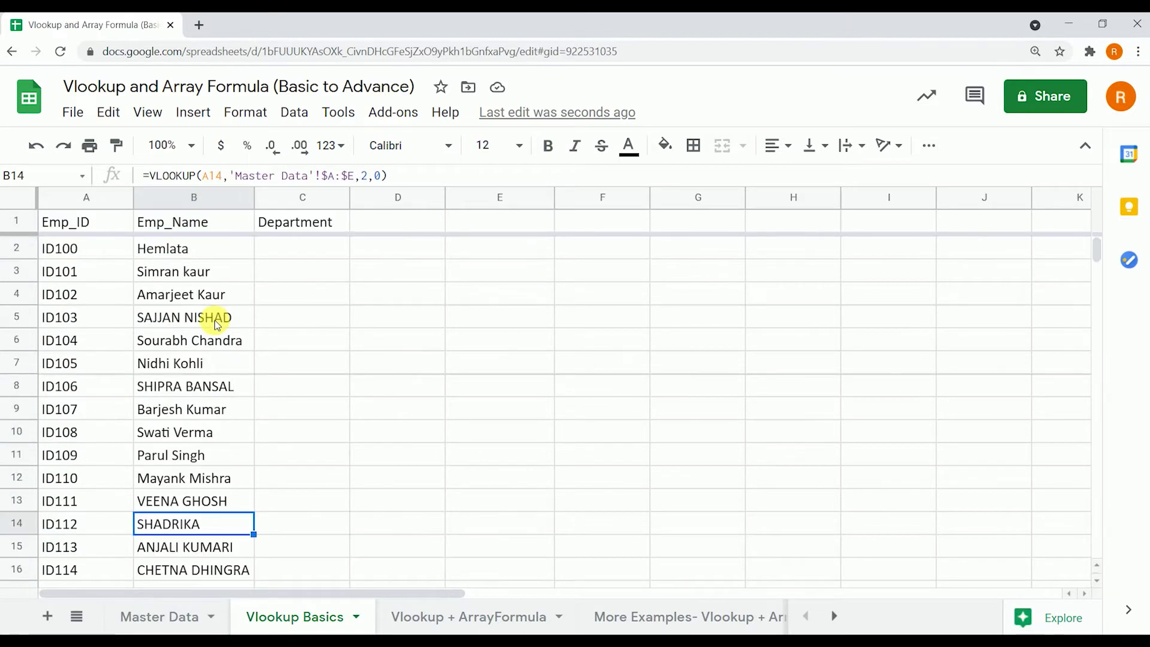
left_click(195, 248)
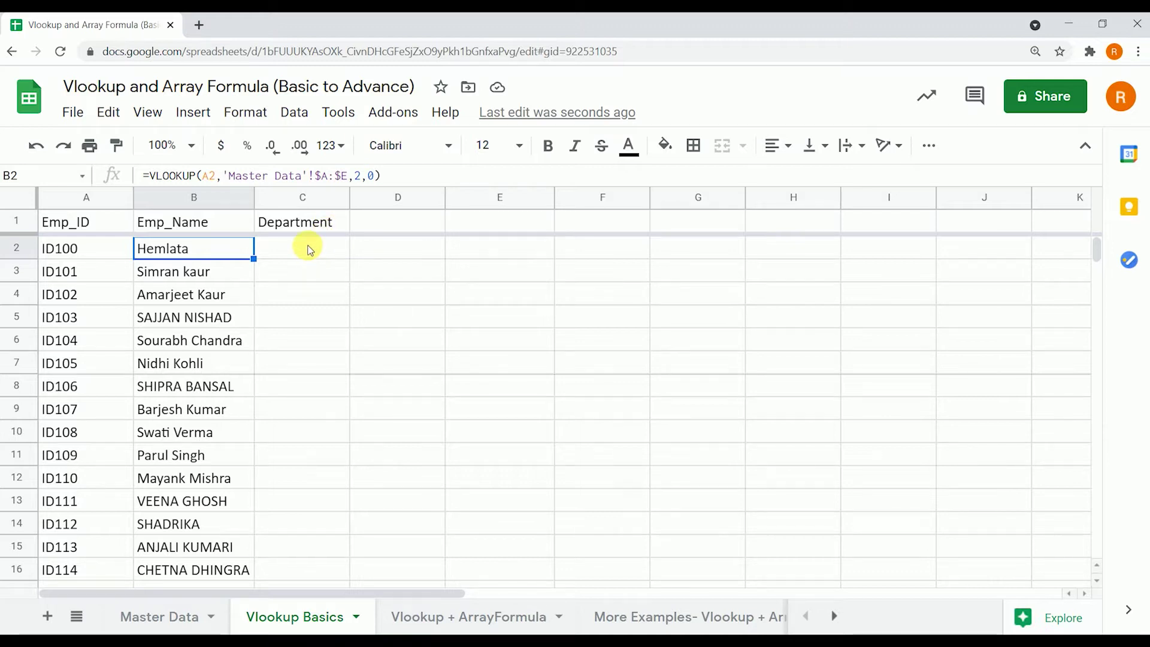
- Count the Master Data columns from Emp_ID through Department to determine the index for the Department lookup in C2
left_click(310, 250)
left_click(171, 622)
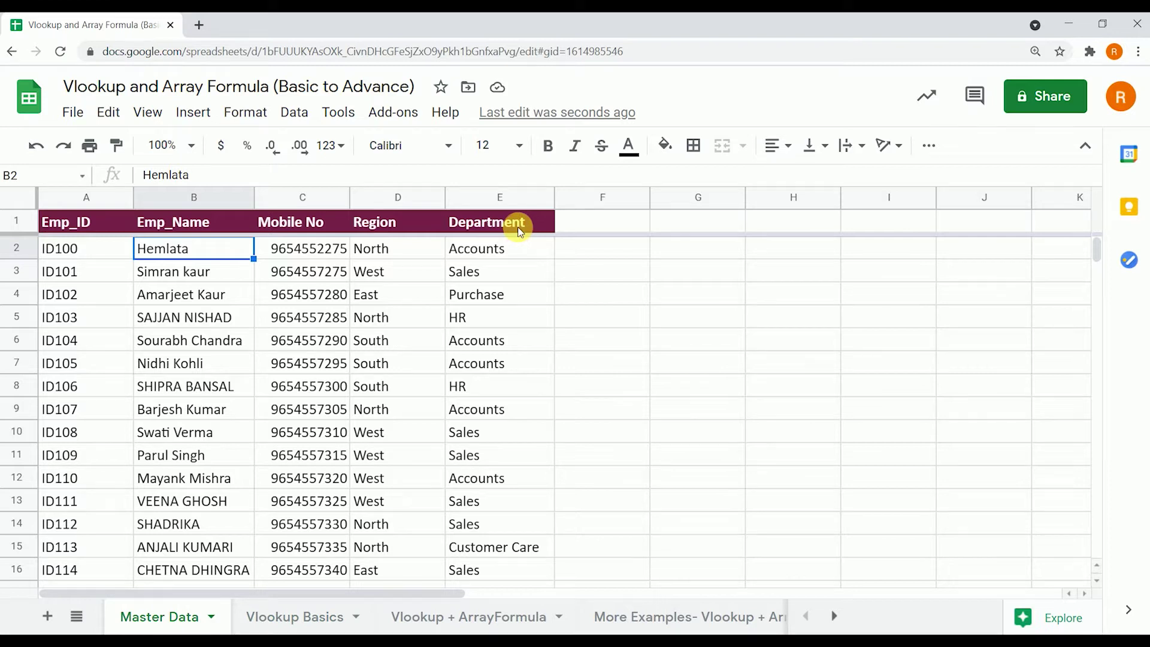
left_click(67, 228)
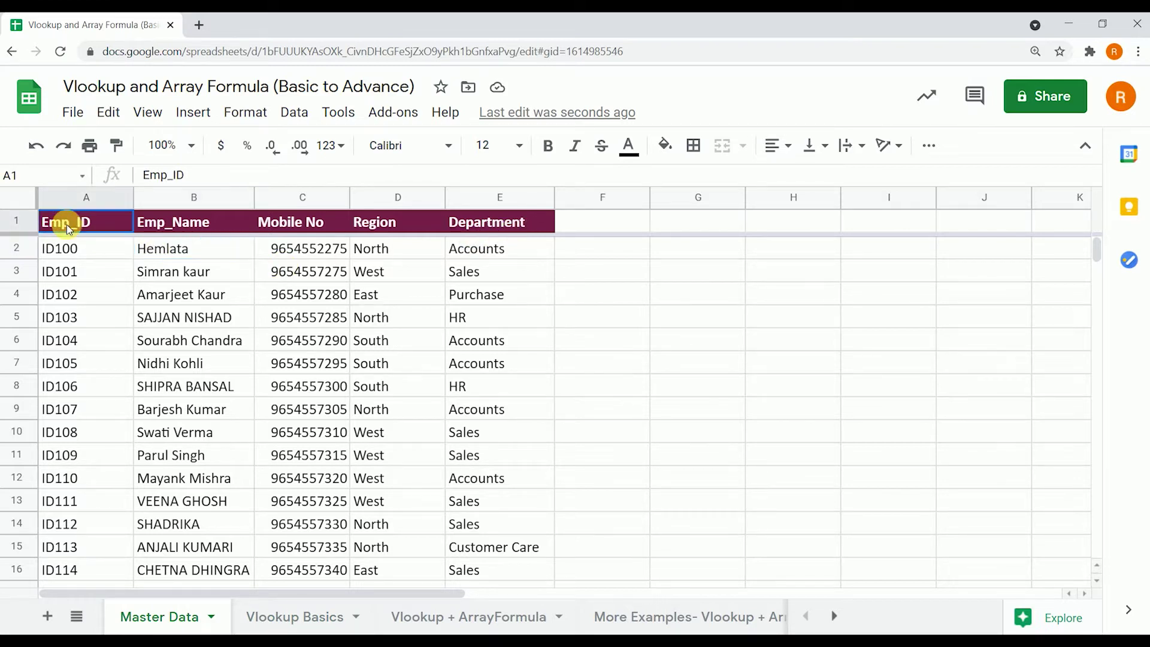
left_click(208, 231)
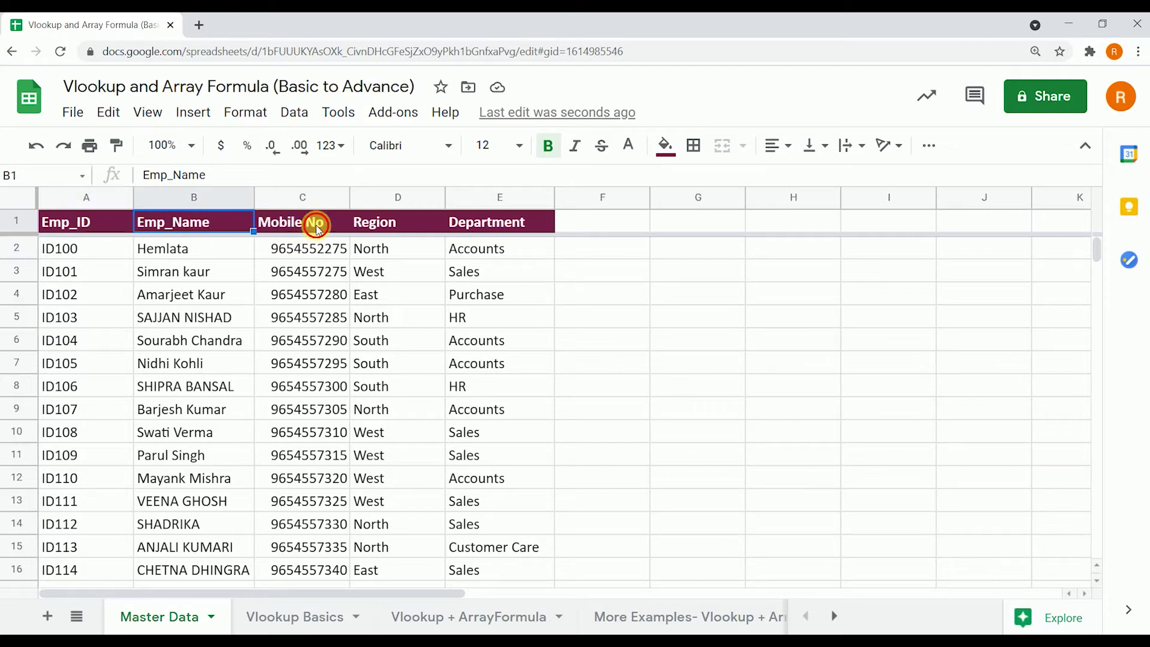
left_click(316, 229)
left_click(391, 224)
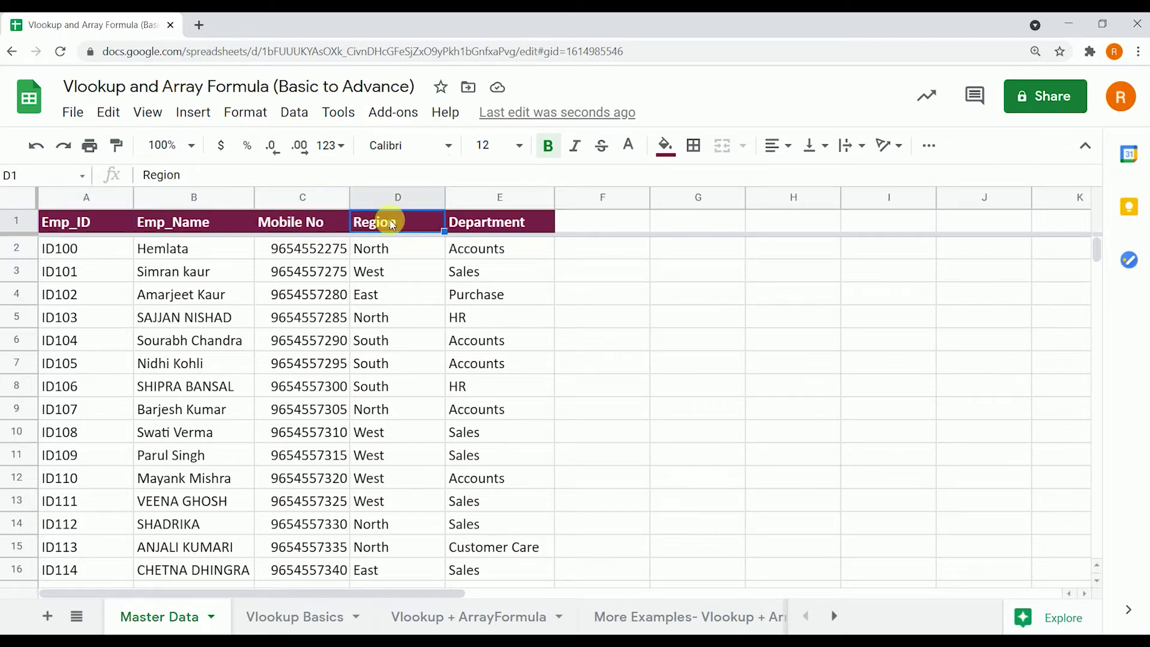
left_click(470, 225)
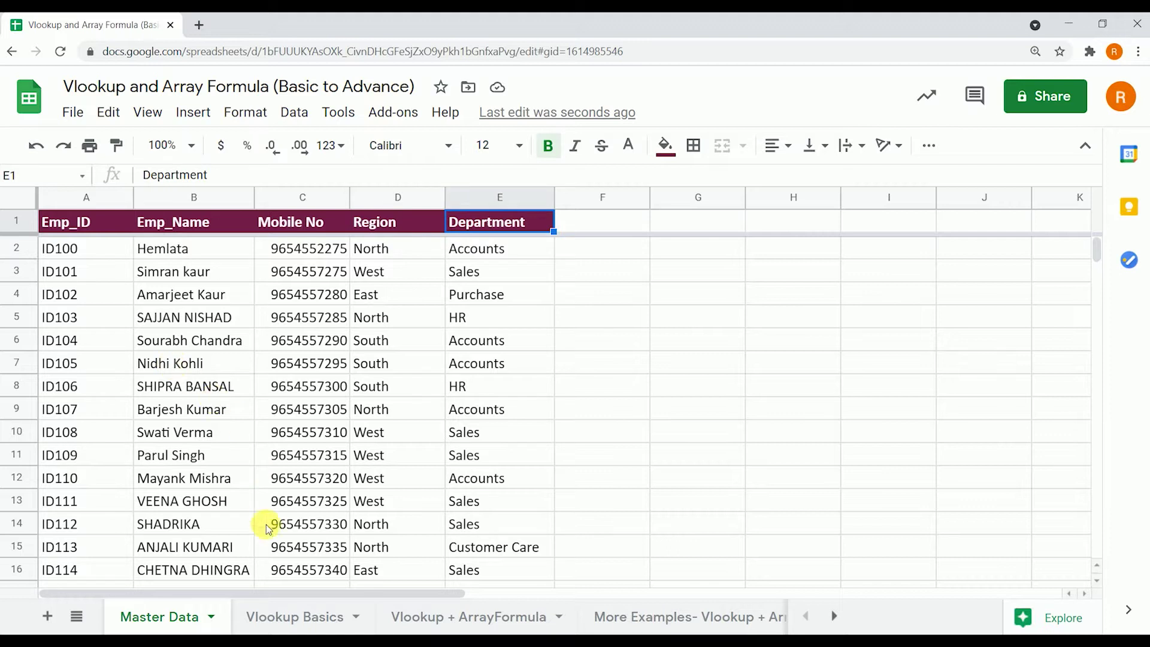
left_click(271, 616)
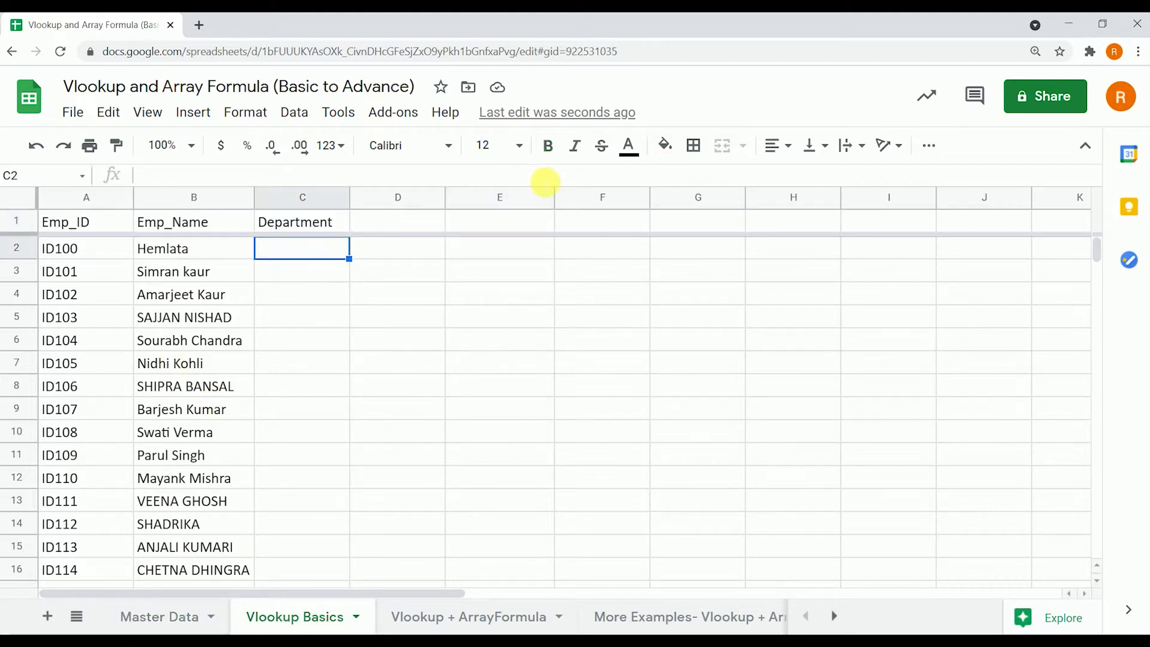
- Start a VLOOKUP formula in C2 under Department with A2 as the search key
type("=v")
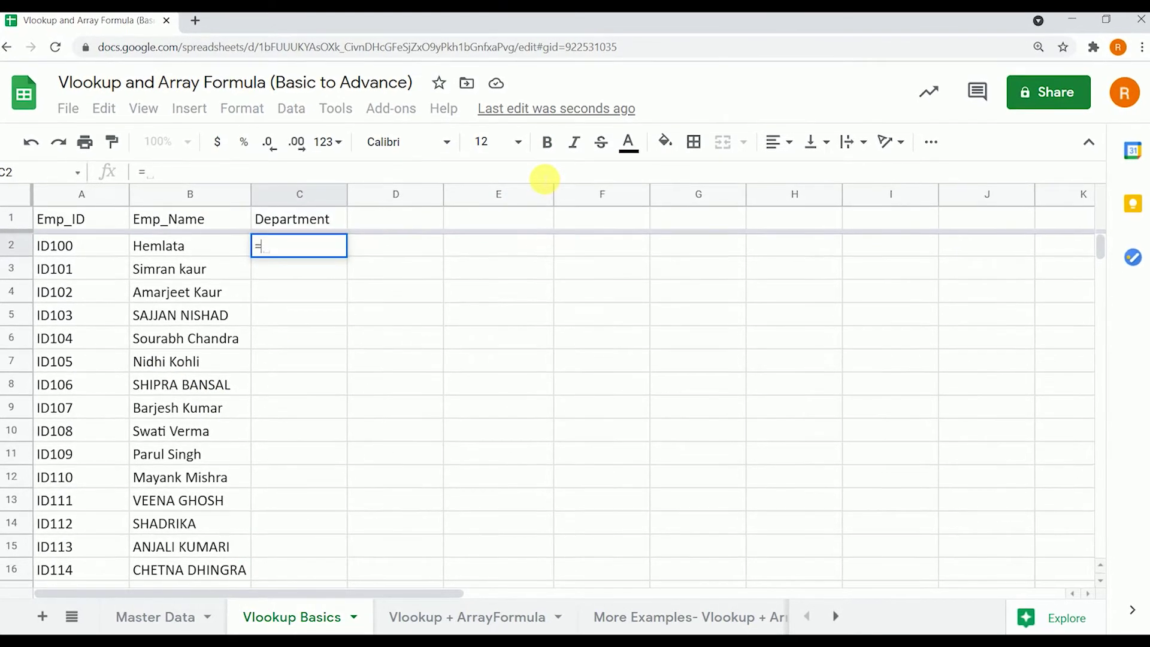
type("lo")
key("Tab")
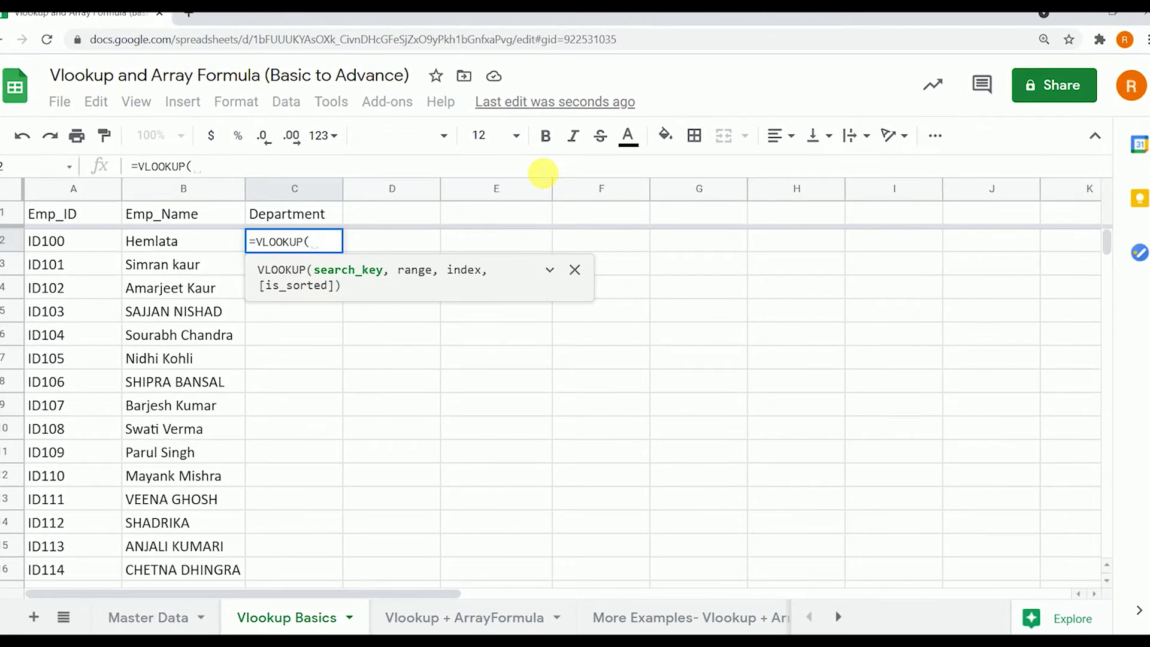
key("ctrl+plus")
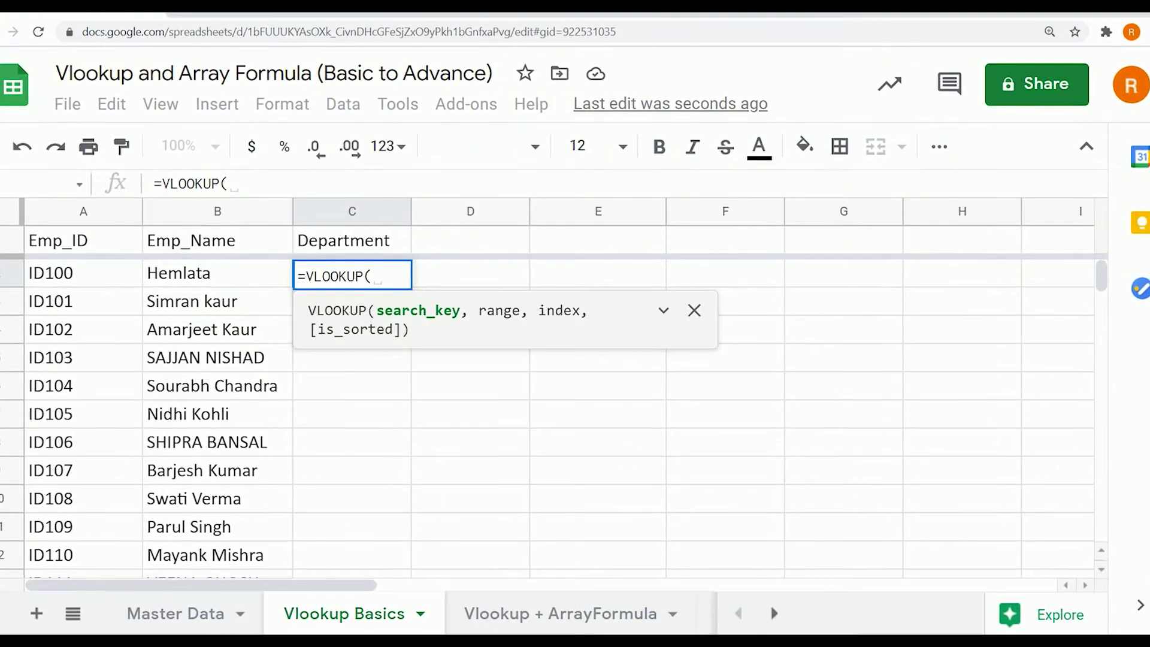
left_click(70, 279)
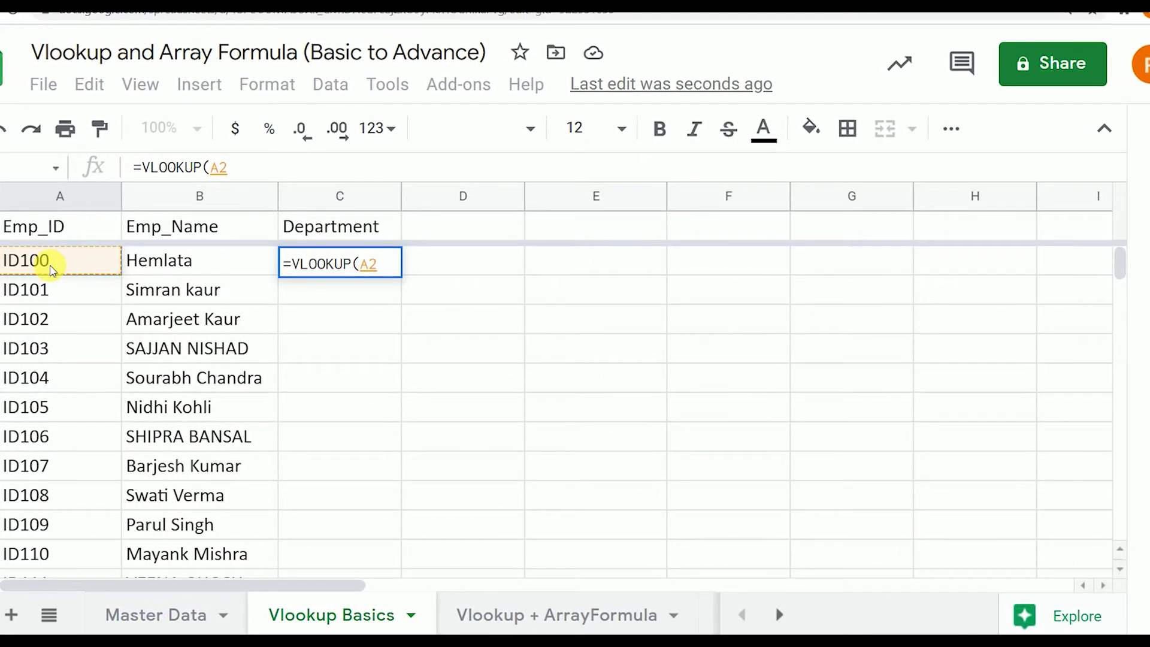
type(",")
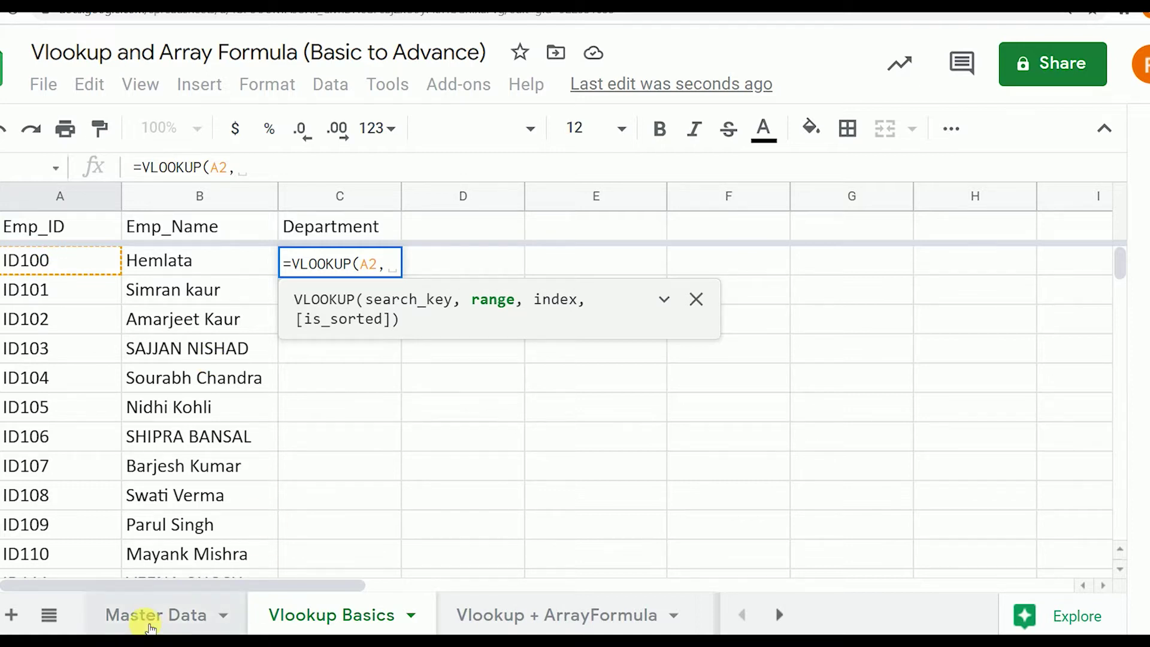
- Set the lookup range to the whole Master Data columns A:E and proceed to the index argument
left_click(150, 626)
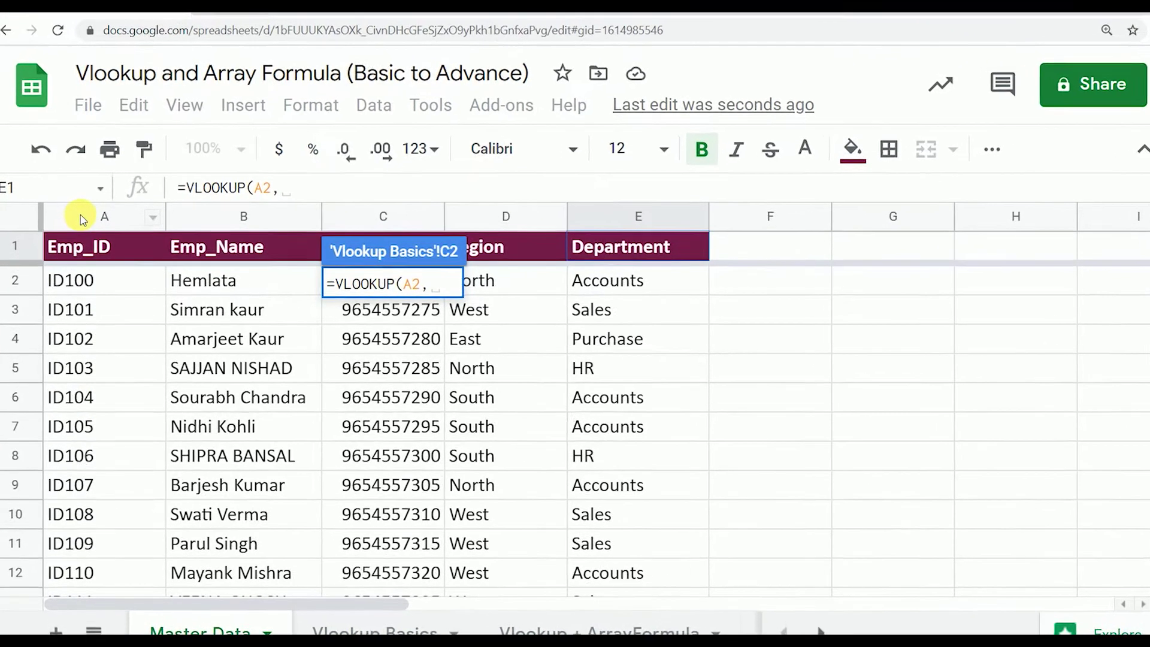
left_click(34, 200)
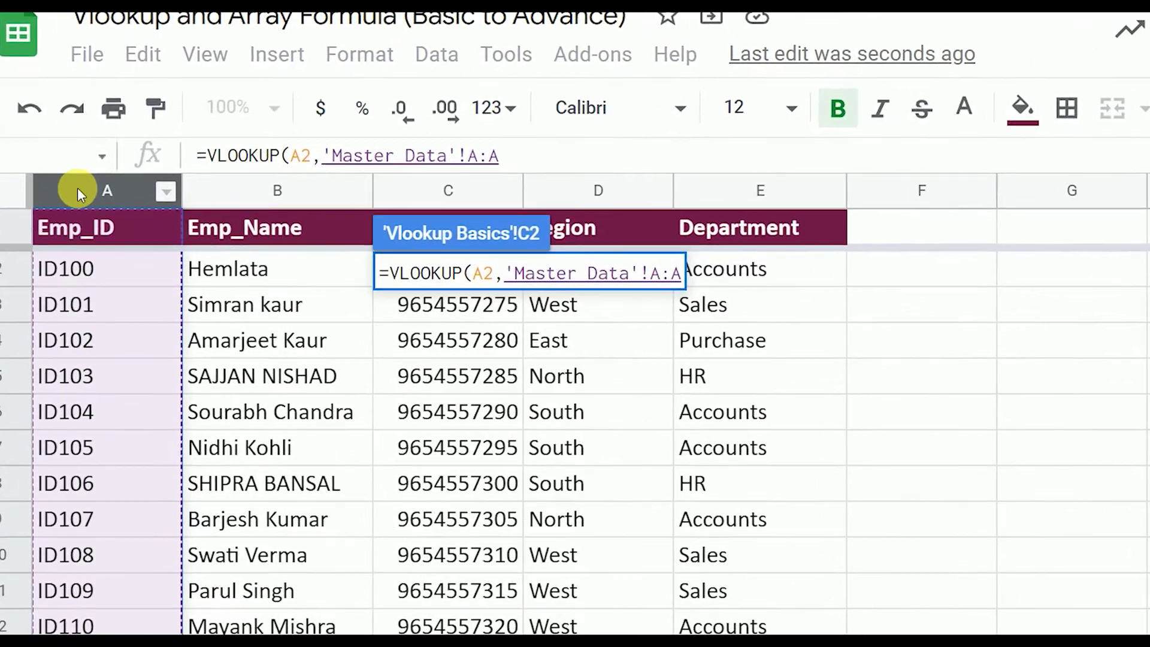
key("shift+Right")
key("shift+Right")
key("shift+Right")
key("shift+Right")
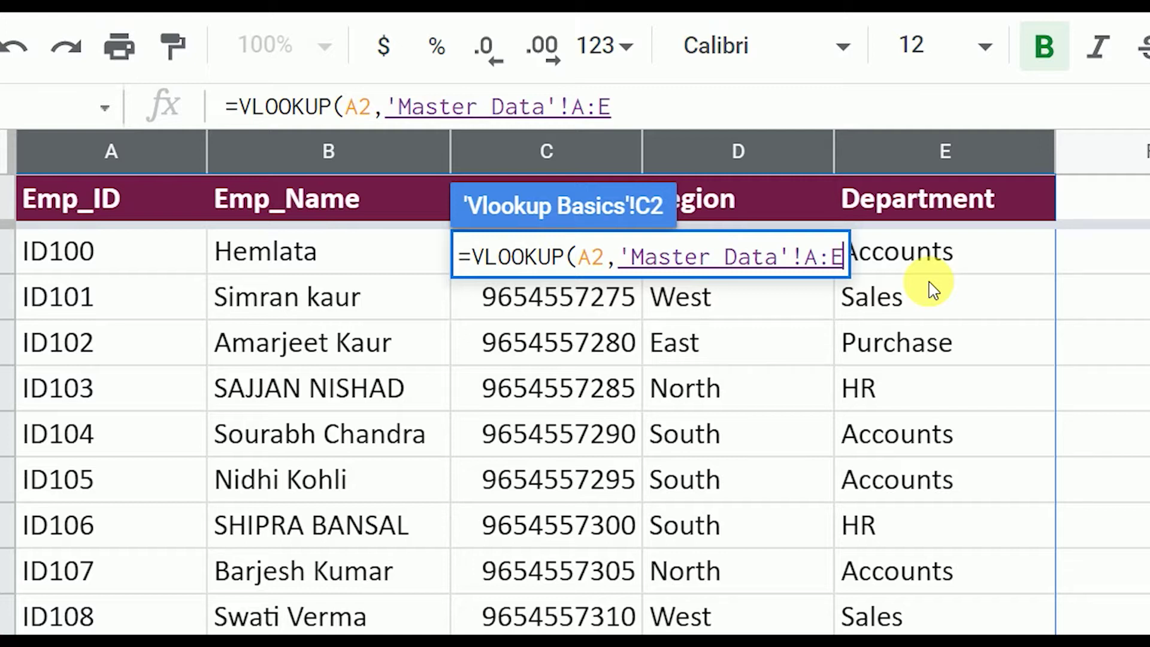
type(",")
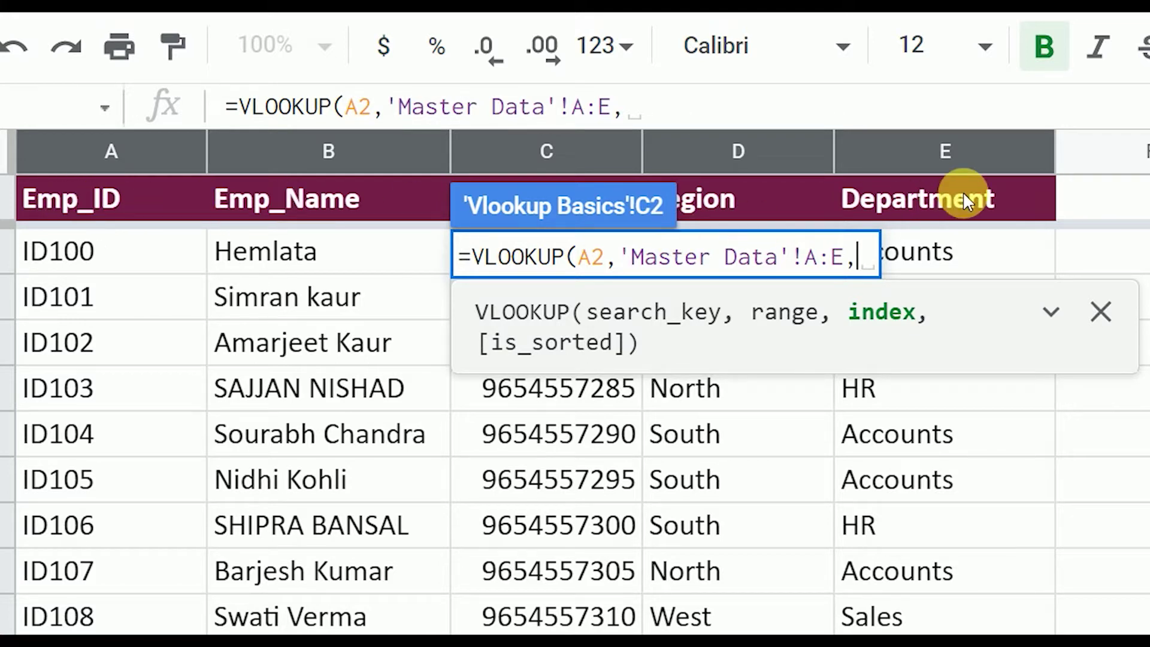
- Complete the VLOOKUP in C2 with column index 5 and 0 for an exact match, and check it against Master Data
type("5")
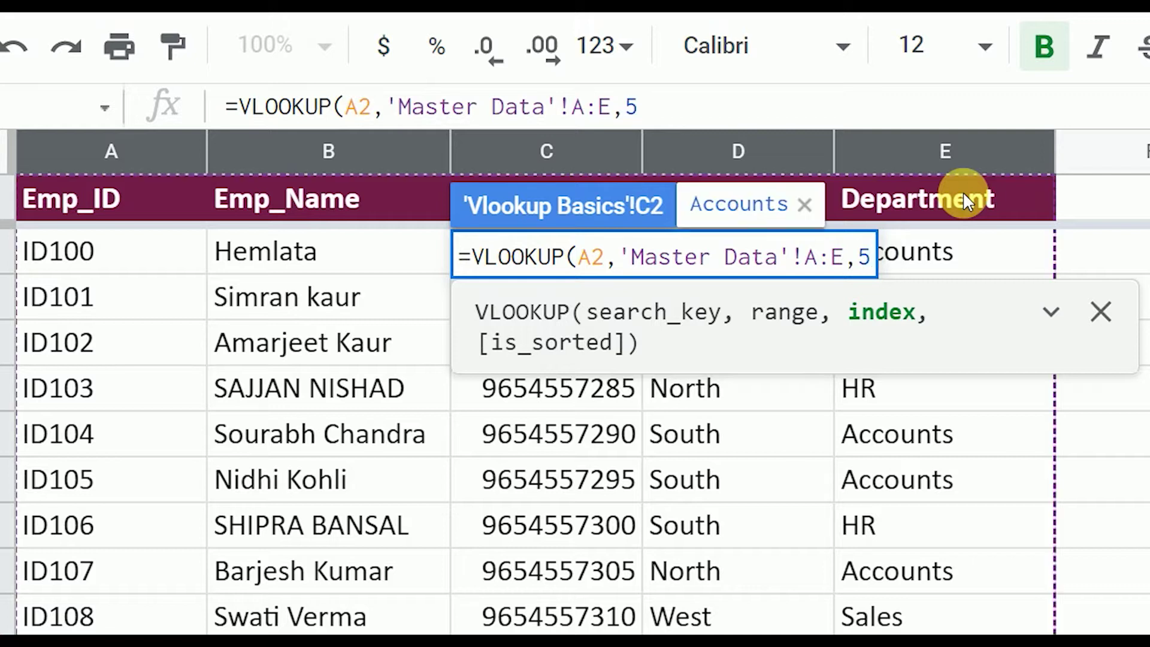
type(",")
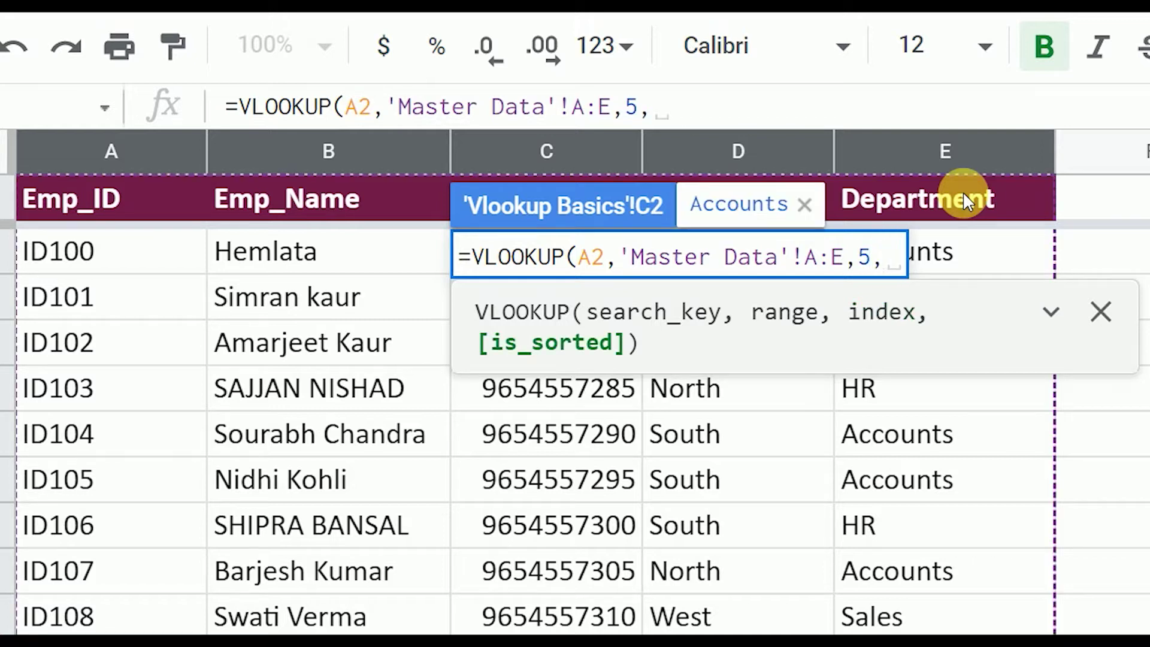
type("0")
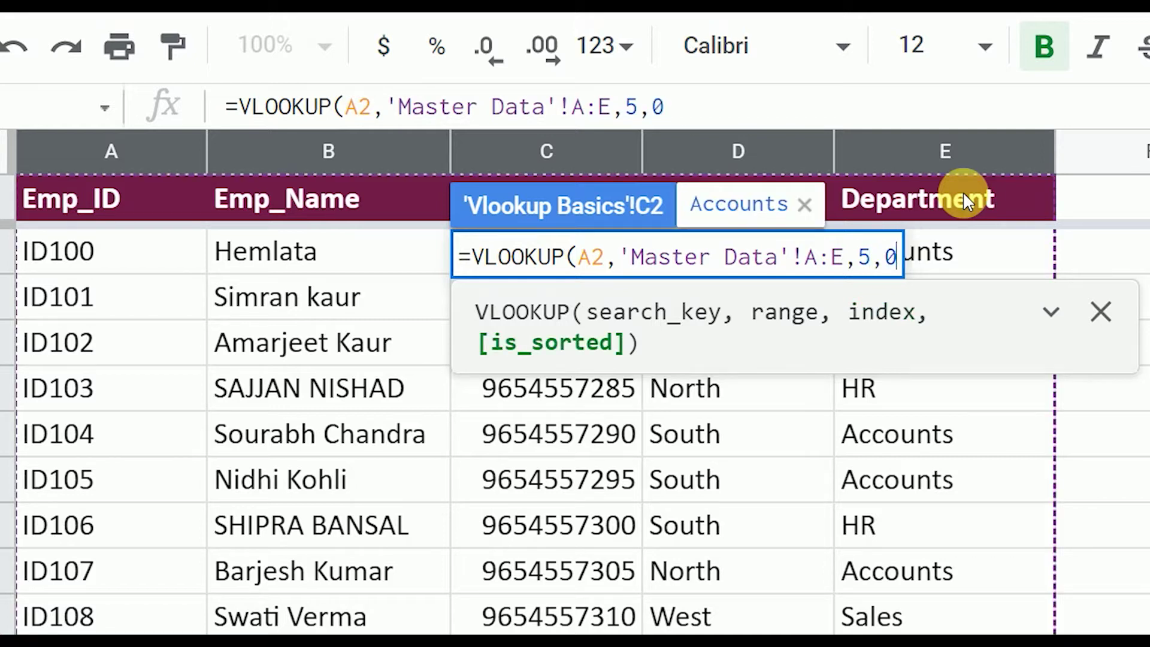
type(")")
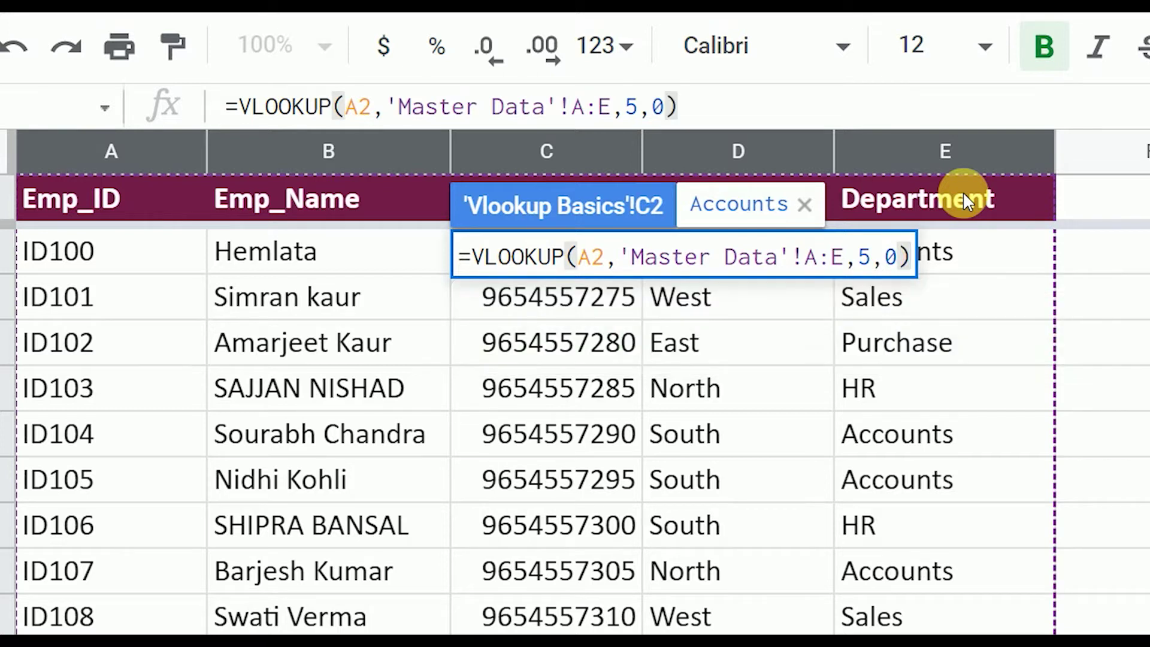
key("Return")
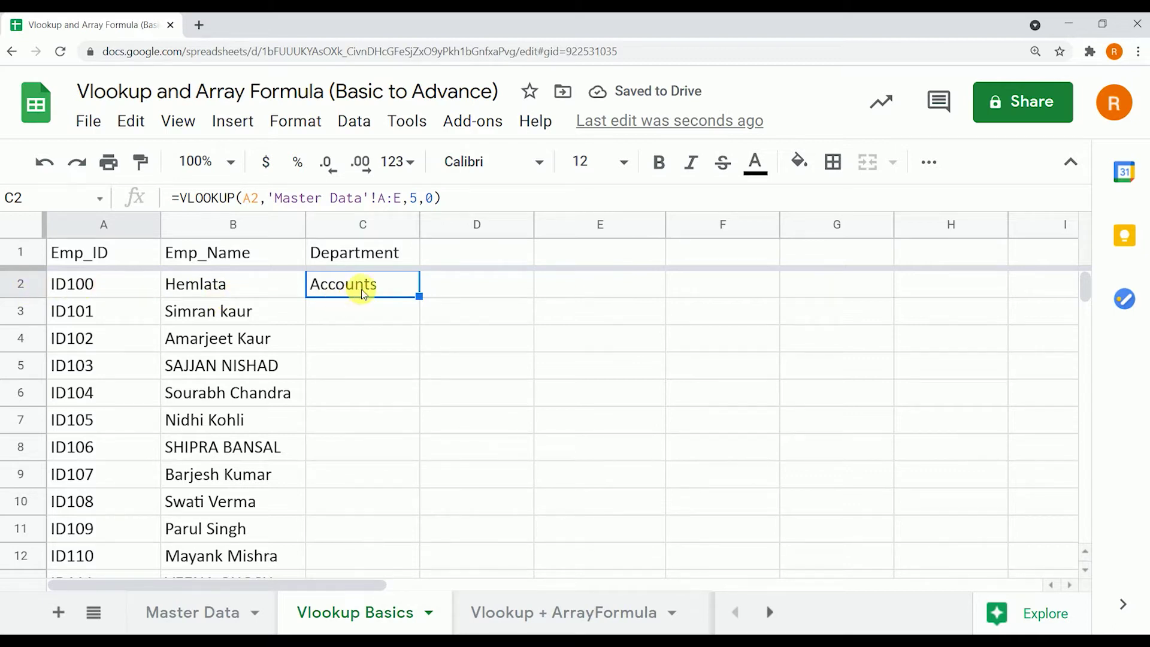
left_click(202, 613)
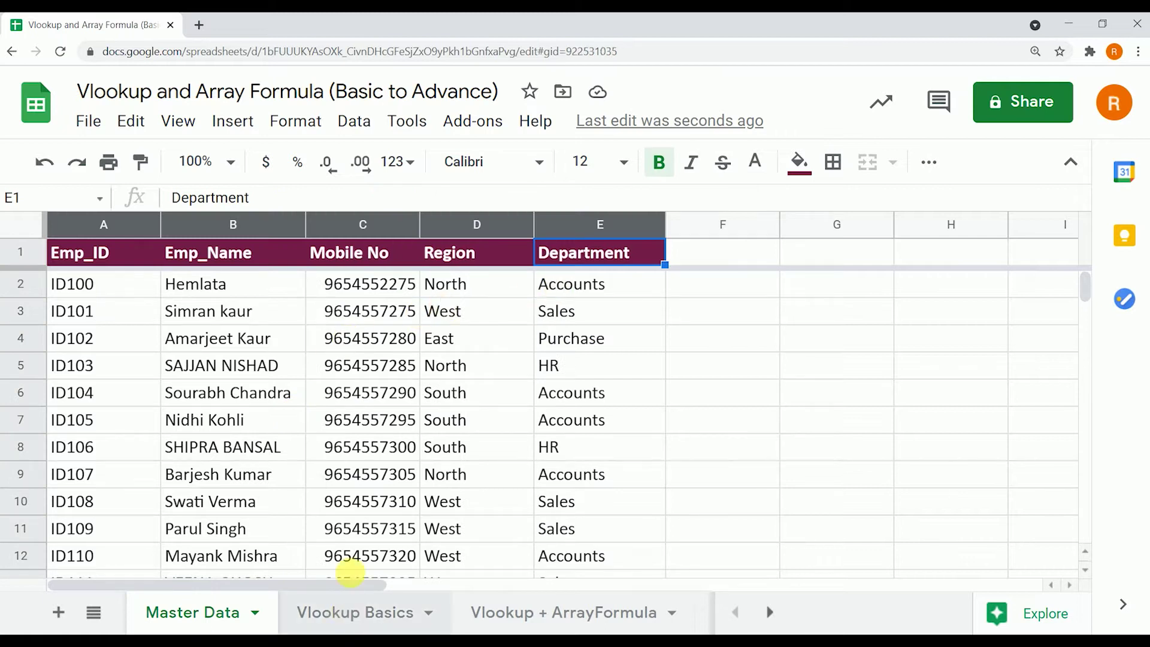
left_click(355, 611)
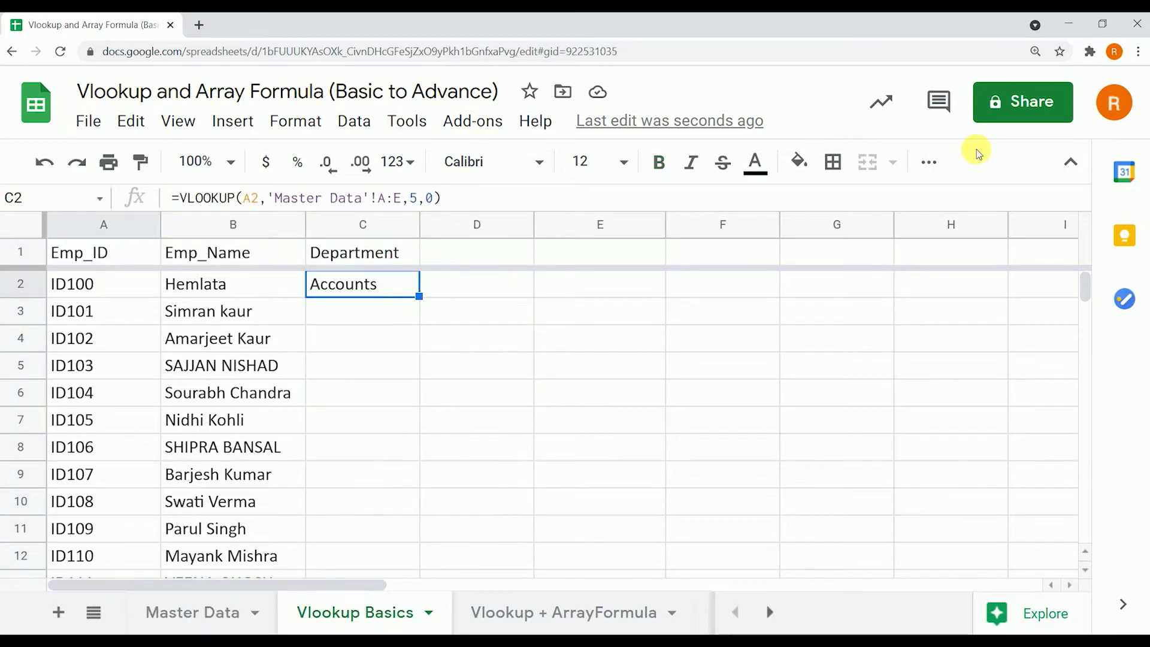
- Fill the Department VLOOKUP from C2 down through C20 on the Vlookup Basics sheet
key("shift+Down")
key("shift+Down")
key("shift+Down")
key("shift+Down")
key("shift+Down")
key("shift+Down")
key("shift+Down")
key("shift+Down")
key("shift+Down")
key("shift+Down")
key("shift+Down")
key("shift+Down")
key("shift+Down")
key("shift+Down")
key("shift+Down")
key("shift+Down")
key("shift+Down")
key("shift+Down")
key("shift+Down")
key("shift+Down")
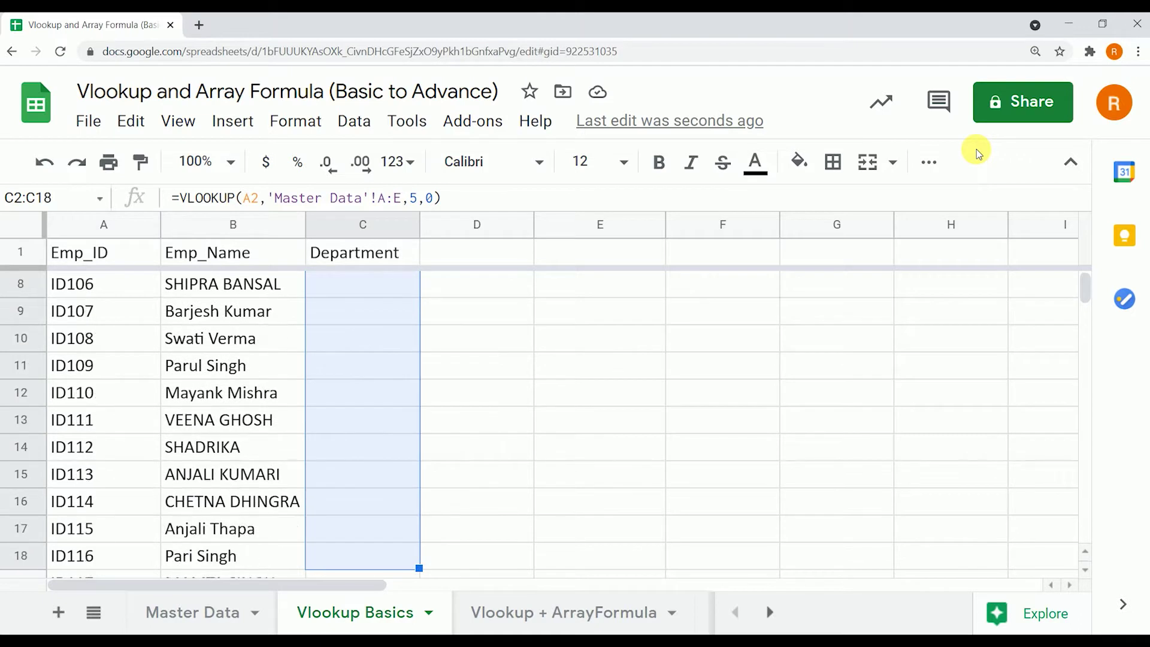
key("shift+Up")
key("shift+Up")
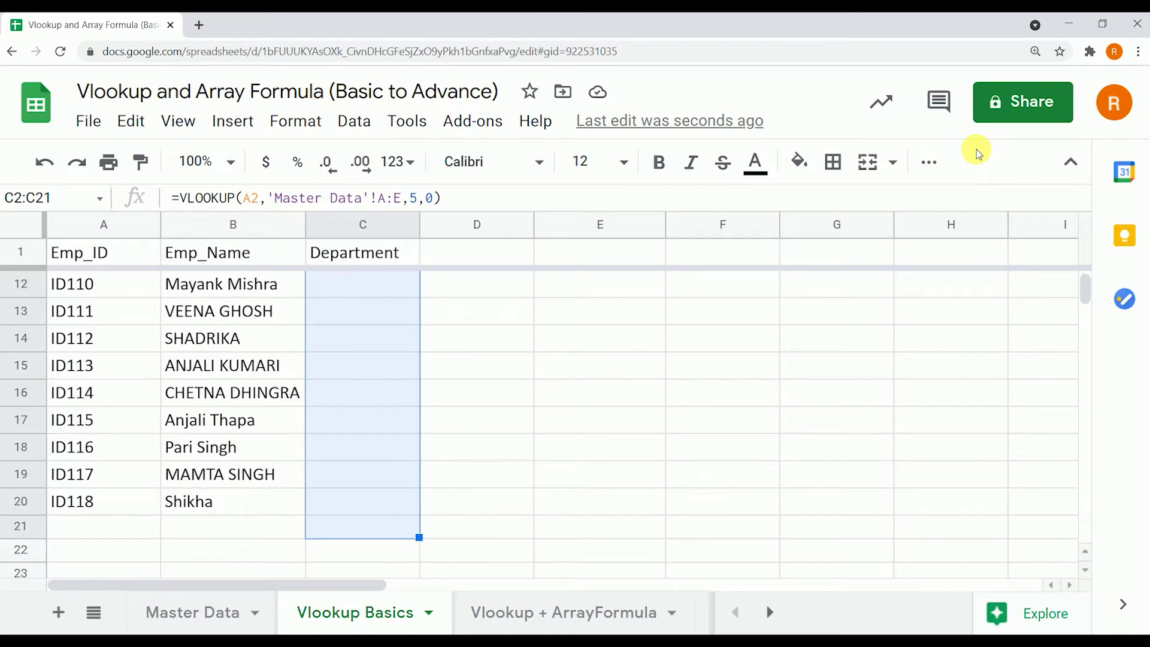
key("ctrl+d")
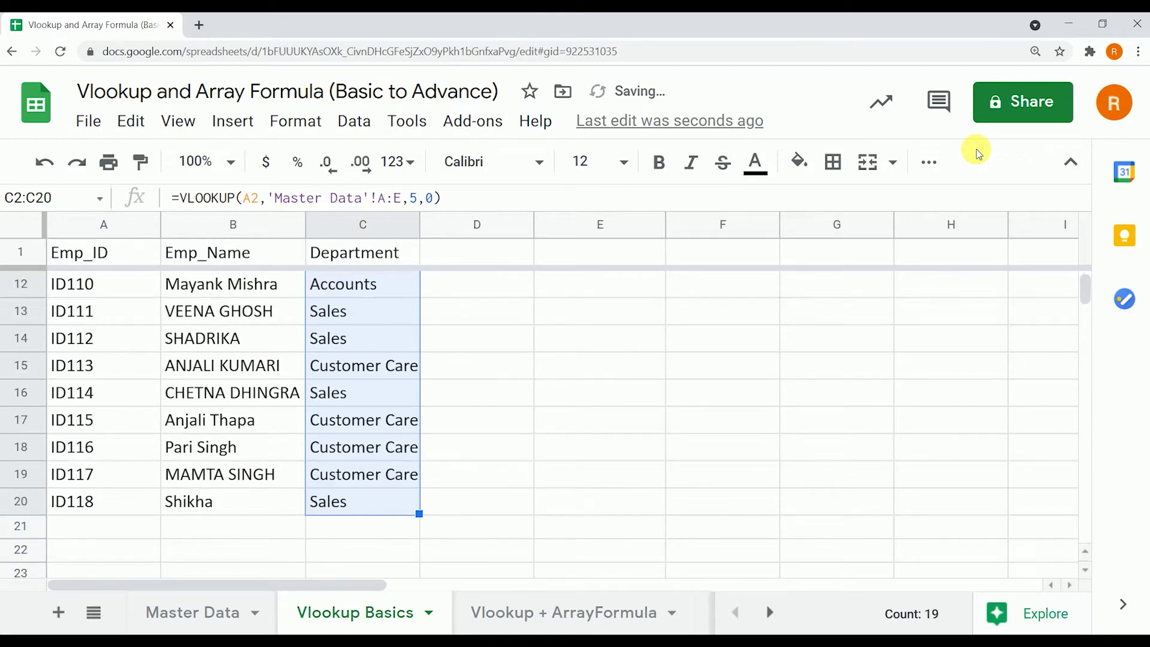
scroll(464, 495, "up", 3)
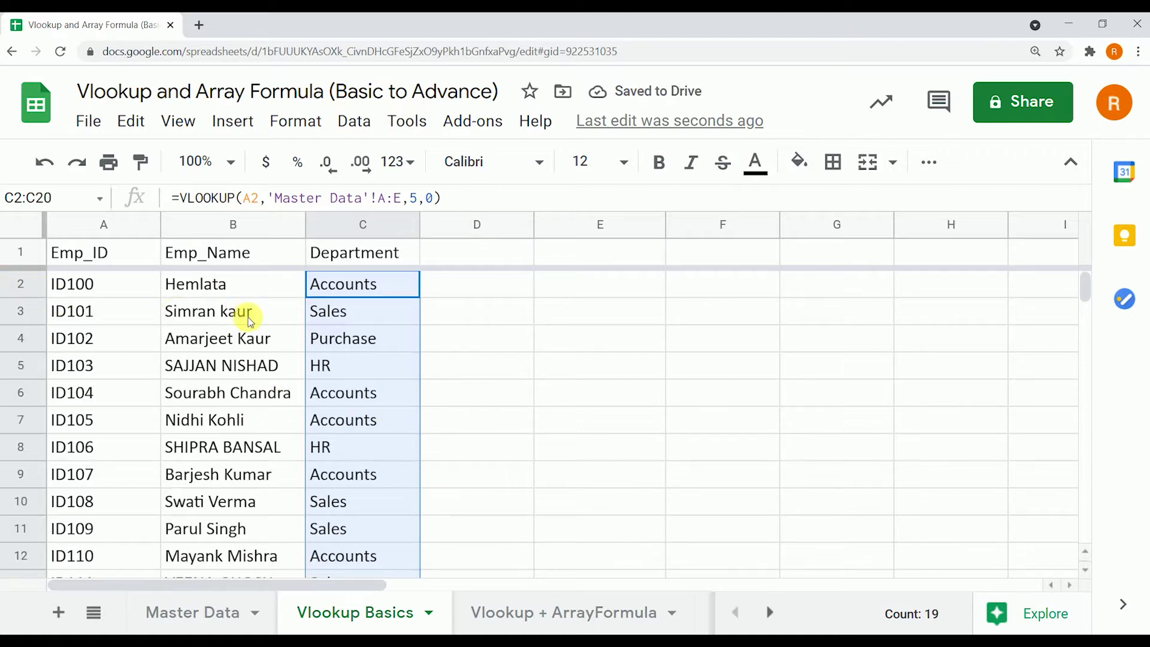
- Compare the index arguments of the Emp_Name formula in B2 and the Department formula in C2, and check the Master Data column order
left_click(226, 287)
left_click(330, 292)
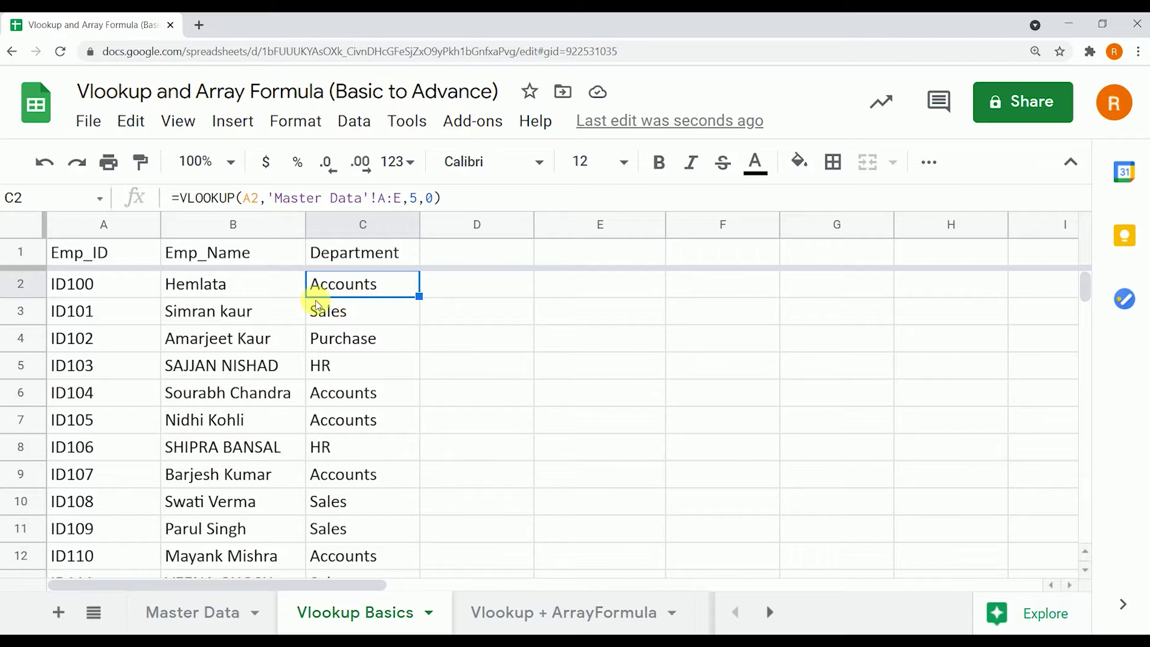
left_click(243, 290)
left_click(372, 290)
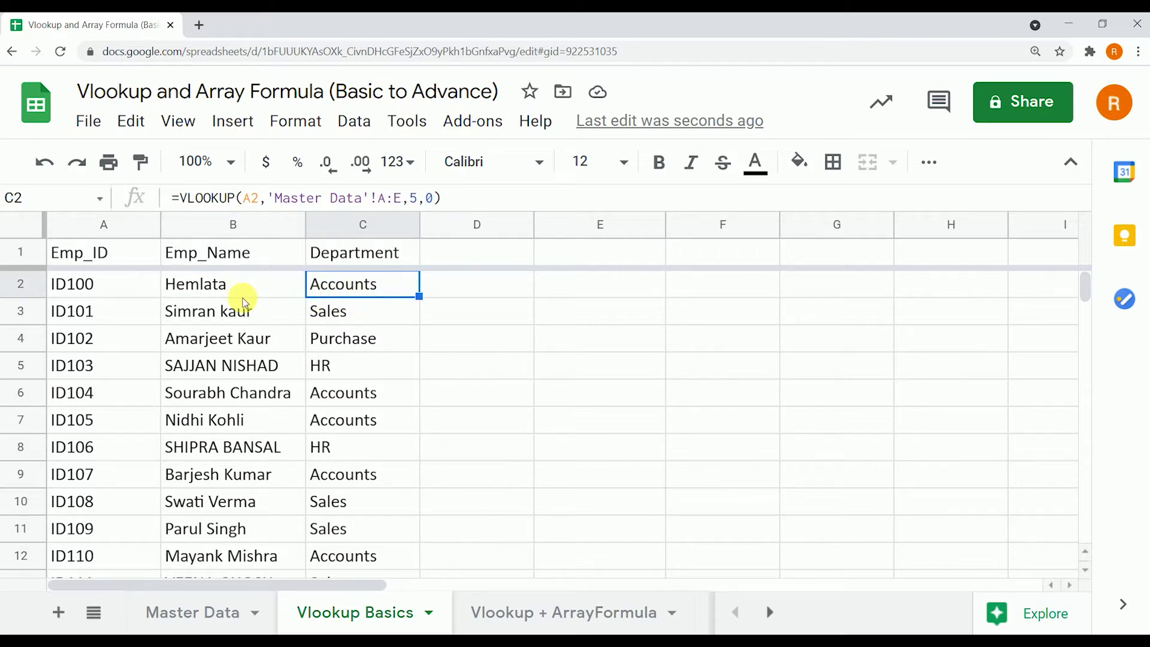
left_click(395, 199)
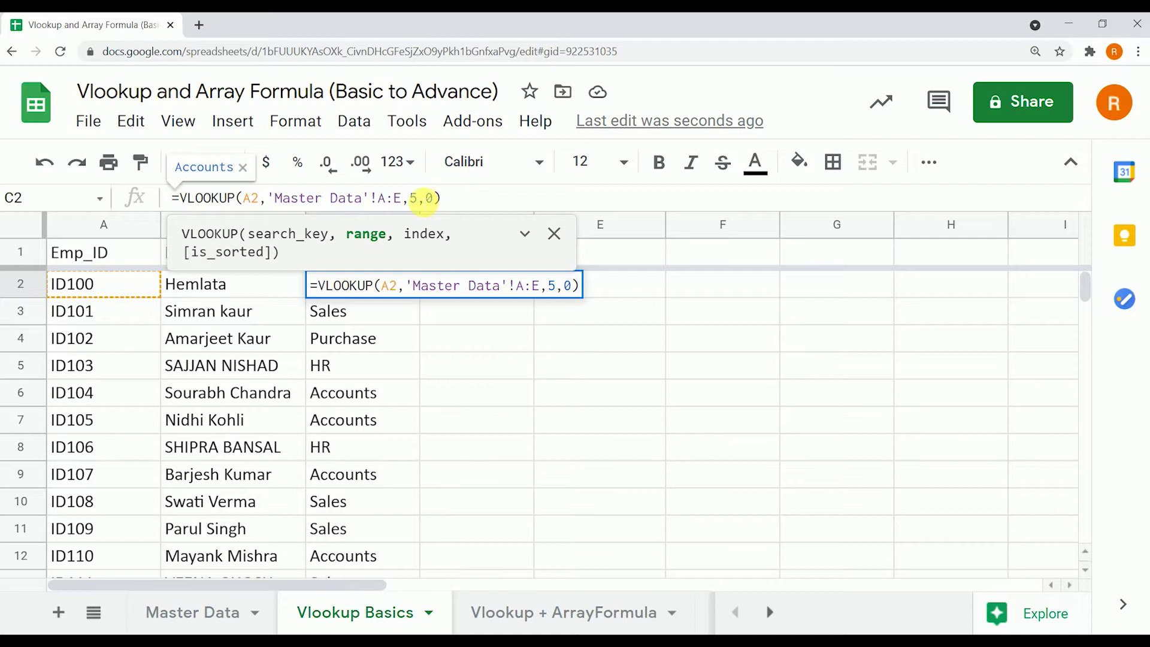
left_click(228, 312)
left_click(234, 286)
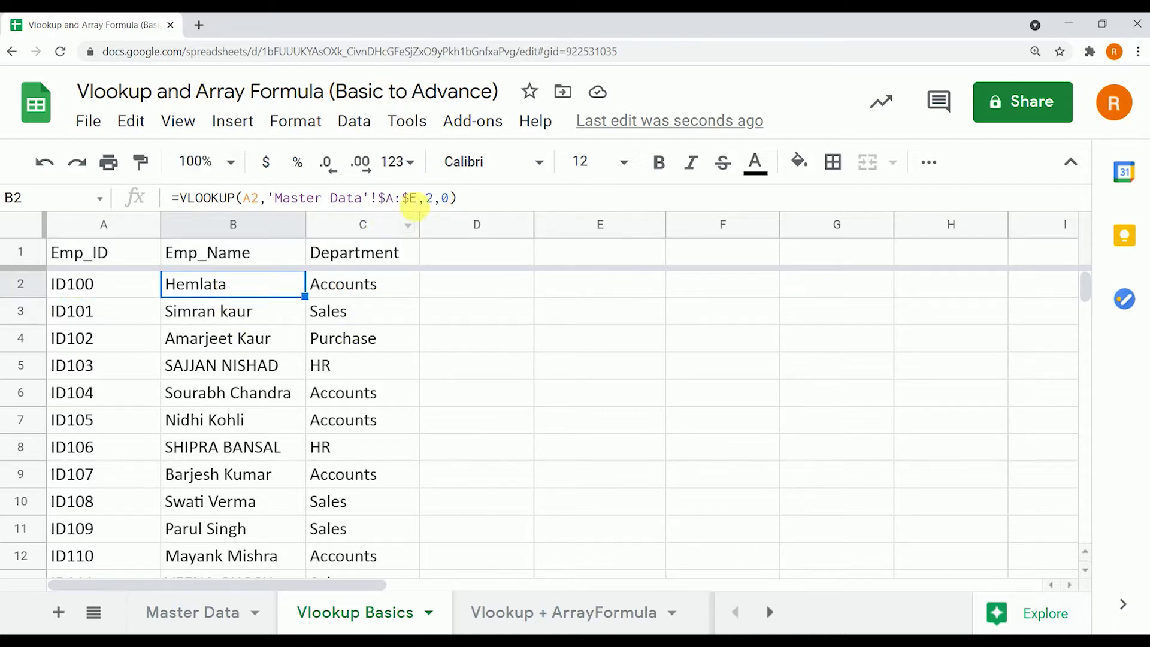
left_click(434, 200)
double_click(429, 200)
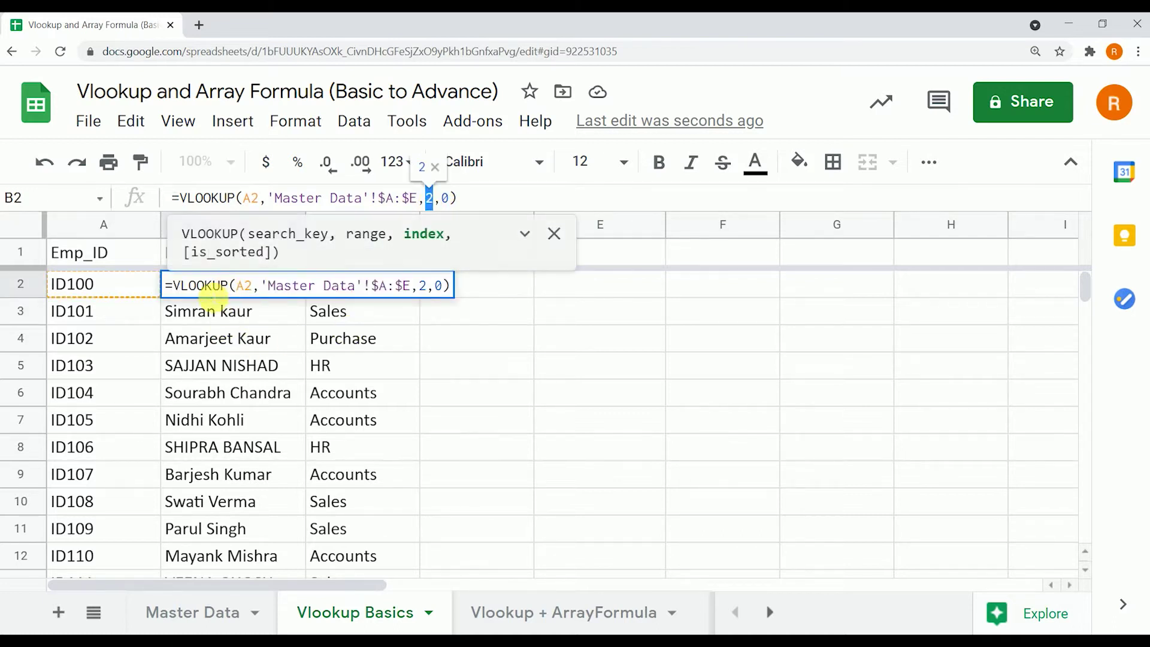
key("Return")
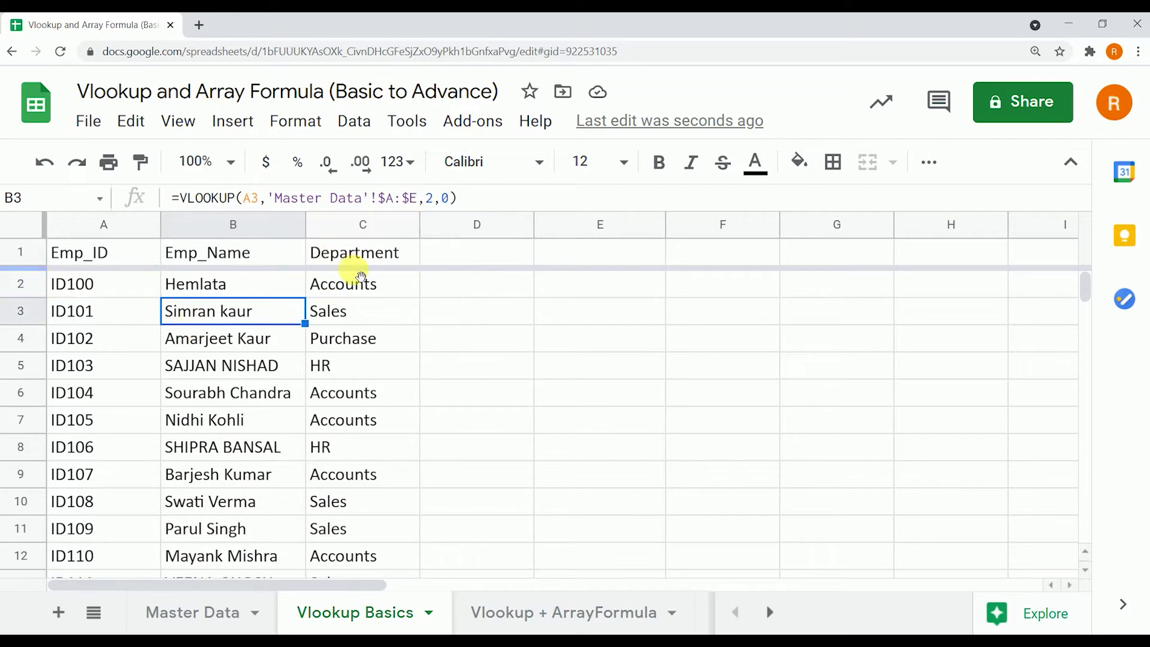
left_click(352, 287)
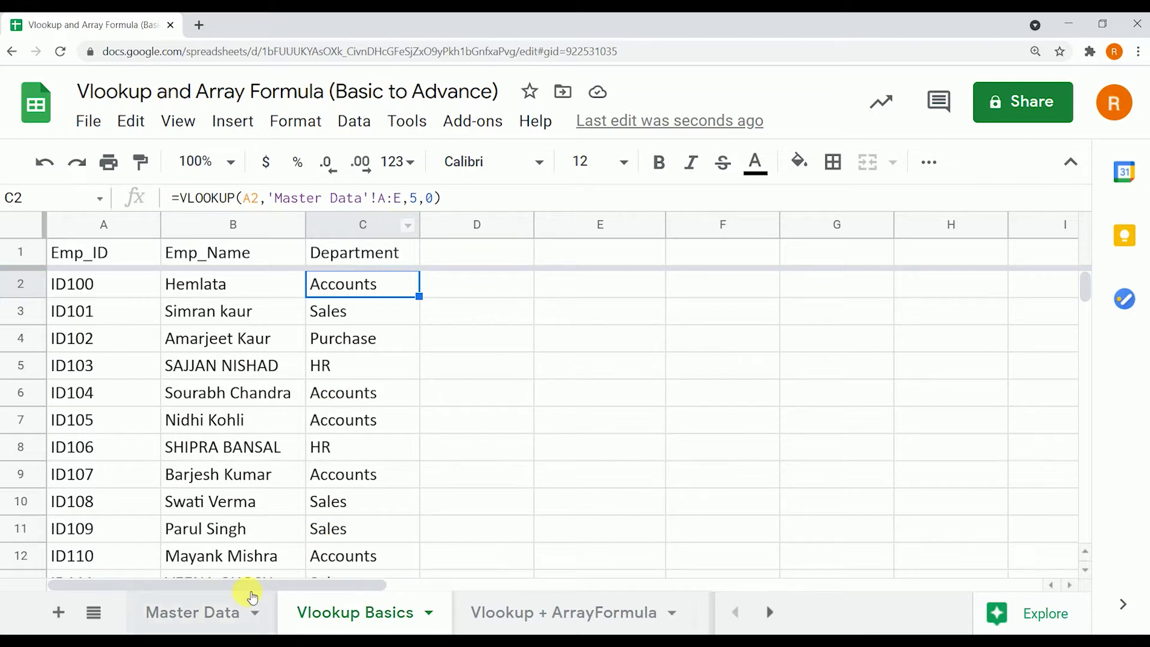
left_click(247, 605)
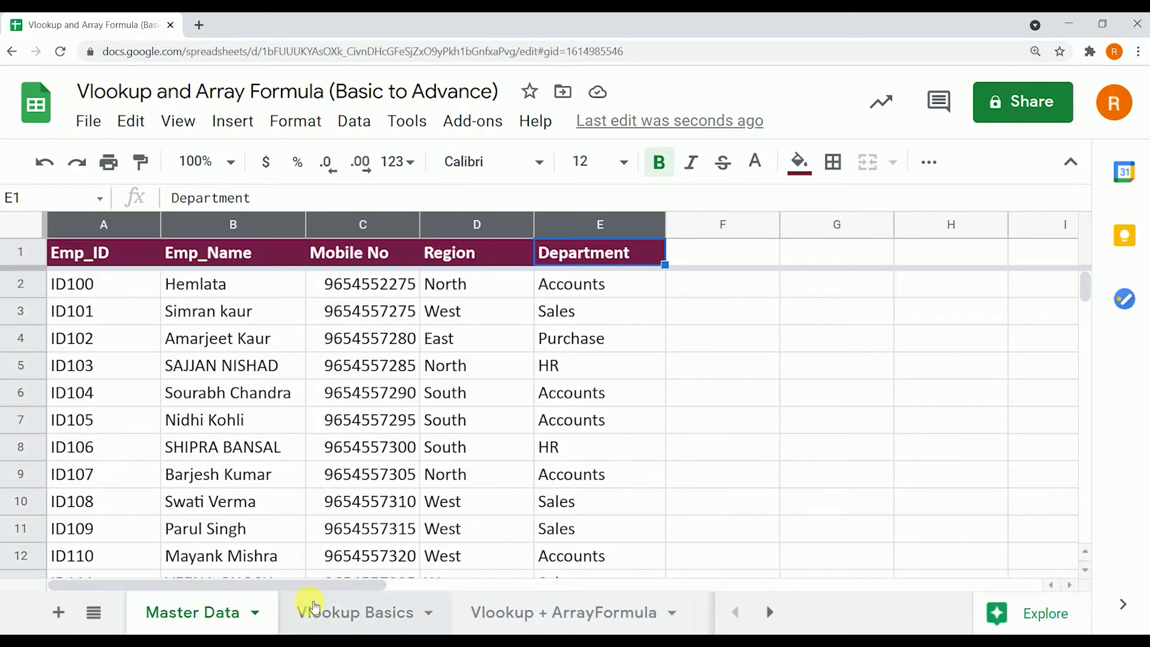
left_click(380, 611)
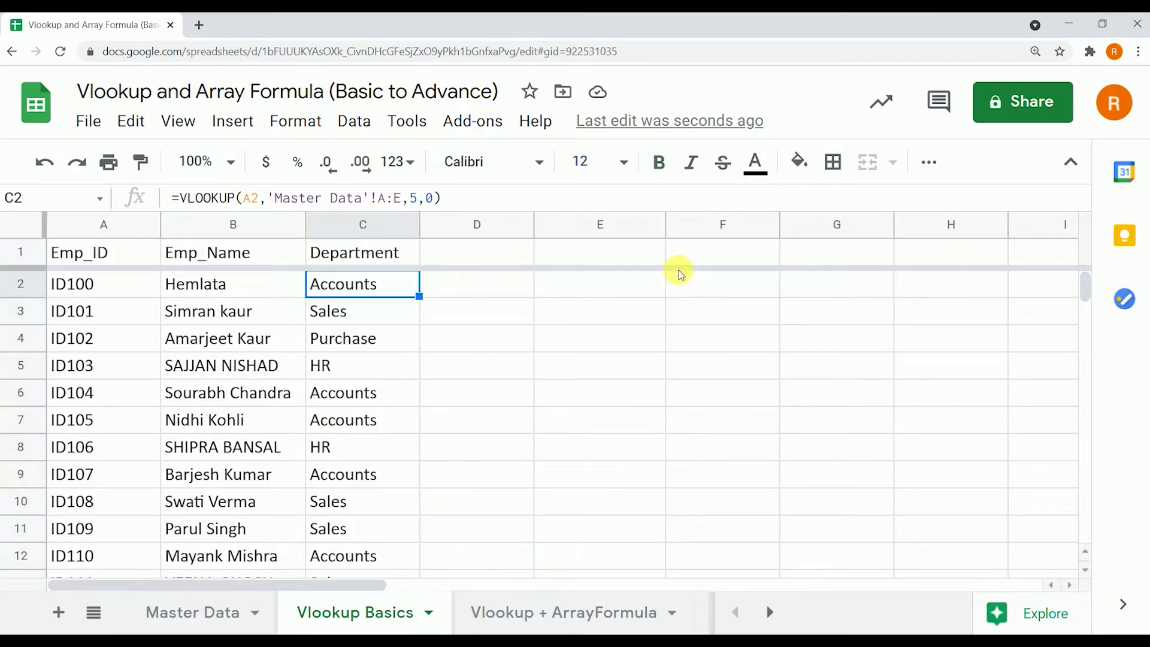
- Reset the page zoom to 100% and view the empty Emp_Name column on the Vlookup + ArrayFormula sheet, starting at B2
left_click(1031, 53)
left_click(970, 79)
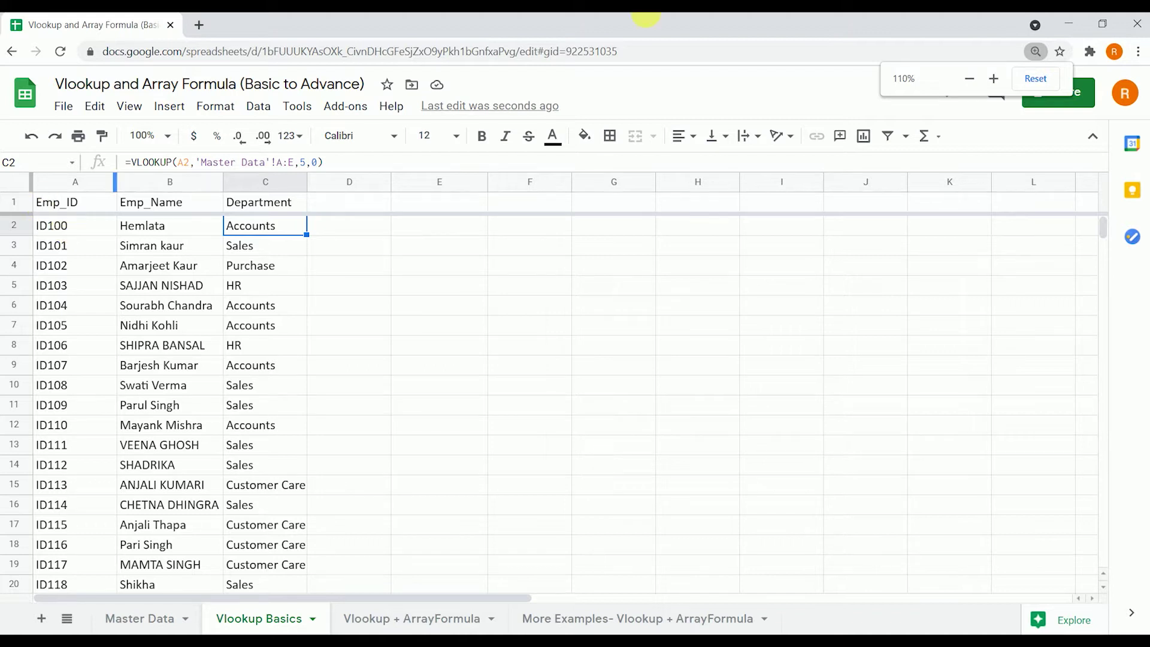
left_click(1028, 81)
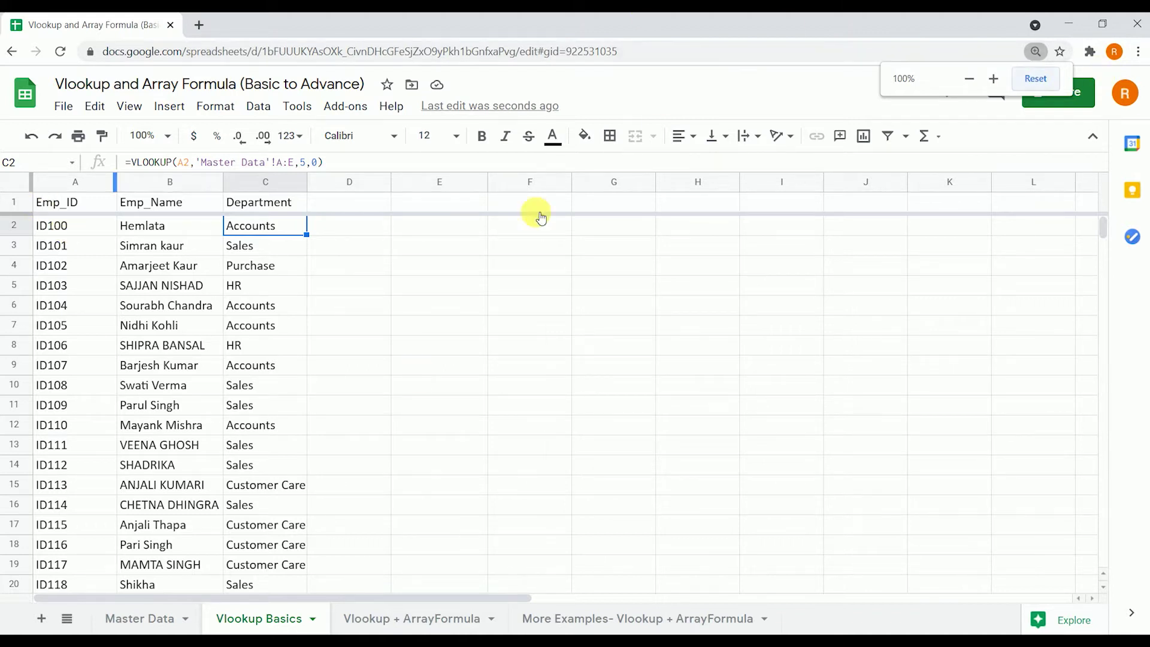
left_click(343, 625)
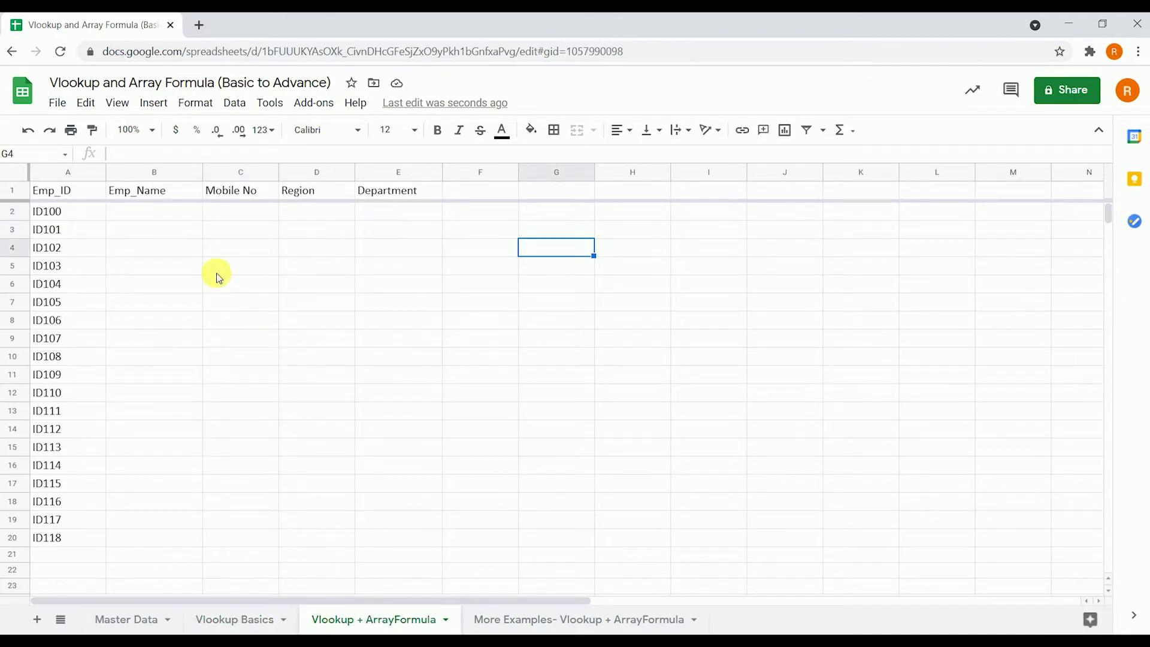
left_click(143, 211)
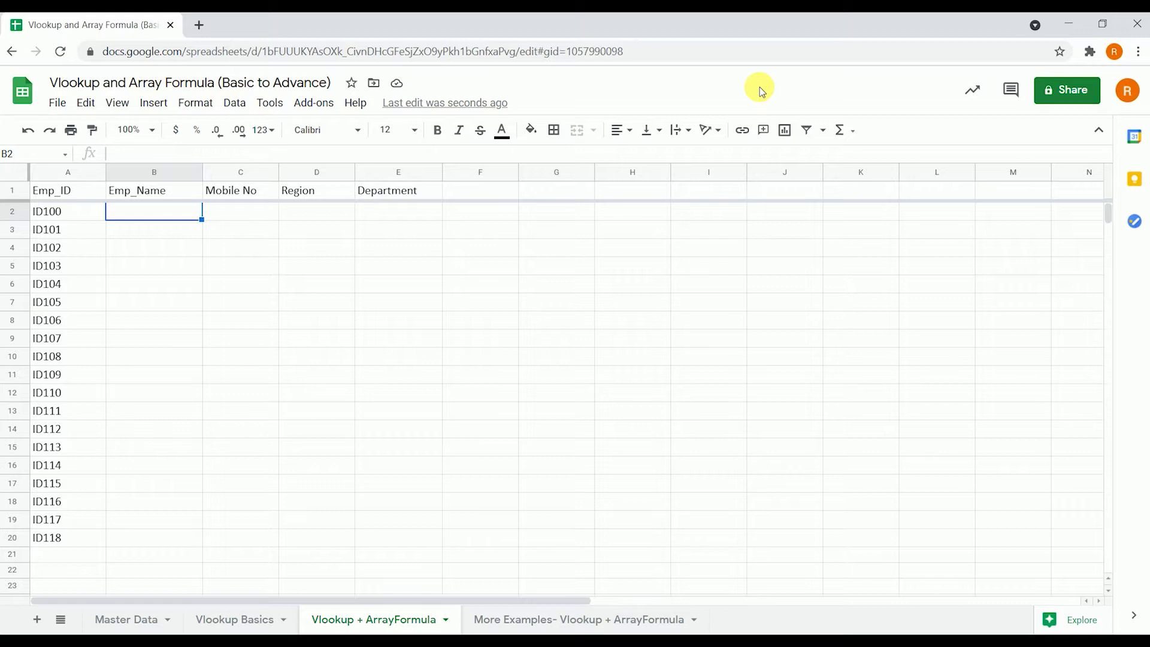
- Examine the Emp_Name VLOOKUP formulas row by row from B2 on the Vlookup Basics sheet, comparing their search-key references
left_click(256, 619)
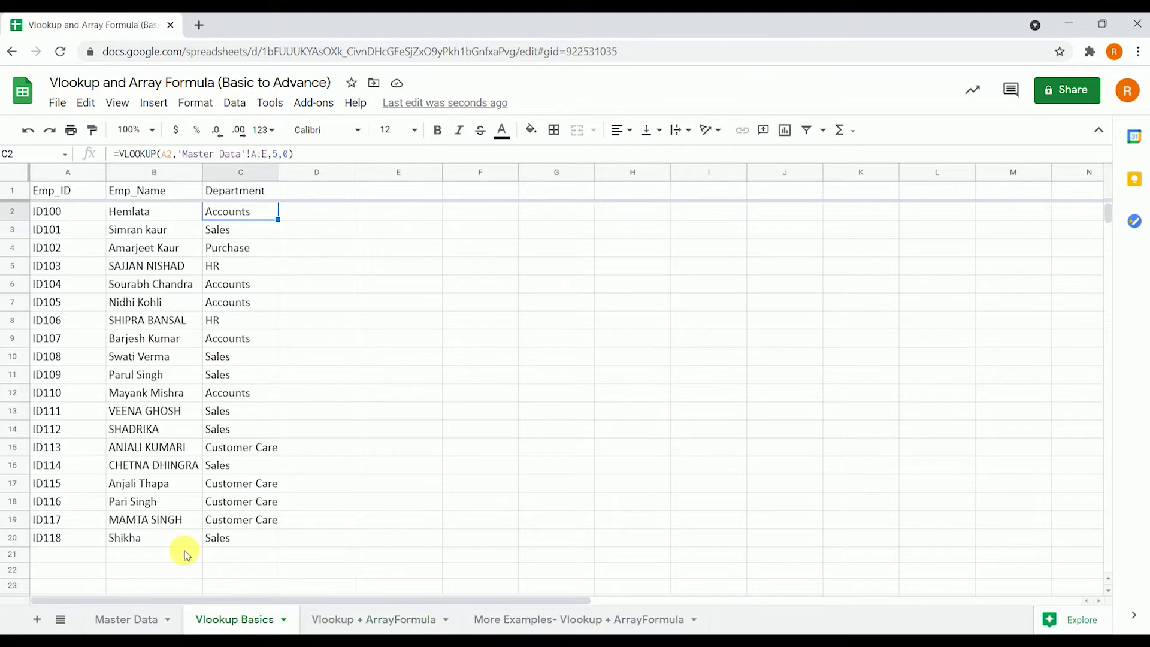
left_click(141, 213)
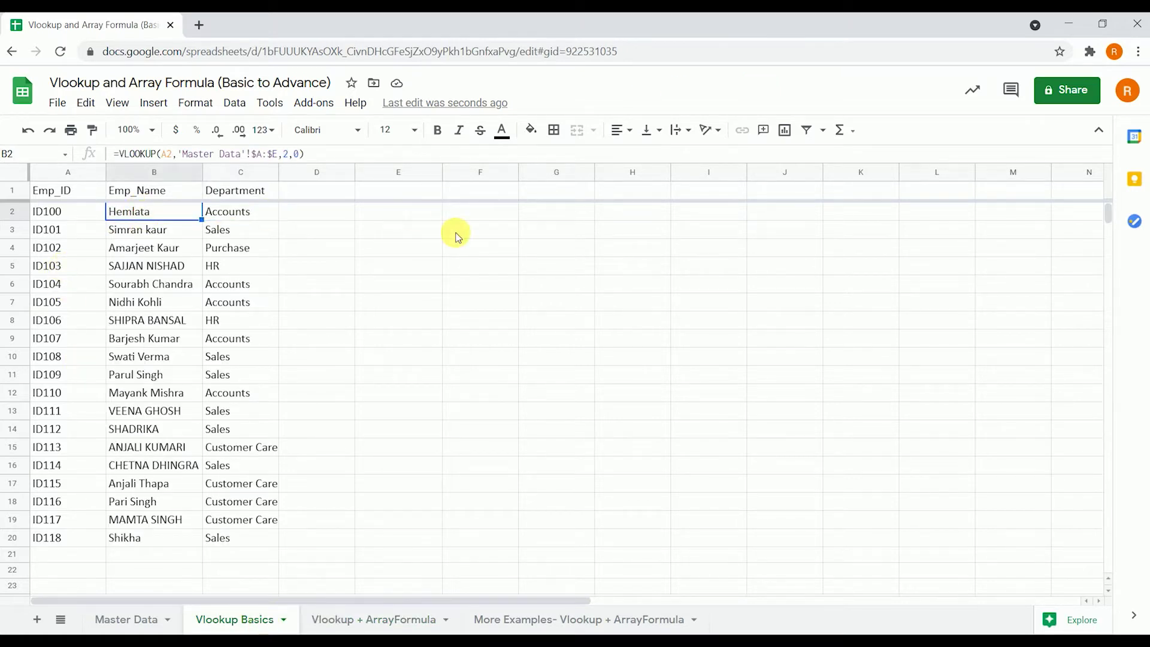
key("ctrl+plus")
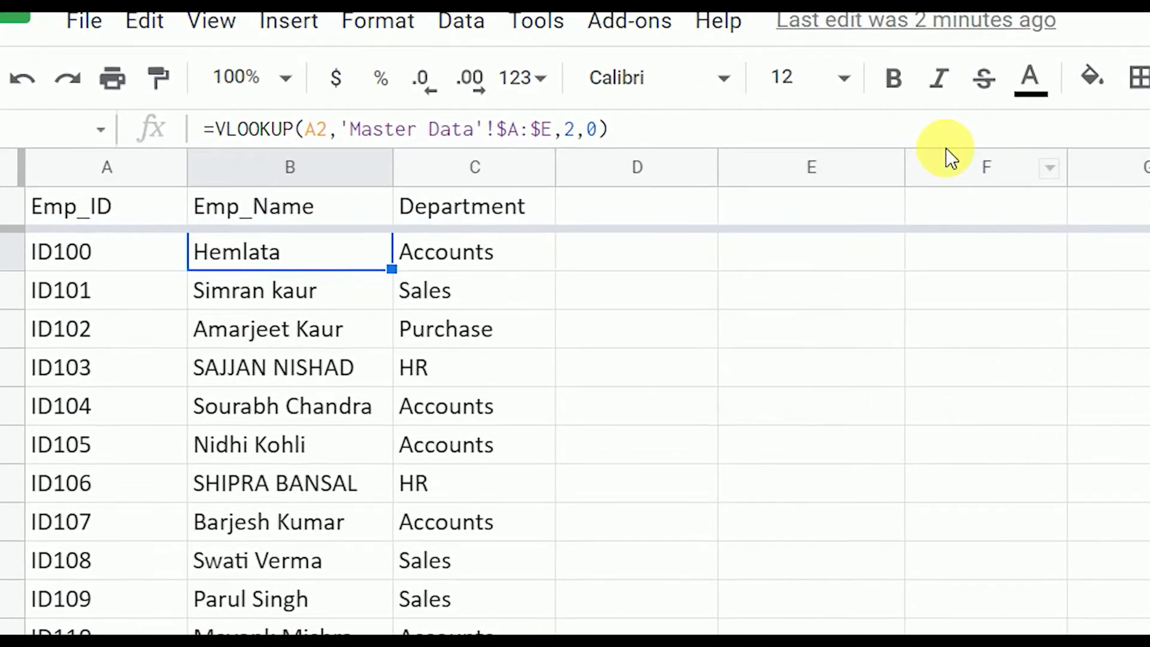
key("Down")
key("Down")
key("Down")
key("Down")
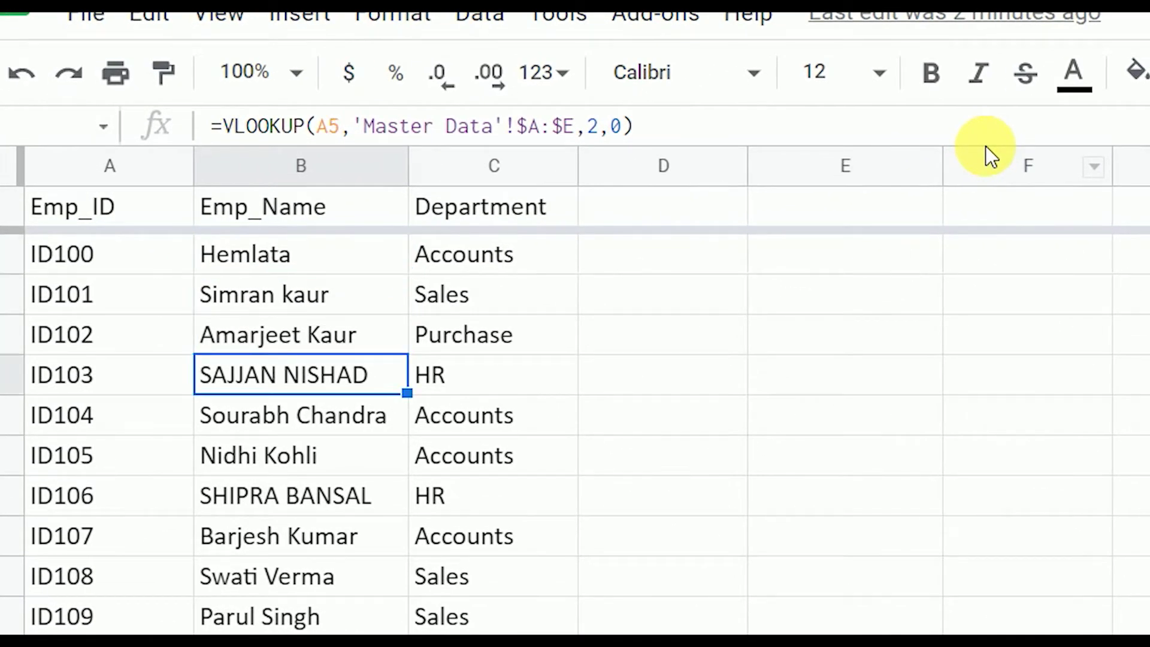
key("Down")
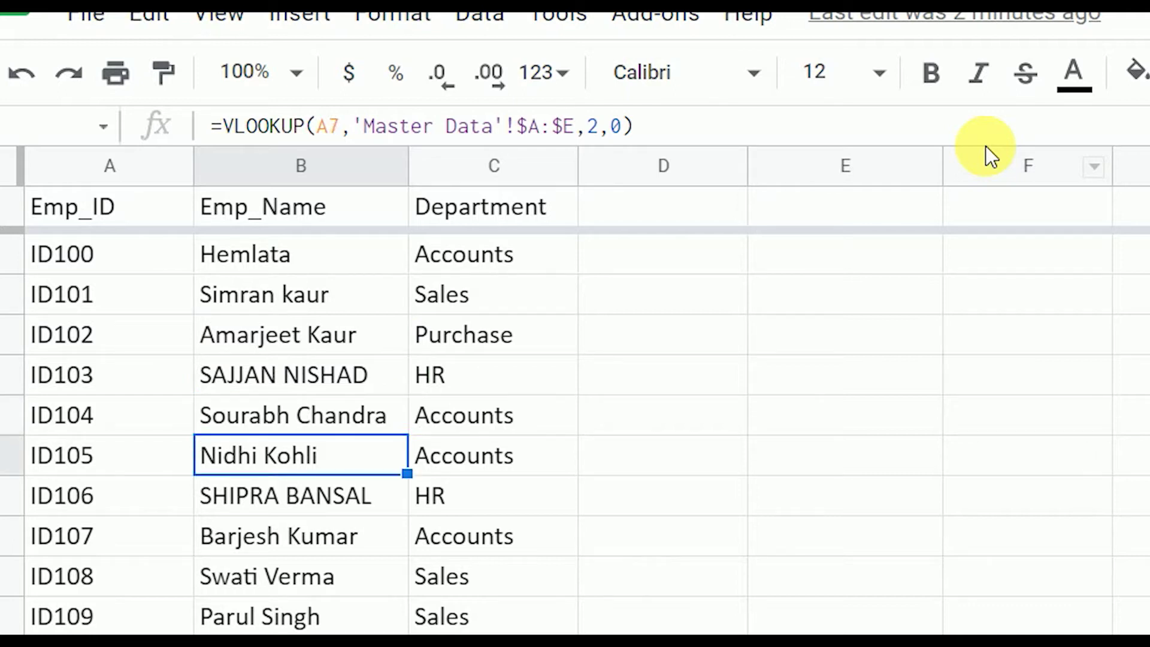
key("Down")
key("Down")
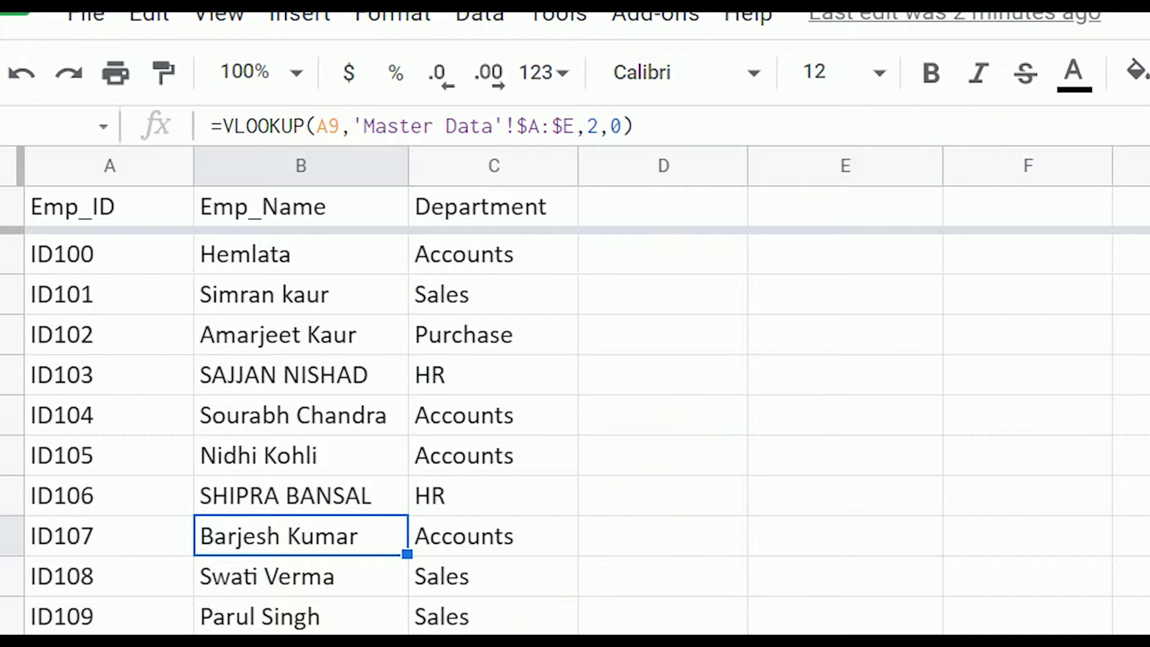
scroll(116, 594, "down", 4)
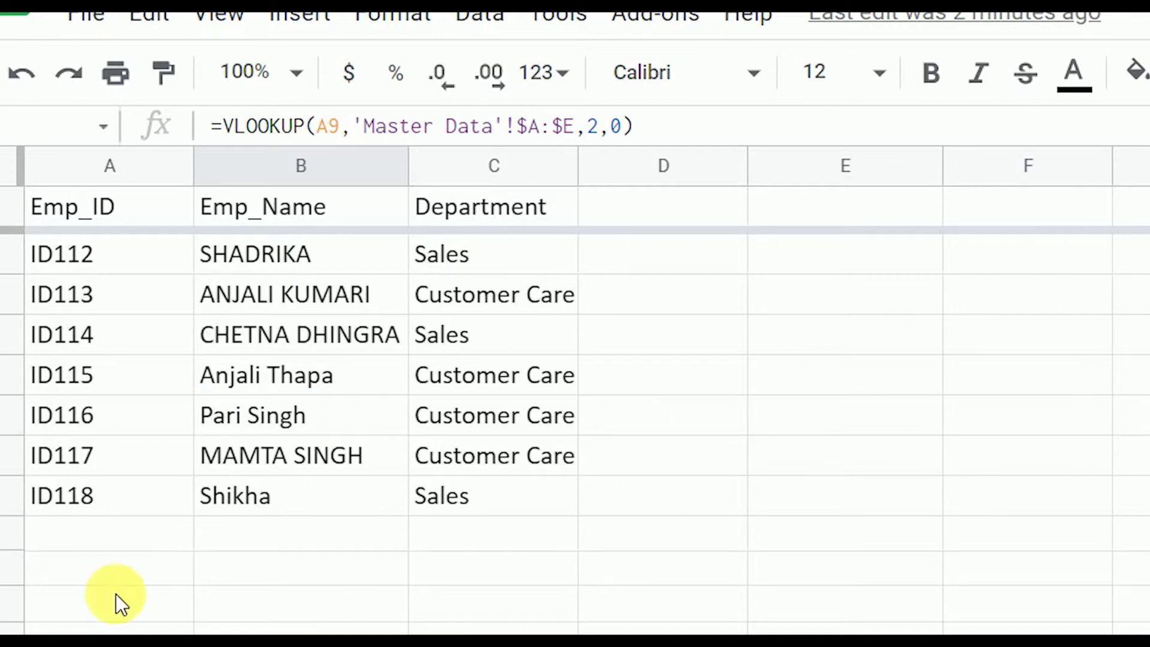
- Add a new record to row 21 of Master Data, entering ID119 as Emp_ID and the employee's name in B21
left_click(84, 506)
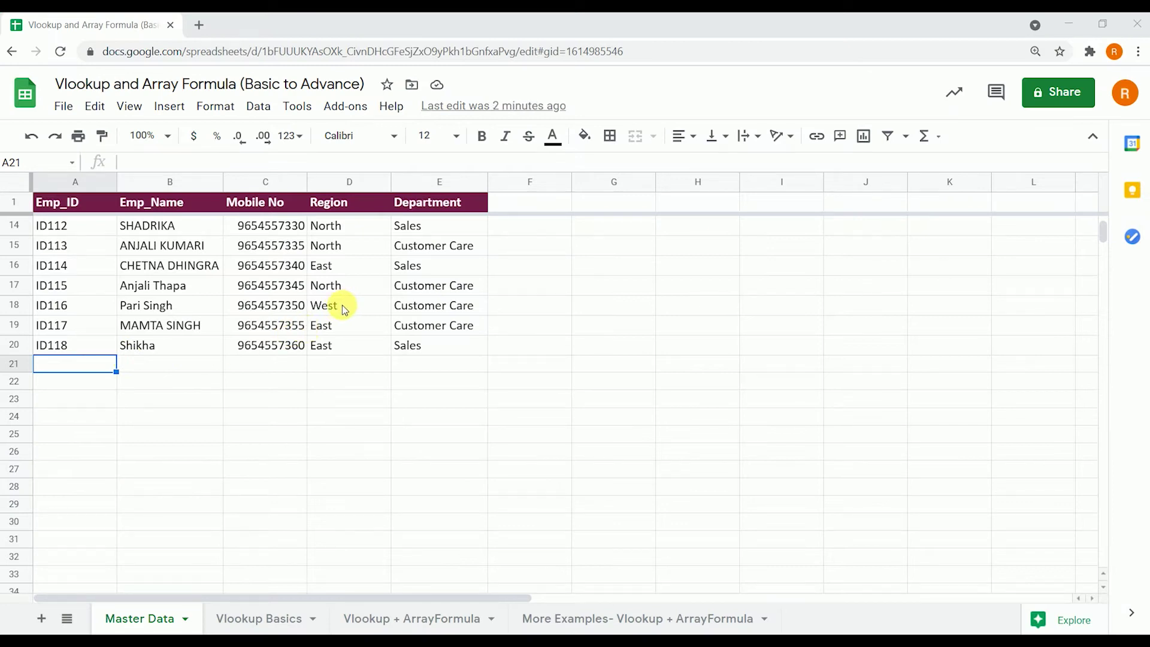
double_click(101, 368)
type("ID119")
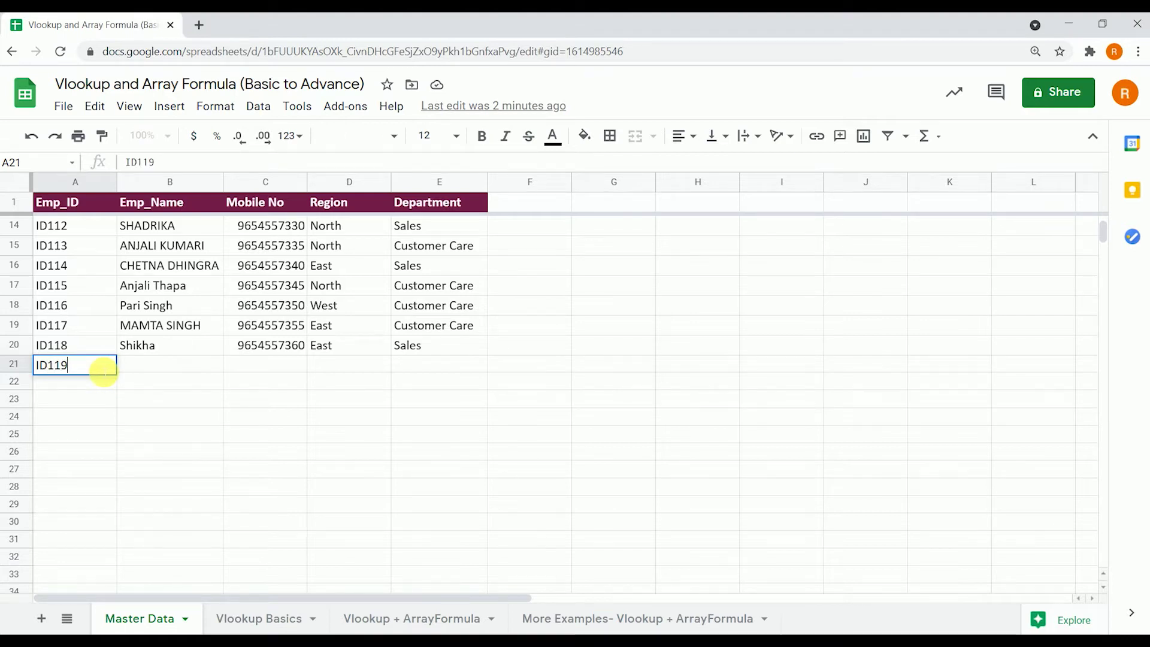
key("Return")
key("Up")
key("Right")
type("Gaurav")
key("Return")
key("Up")
key("Right")
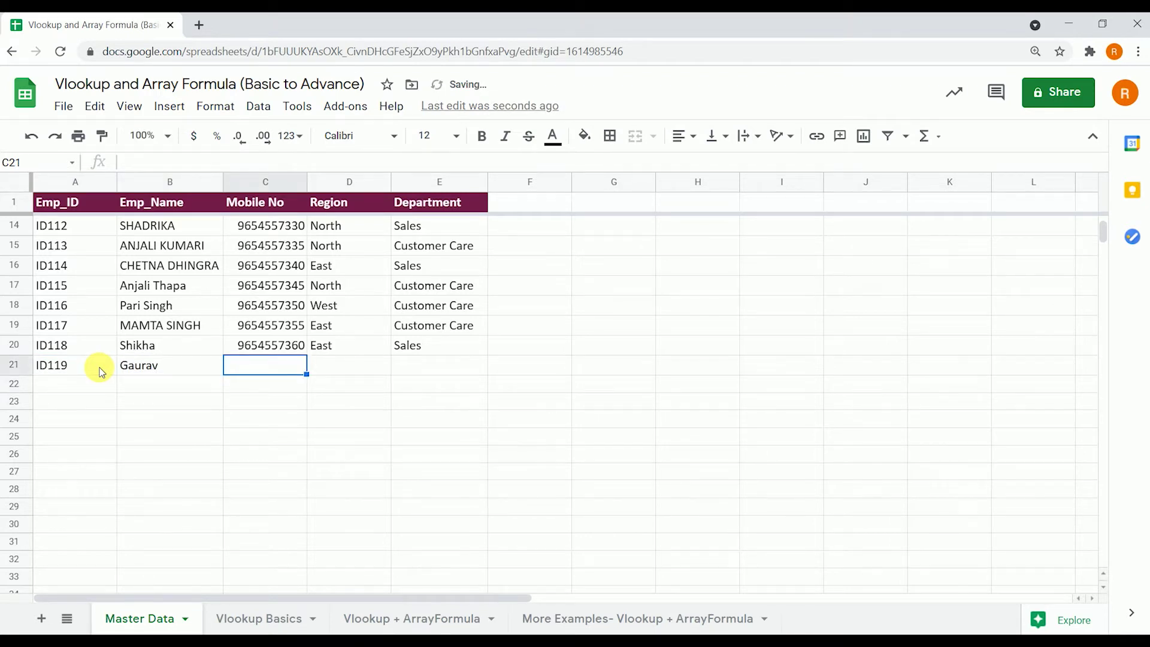
- Copy the mobile number from C20 into C21 and change its last digit to 5
key("Up")
key("ctrl+c")
key("Down")
key("ctrl+v")
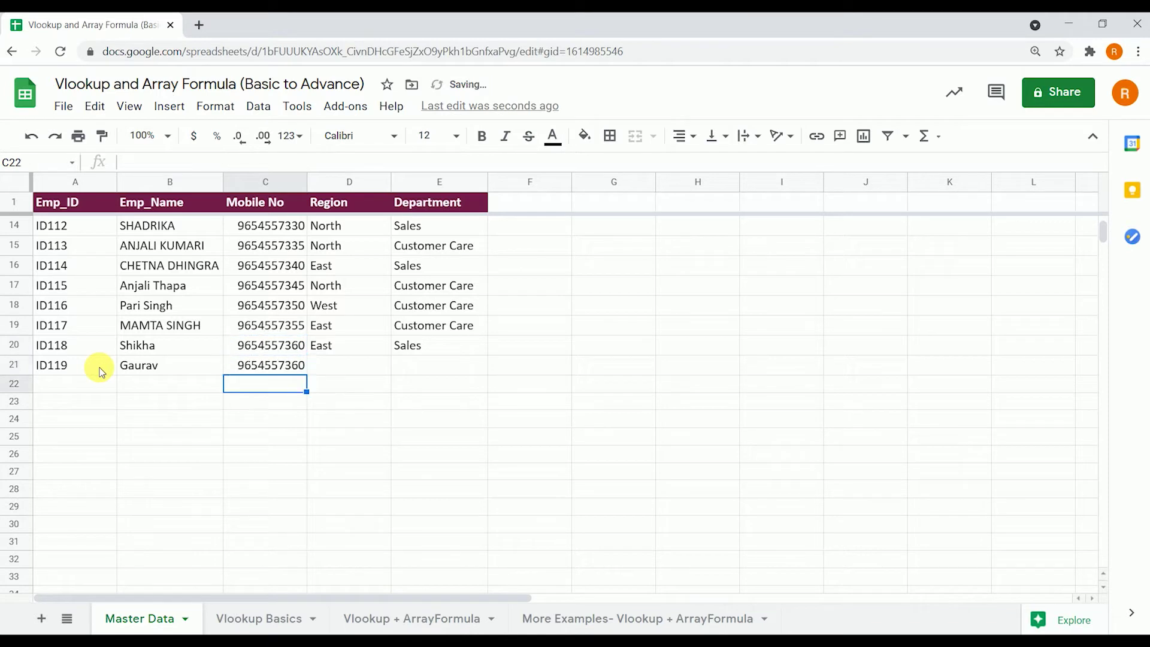
key("F2")
key("BackSpace")
type("5")
key("Return")
- Complete the ID119 record with North as Region in D21 and Accounts as Department in E21
key("Up")
key("Right")
type("rth")
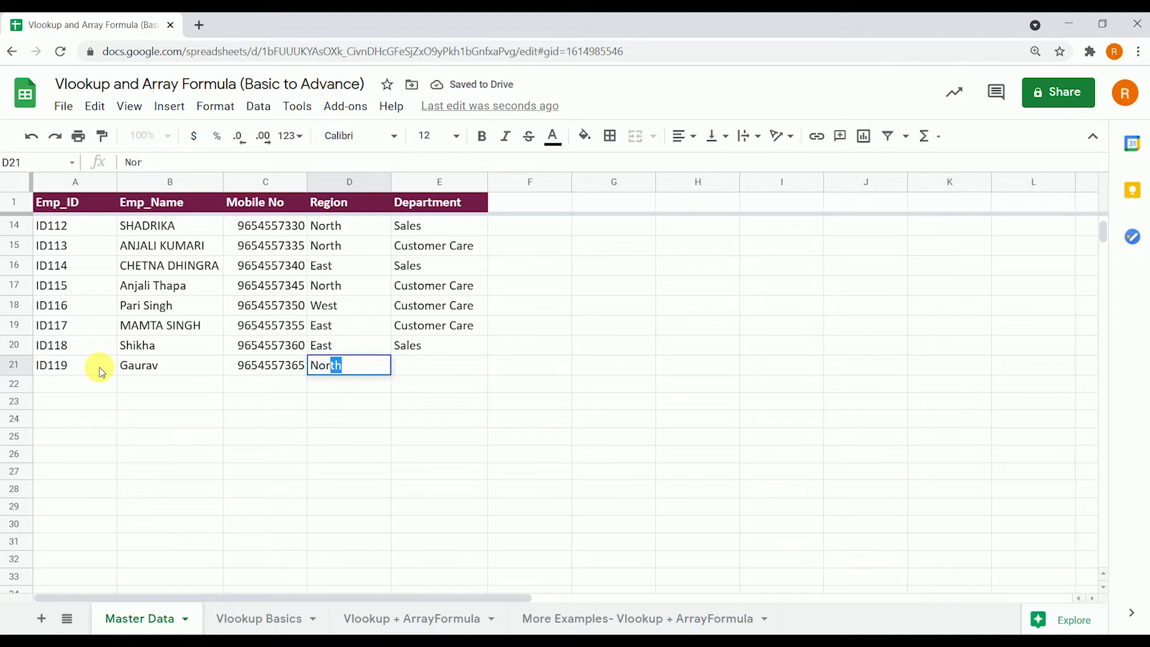
key("Return")
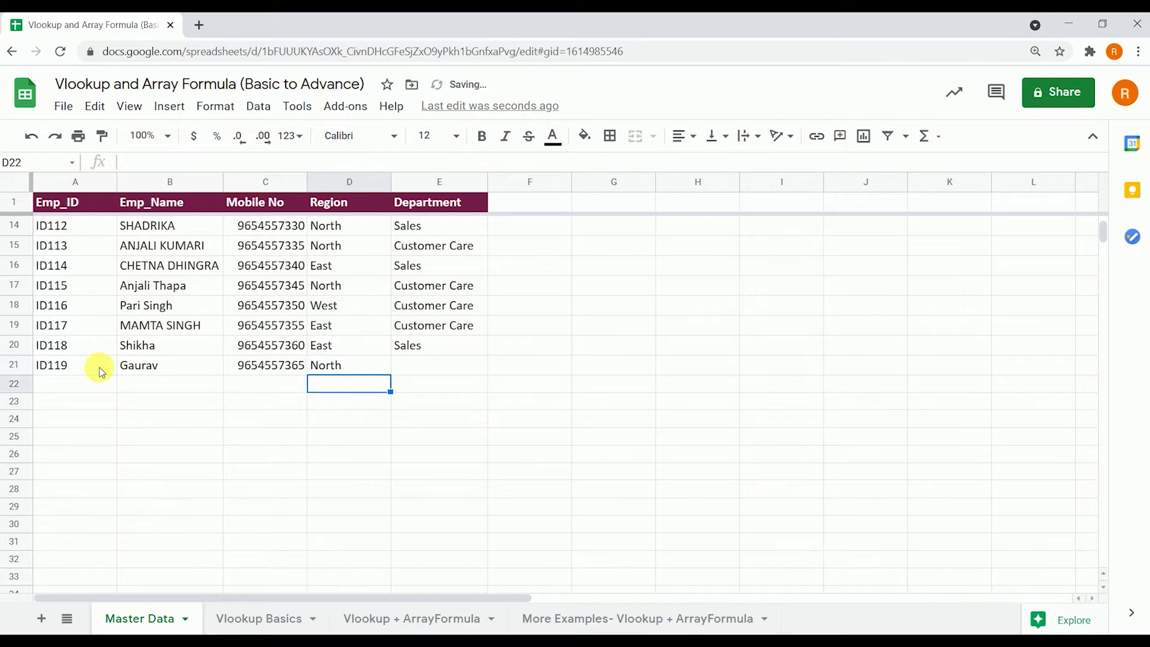
key("Up")
key("Right")
type("Accounts")
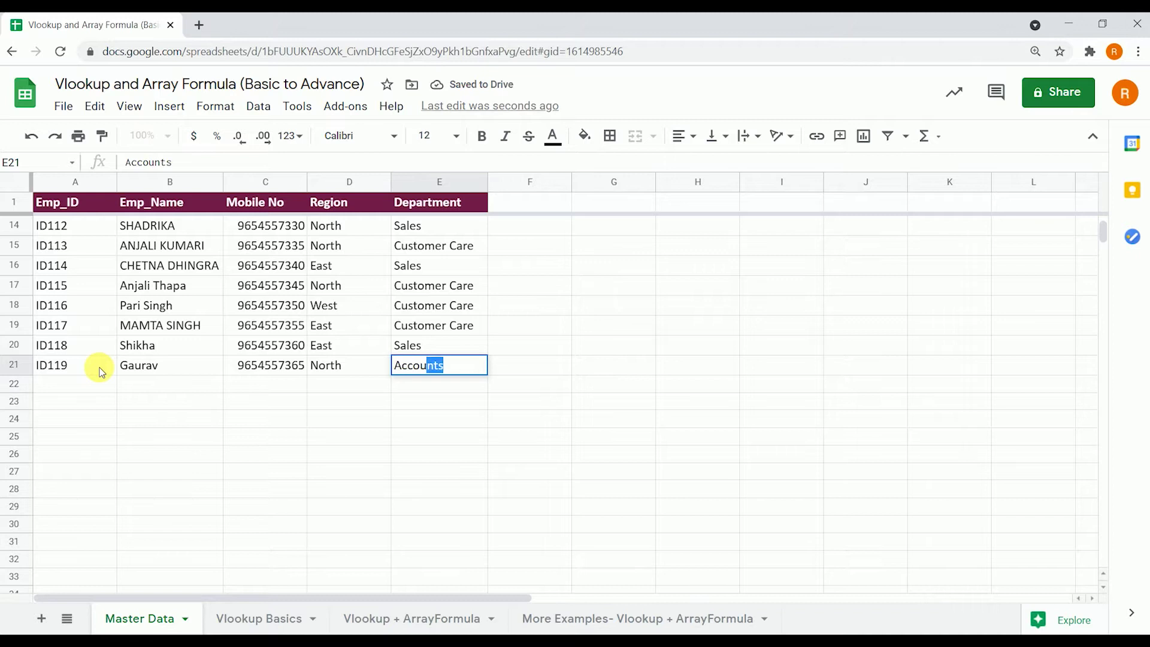
key("Return")
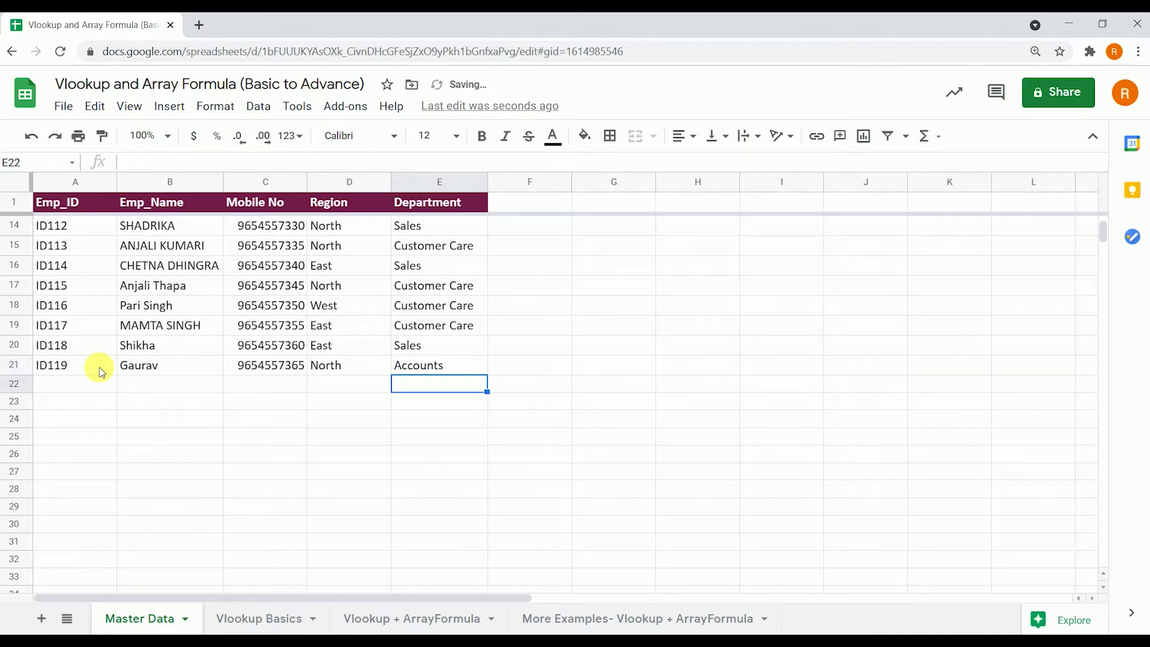
- Clear the ID119 row, cells A21:C21, on the Vlookup Basics sheet
left_click(281, 621)
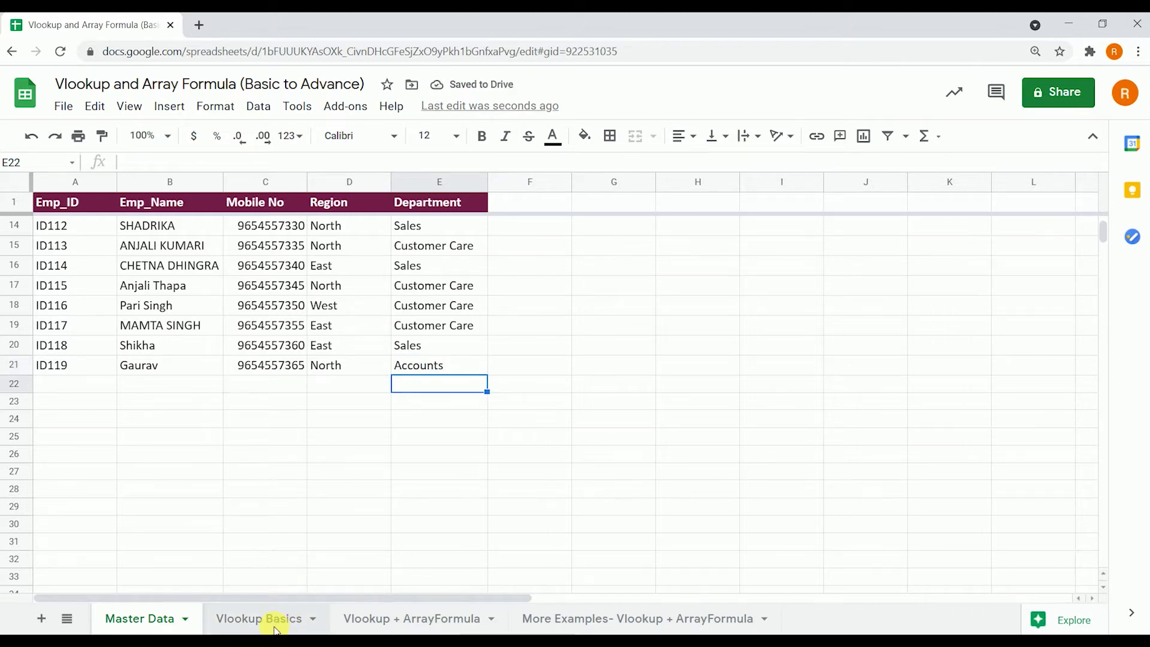
left_click(52, 382)
left_click(179, 618)
left_click(246, 618)
left_click(80, 367)
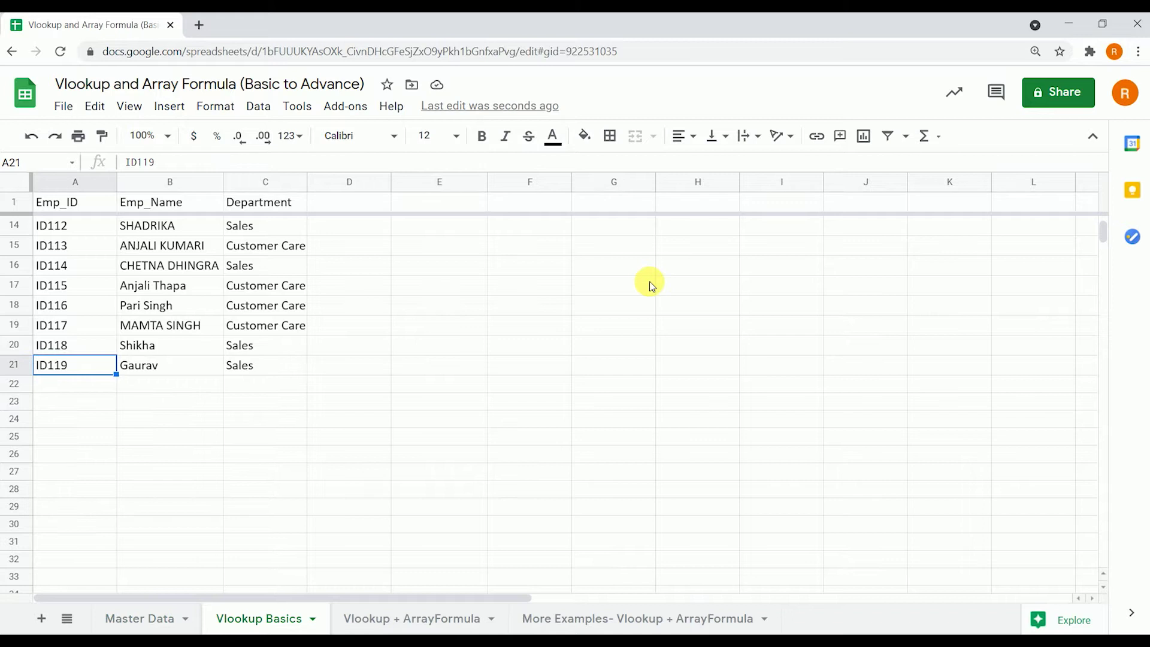
key("shift+Right")
key("shift+Right")
key("Delete")
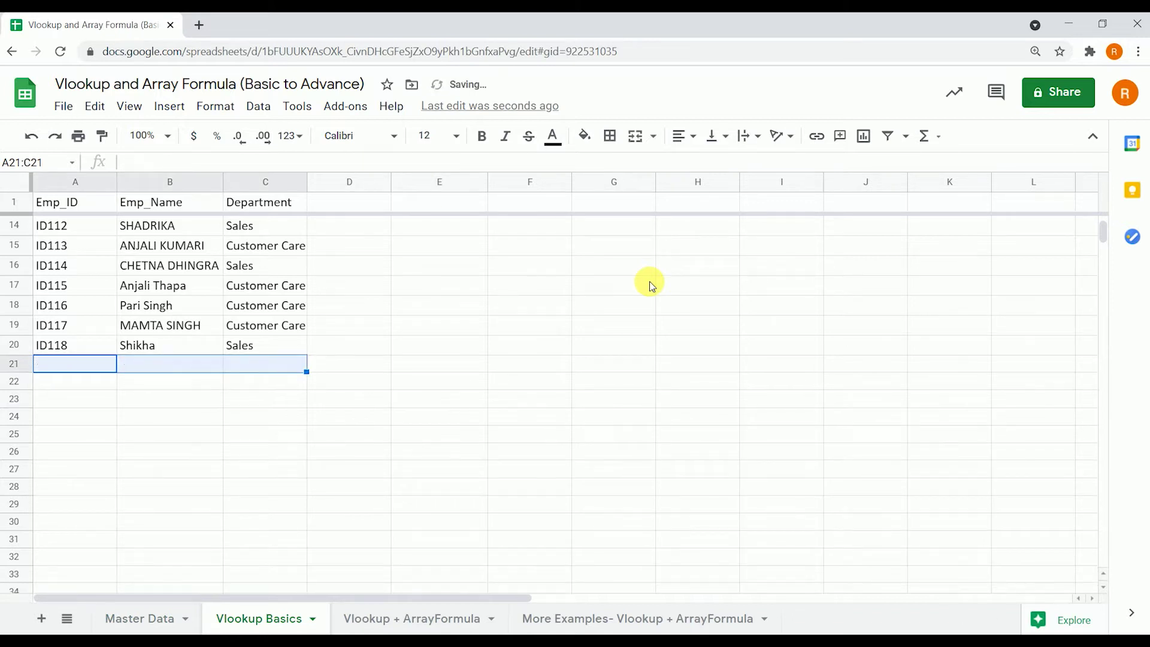
- Copy the ID118 Emp_ID from A20 into A21 on Vlookup Basics and change it to ID119
left_click(176, 345)
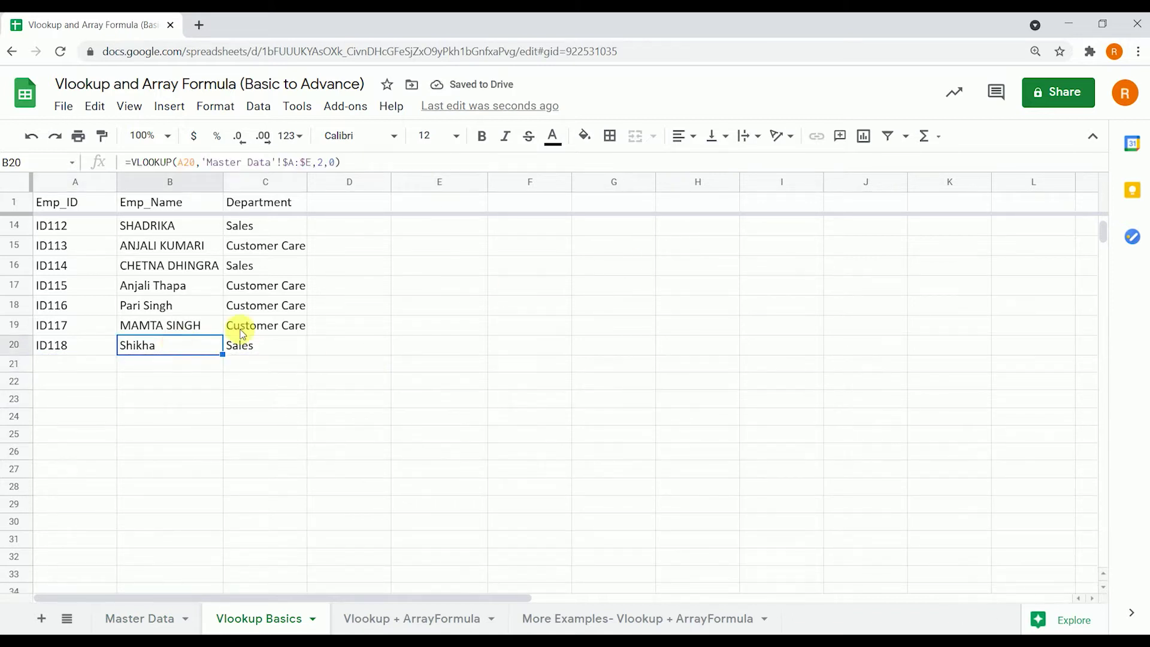
left_click(60, 344)
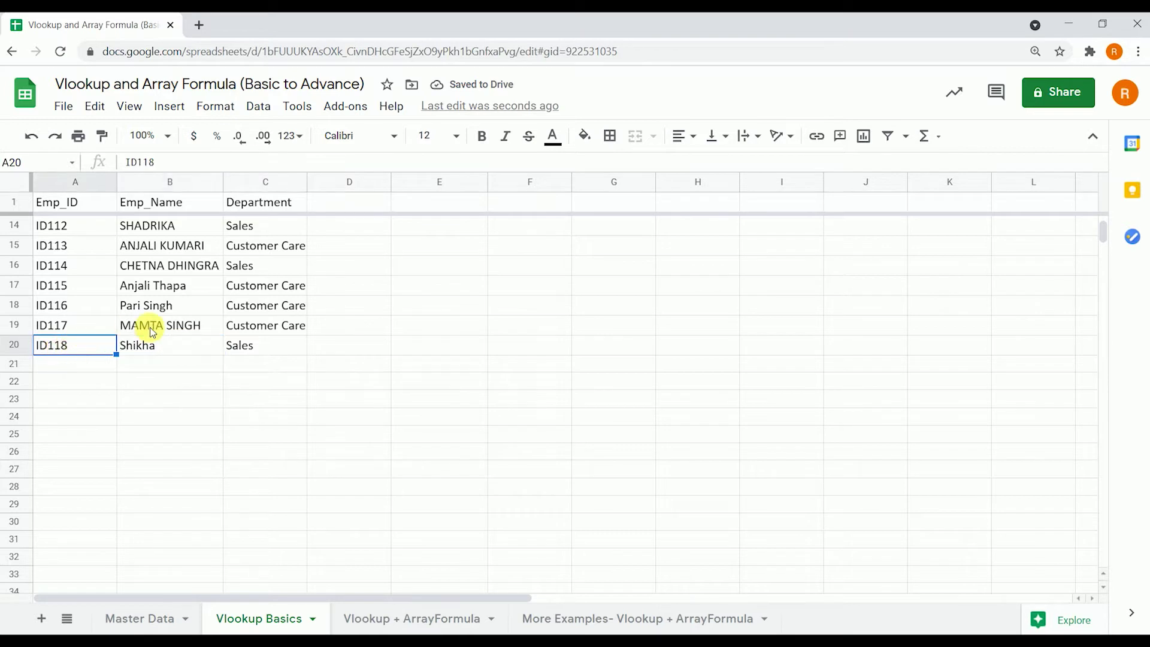
key("ctrl+c")
left_click(105, 367)
key("ctrl+v")
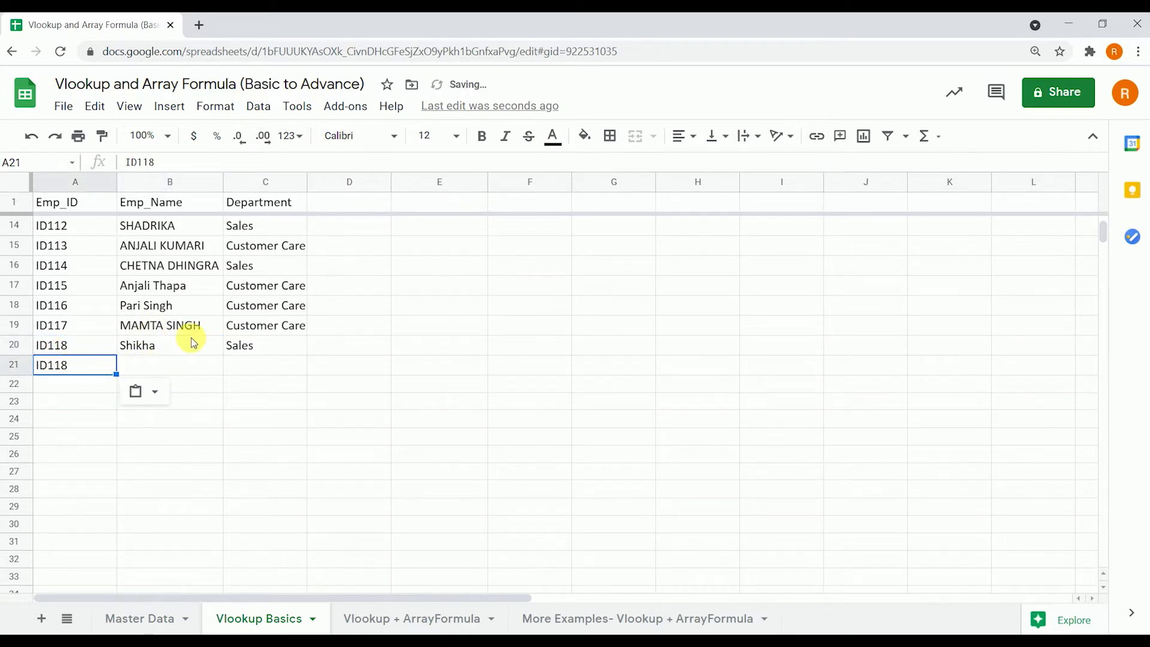
key("F2")
key("BackSpace")
type("9")
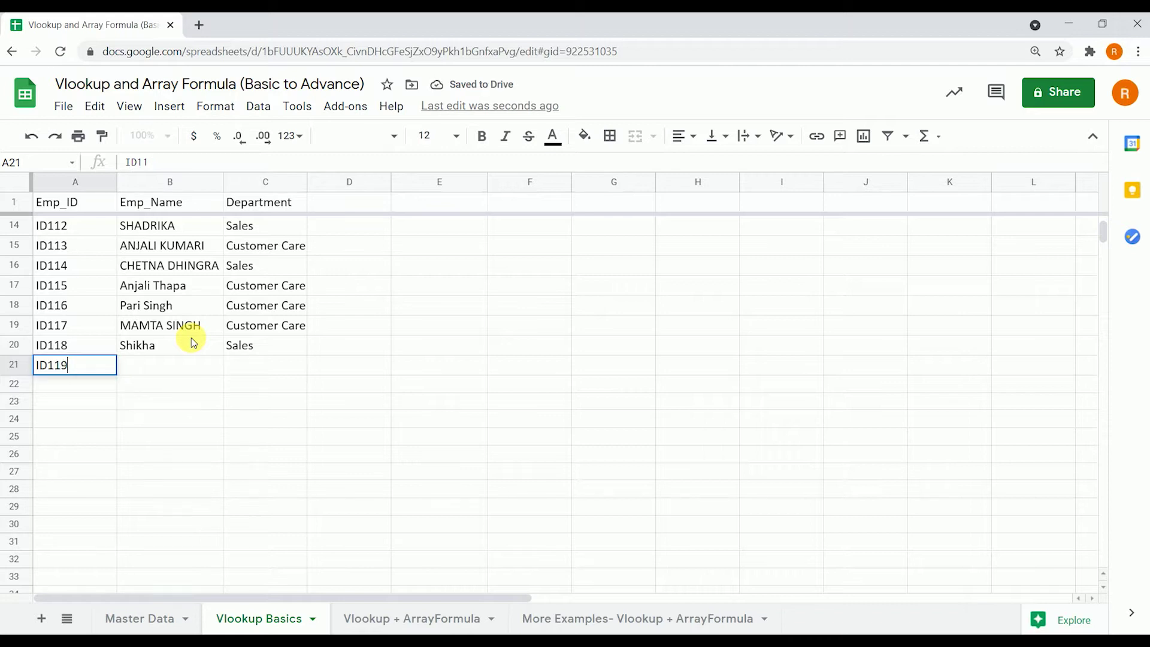
key("Return")
- Copy the Emp_Name and Department VLOOKUP formulas from B20:C20 into B21:C21 for the ID119 row
left_click(179, 365)
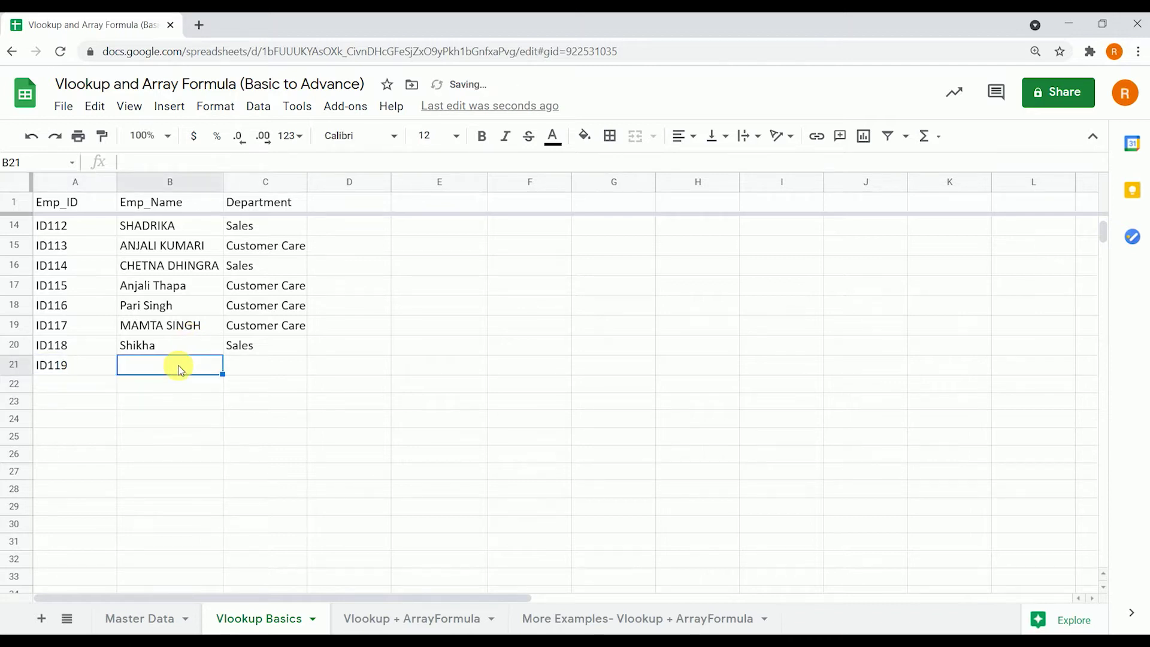
left_click(253, 363)
left_click(174, 366)
left_click(248, 375)
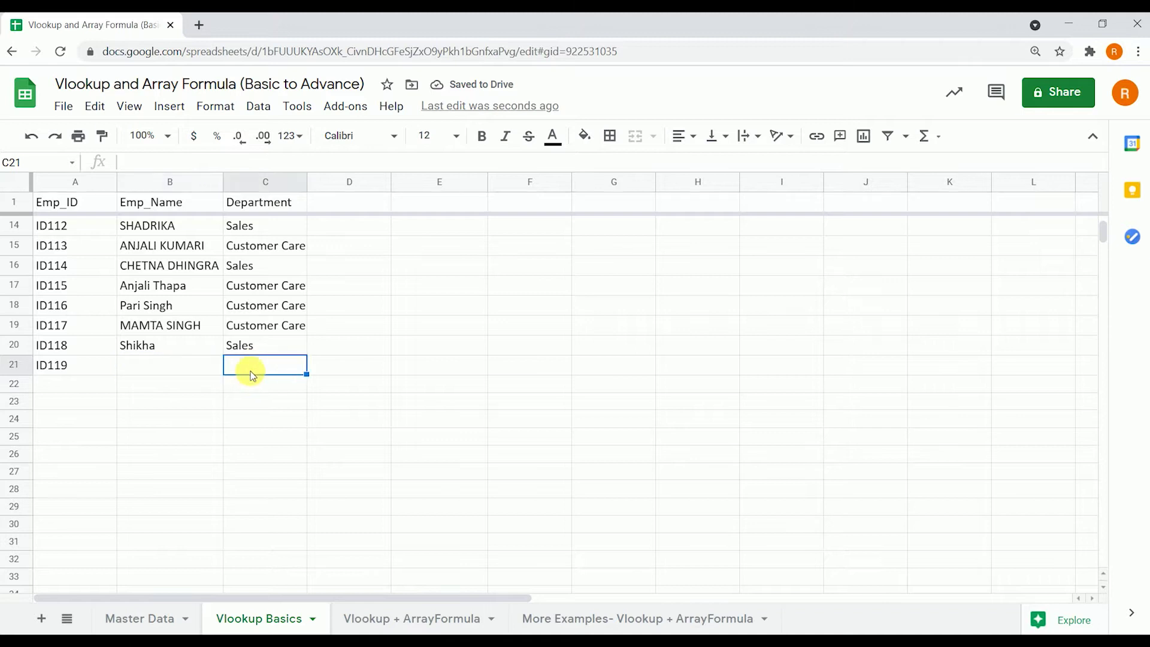
left_click(160, 366)
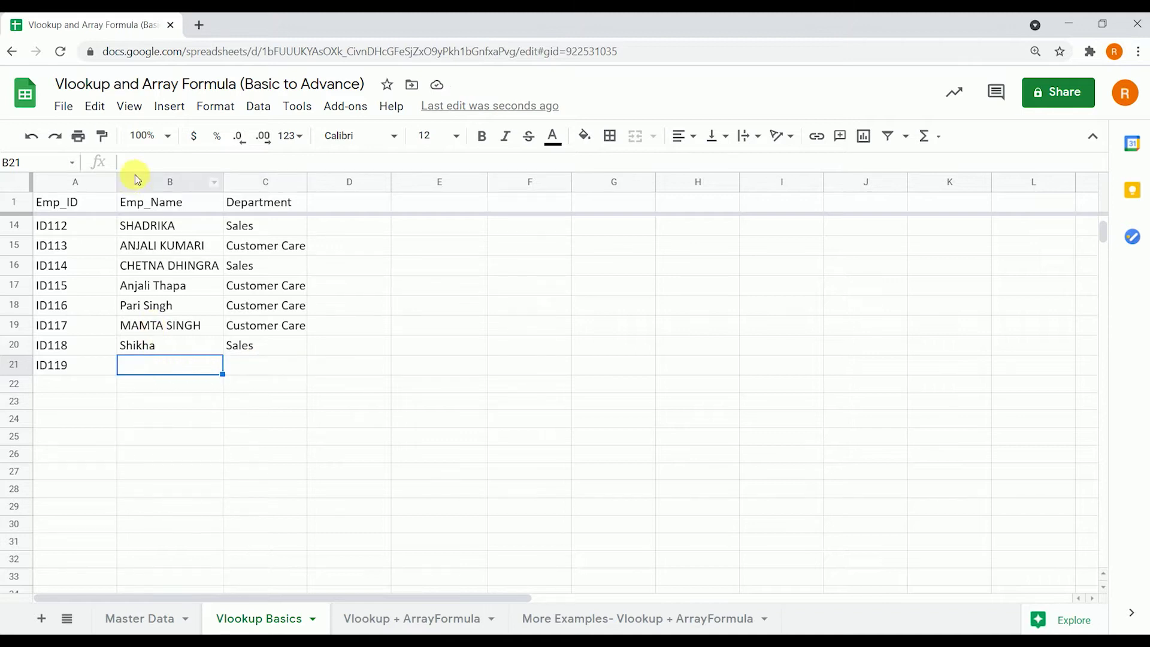
left_click_drag(143, 172, 141, 196)
key("Up")
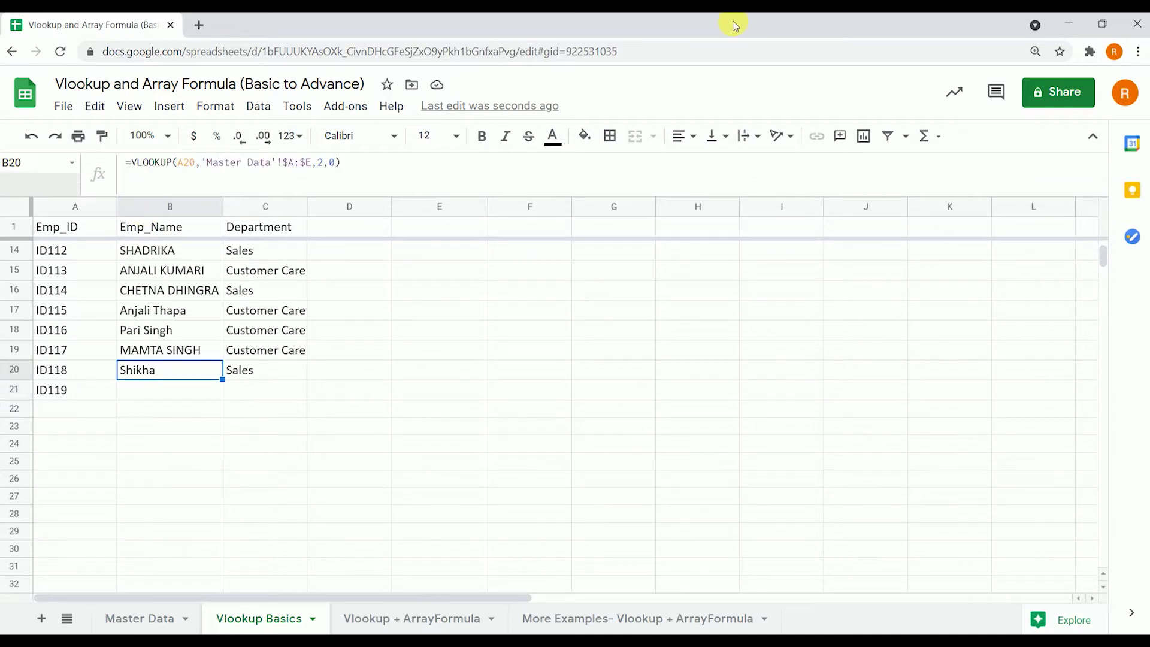
key("shift+Right")
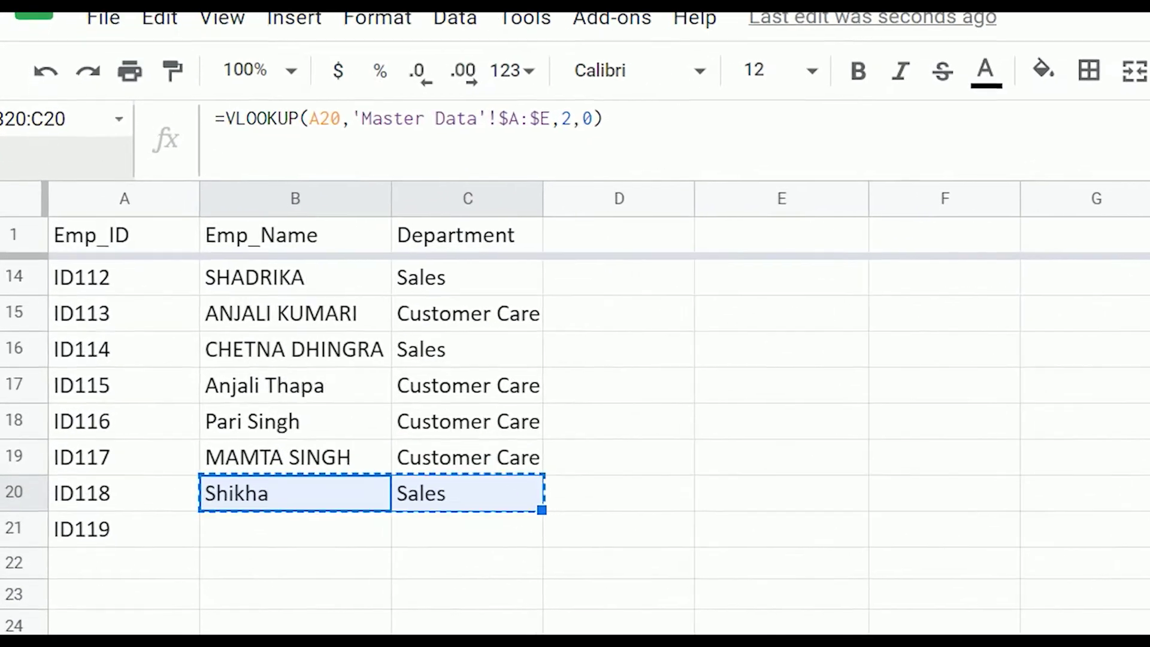
key("ctrl+c")
key("Down")
key("ctrl+v")
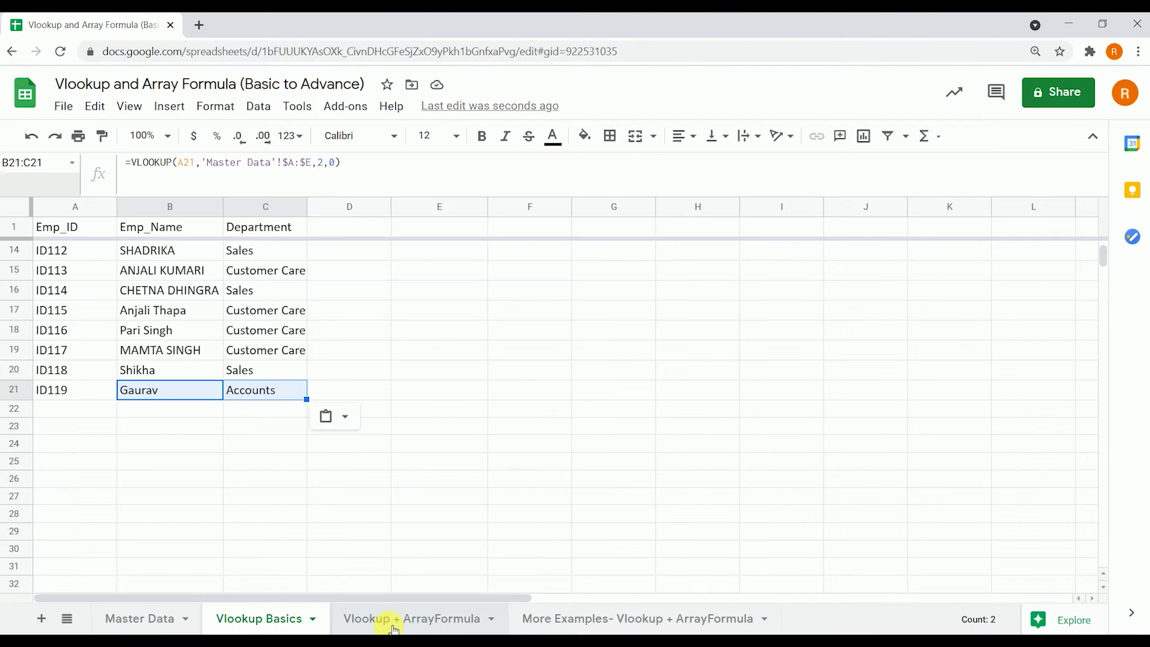
- Compare the empty Vlookup + ArrayFormula sheet with Vlookup Basics, examining the separate VLOOKUP formulas in the Emp_Name and Department cells
left_click(388, 625)
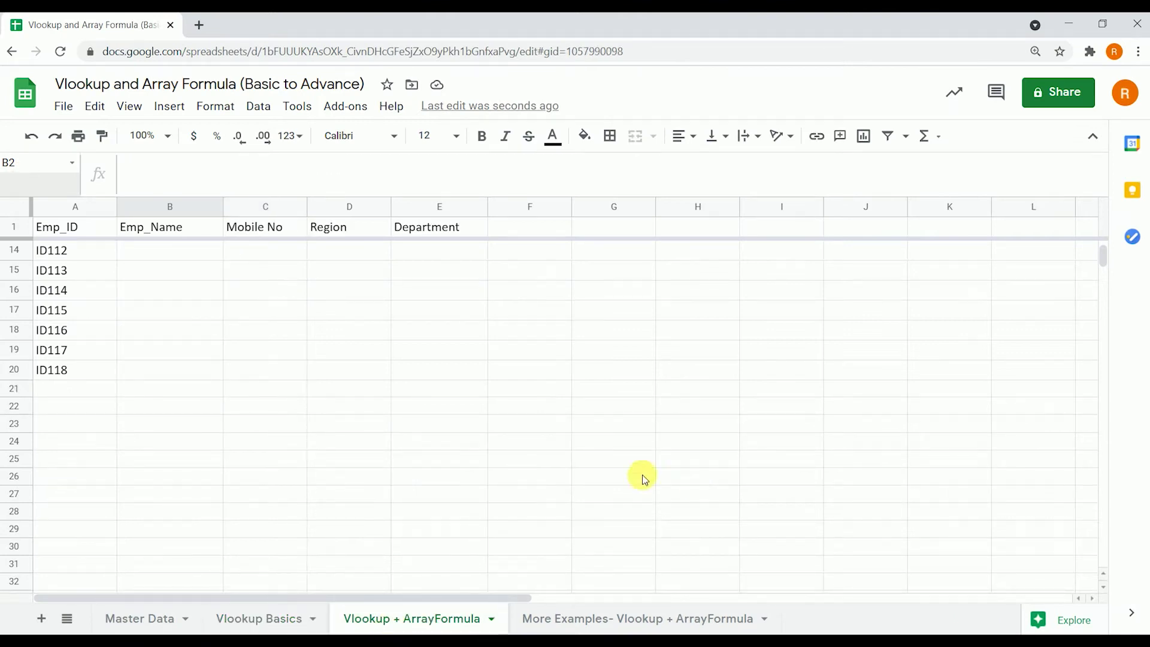
scroll(500, 488, "up", 4)
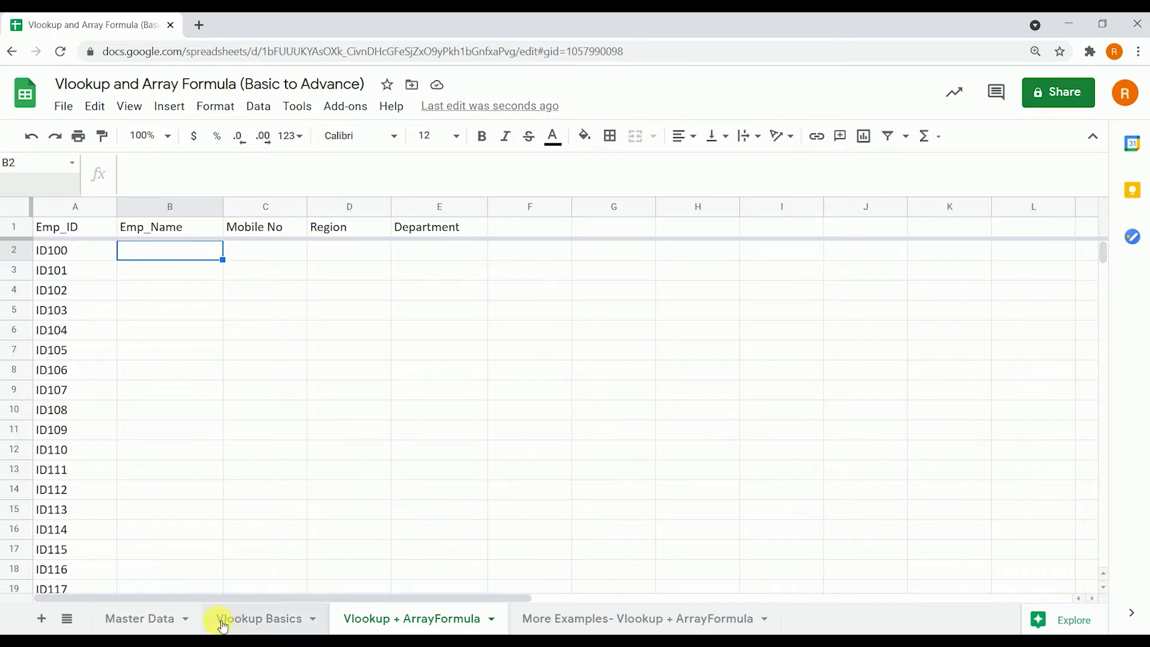
left_click(242, 619)
scroll(261, 351, "up", 4)
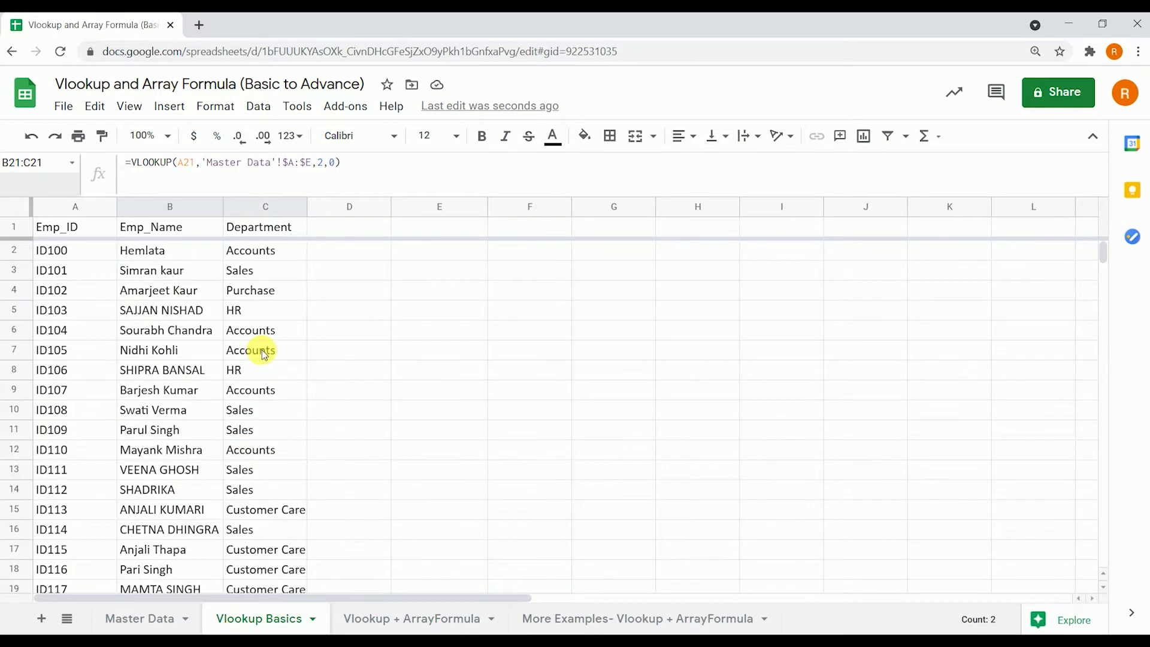
left_click(267, 255)
left_click(134, 251)
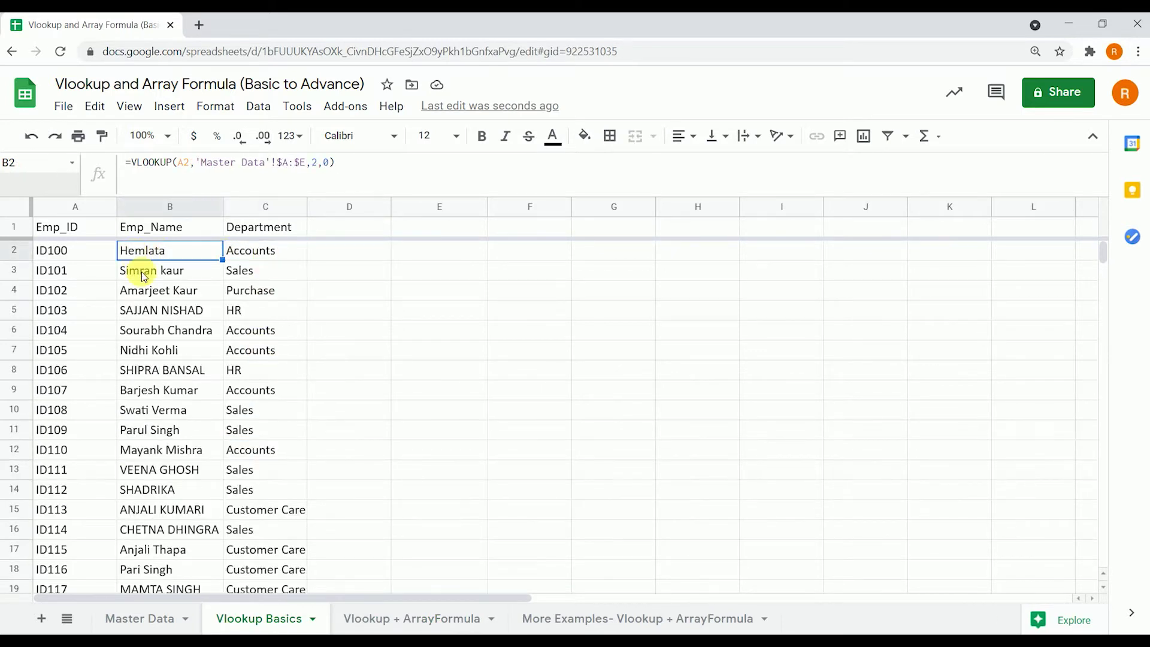
left_click(137, 290)
left_click(152, 355)
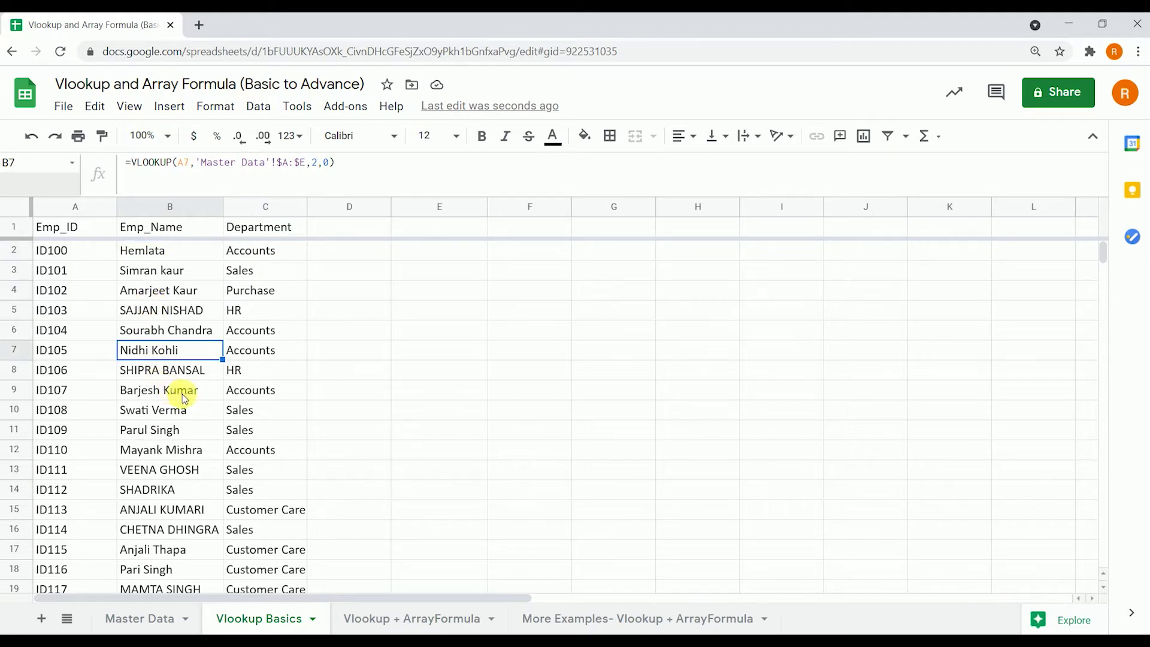
left_click(257, 377)
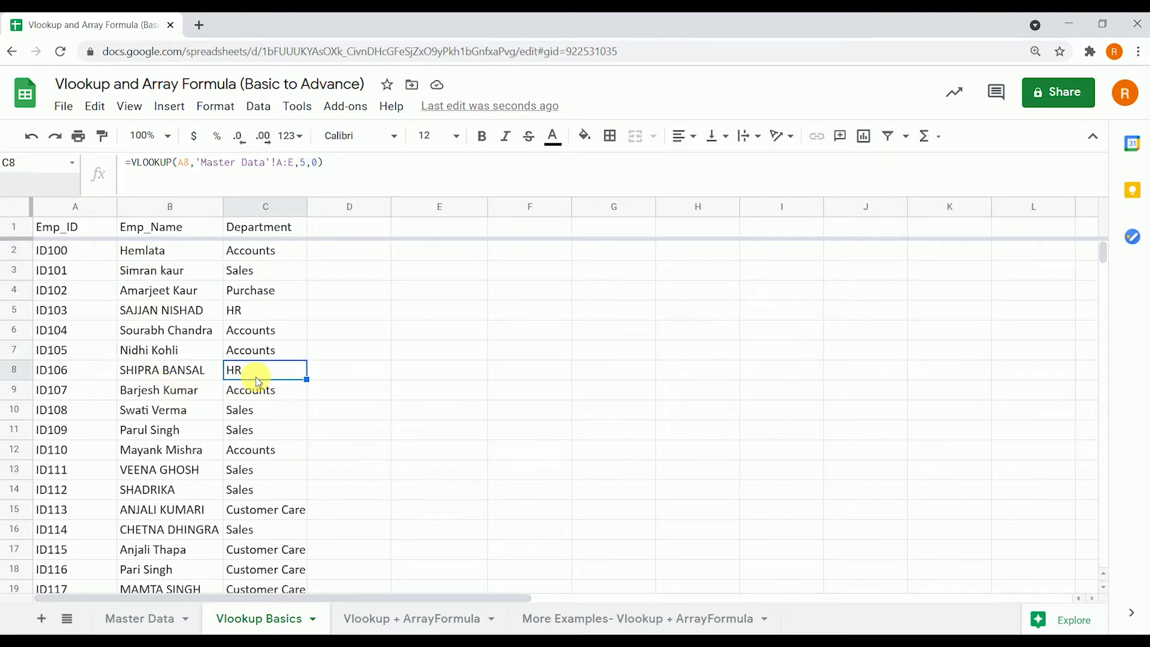
left_click(186, 377)
left_click(168, 413)
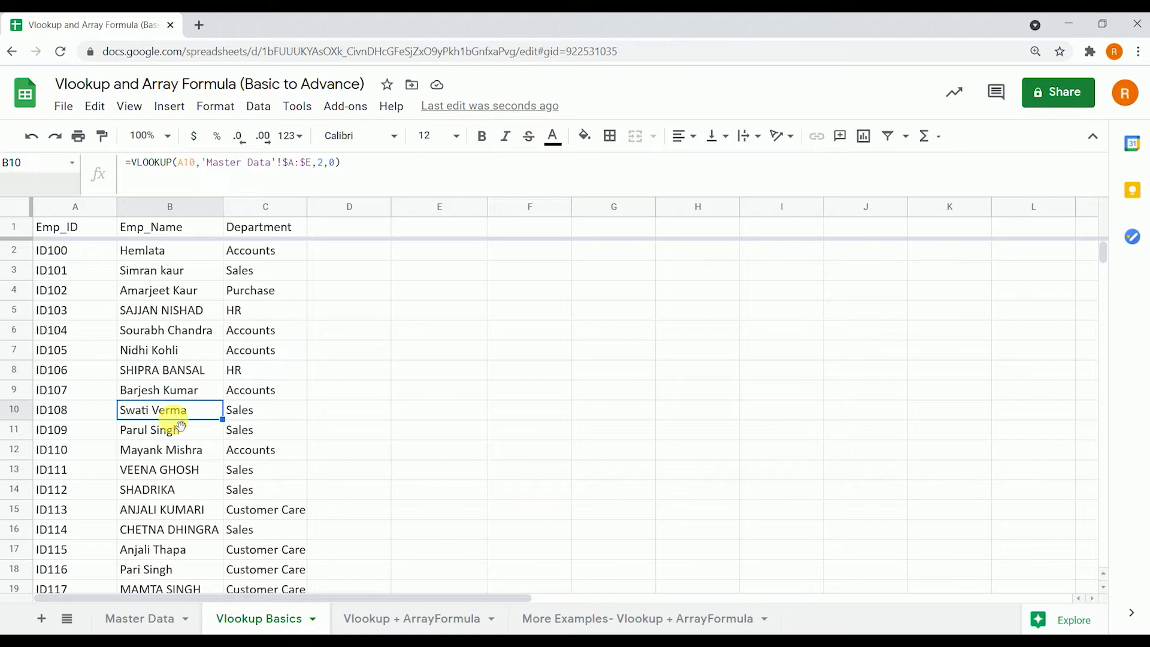
left_click(257, 430)
left_click(134, 476)
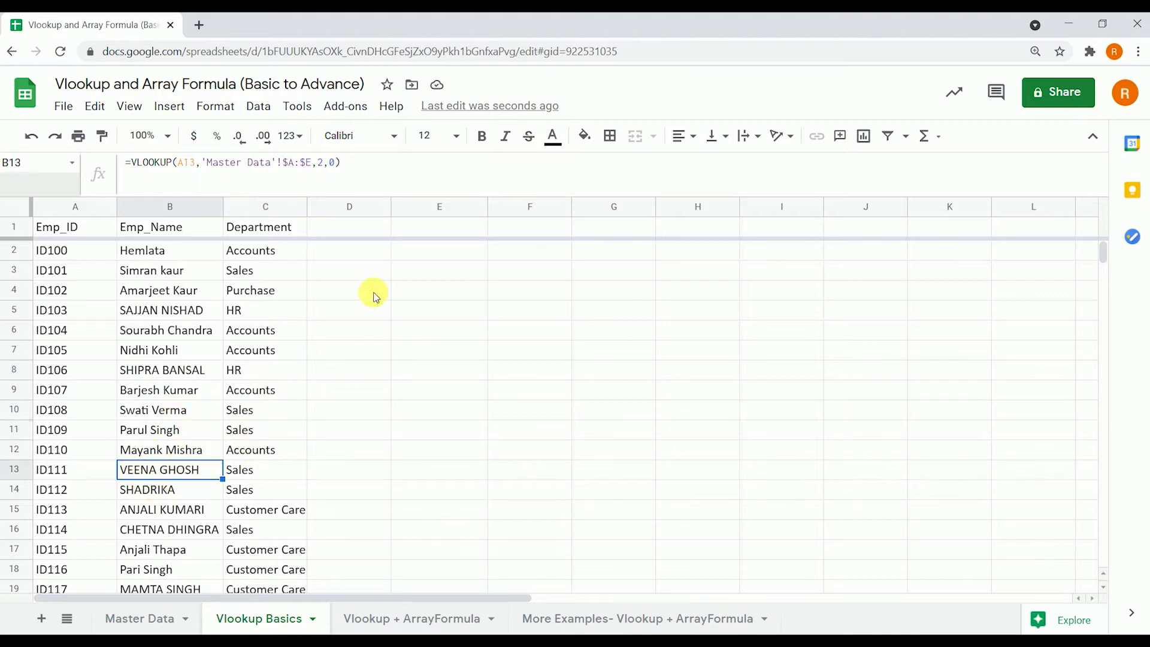
- Clear the Emp_Name and Department formulas for ID111 in B13 and C13
key("Delete")
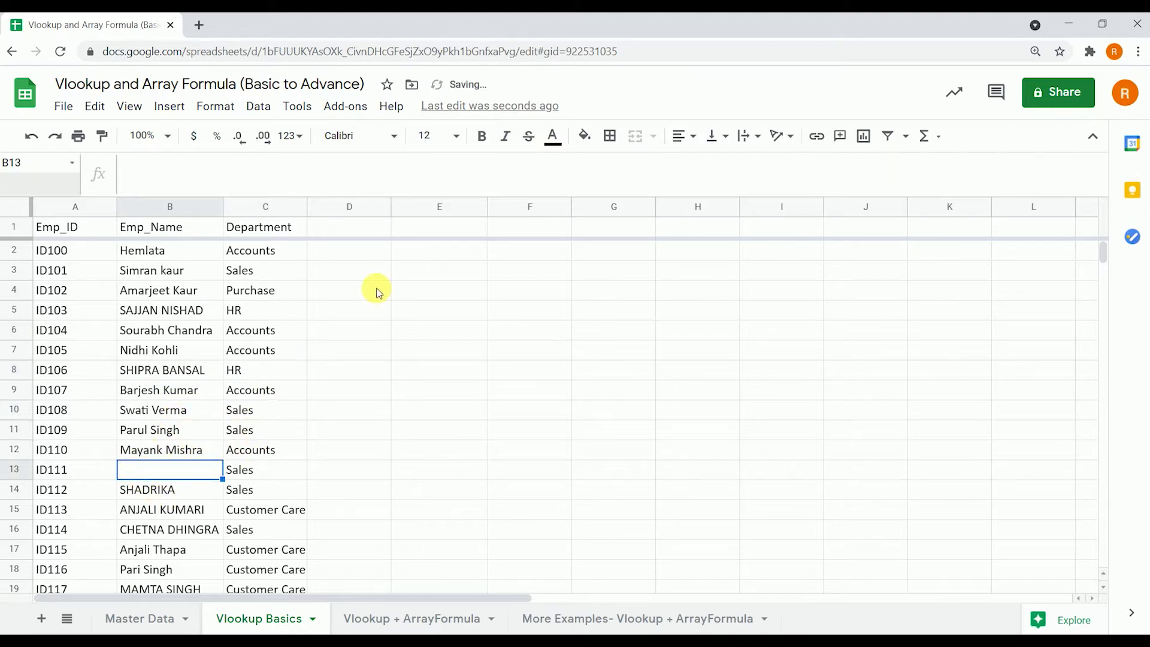
key("Right")
key("Delete")
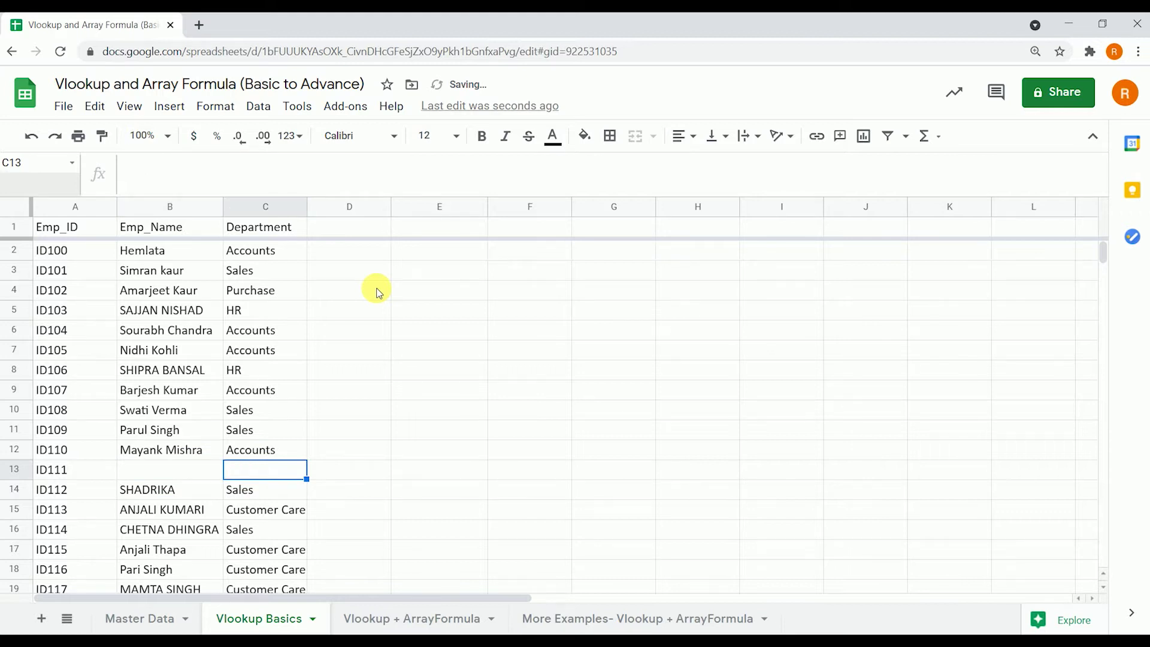
key("Left")
key("Left")
key("Down")
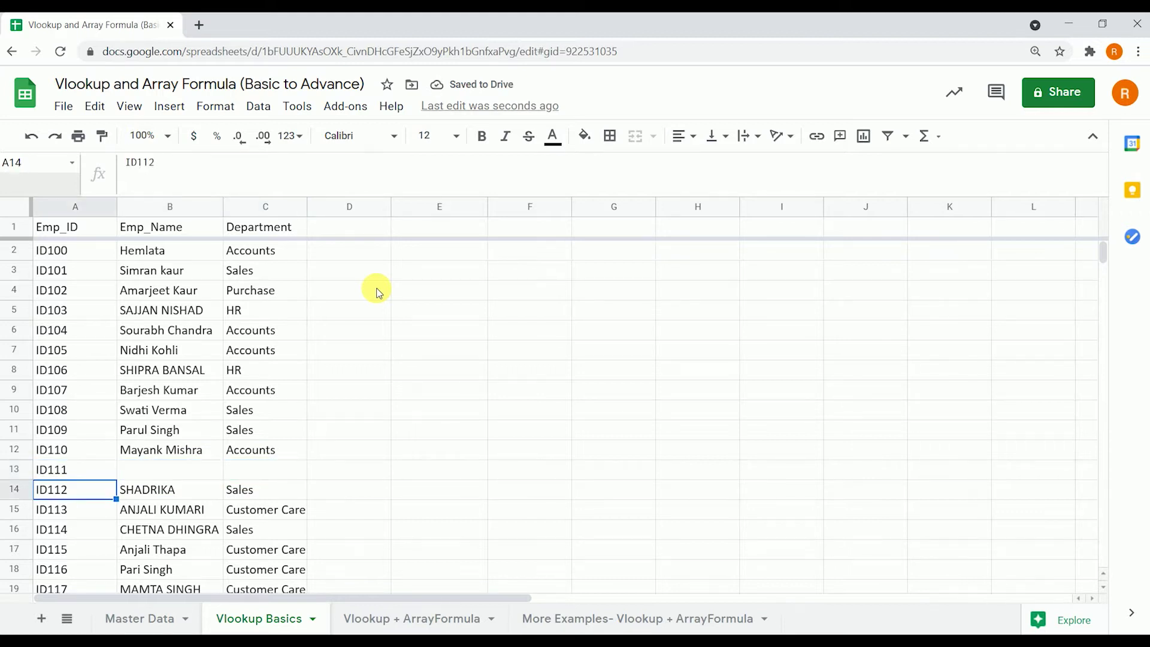
key("Up")
key("Right")
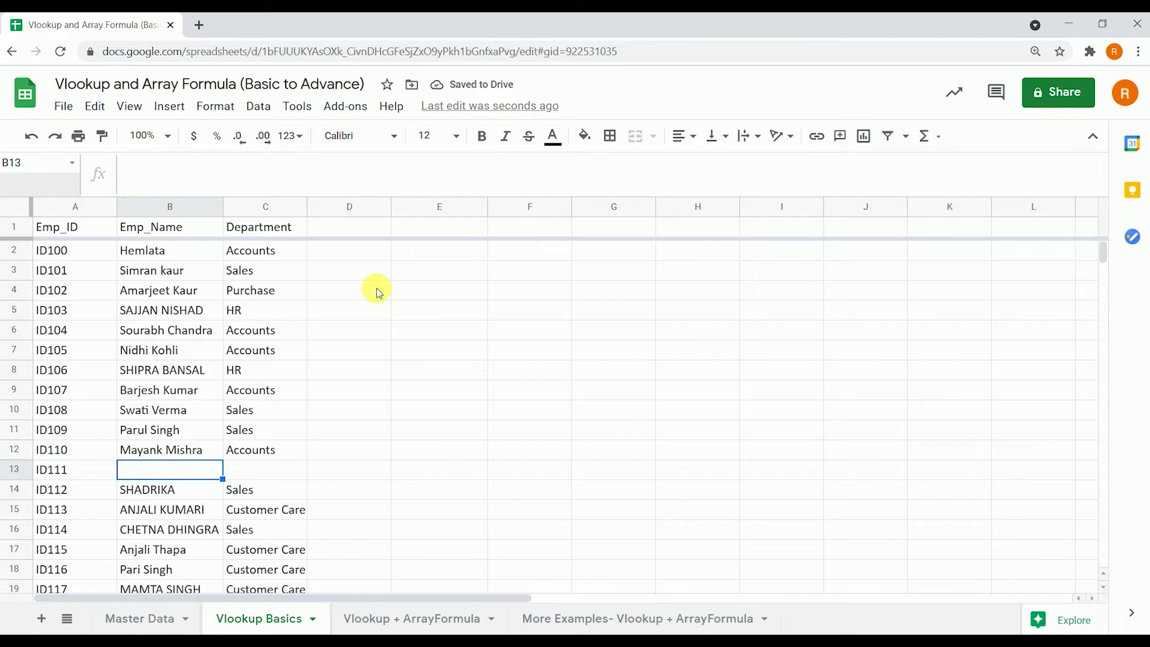
- Check the blank cells in the ID111 row, then undo the clearing of C13 and B13
left_click(188, 455)
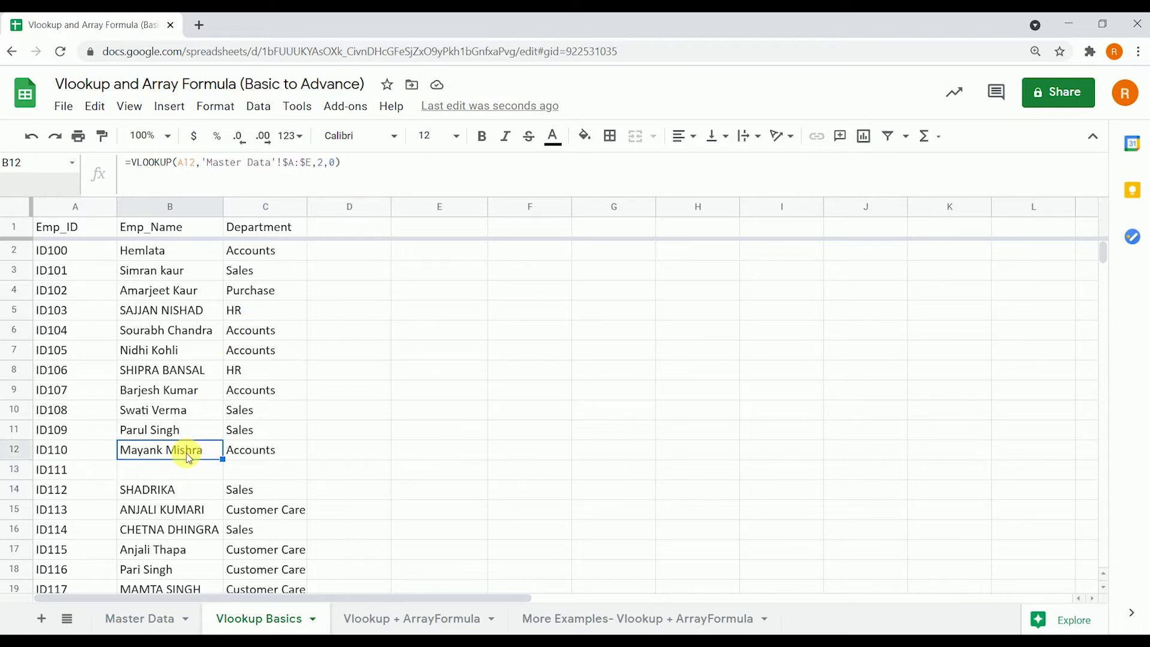
left_click(186, 468)
left_click(236, 469)
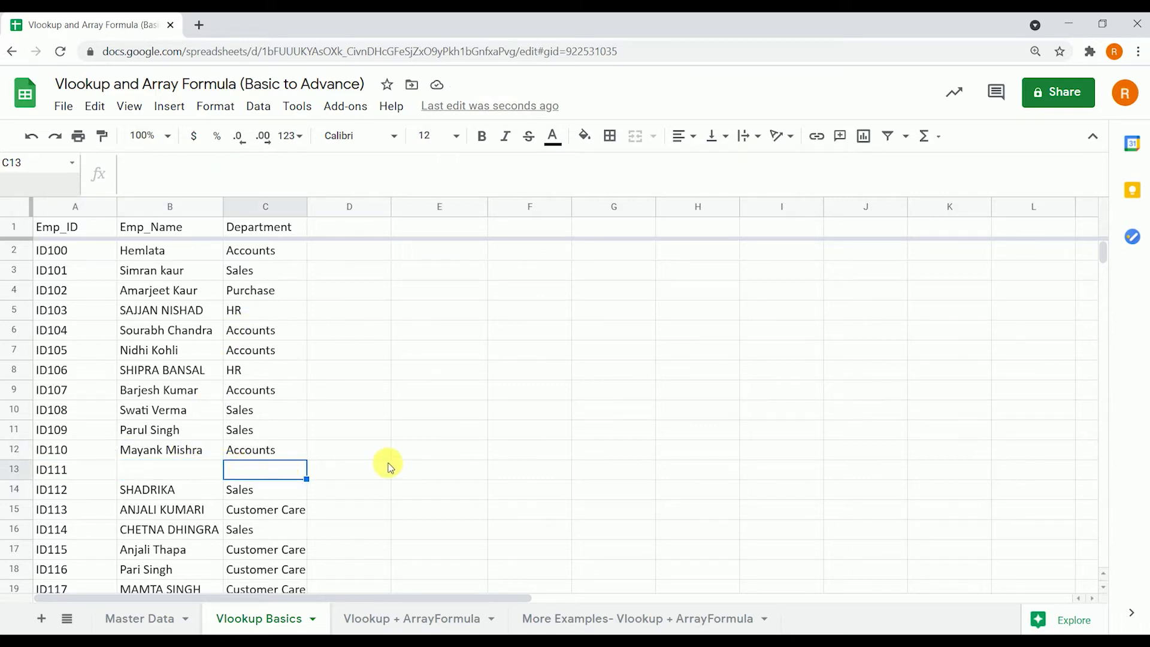
key("ctrl+v")
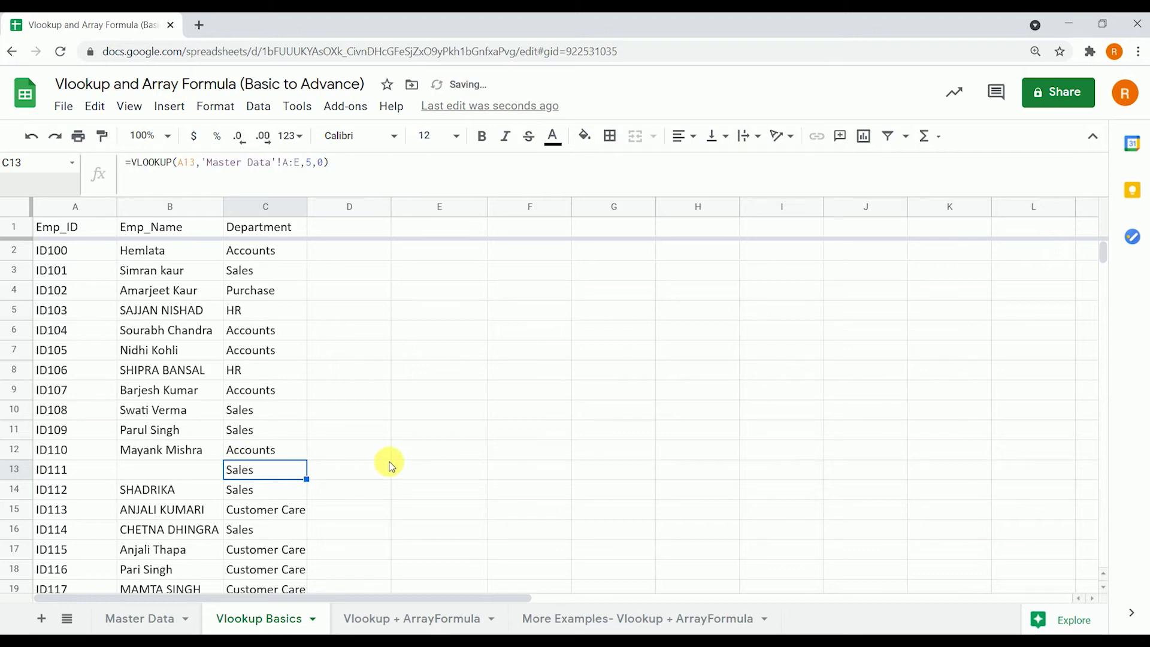
key("ctrl+z")
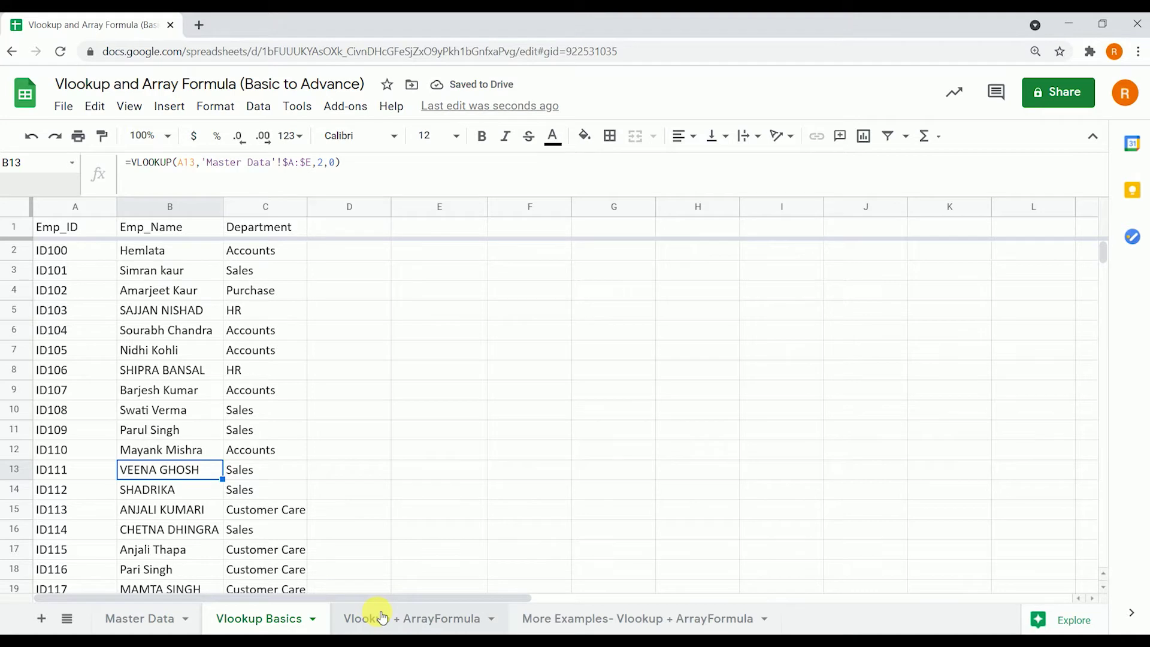
- On the Vlookup + ArrayFormula sheet, start a VLOOKUP in B2 with the open-ended range A2:A as the search key
left_click(382, 618)
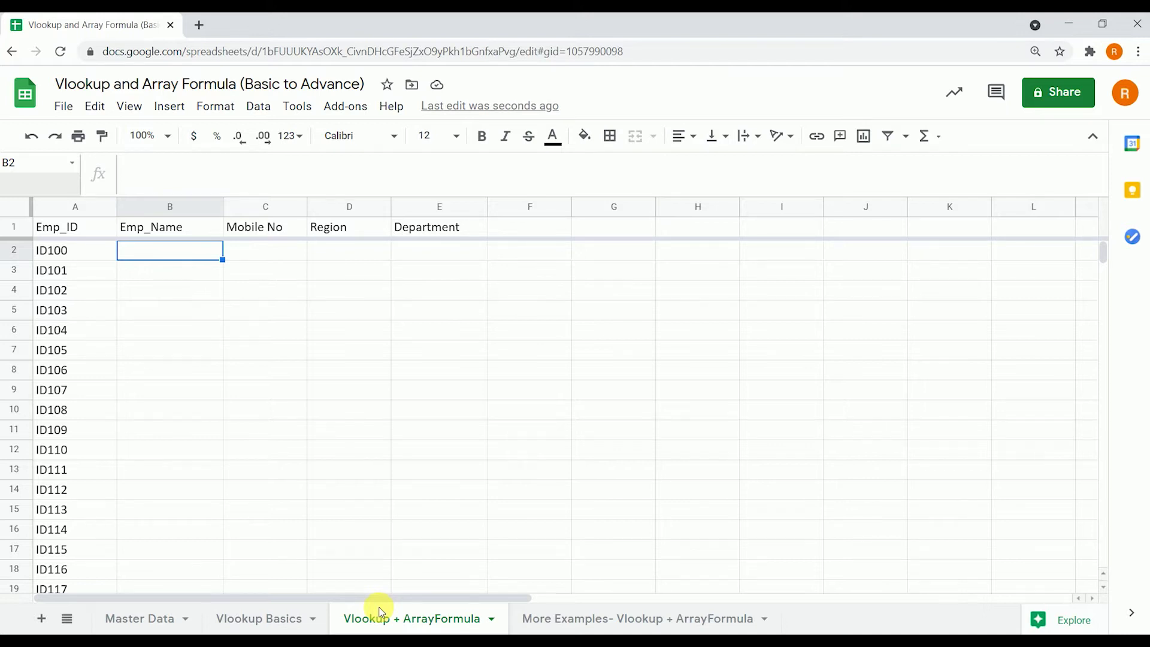
key("ctrl+plus")
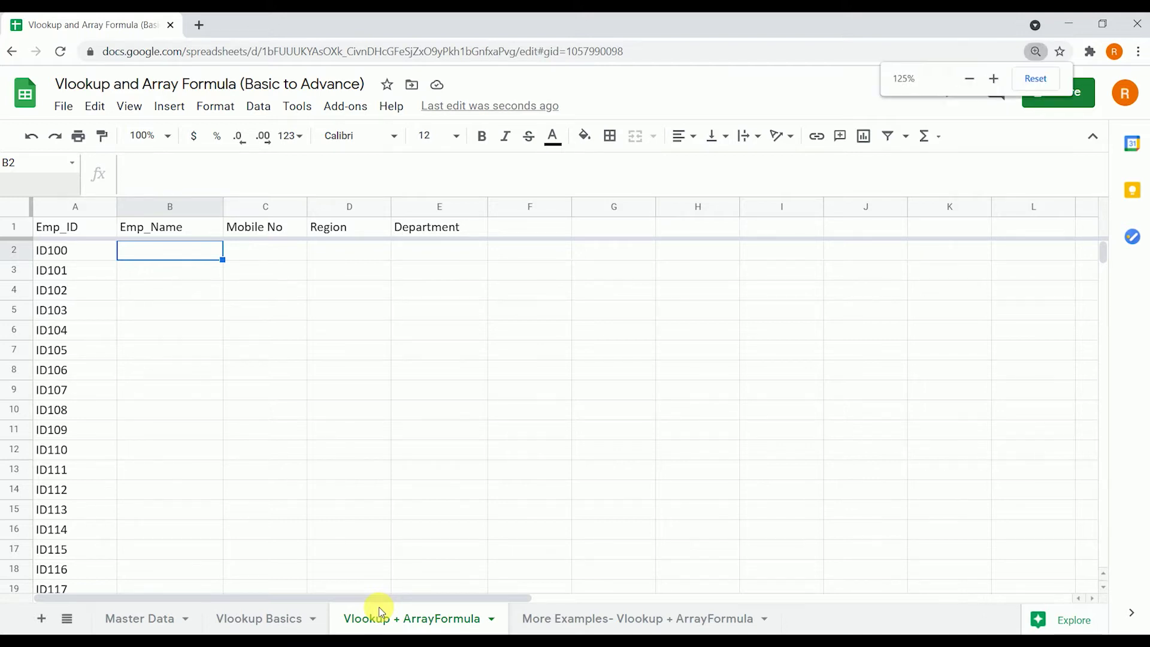
type("=VLOOKUP(")
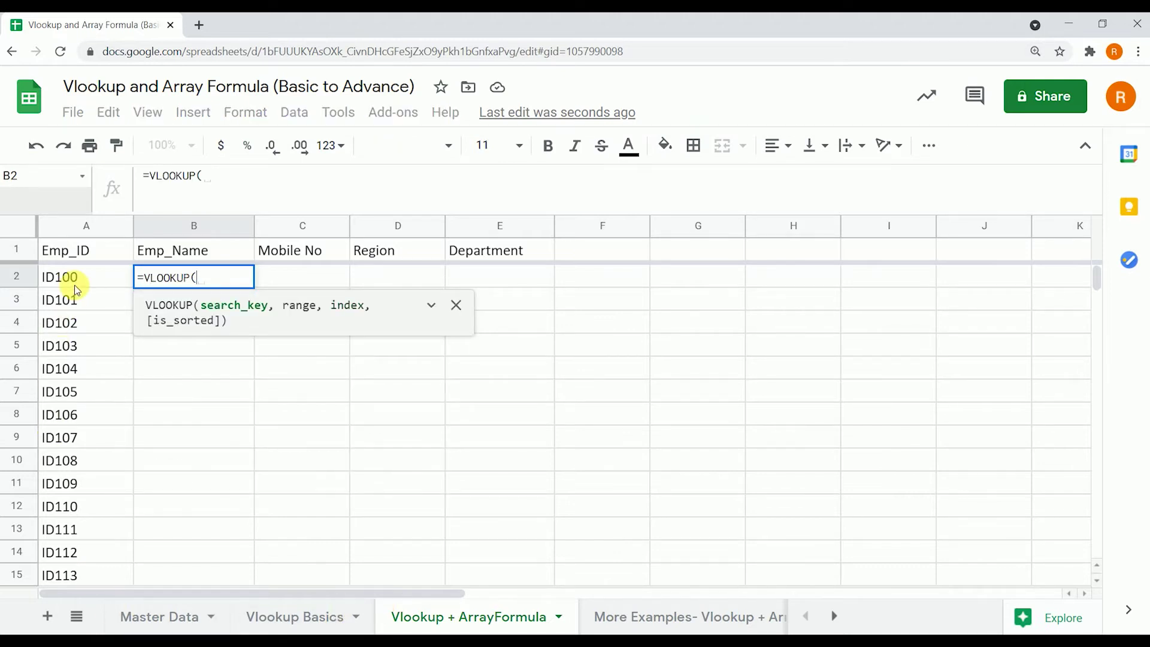
left_click(74, 285)
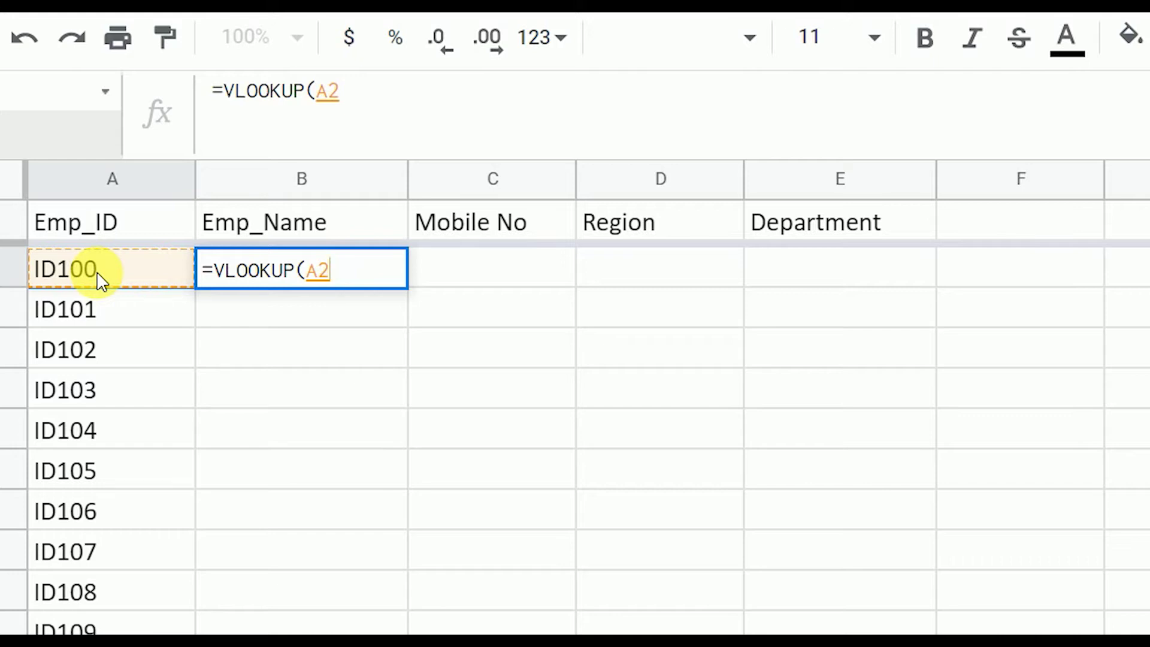
type(":A")
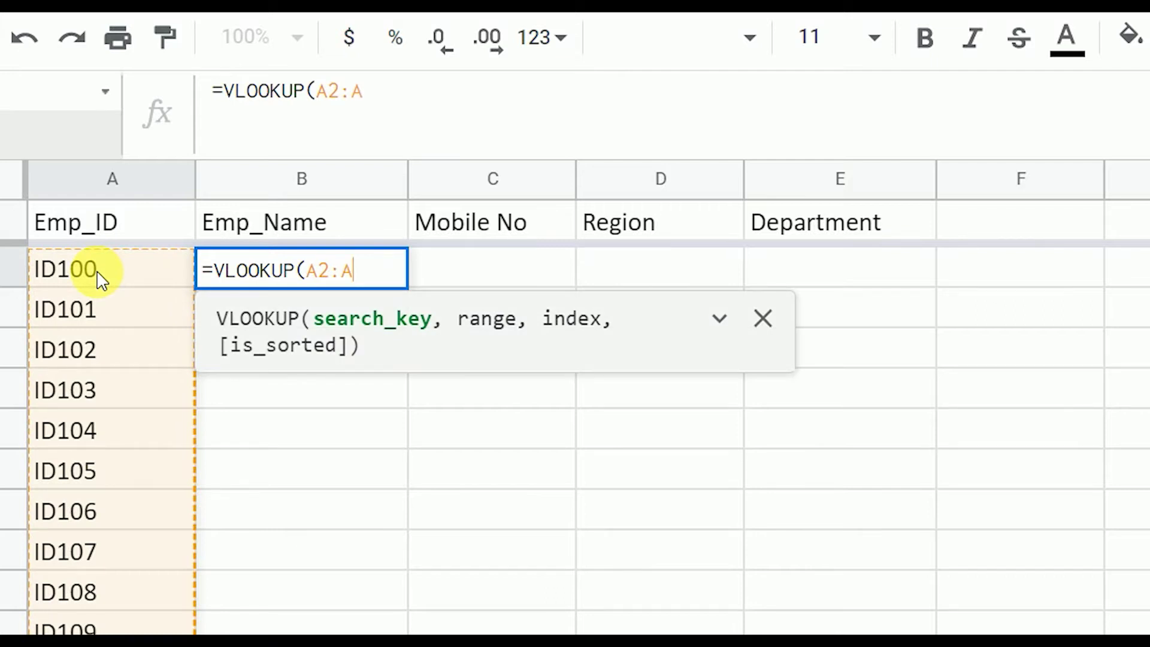
type("10")
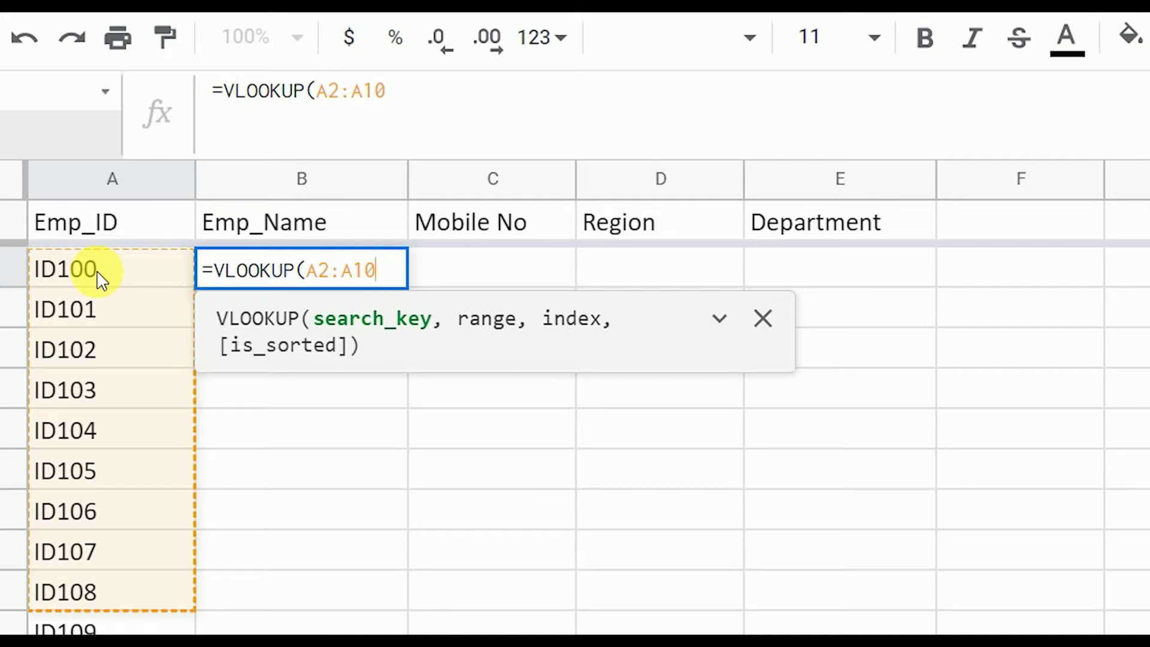
key("BackSpace")
key("BackSpace")
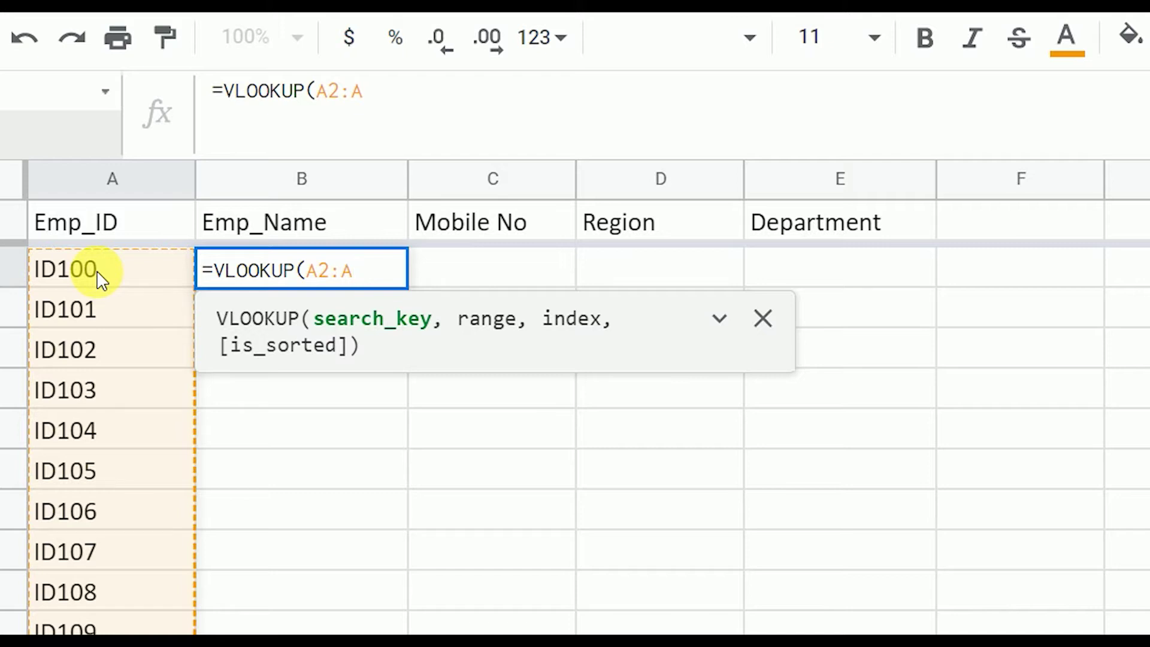
scroll(227, 548, "down", 5)
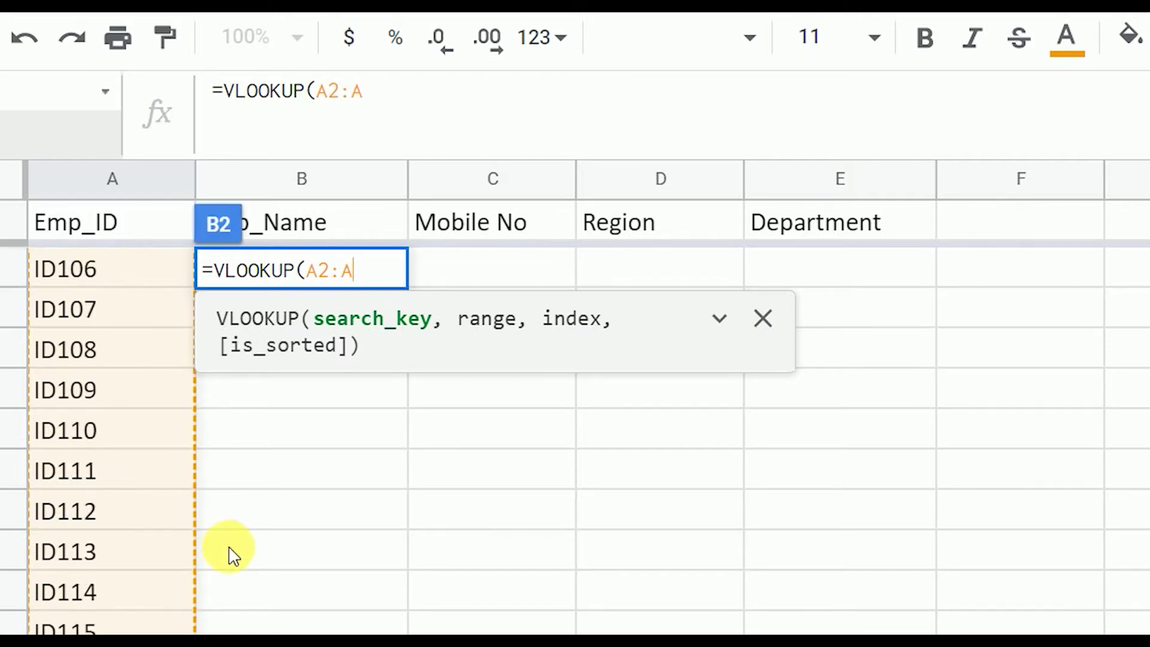
scroll(231, 554, "up", 5)
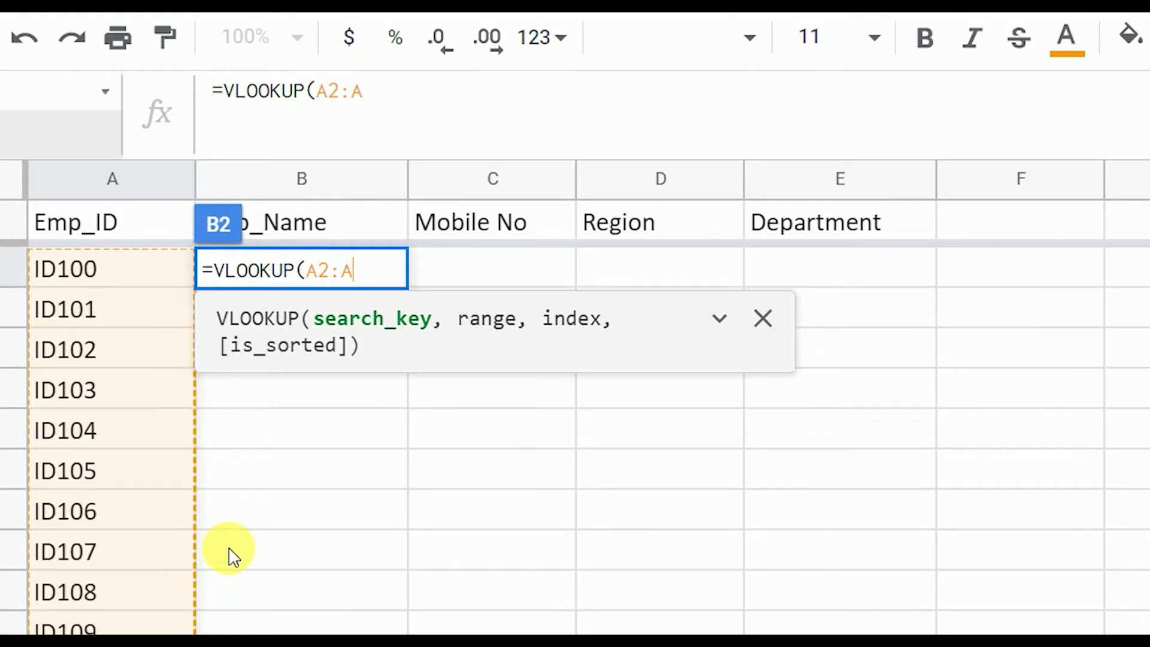
- Set the VLOOKUP's range to columns A:E of the Master Data sheet and lock it as absolute $A:$E
scroll(225, 552, "down", 10)
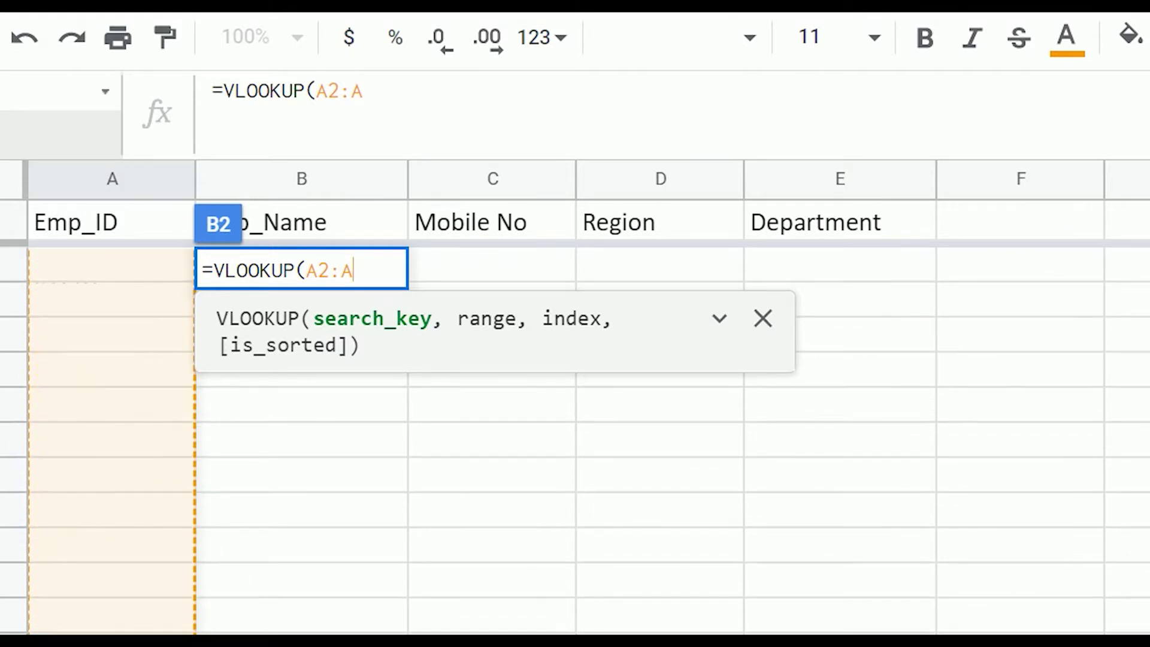
scroll(126, 584, "up", 10)
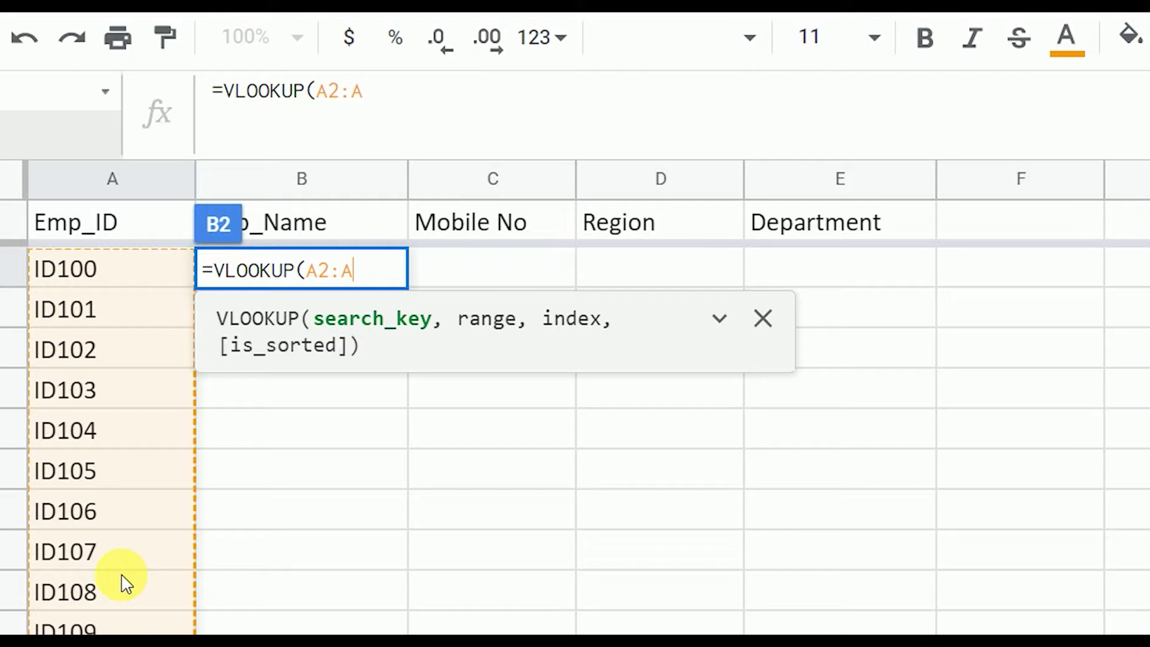
type(",")
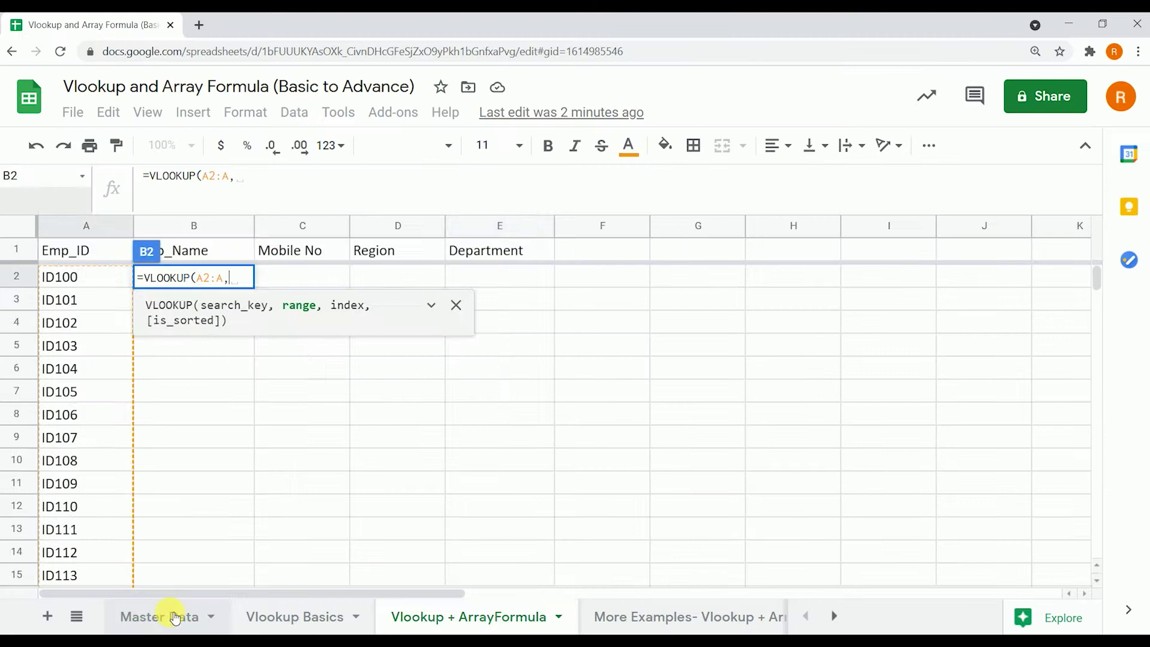
left_click(180, 617)
left_click(100, 225)
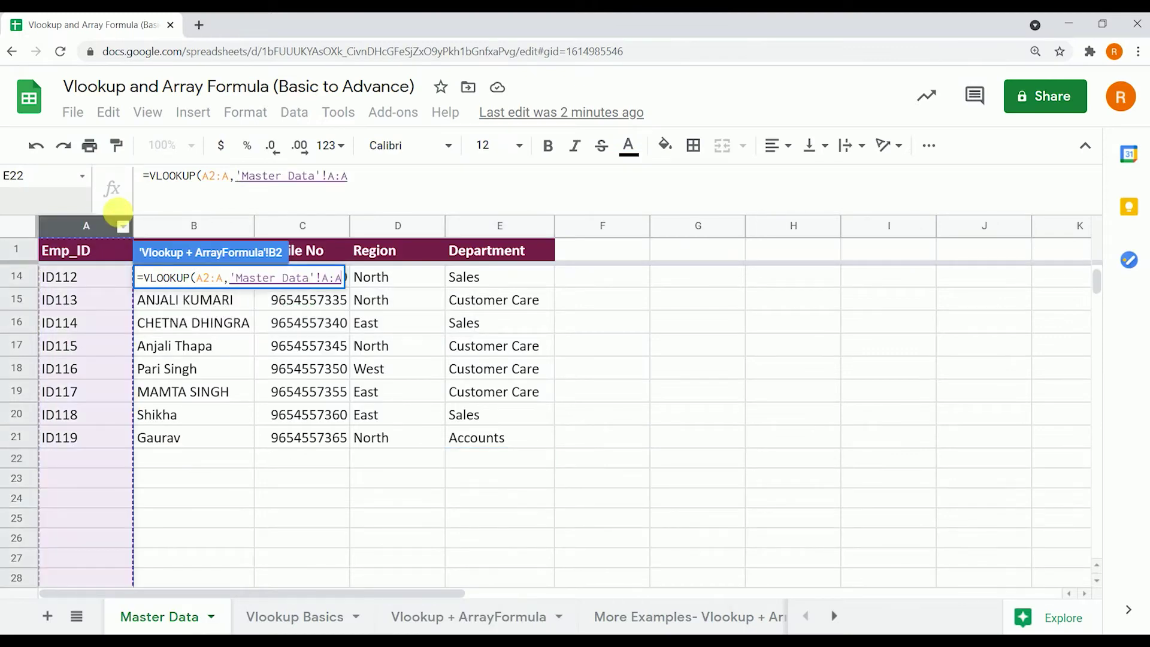
key("shift+Right")
key("shift+Right")
key("shift+Right")
key("shift+Right")
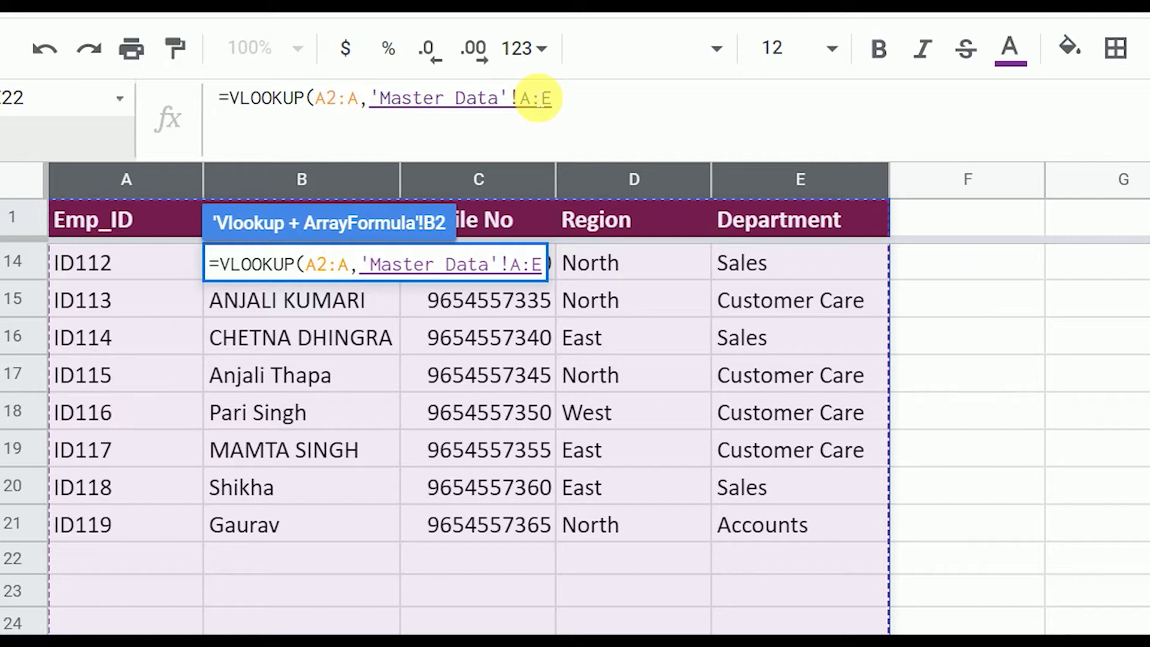
key("F4")
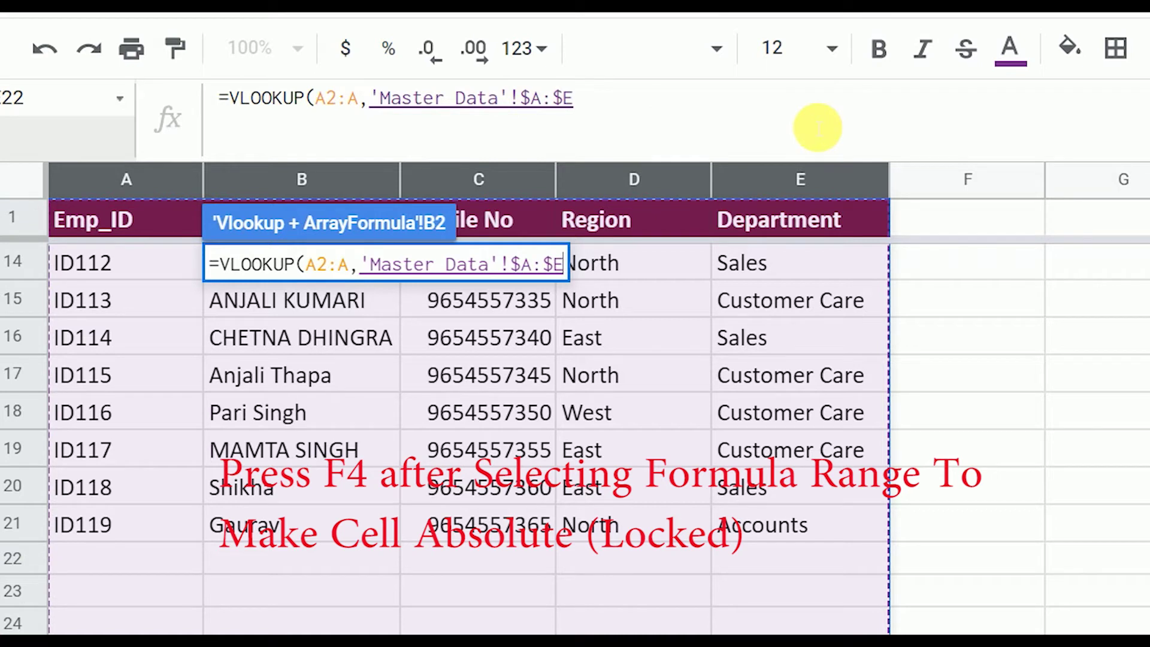
type(",")
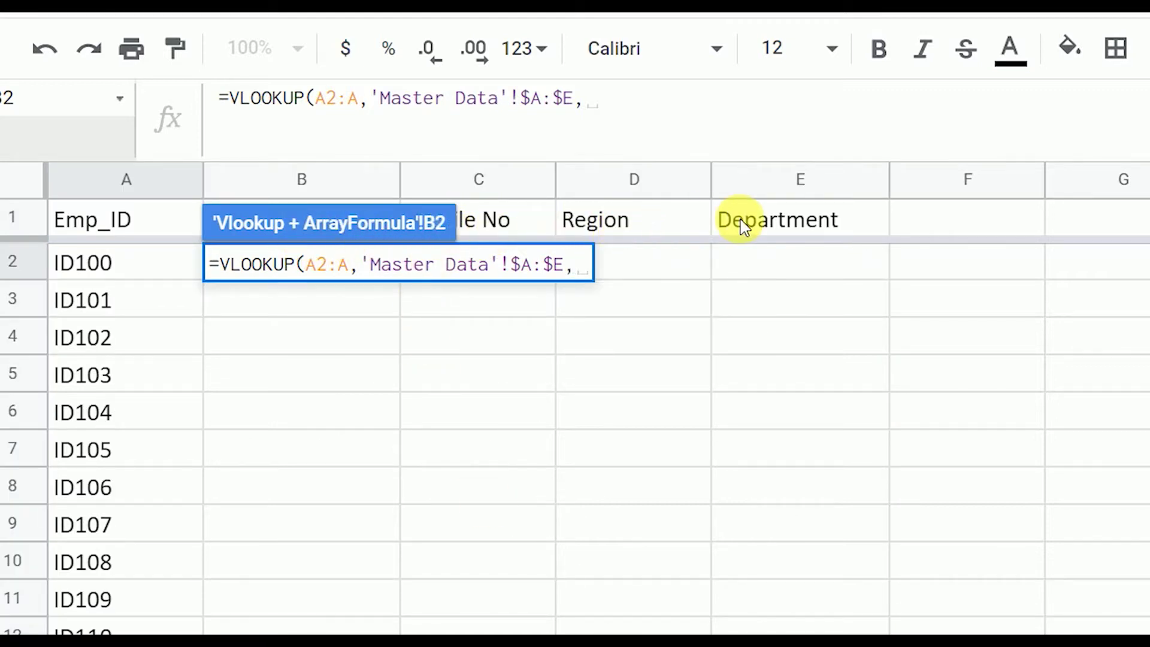
- Enter the array {2,3,4,5} as the VLOOKUP's index to return Emp_Name, Mobile No, Region and Department
left_click(577, 264)
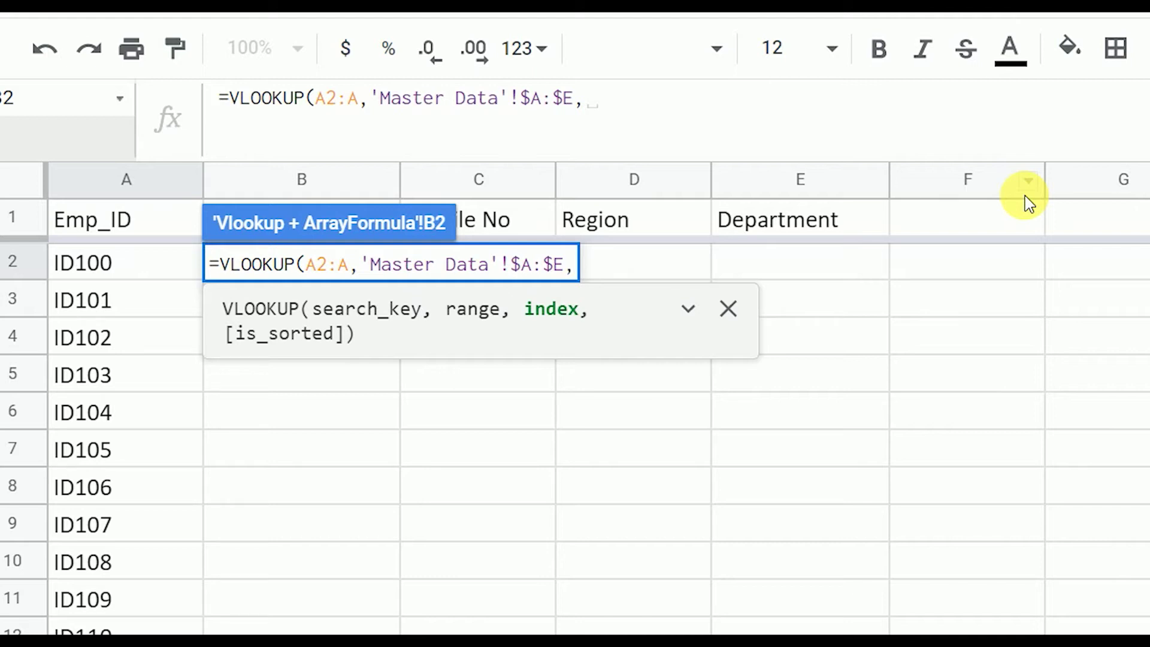
type("{")
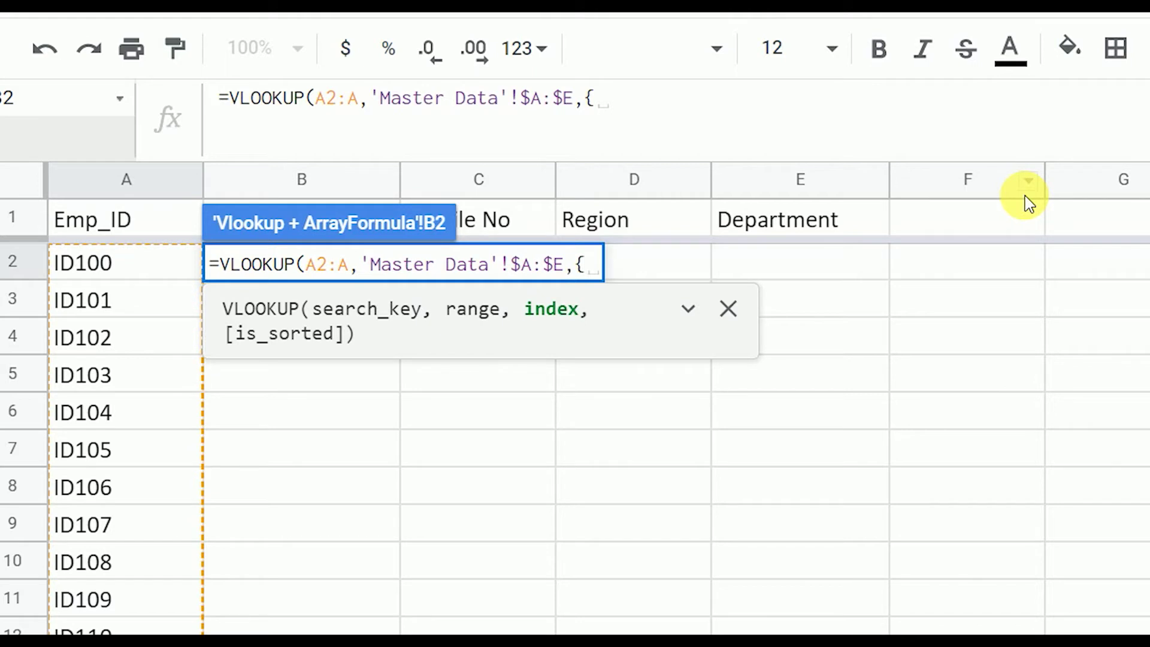
type("2")
type(",3")
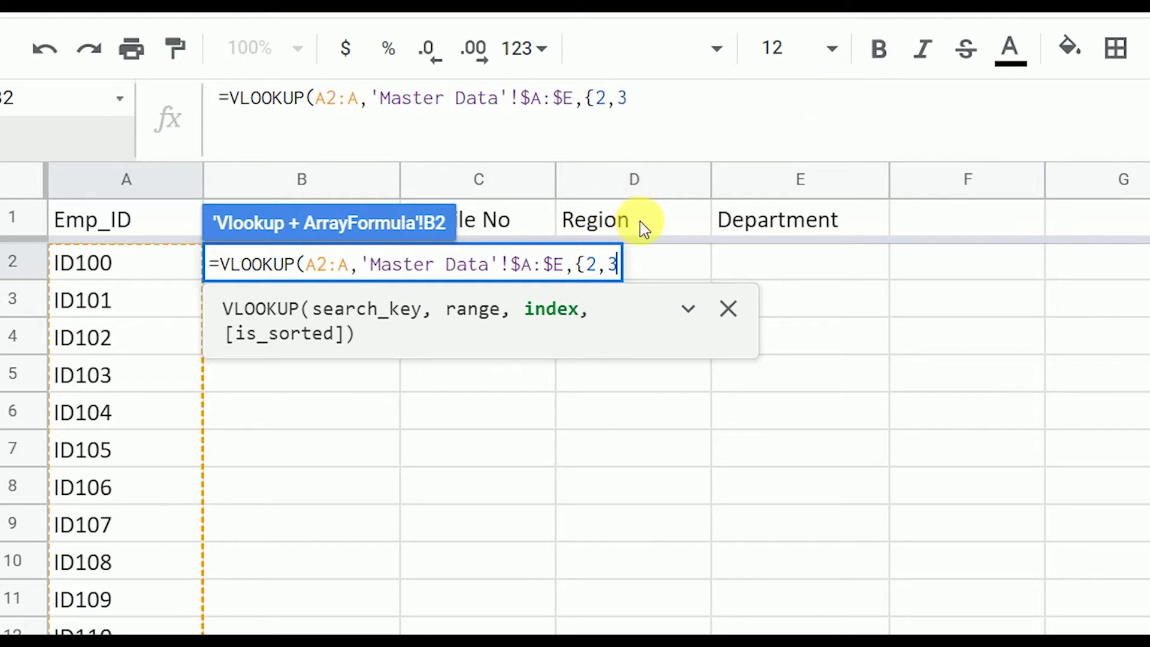
type(",4")
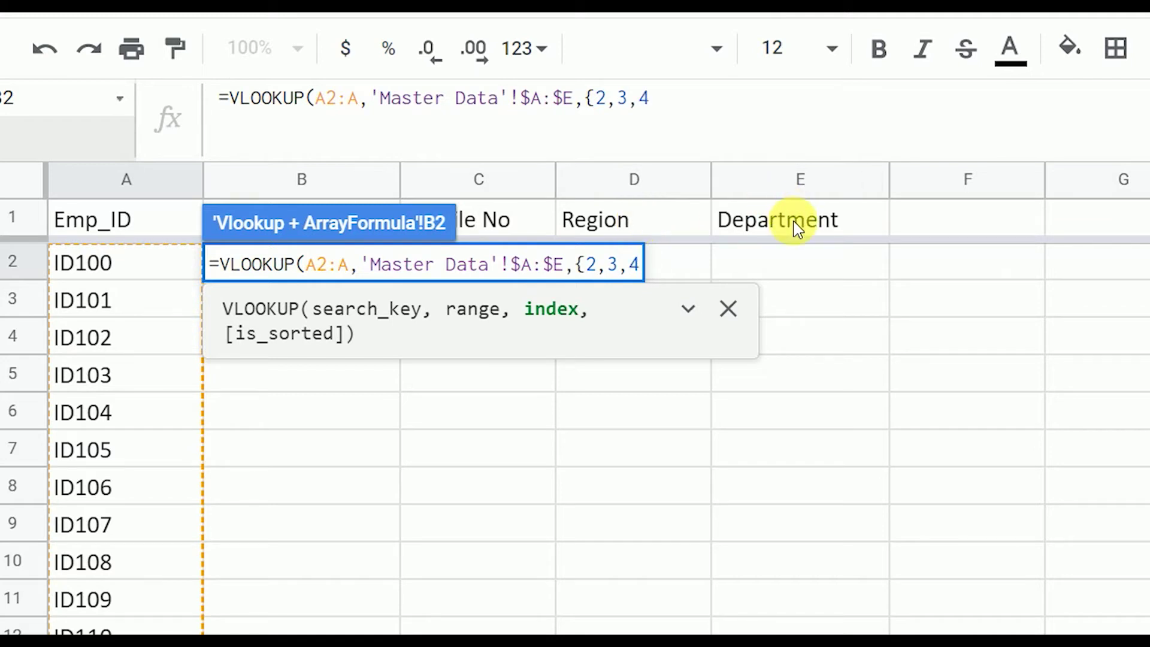
type(",5")
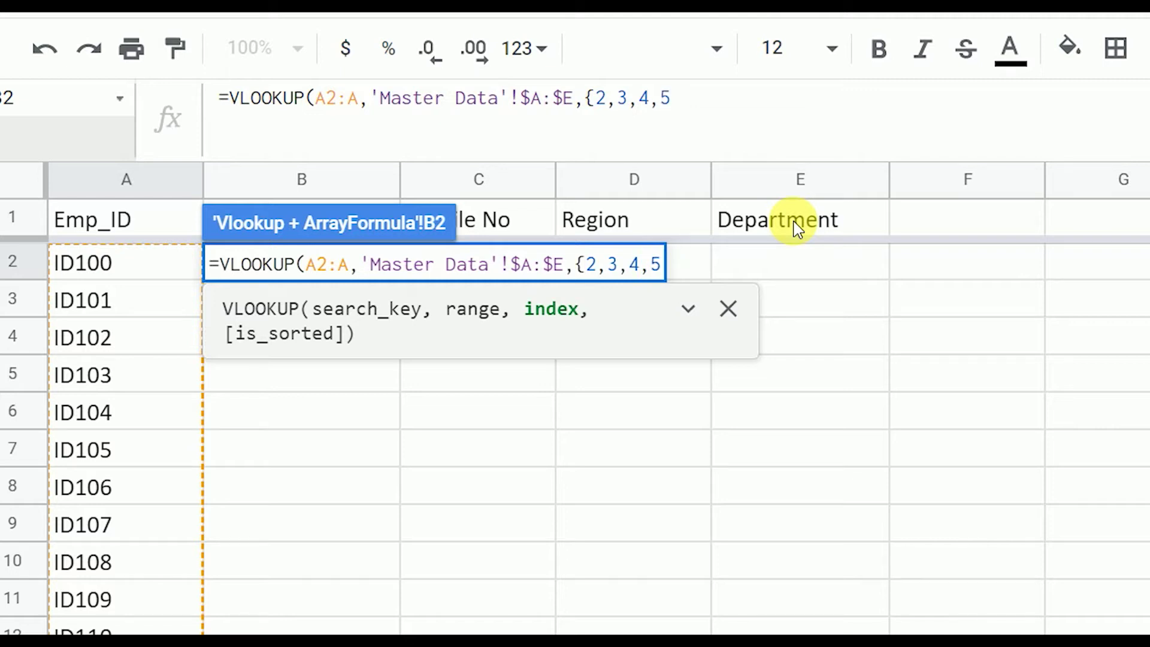
type("}")
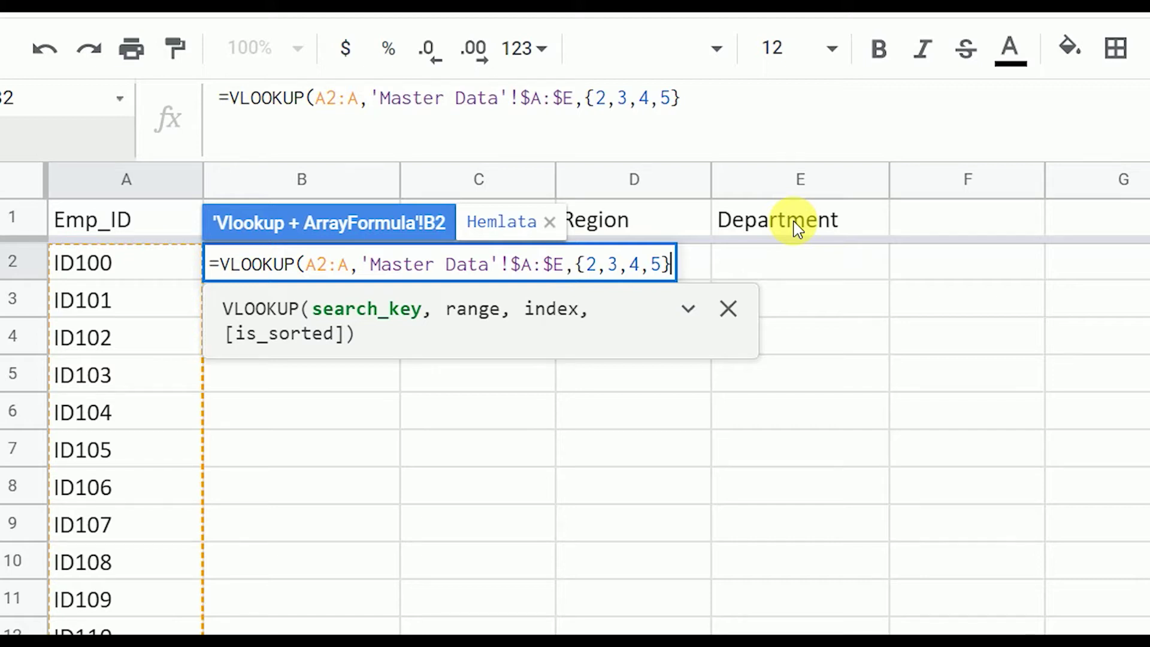
- Complete the B2 VLOOKUP with 0 as the is_sorted argument and decline the suggested autofill
type(", ")
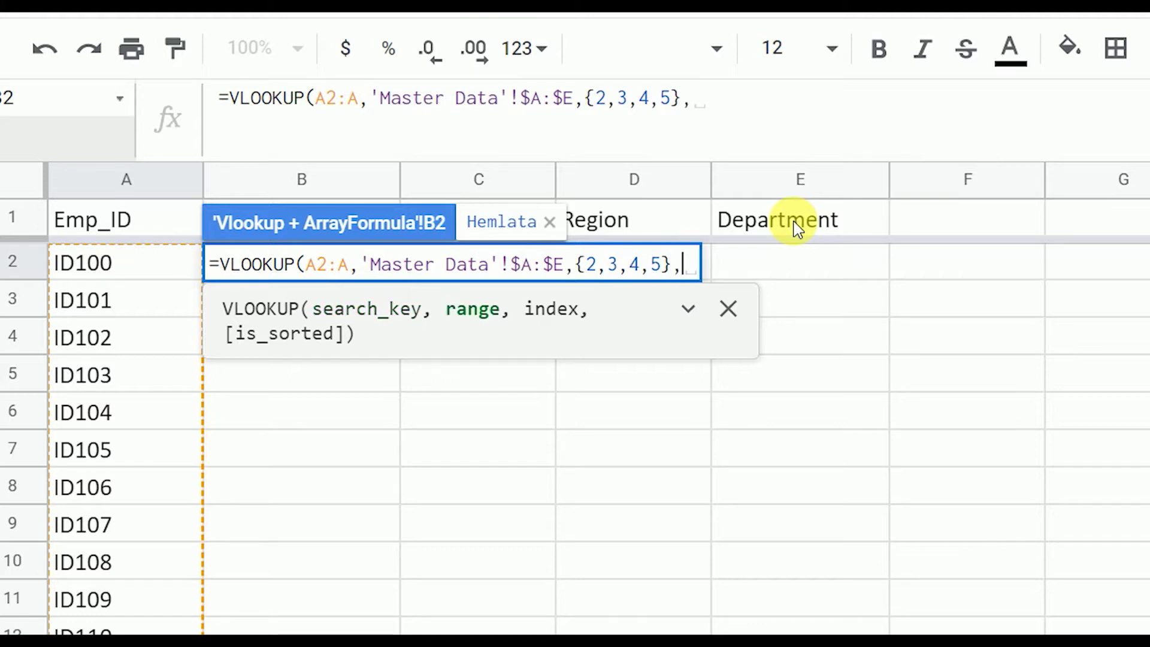
type("0")
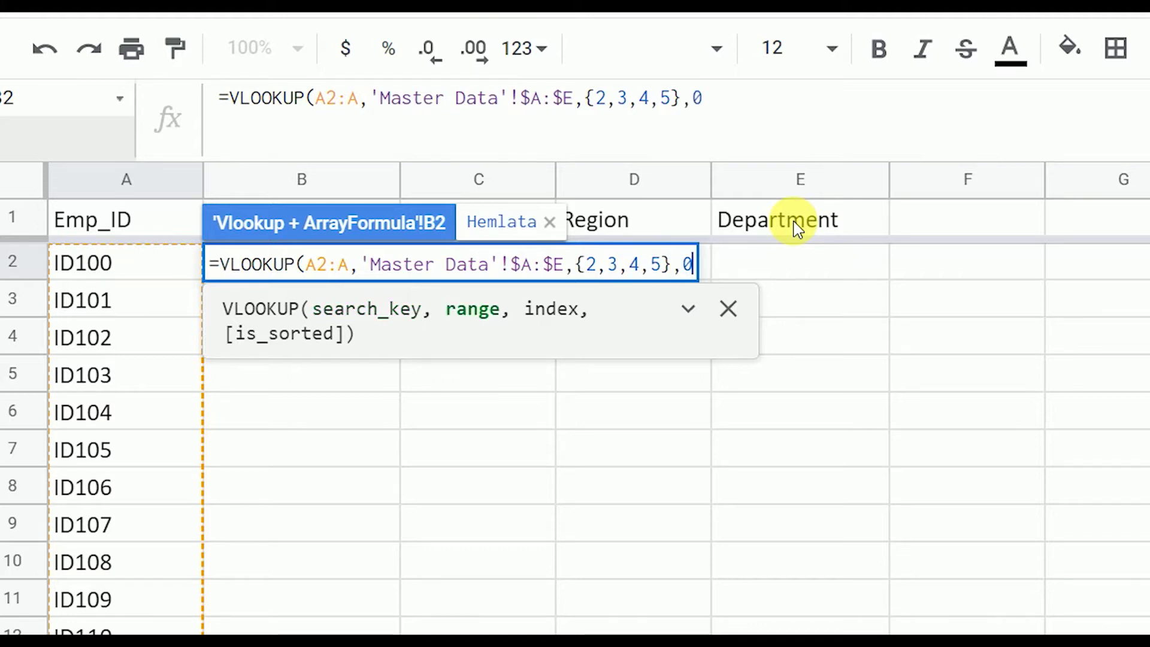
type(")")
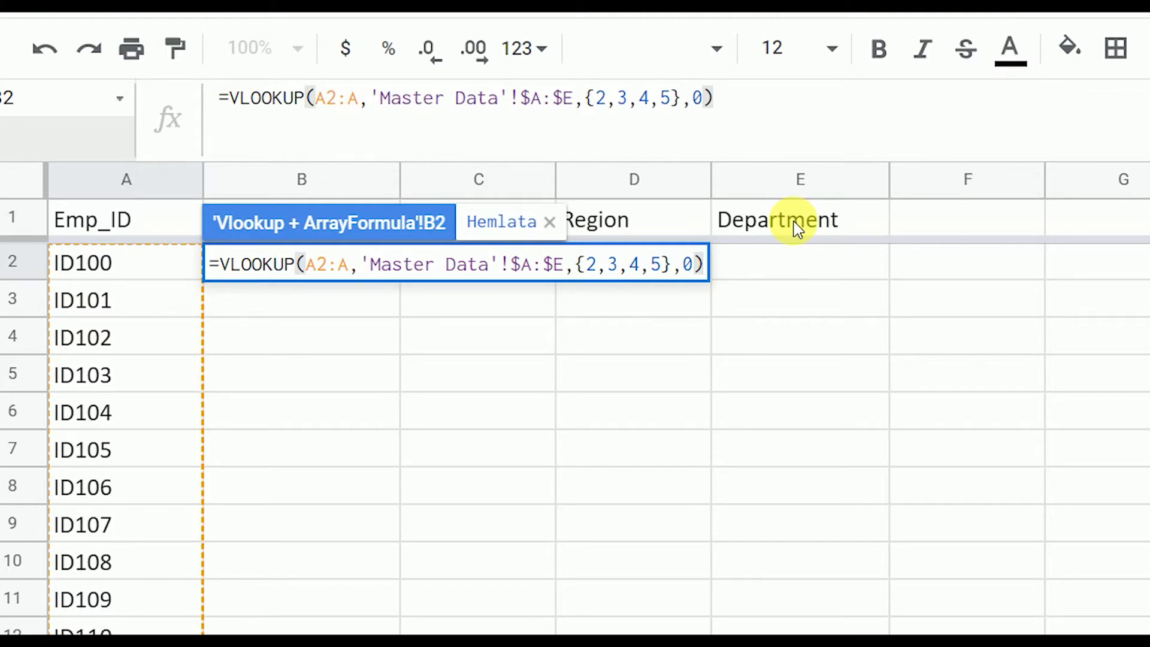
key("Return")
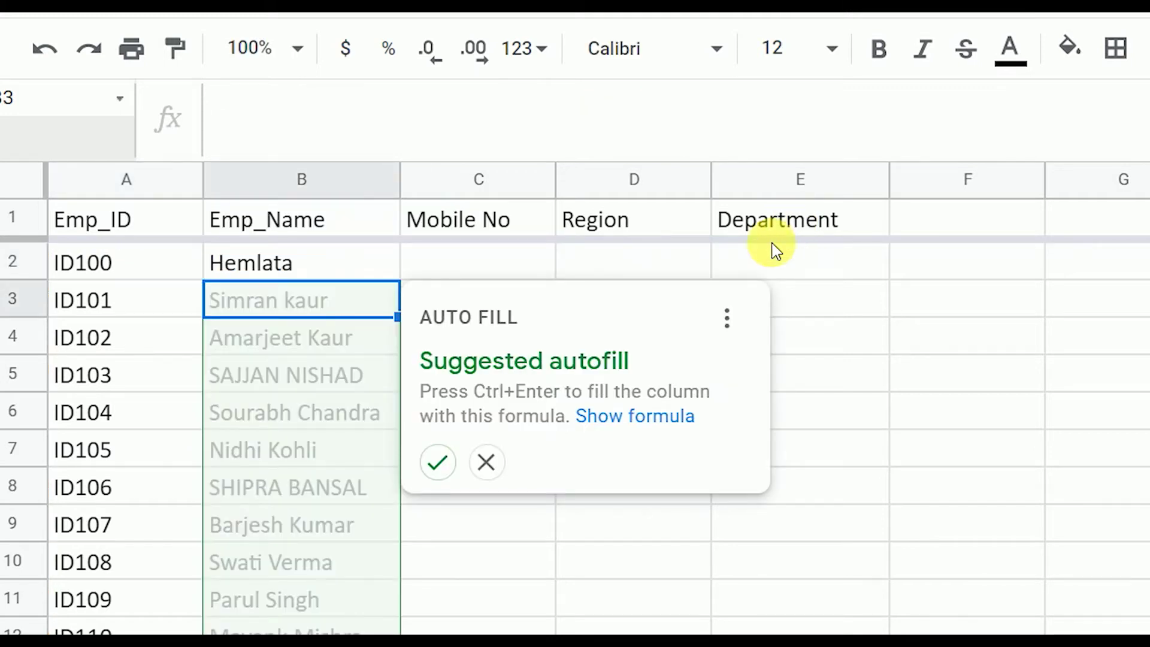
left_click(486, 463)
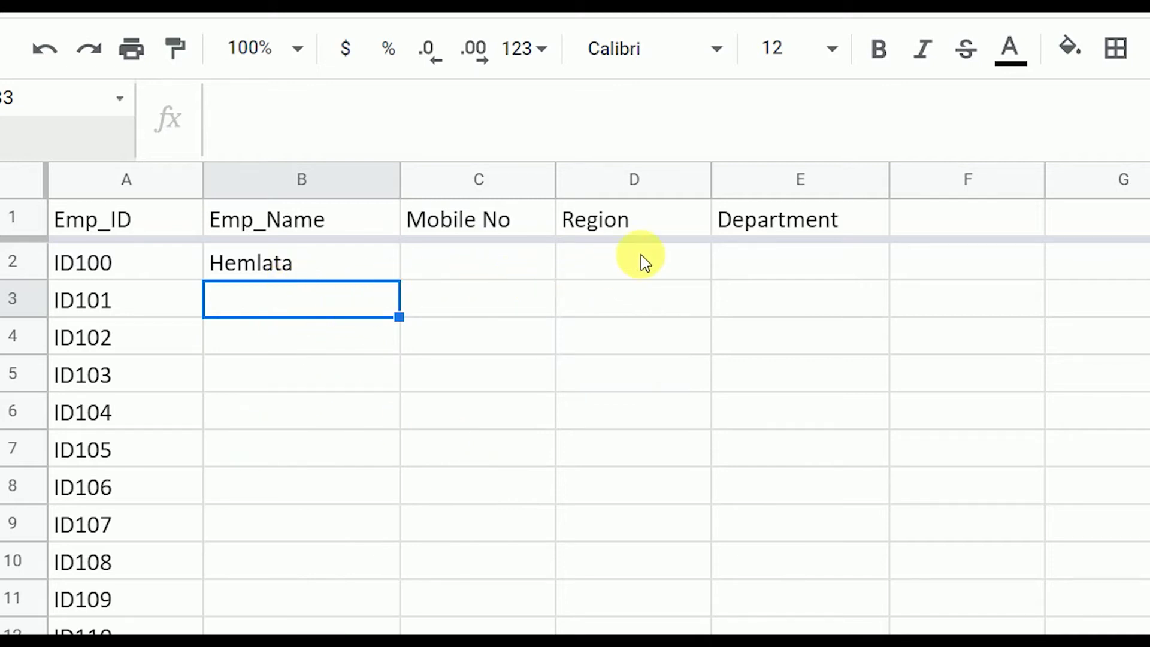
- Wrap the VLOOKUP in B2 in ArrayFormula and commit the formula
left_click(371, 263)
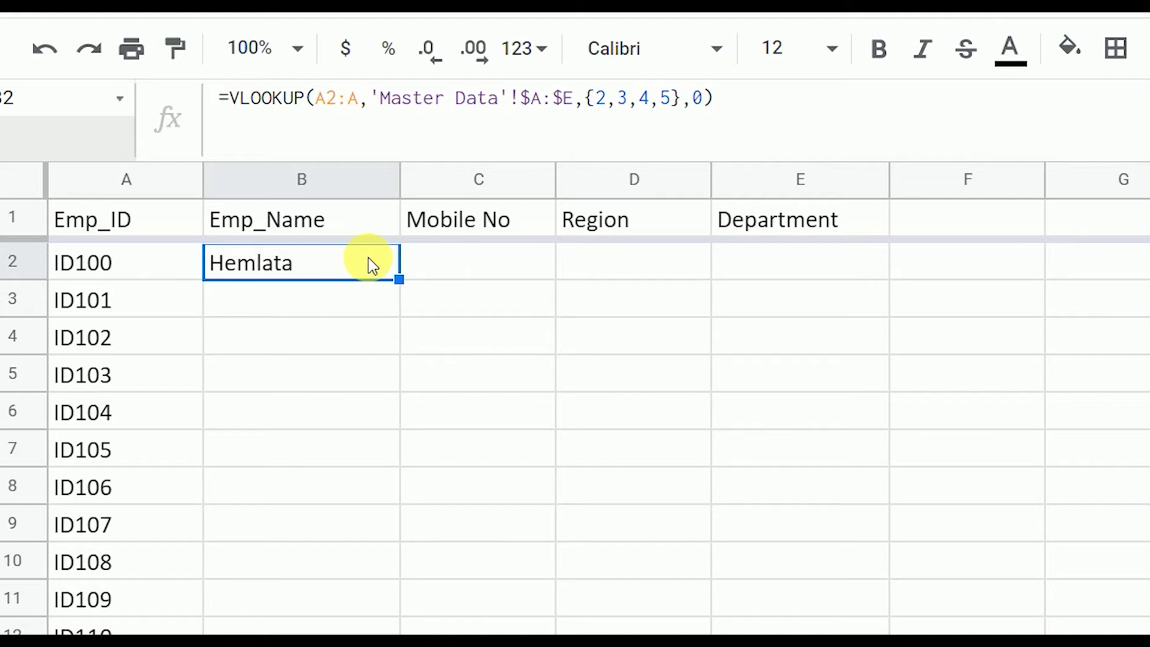
double_click(371, 263)
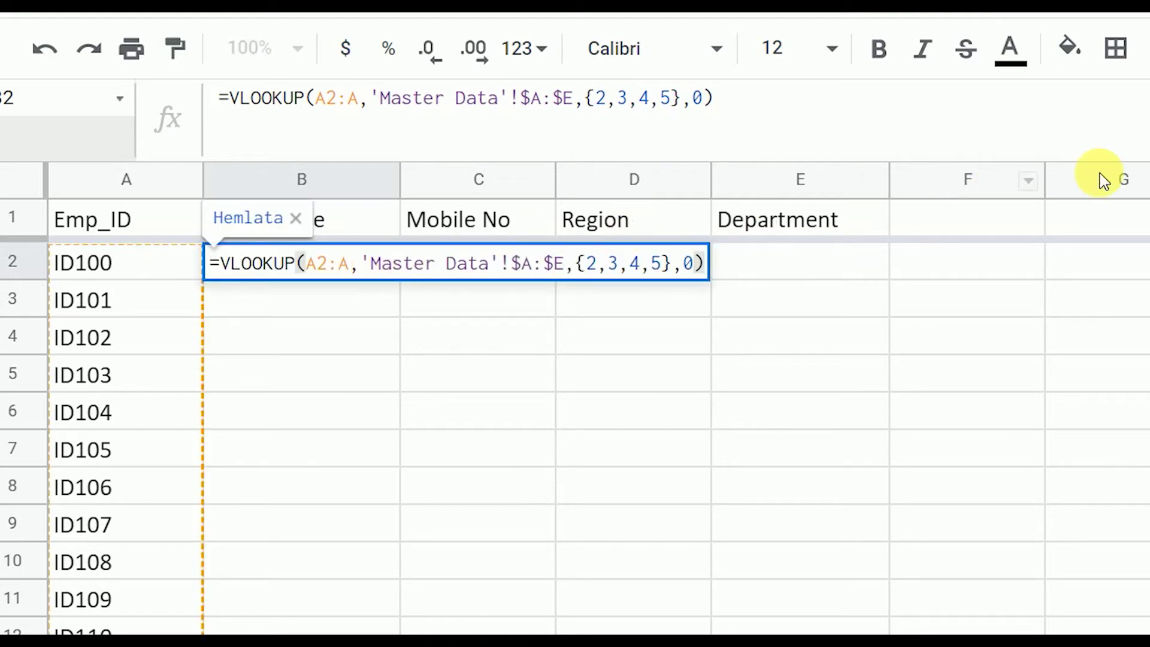
key("ctrl+shift+Return")
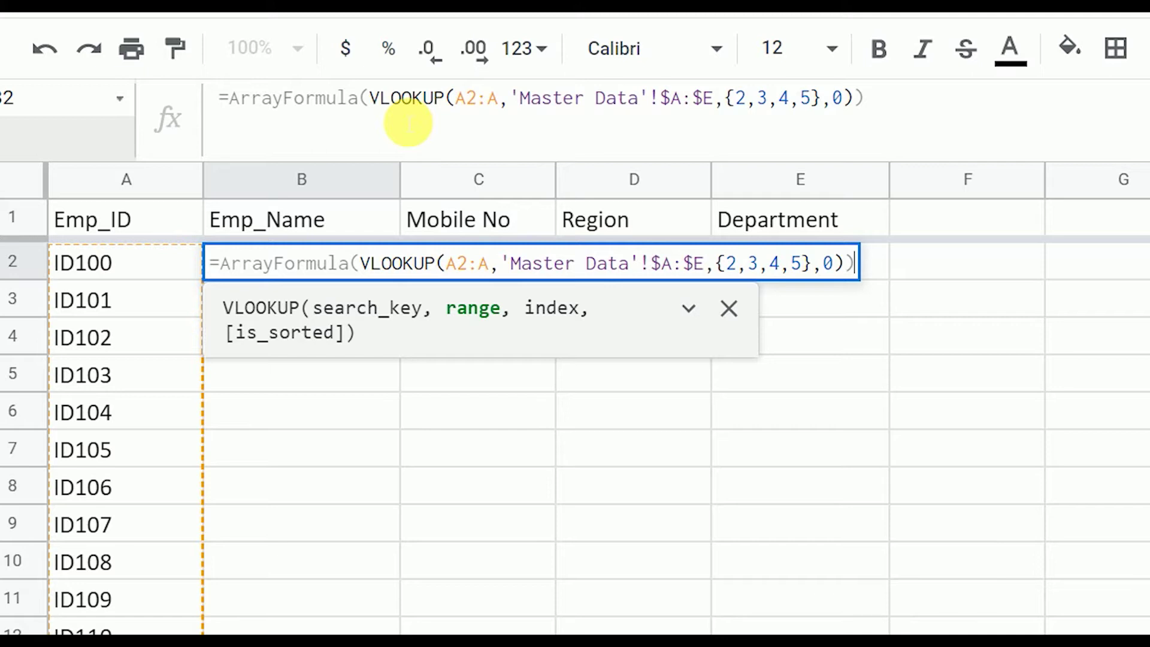
key("Return")
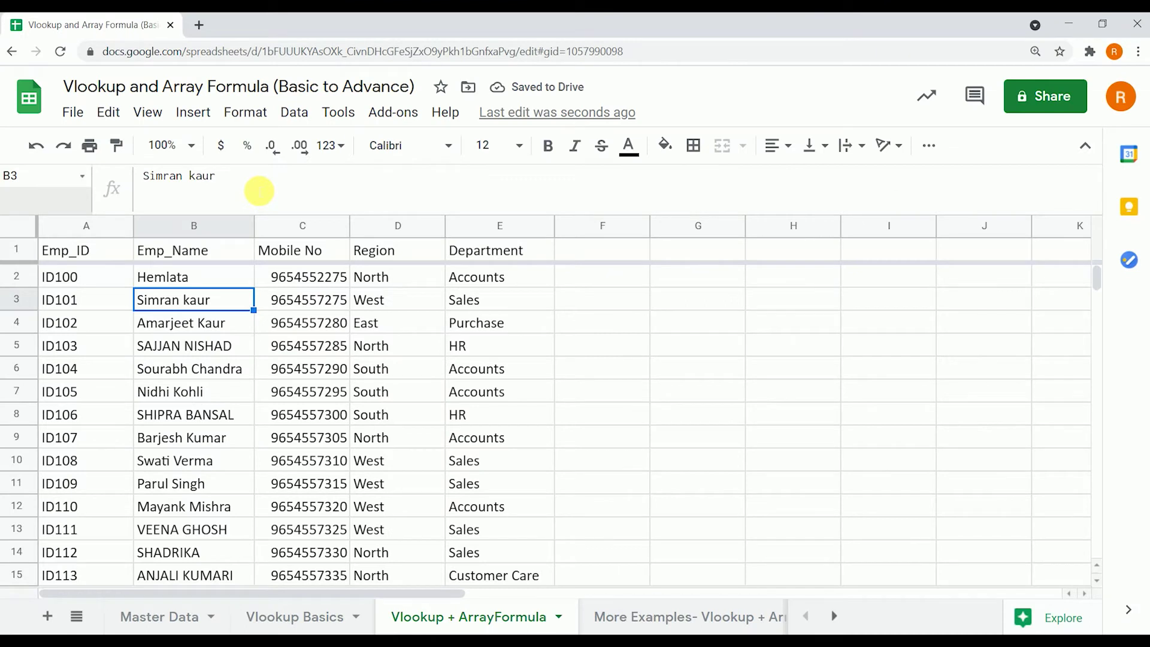
- Examine the array formula in B2 and its results across to the Department column and down to the last row
key("Up")
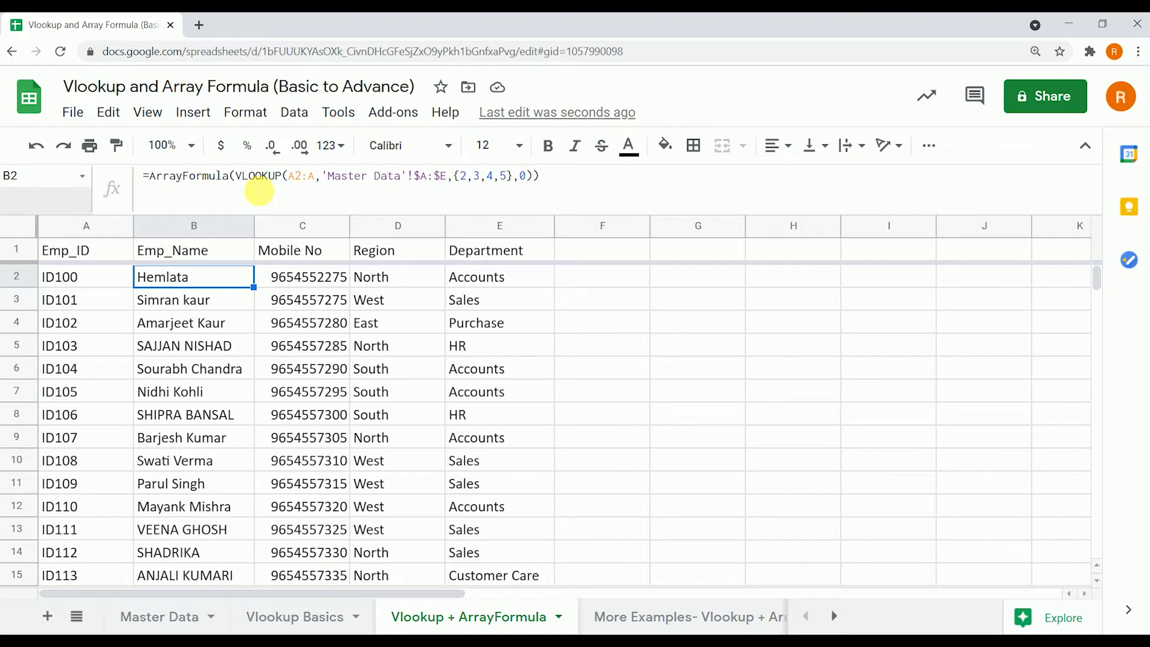
key("Right")
key("Right")
key("Right")
key("Down")
key("Down")
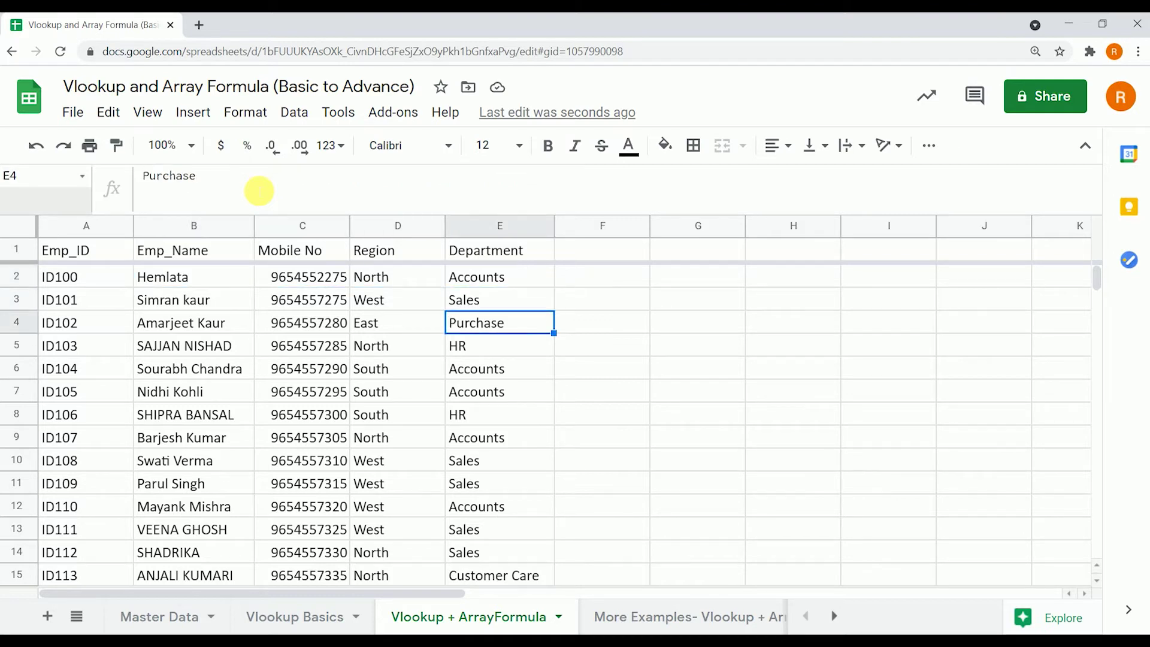
key("Down")
key("ctrl+Down")
key("ctrl+Up")
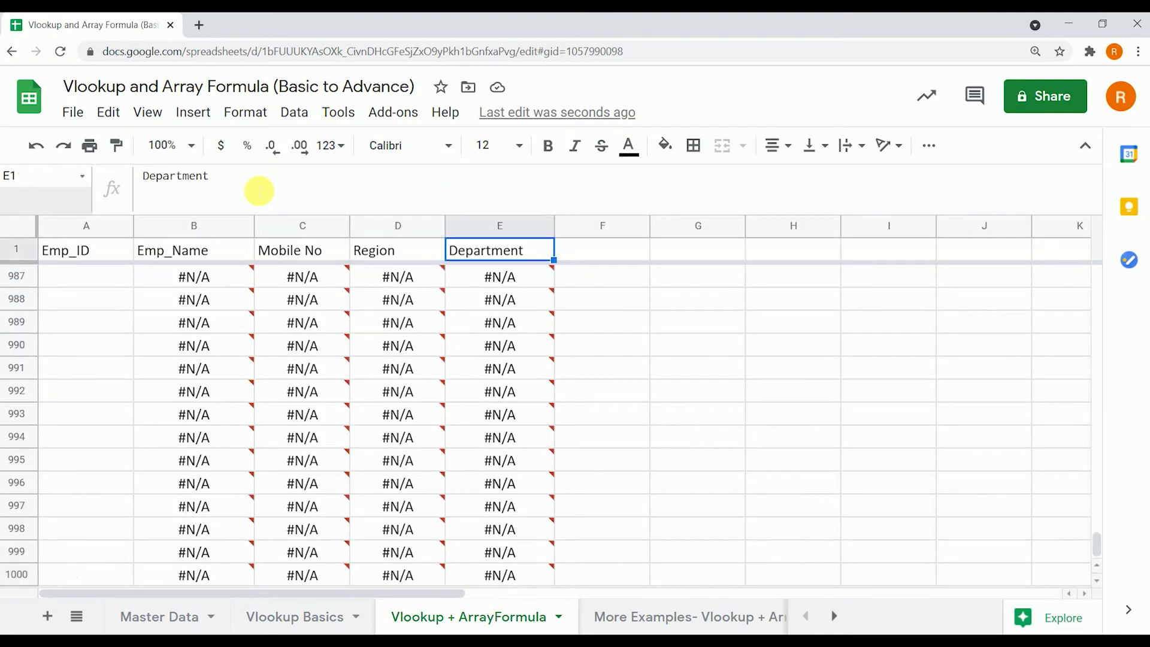
- Compare the formula in B2 with the contents of the result cells below it in the Emp_Name and Region columns
key("Down")
key("Left")
key("Left")
key("Left")
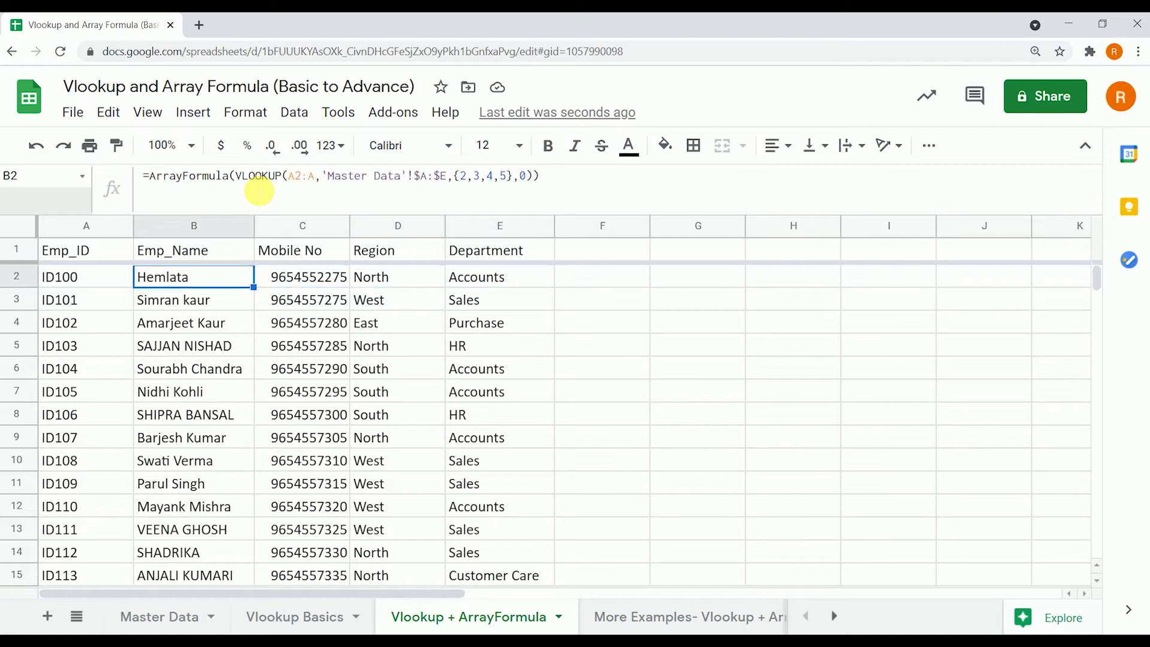
key("Down")
key("Down")
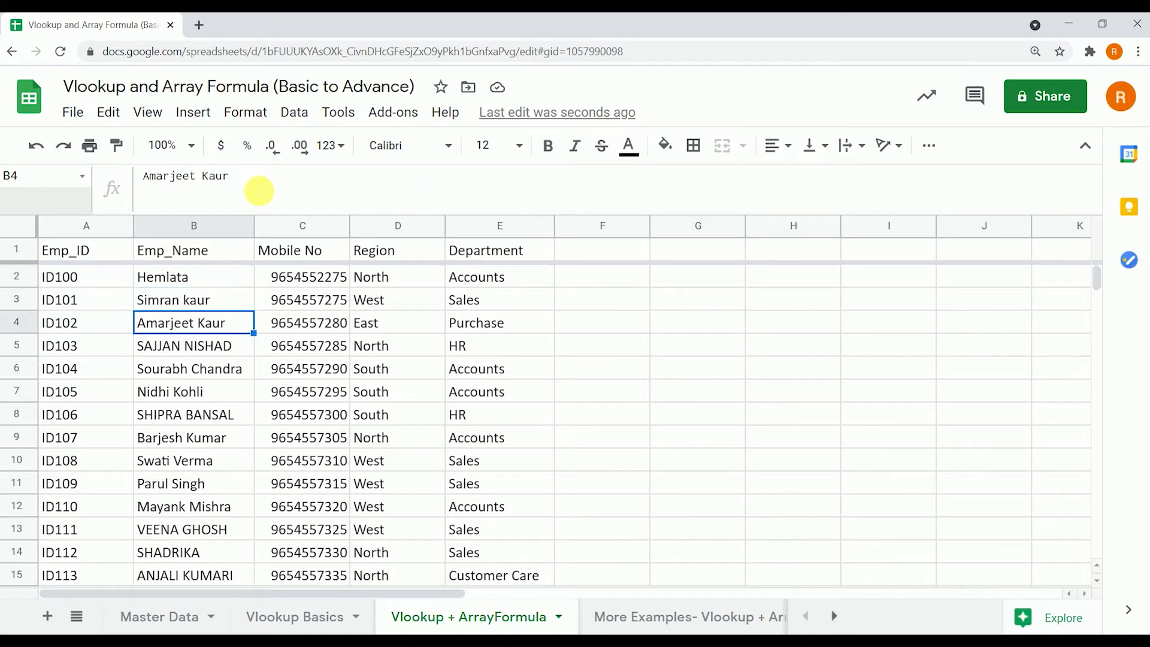
key("Right")
key("Right")
key("Down")
key("Down")
key("Down")
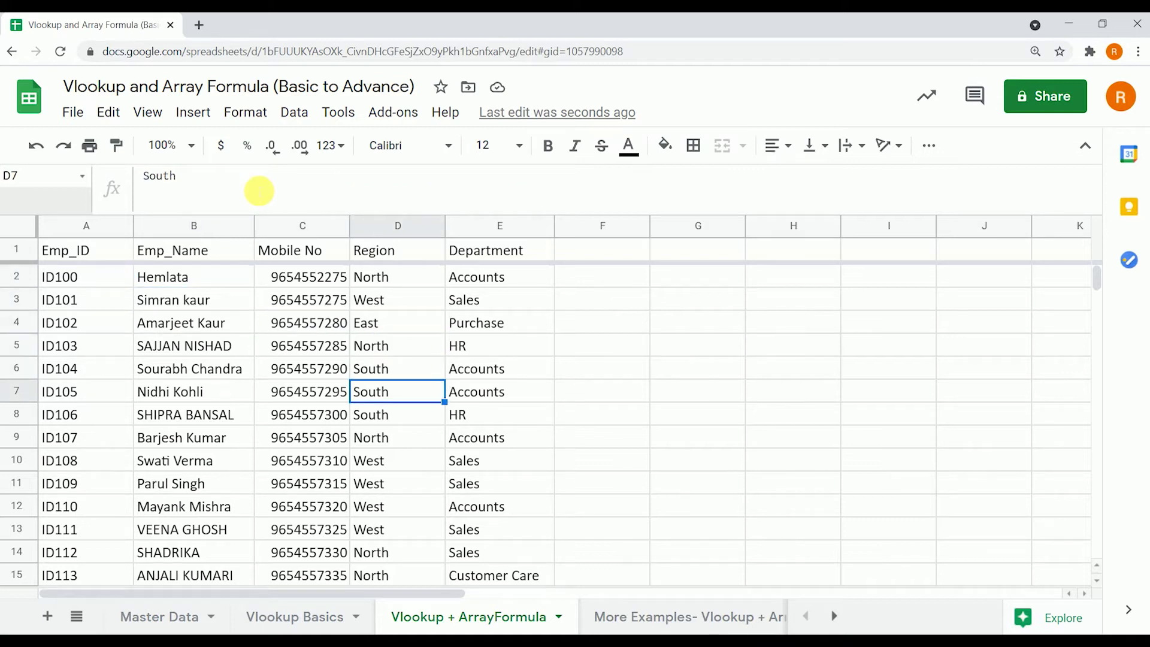
- On the Vlookup Basics sheet, inspect the individual VLOOKUP formulas in several Emp_Name and Department cells
left_click(278, 617)
left_click(189, 436)
left_click(206, 393)
left_click(291, 345)
left_click(288, 380)
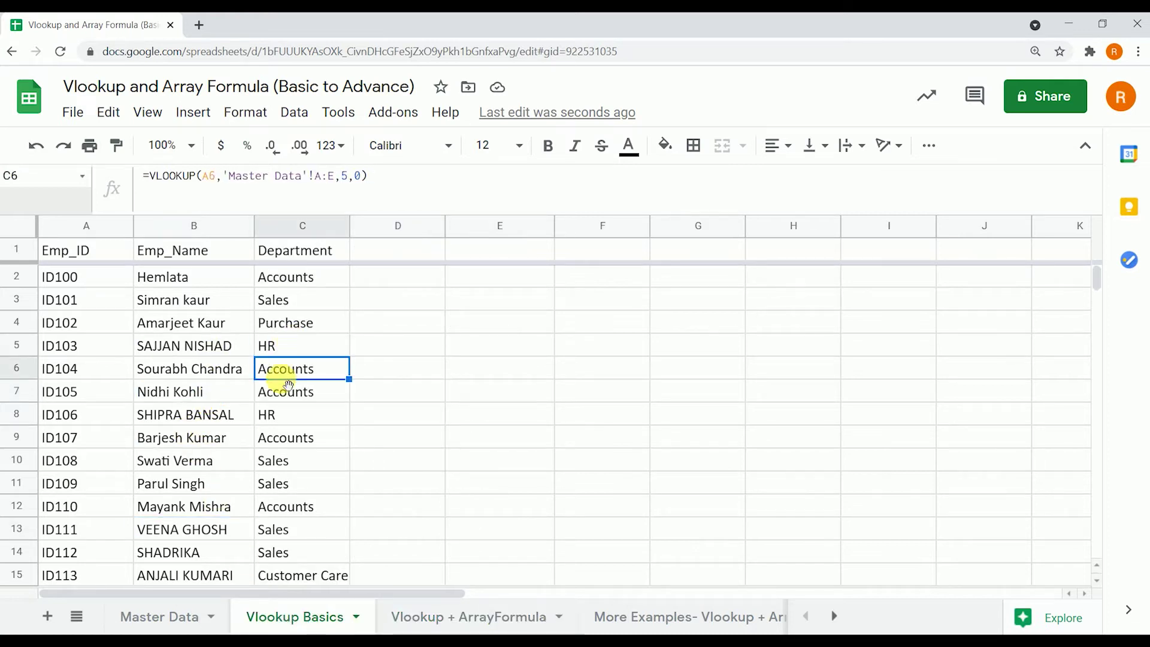
left_click(275, 413)
- Clear the Emp_Name and Department formulas for ID106 in B8:C8, and undo the clearing
left_click_drag(206, 413, 281, 414)
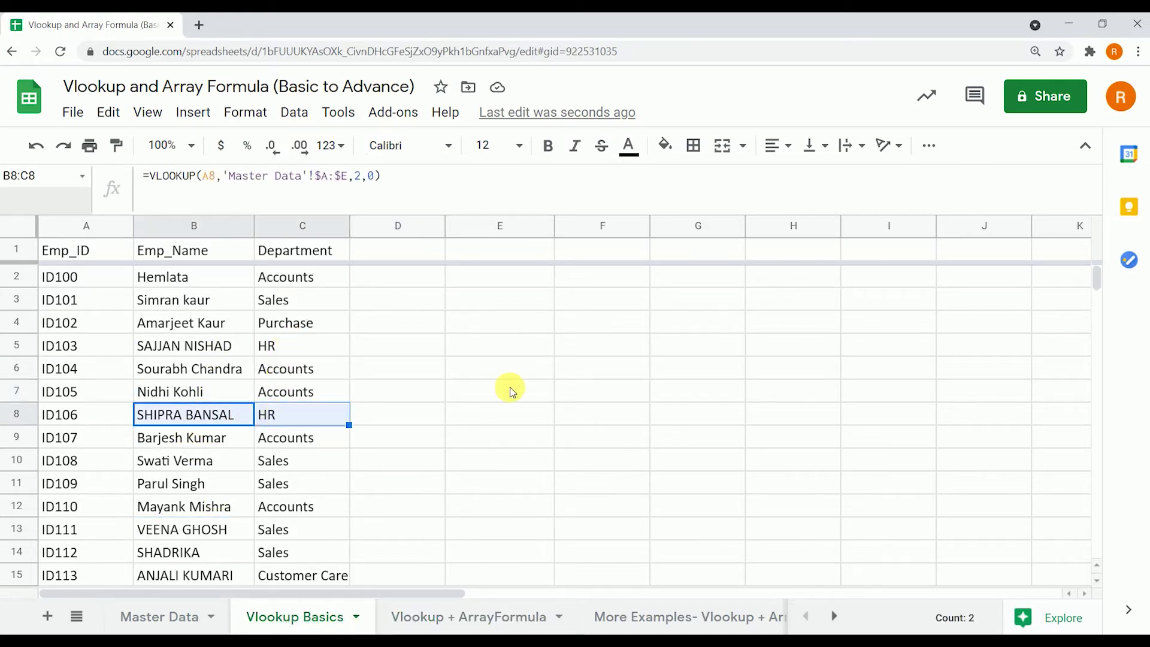
key("Delete")
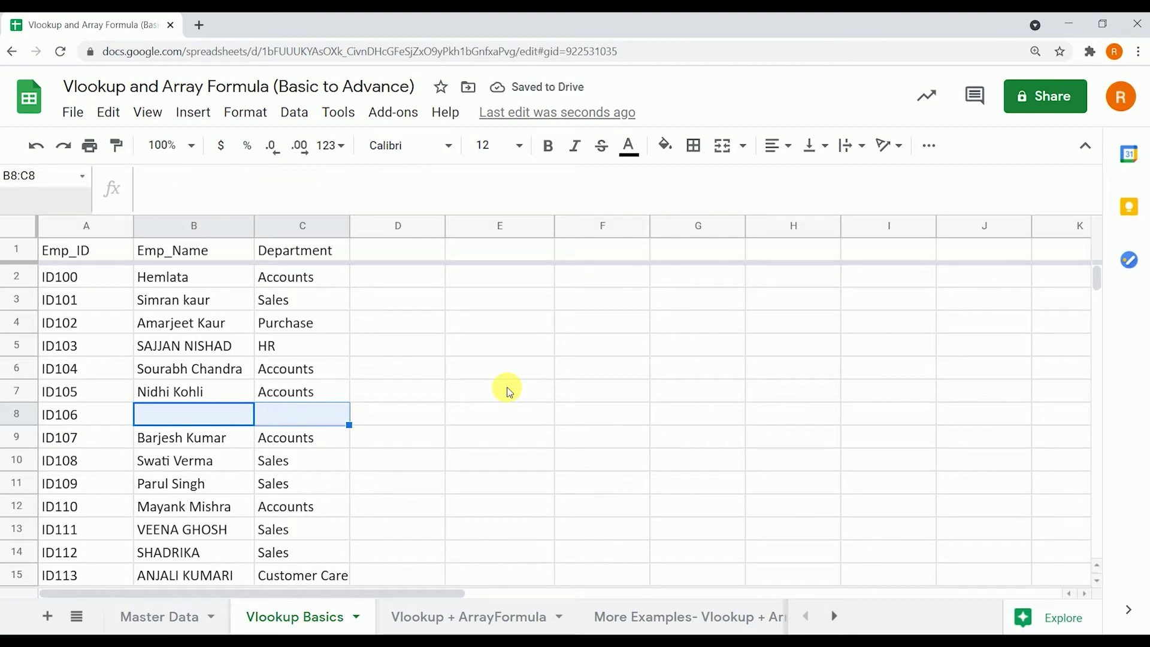
key("ctrl+z")
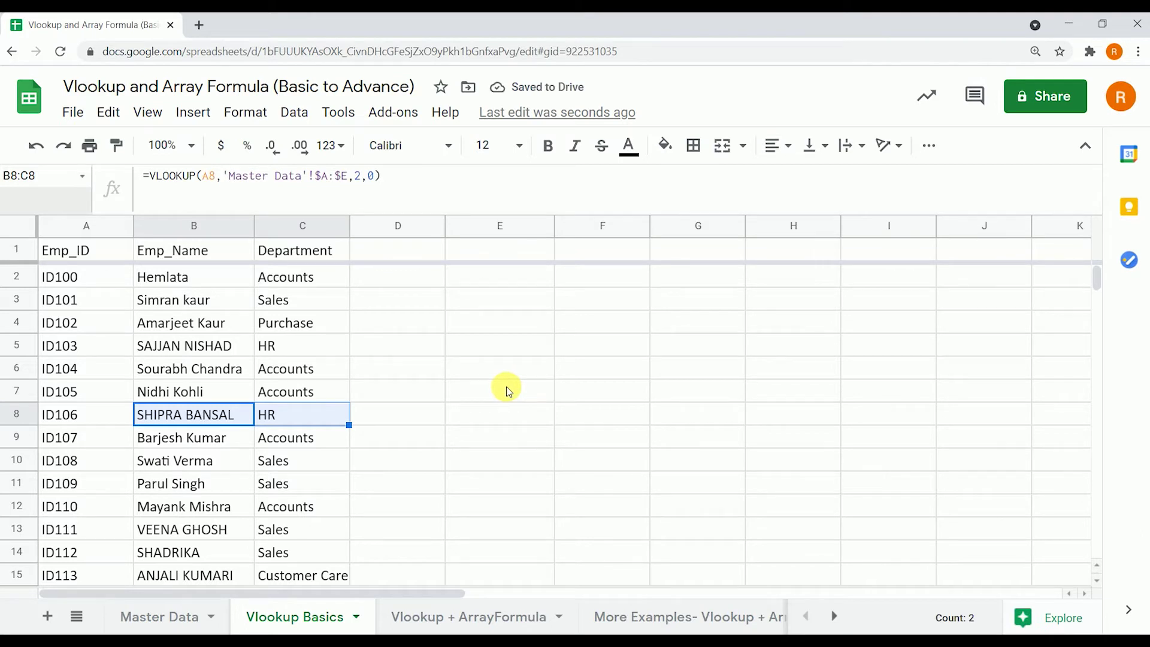
- On the Vlookup + ArrayFormula sheet, try to clear the ID106 results in B8:C8, undo it, and check the formula in B2
left_click(450, 628)
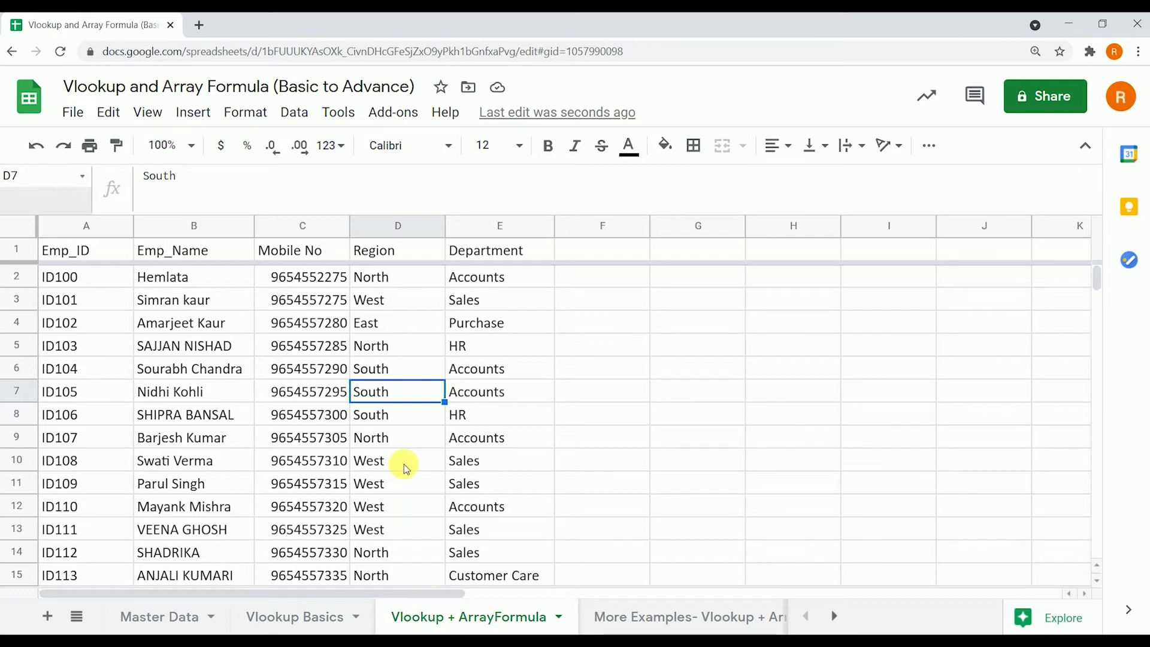
left_click_drag(216, 417, 295, 412)
key("Delete")
key("ctrl+z")
key("shift+Left")
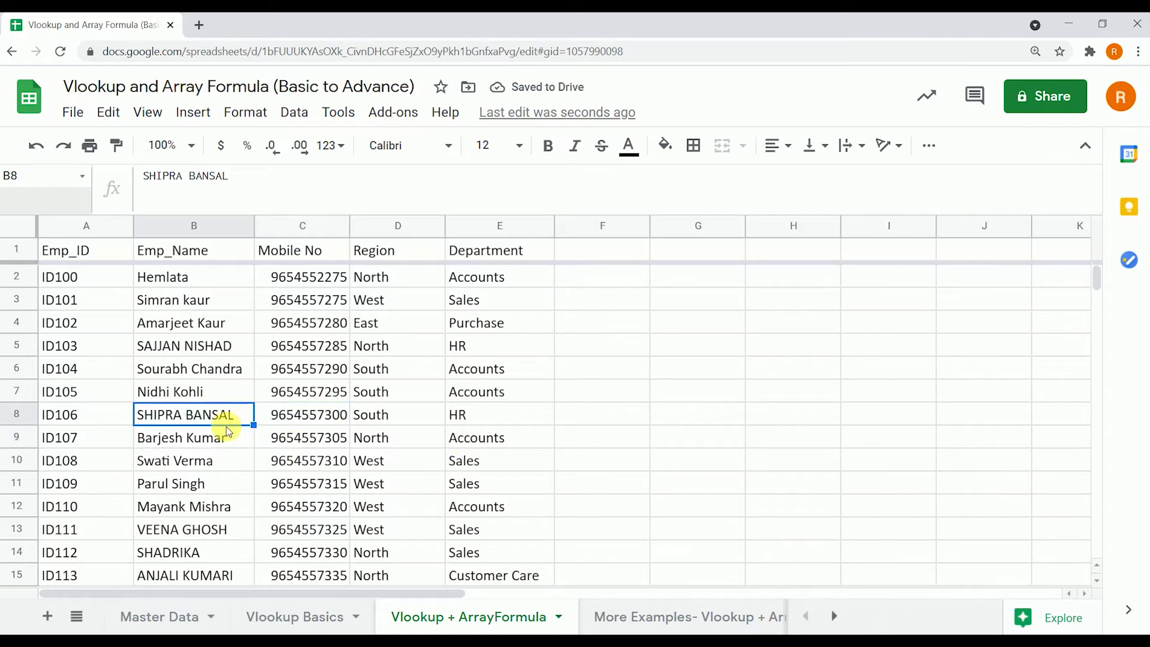
left_click(176, 277)
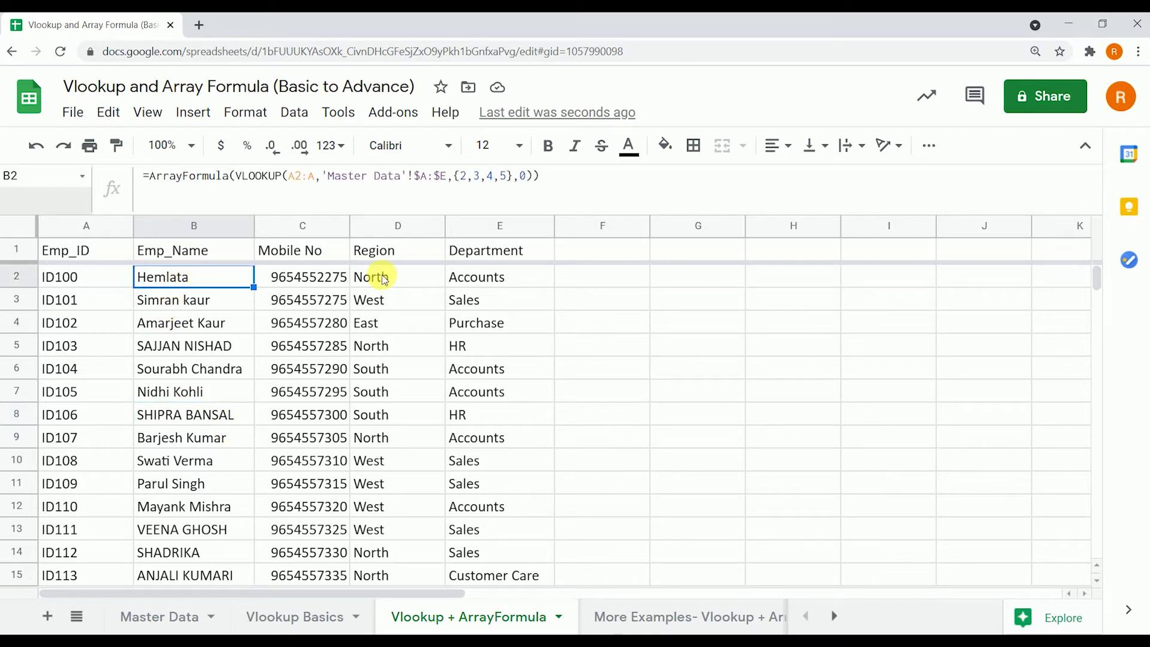
- Clear the ArrayFormula in B2 on the Vlookup + ArrayFormula sheet, and undo the clearing
key("Delete")
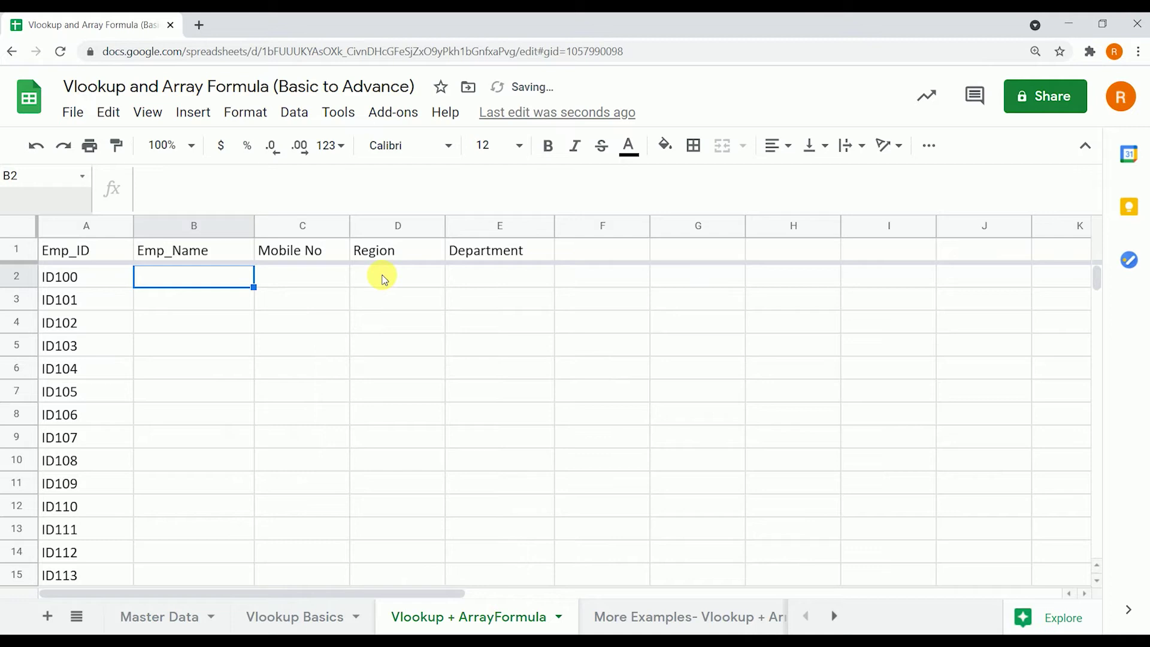
key("ctrl+z")
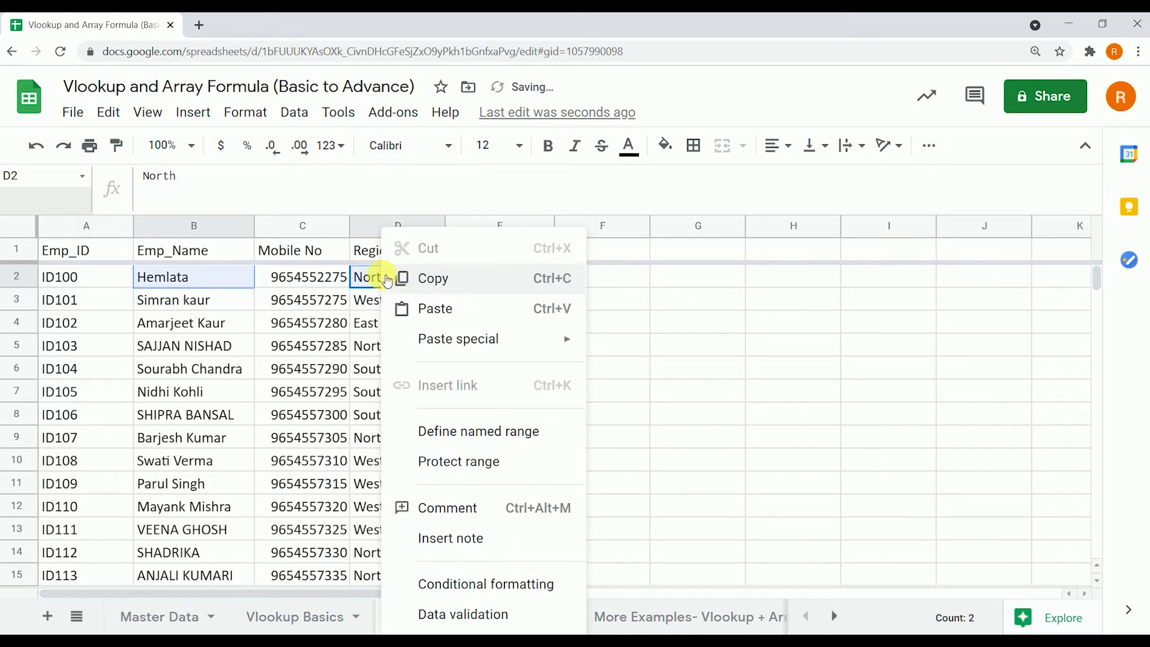
left_click(697, 299)
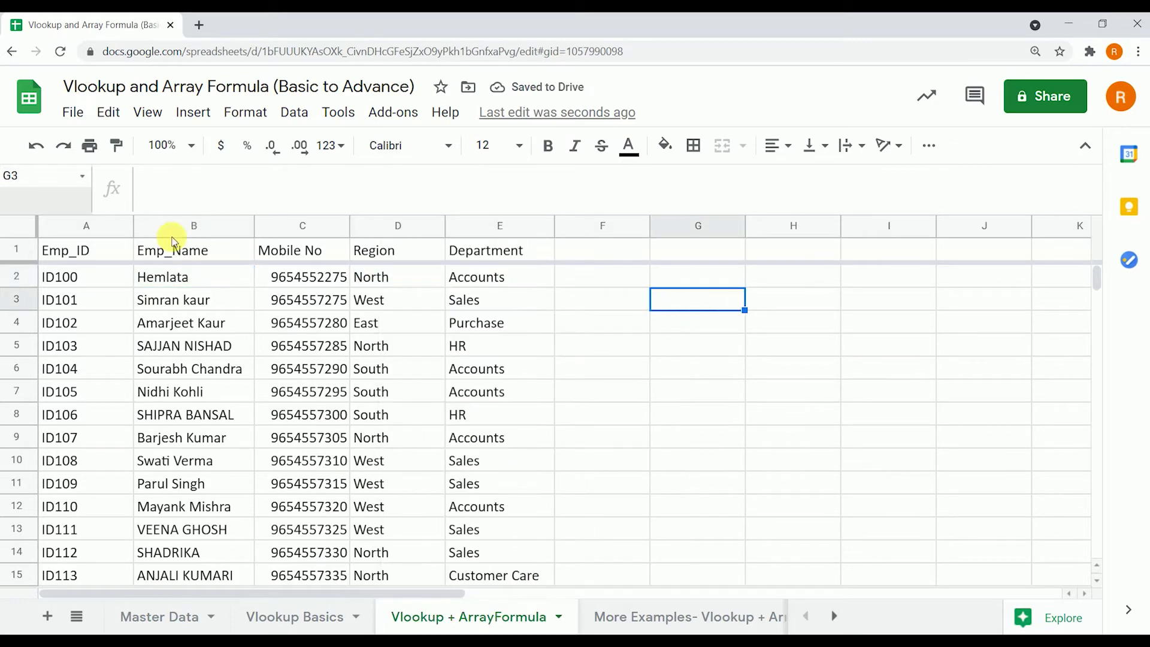
- Review the ArrayFormula in B2 and check its results around the last filled Emp_ID rows
left_click(181, 281)
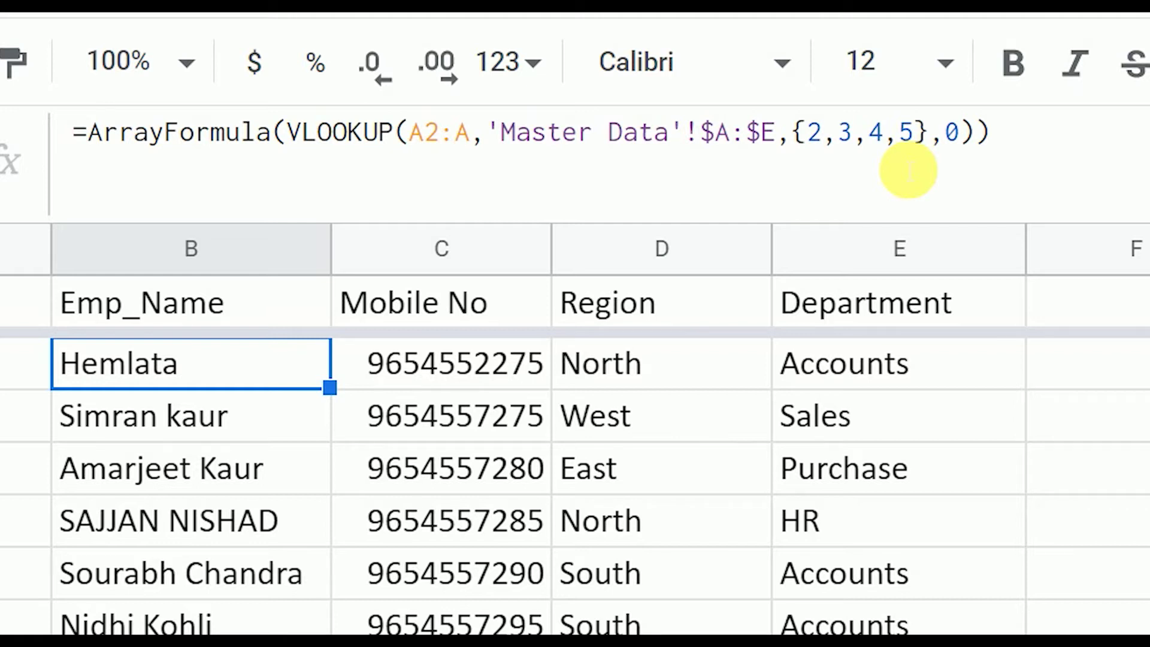
scroll(639, 498, "down", 5)
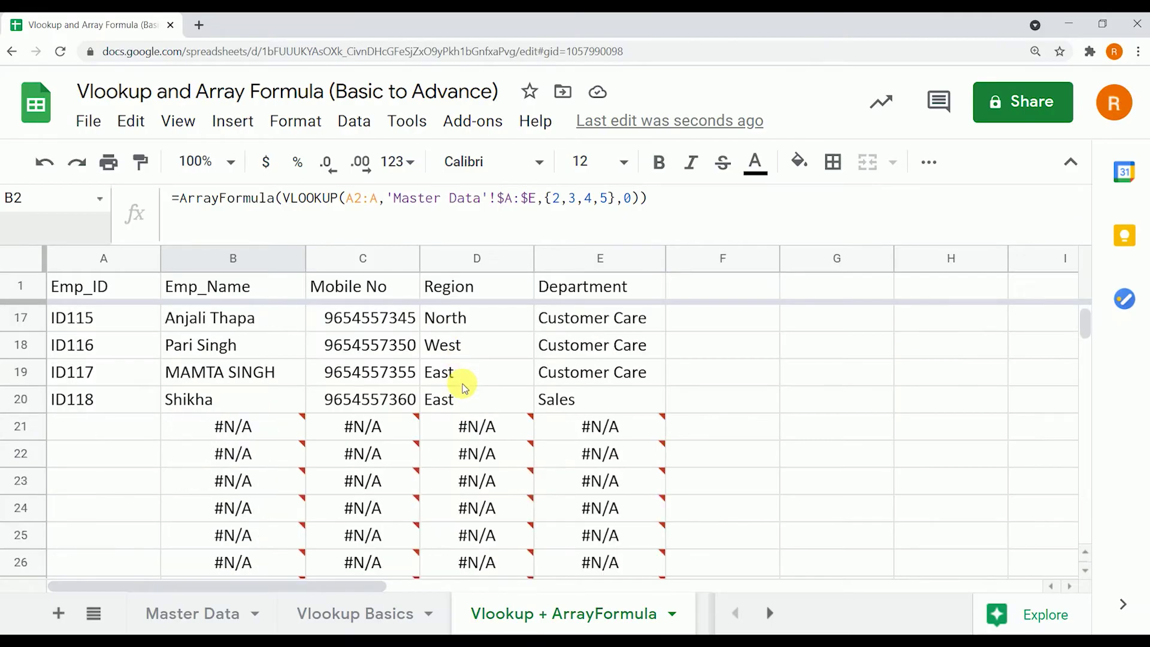
scroll(465, 386, "up", 1)
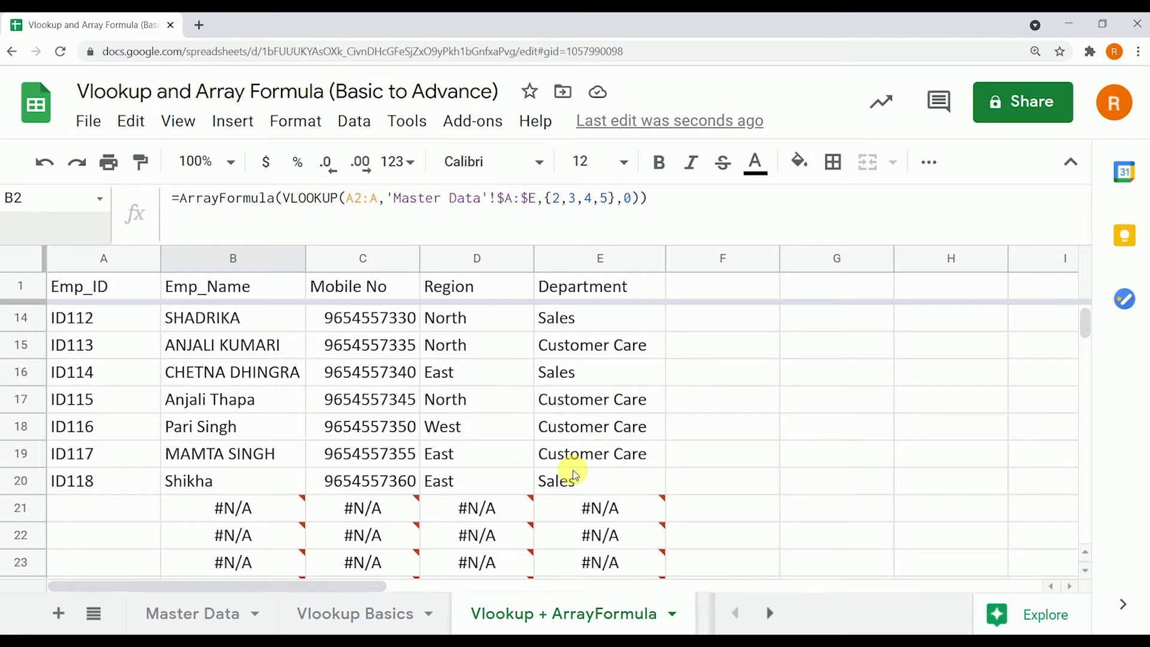
- On the Master Data sheet, enter ID120 as a new Emp_ID in A22
left_click(193, 612)
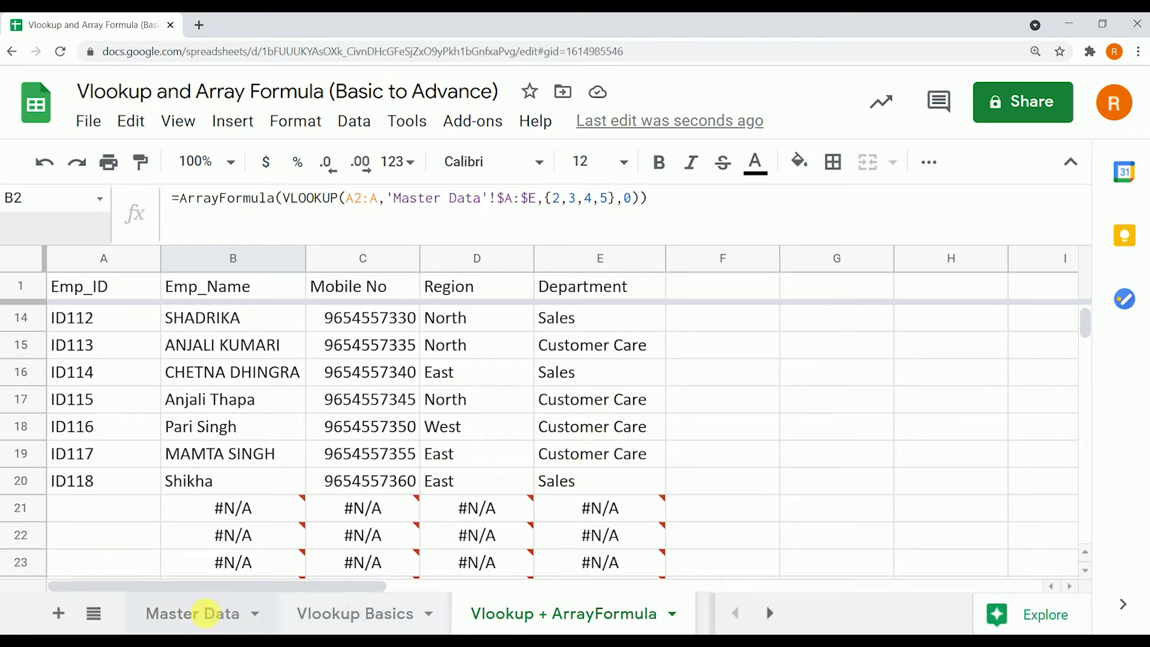
scroll(123, 513, "down", 1)
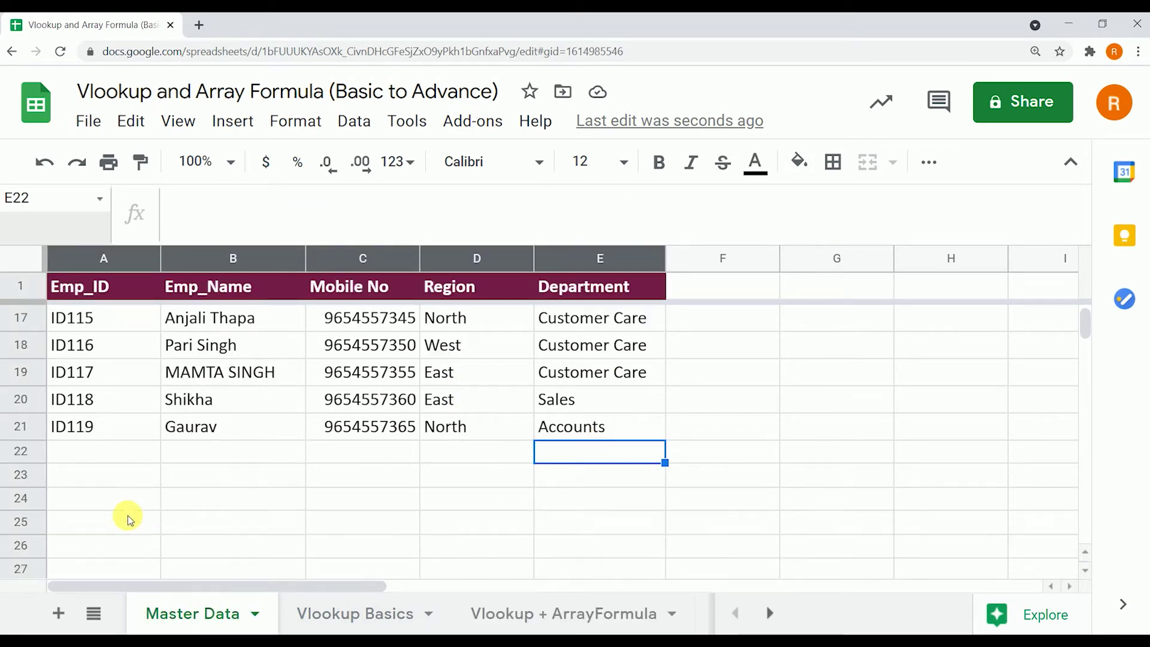
left_click(99, 458)
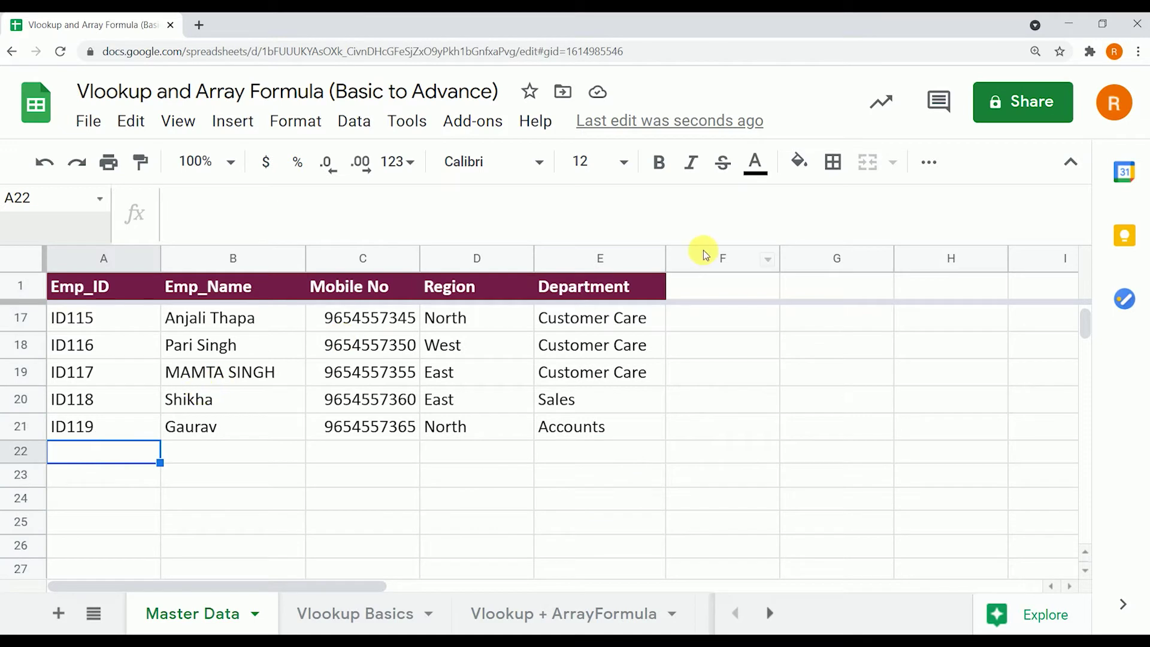
type("ID120")
key("Return")
key("Up")
key("Right")
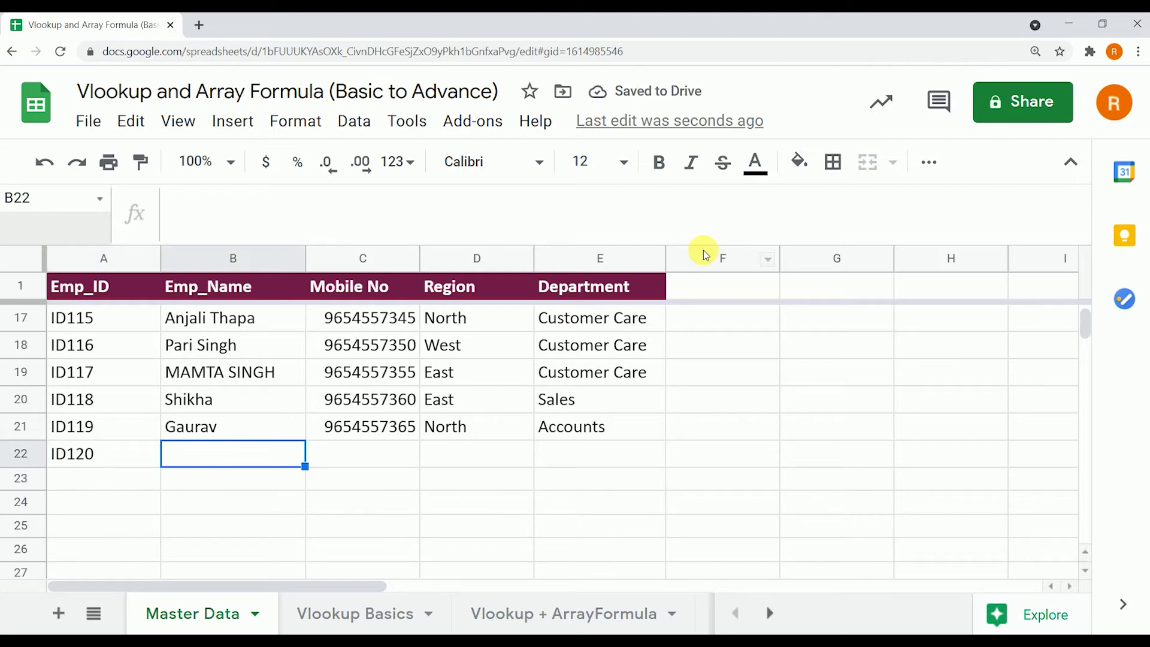
key("Up")
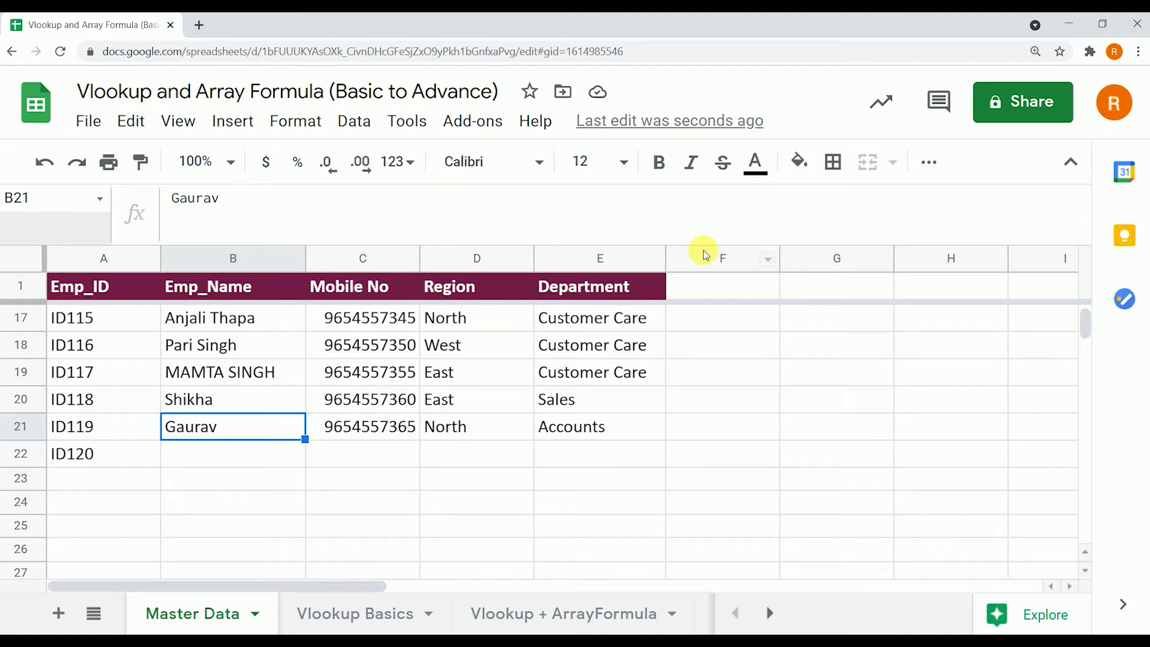
- On the Vlookup Basics sheet, inspect the Emp_ID and Emp_Name cells in row 22, below ID119
left_click(352, 613)
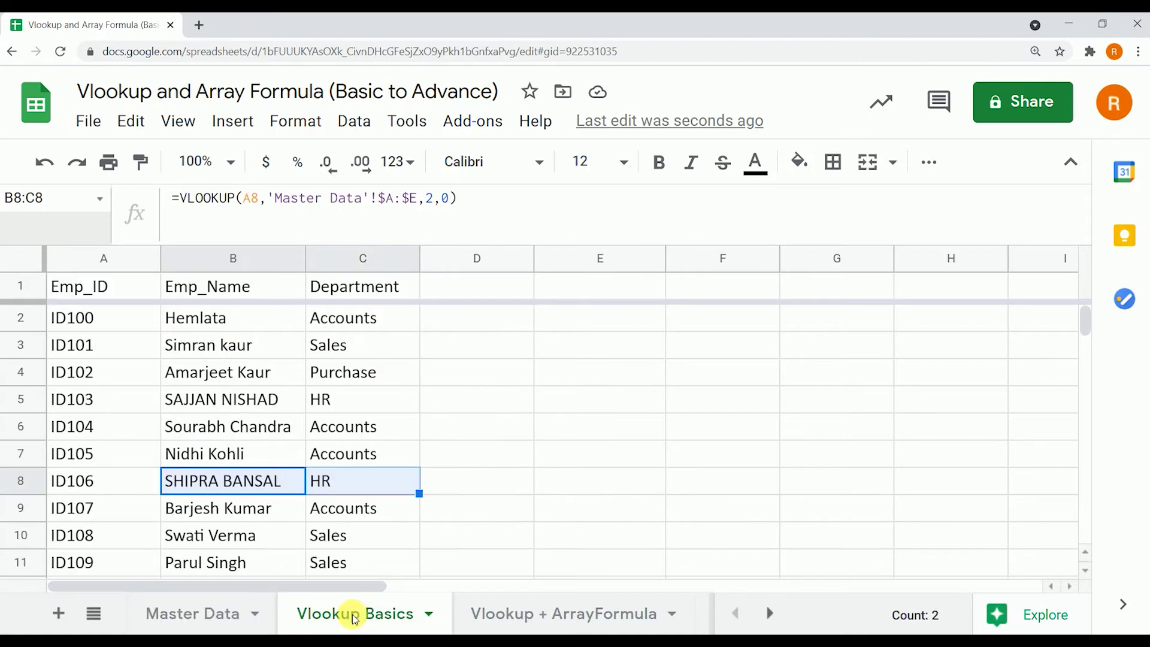
scroll(213, 359, "down", 5)
scroll(215, 328, "up", 2)
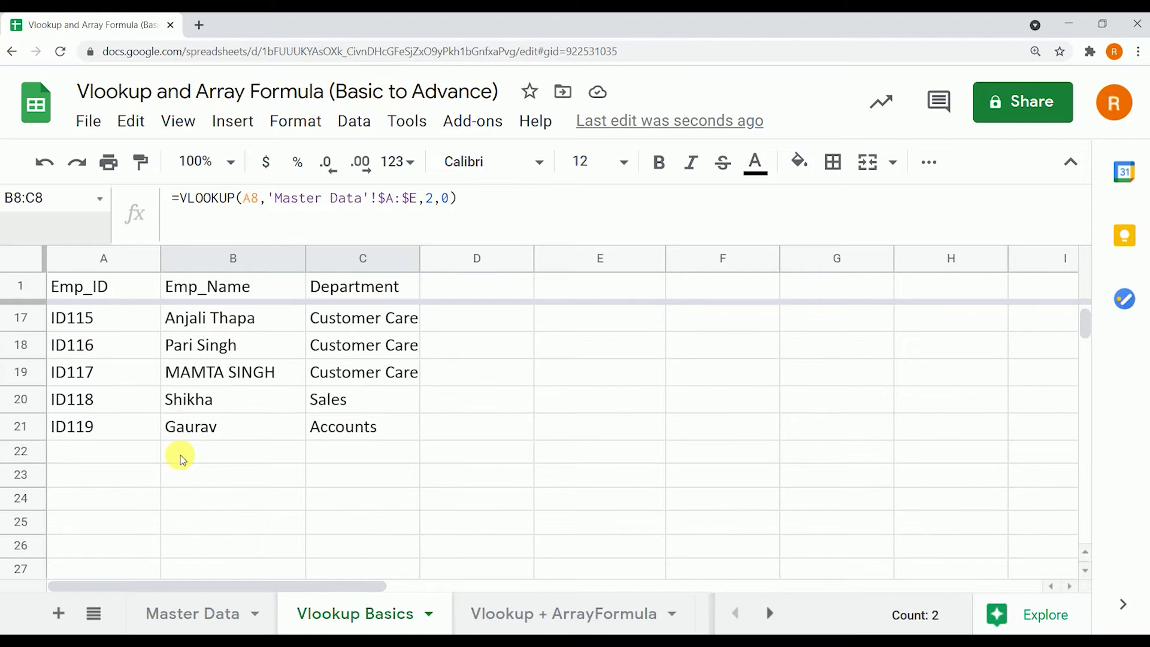
left_click(109, 451)
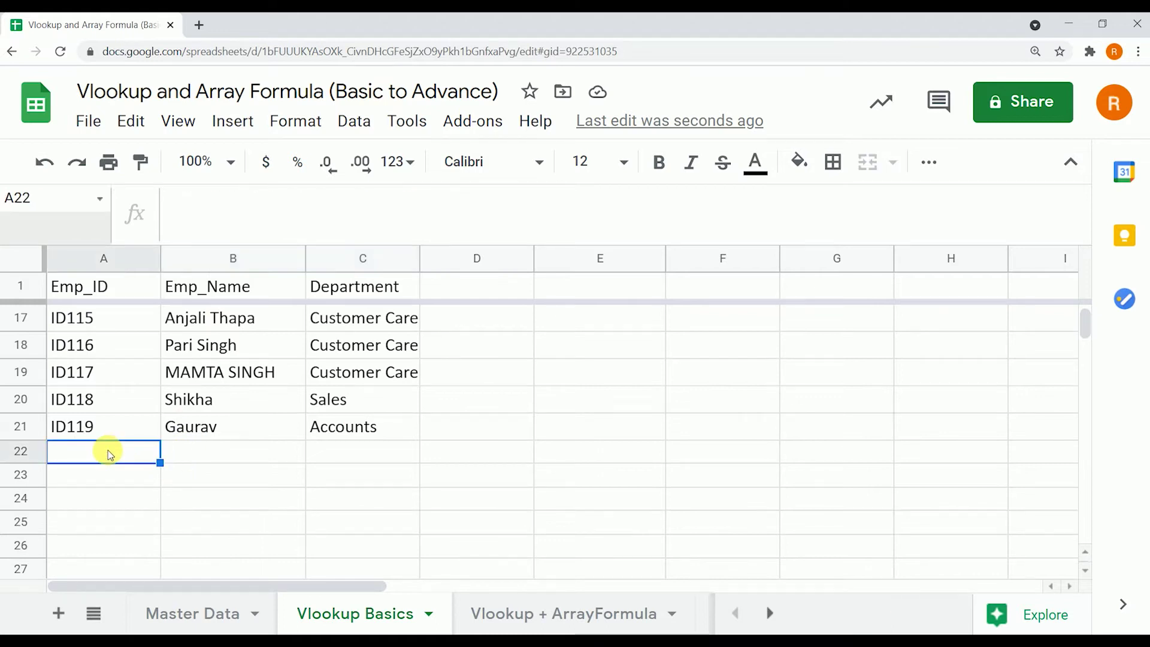
left_click(203, 461)
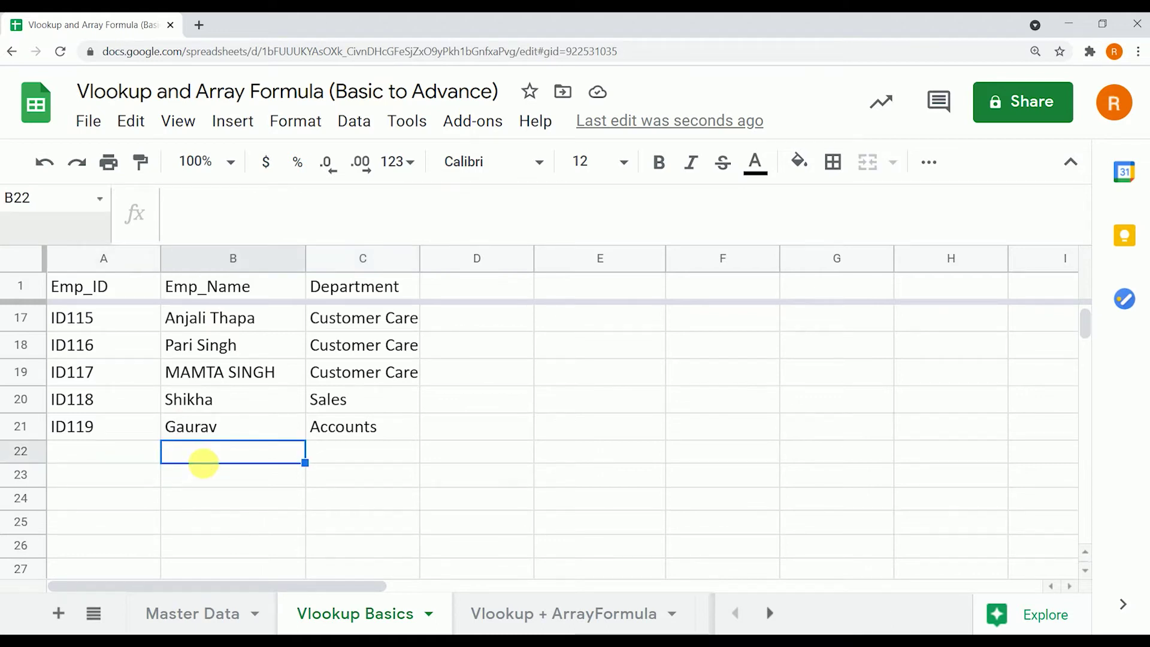
- On the Master Data sheet, enter the new employee's first name in B22 for ID120
left_click(235, 622)
left_click(232, 465)
type("Sachin")
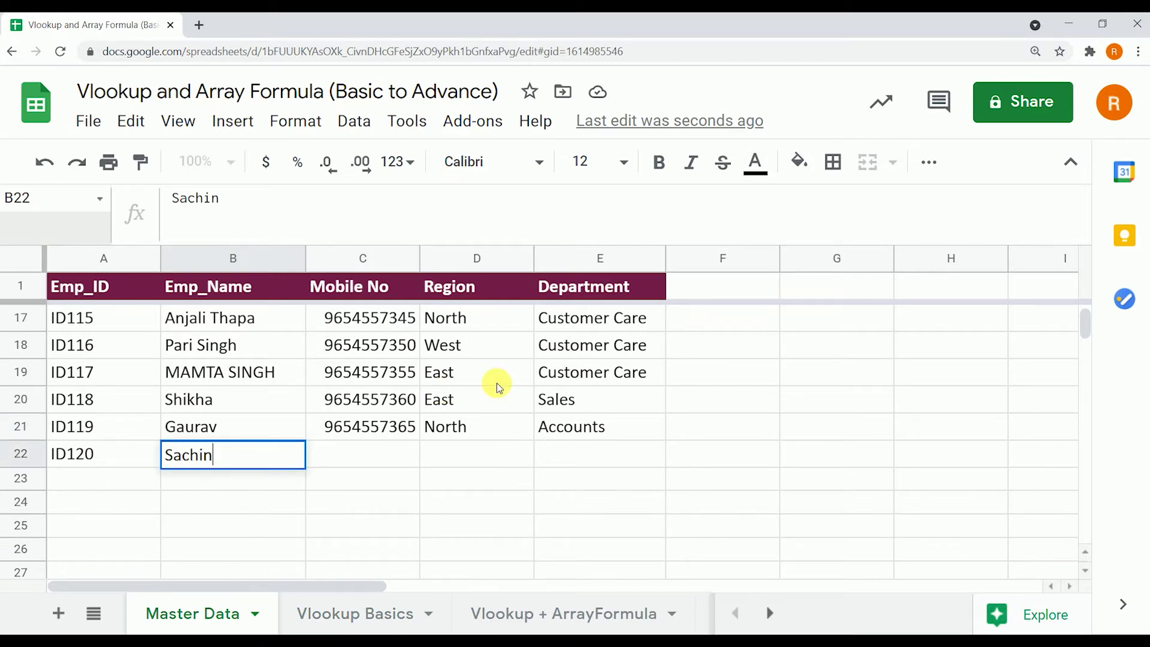
key("Return")
key("Up")
key("Right")
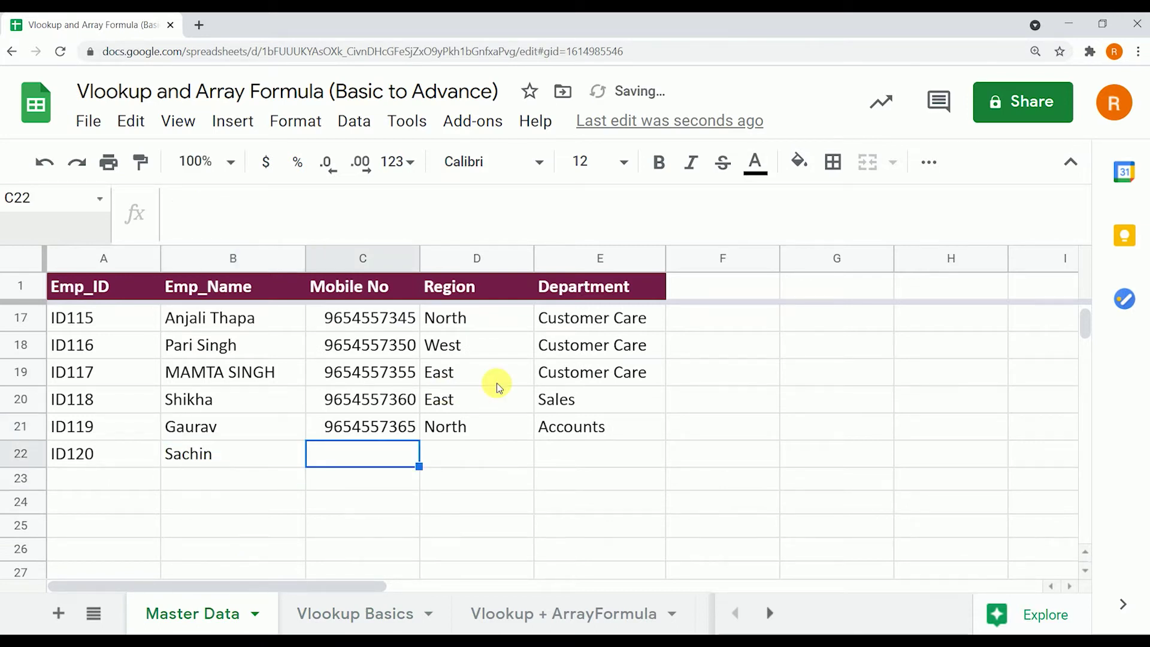
- Copy the mobile number of ID119 into C22 for ID120 and change its last two digits to 70
key("Up")
key("Down")
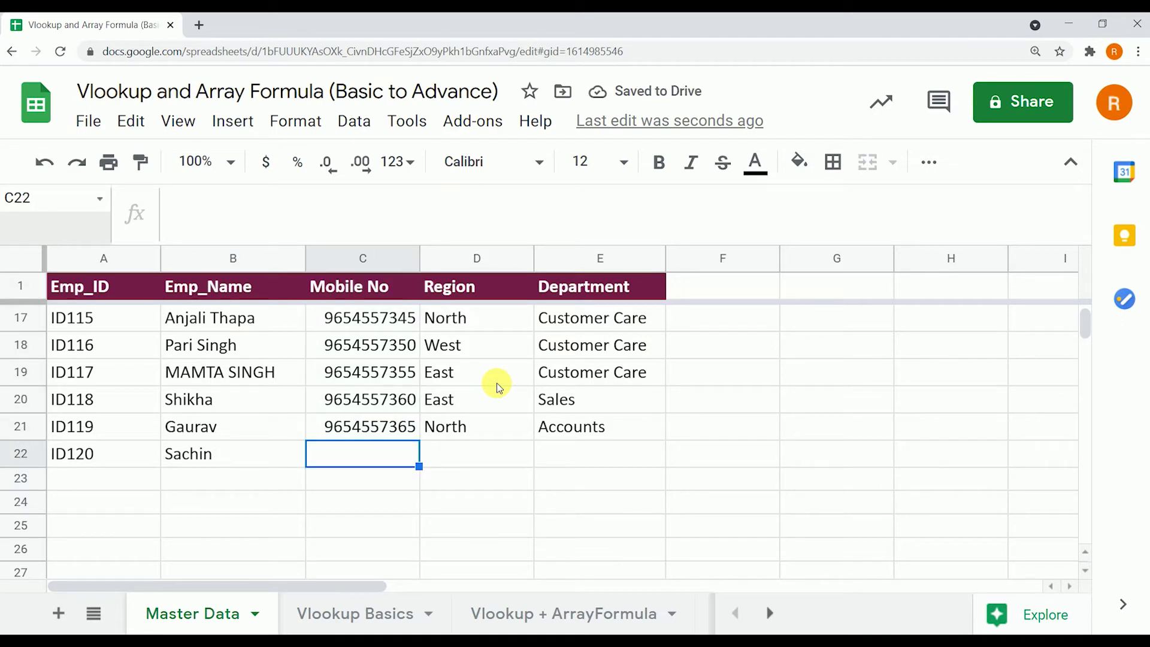
key("Up")
key("ctrl+c")
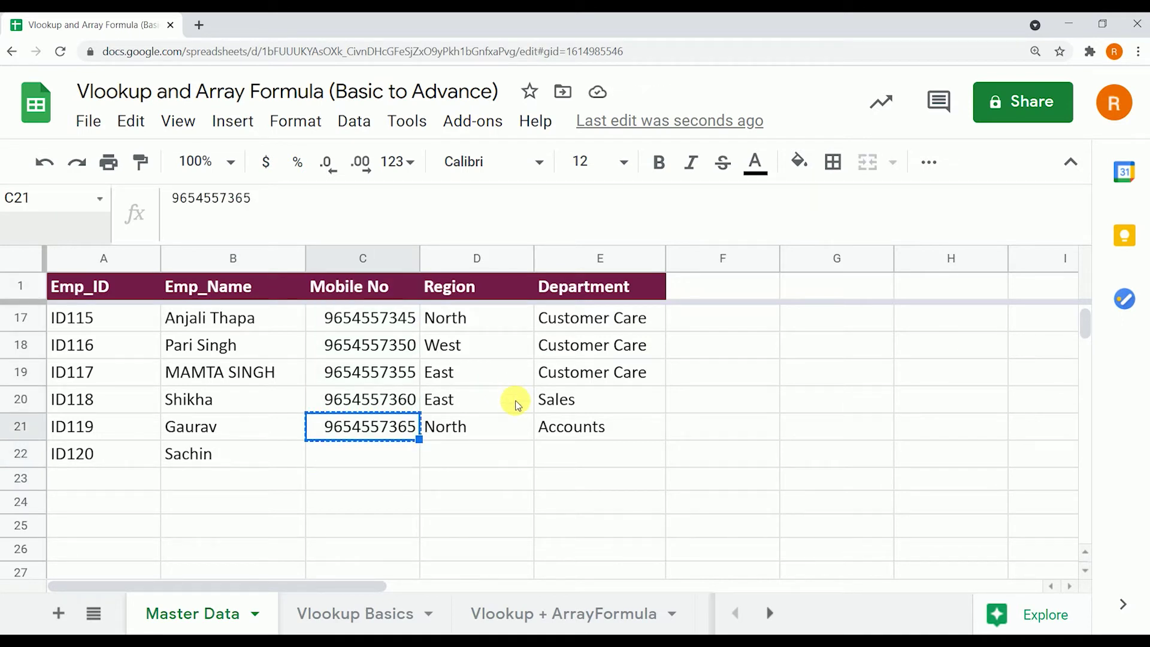
key("Down")
key("ctrl+v")
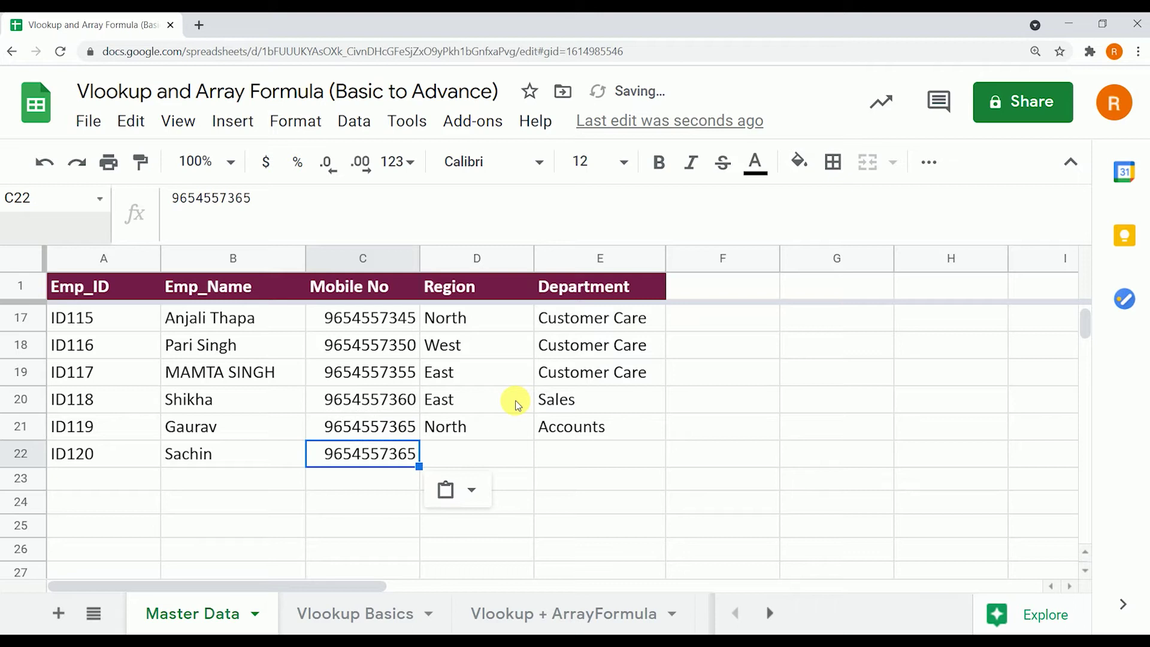
key("F2")
key("BackSpace")
key("BackSpace")
type("70")
key("Return")
key("Up")
key("Right")
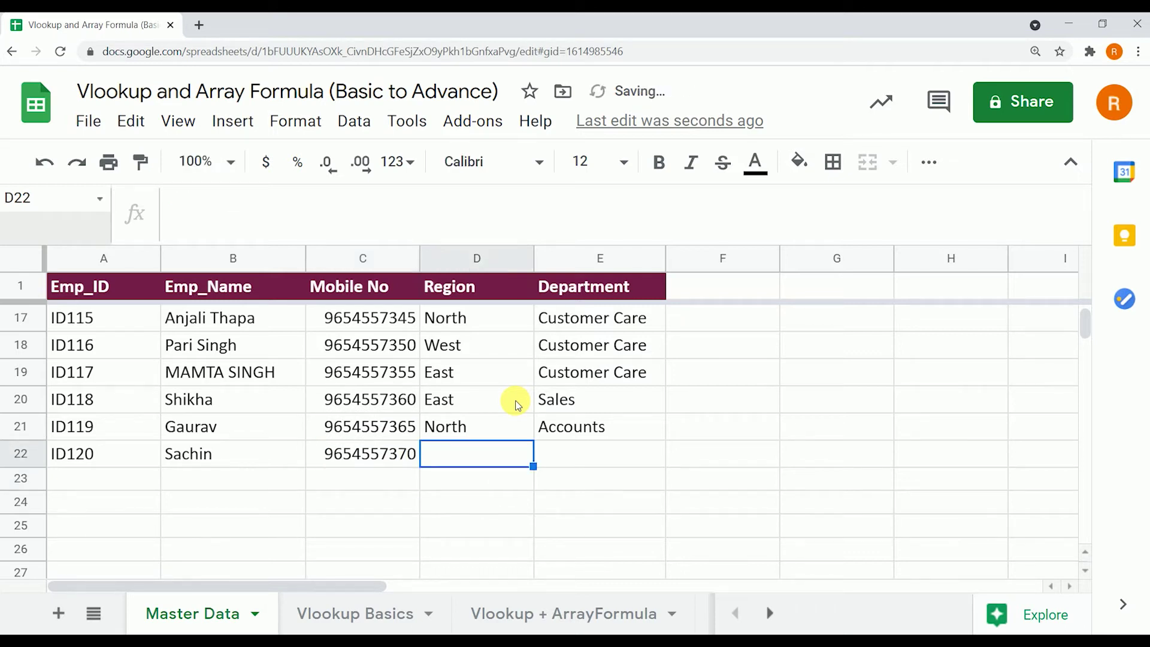
- Complete the ID120 record with West as the Region in D22 and HR as the Department in E22
type("West")
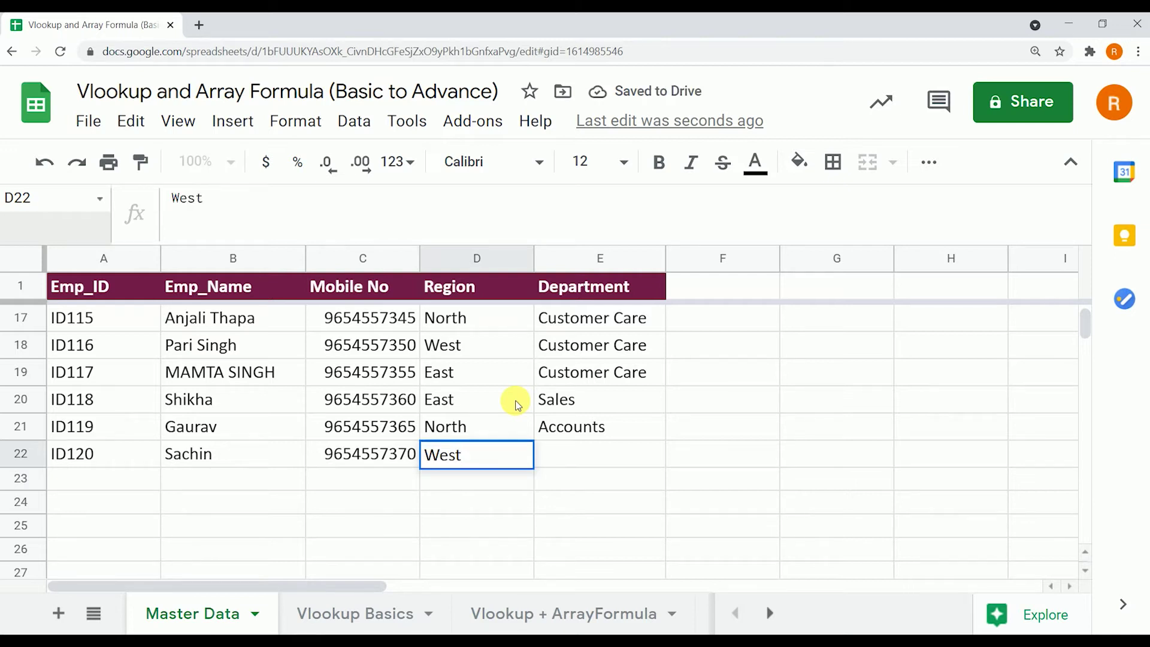
key("Return")
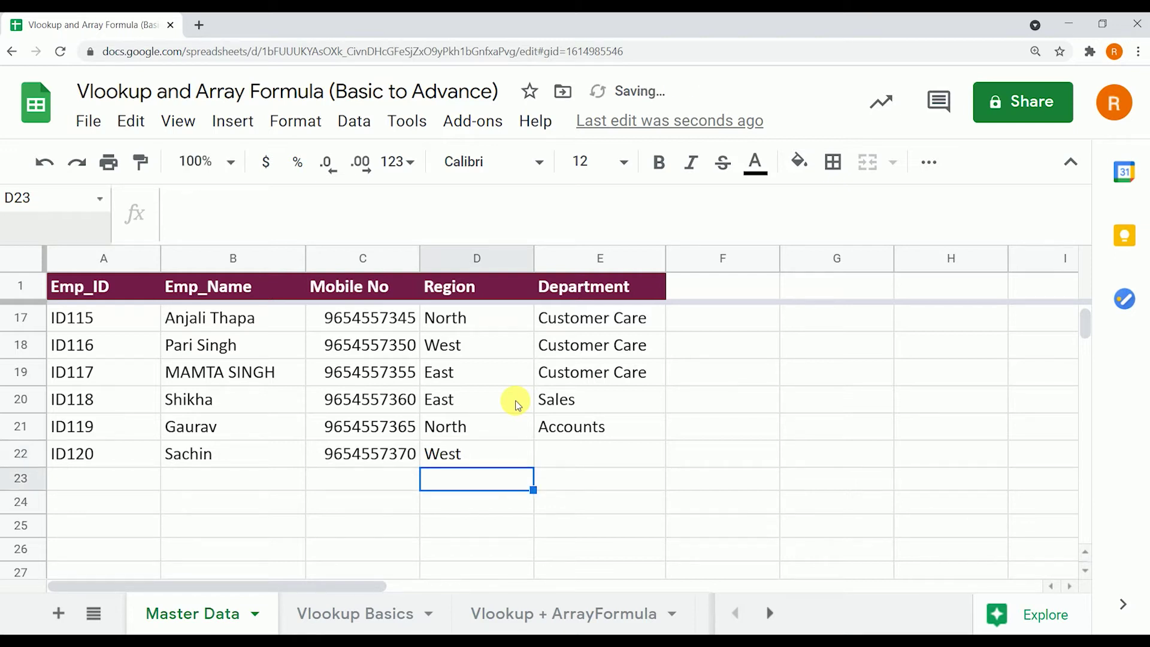
key("Up")
key("Right")
type("HR")
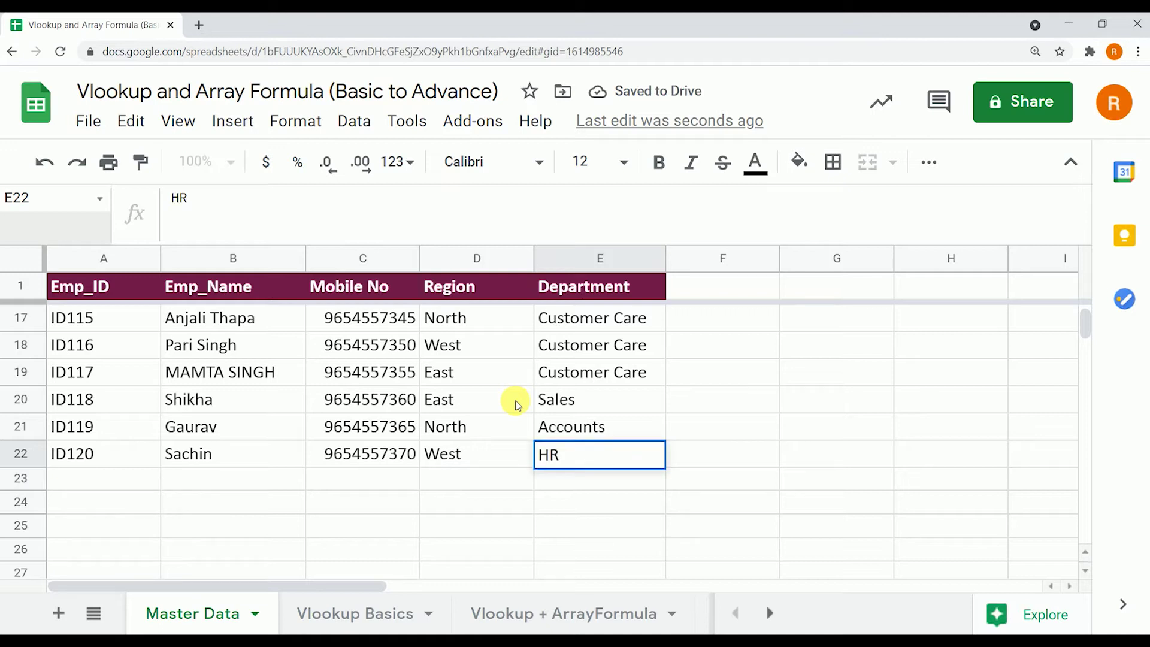
key("Return")
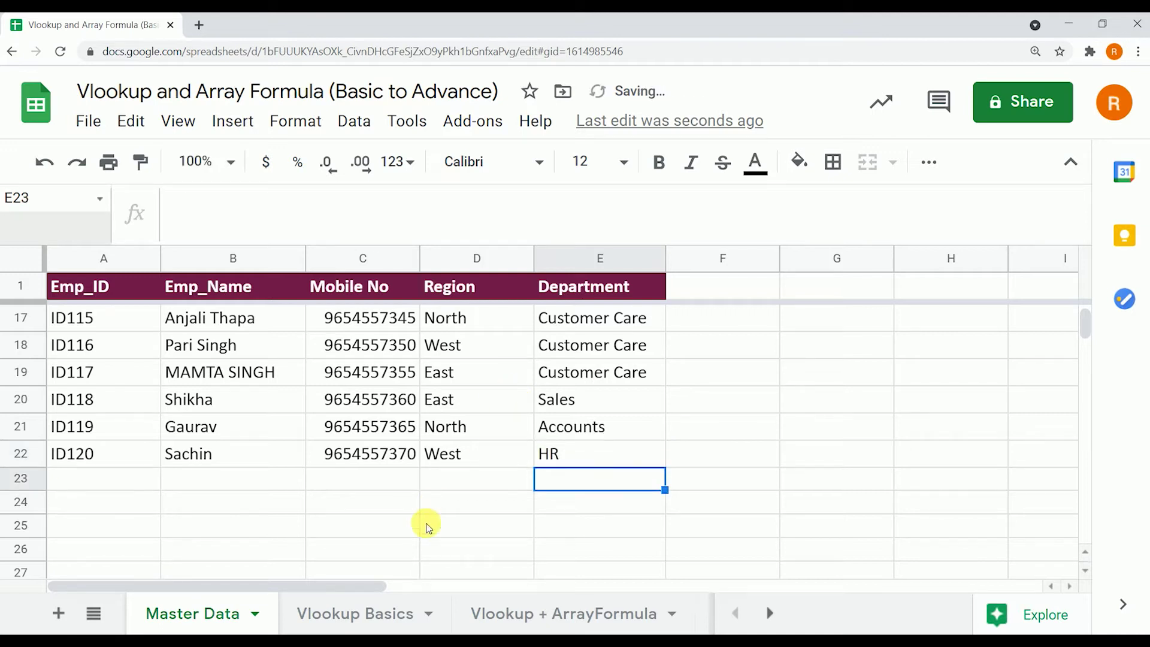
- On the Vlookup Basics sheet, add ID120 in A22 below the existing Emp_IDs
left_click(368, 612)
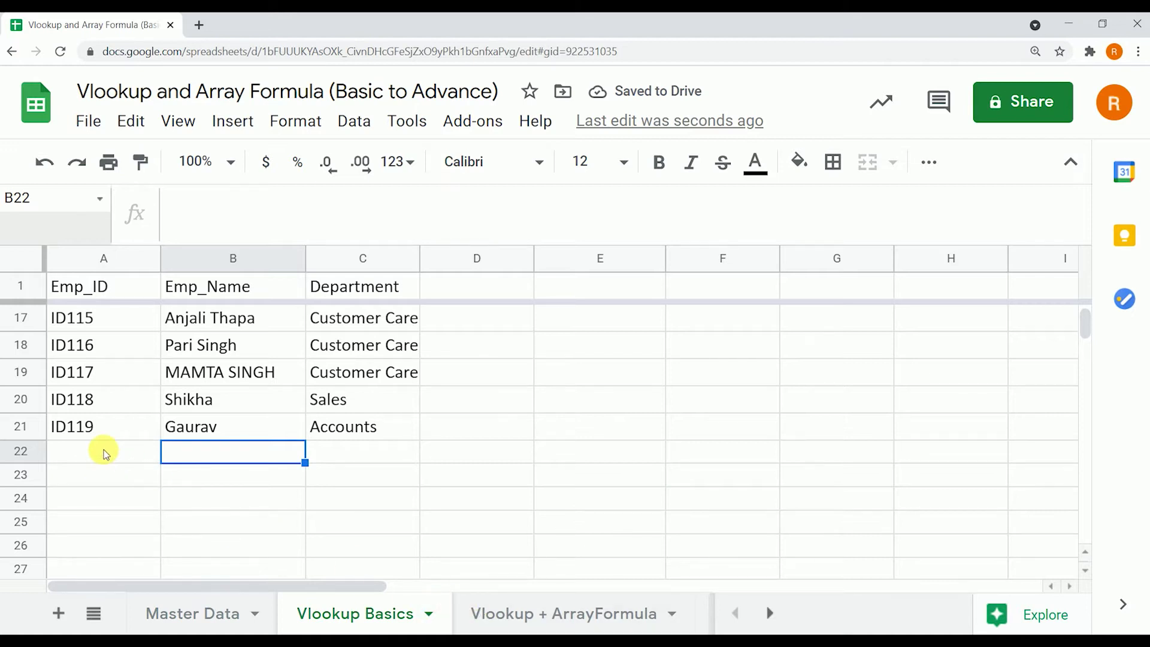
left_click(118, 452)
type("I")
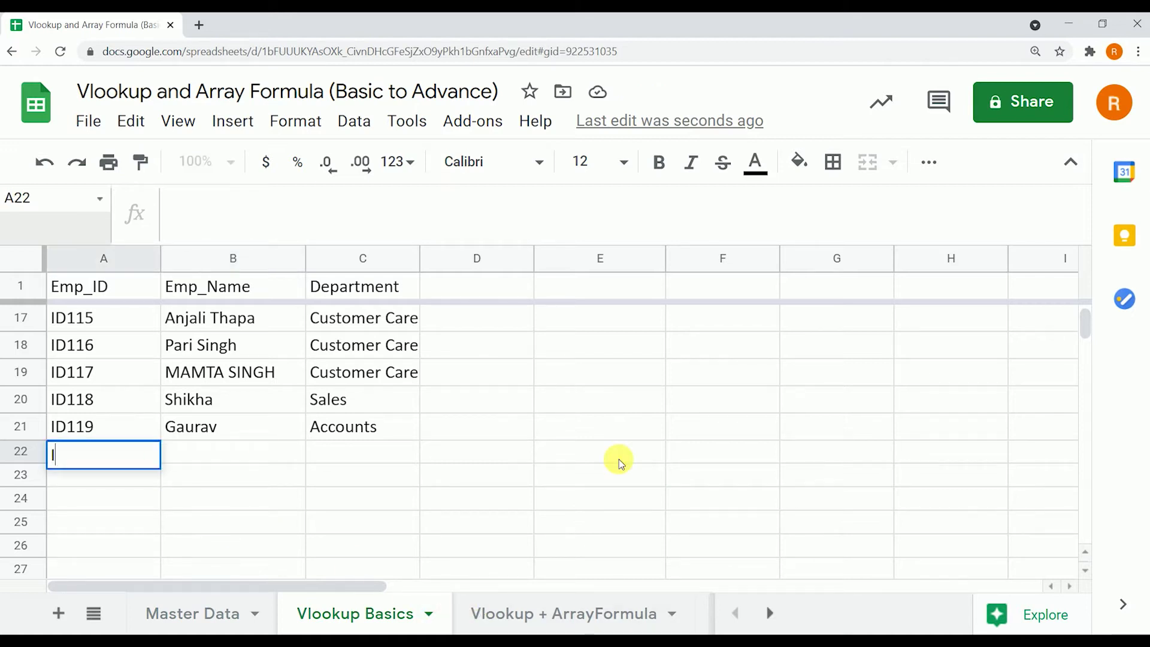
type("D120")
key("Return")
- Copy the Emp_Name VLOOKUP formula of ID119 from B21
key("Up")
key("Right")
key("Up")
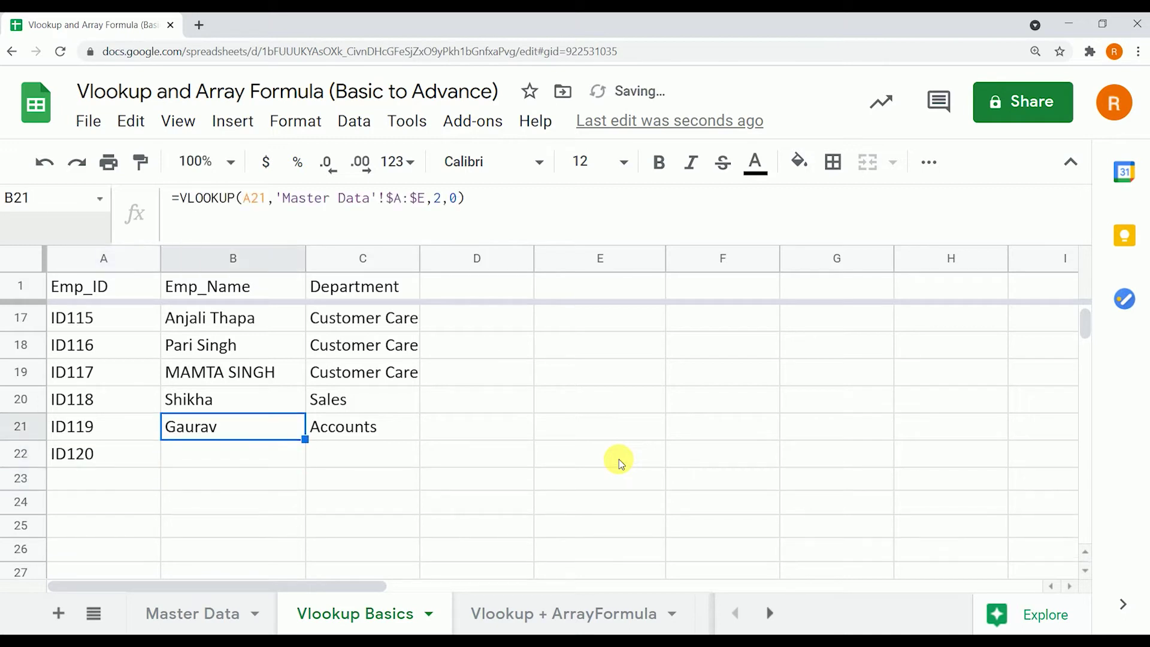
key("ctrl+c")
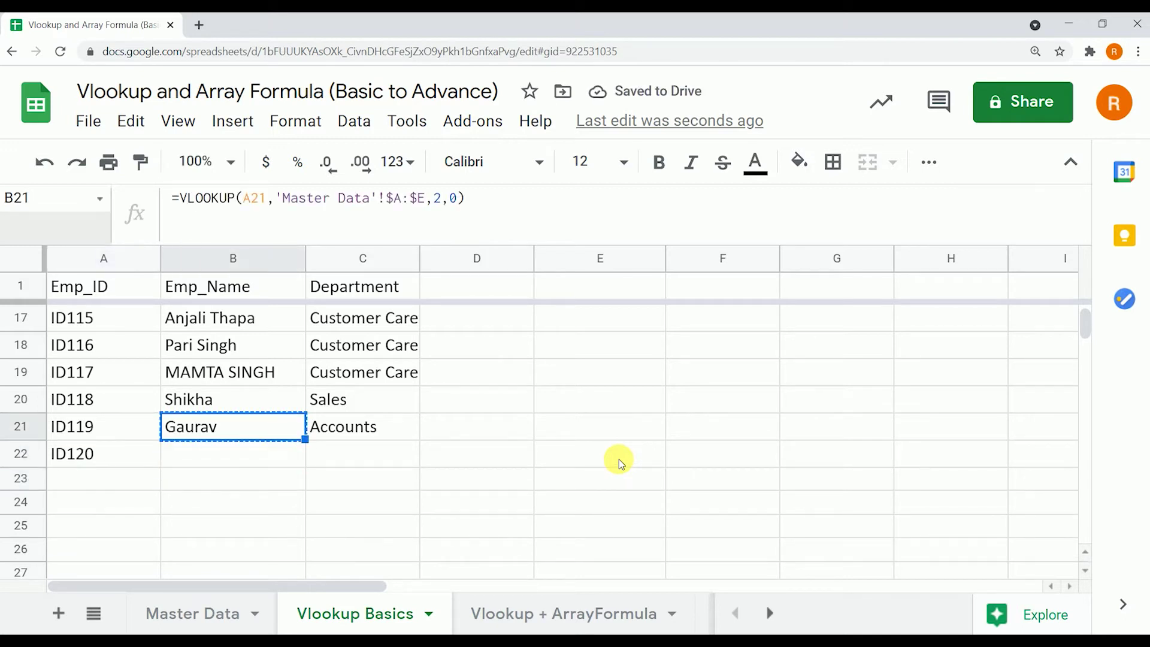
- Copy the VLOOKUP formulas for employee name and department from row 21 into B22 and C22 on the Vlookup Basics sheet
key("Down")
key("ctrl+v")
key("Right")
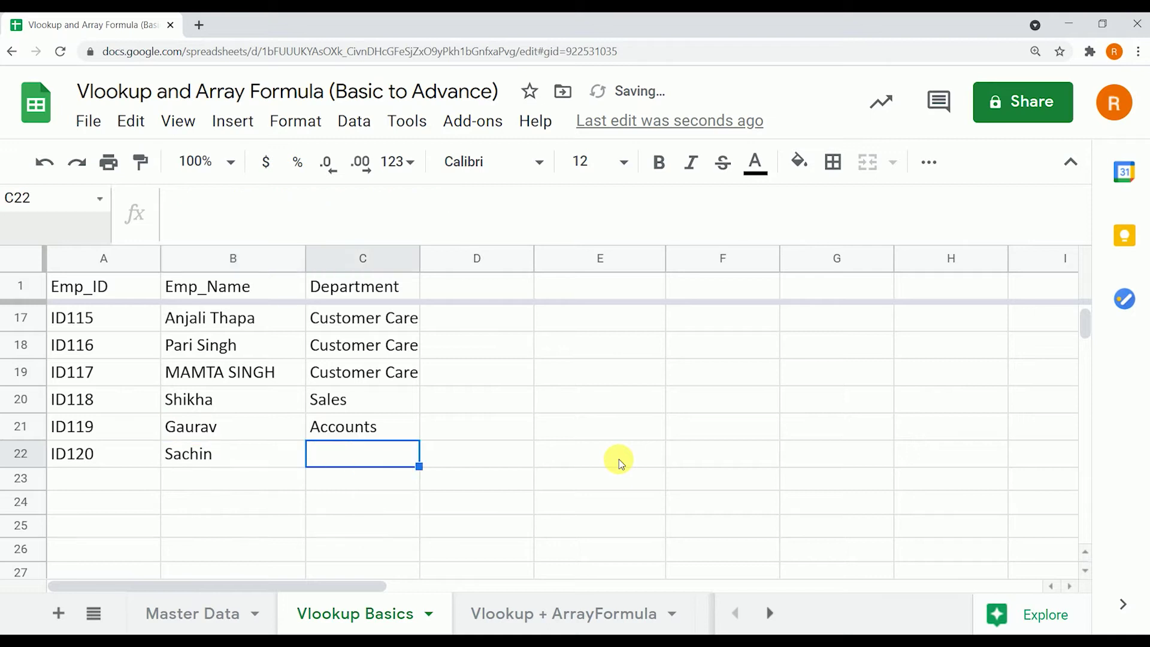
key("Up")
key("ctrl+c")
key("Down")
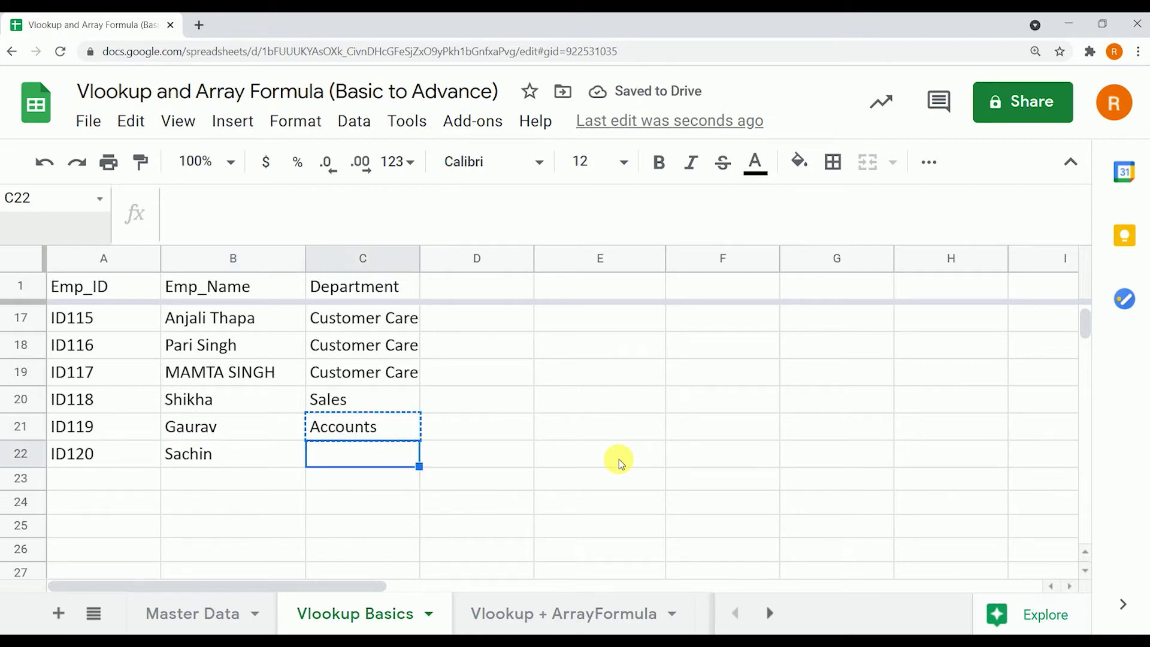
key("ctrl+v")
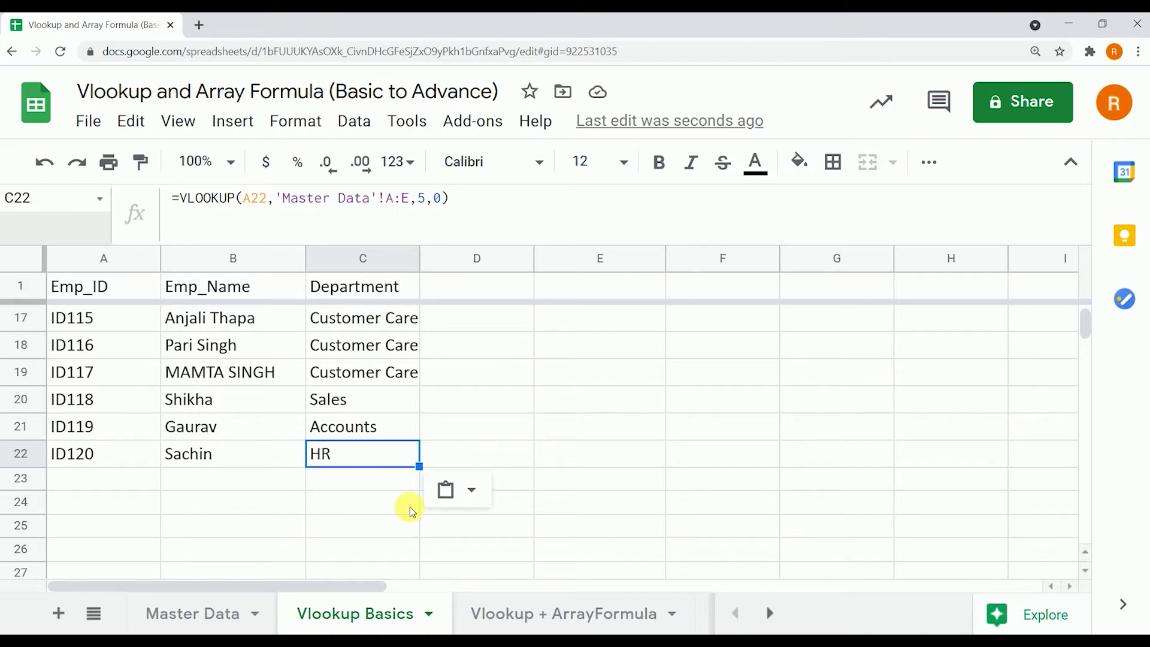
- Continue the sequence of employee IDs in A21 and A22 of the Vlookup + ArrayFormula sheet
left_click(500, 614)
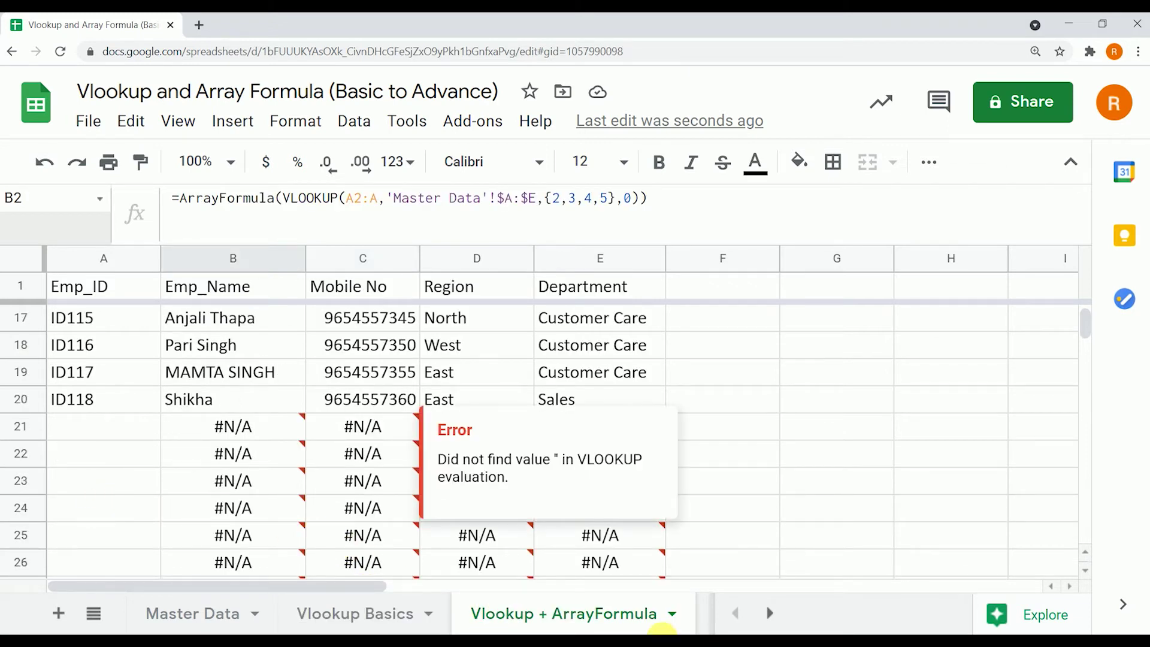
left_click(83, 430)
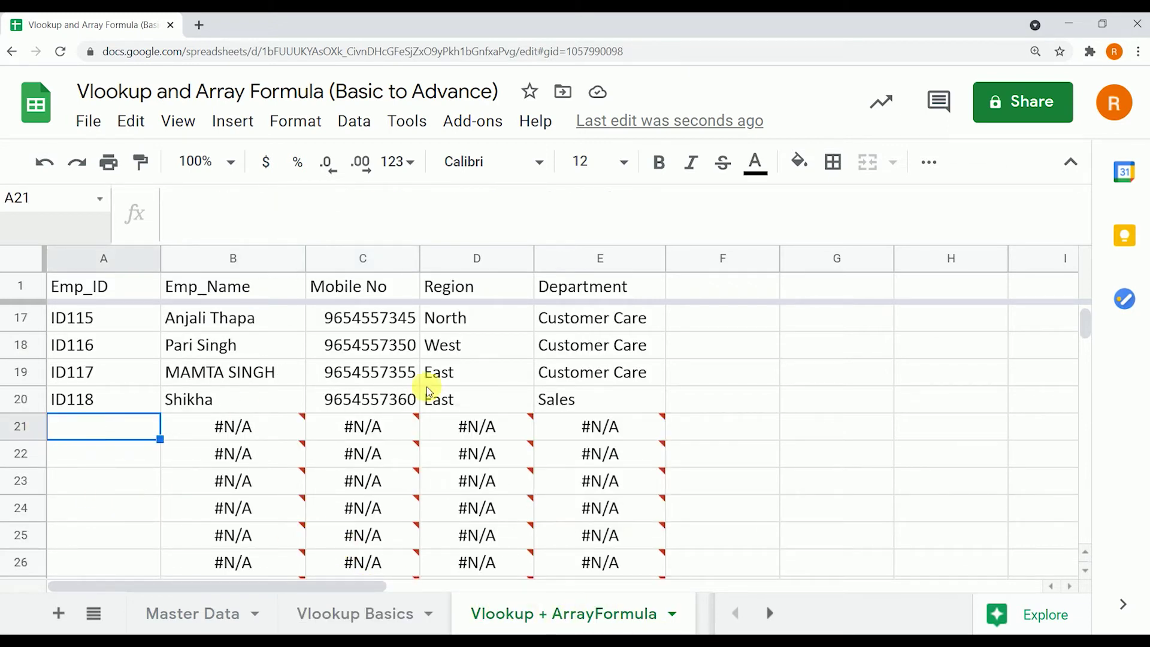
type("ID119")
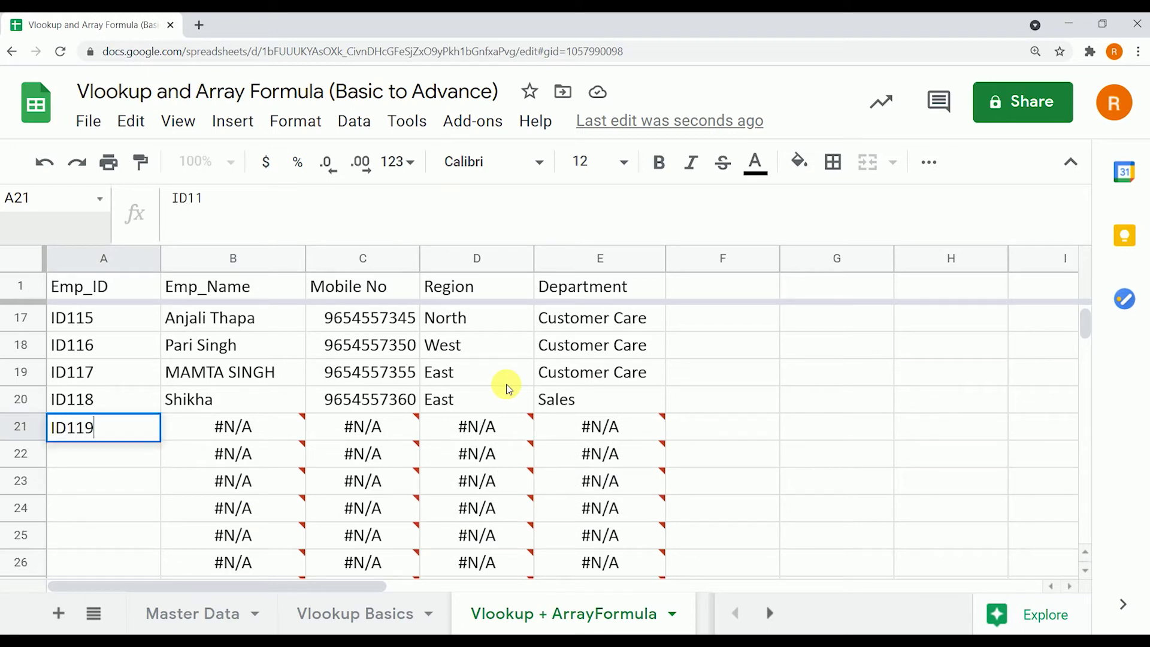
key("Return")
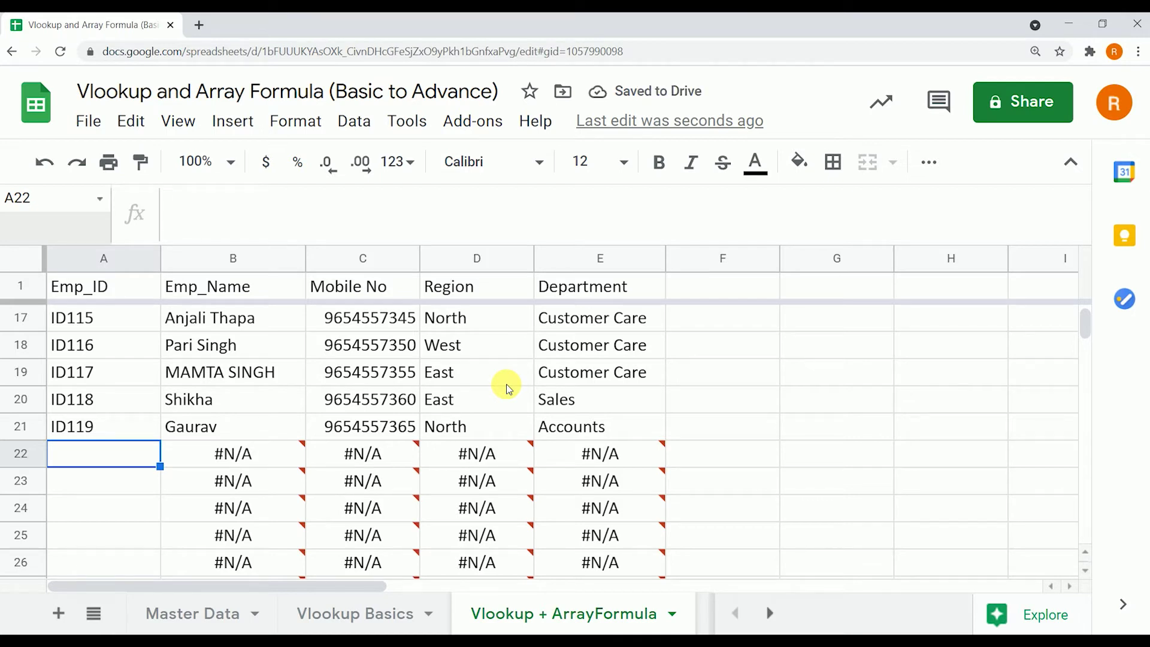
type("ID120")
key("Return")
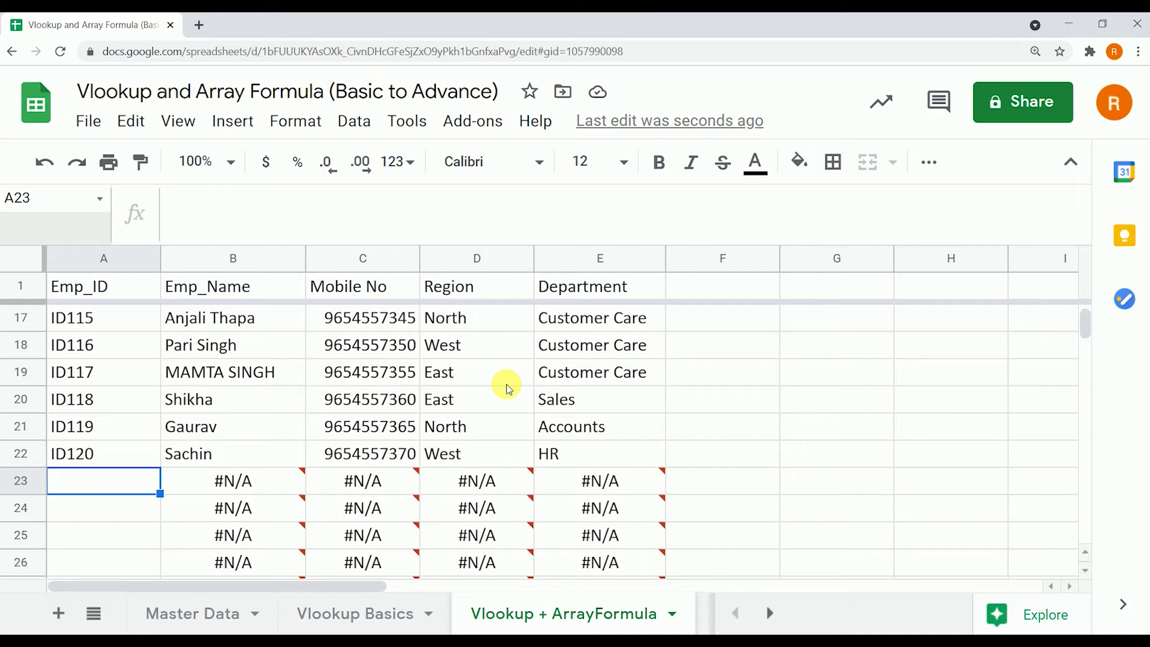
- Review the ArrayFormula VLOOKUP in B2, leaving it as it is
scroll(501, 415, "up", 5)
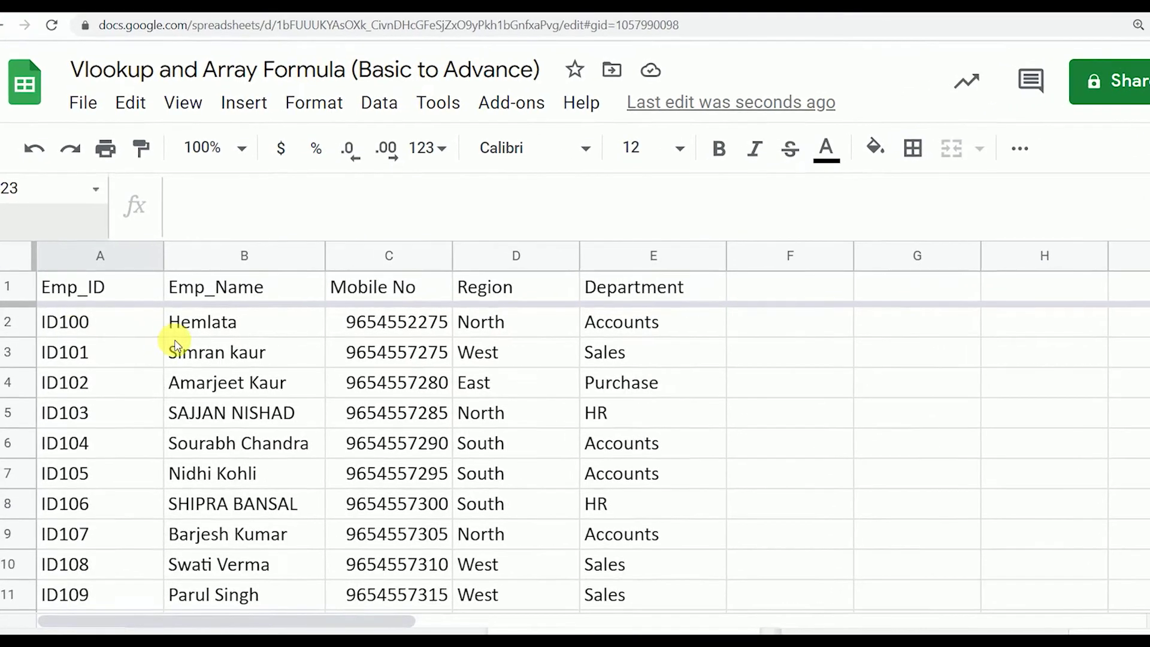
left_click(204, 322)
triple_click(391, 190)
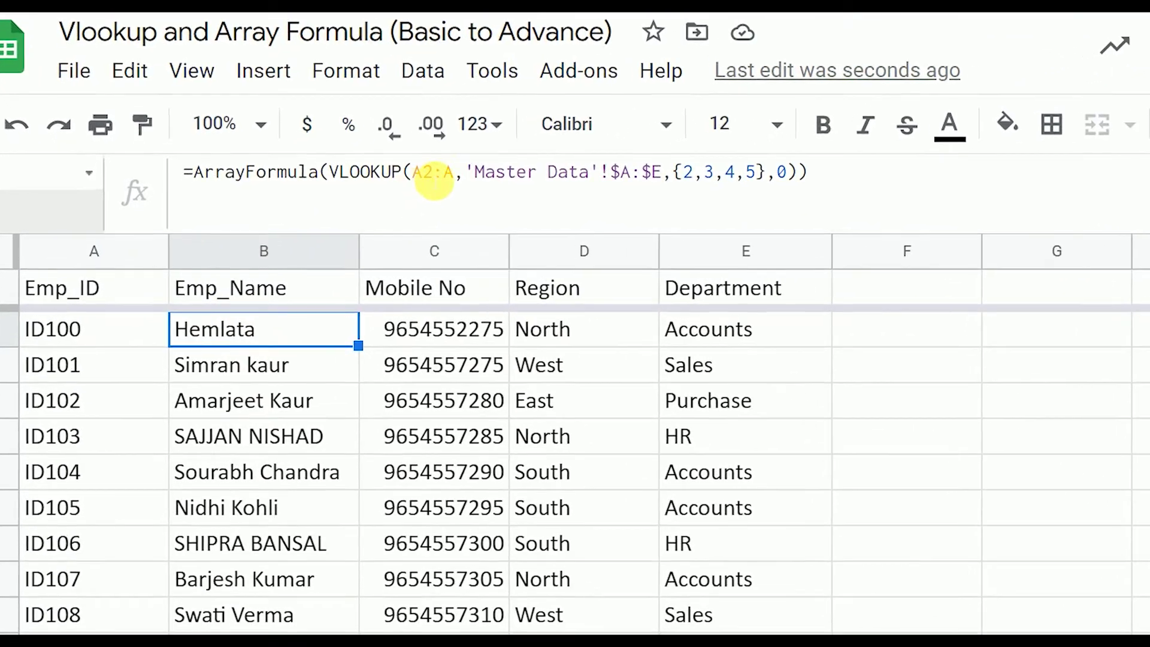
double_click(534, 212)
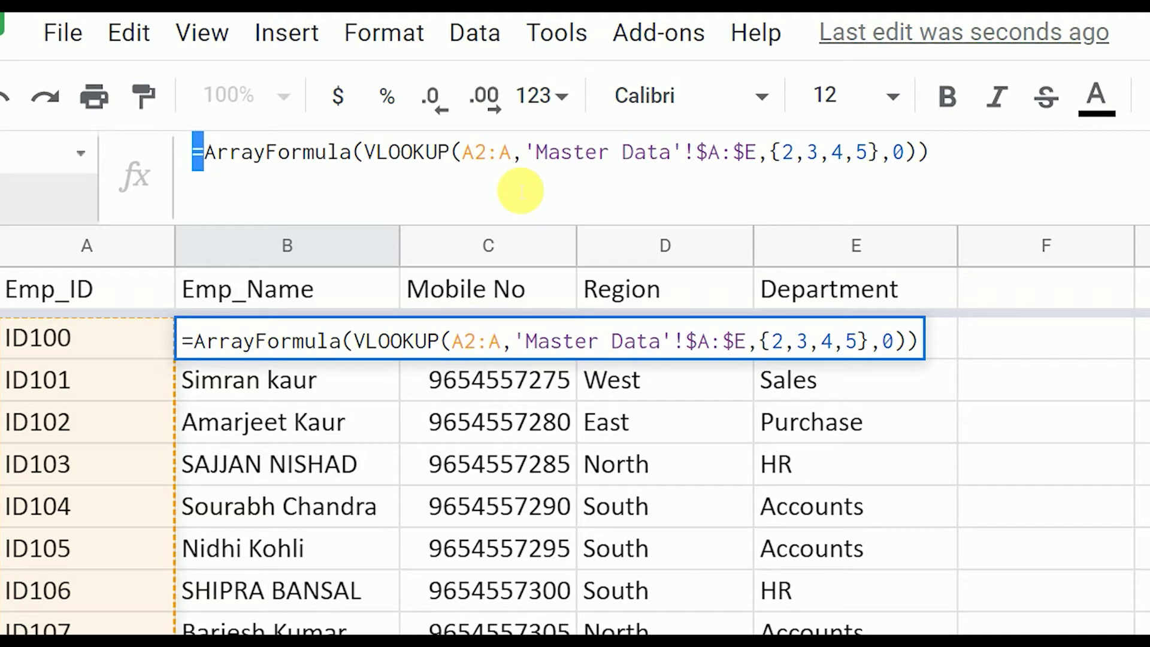
key("Return")
- Examine the error details in the Emp_Name column for the rows whose Emp_ID cells are blank
scroll(717, 415, "down", 3)
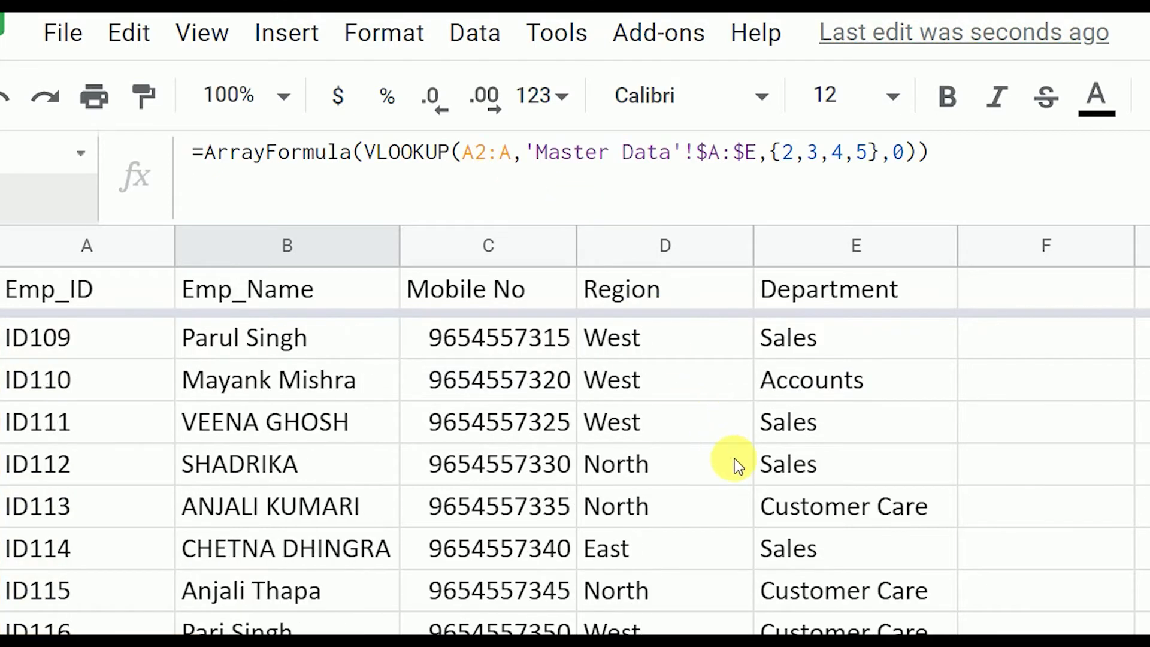
scroll(734, 461, "down", 4)
scroll(383, 497, "up", 2)
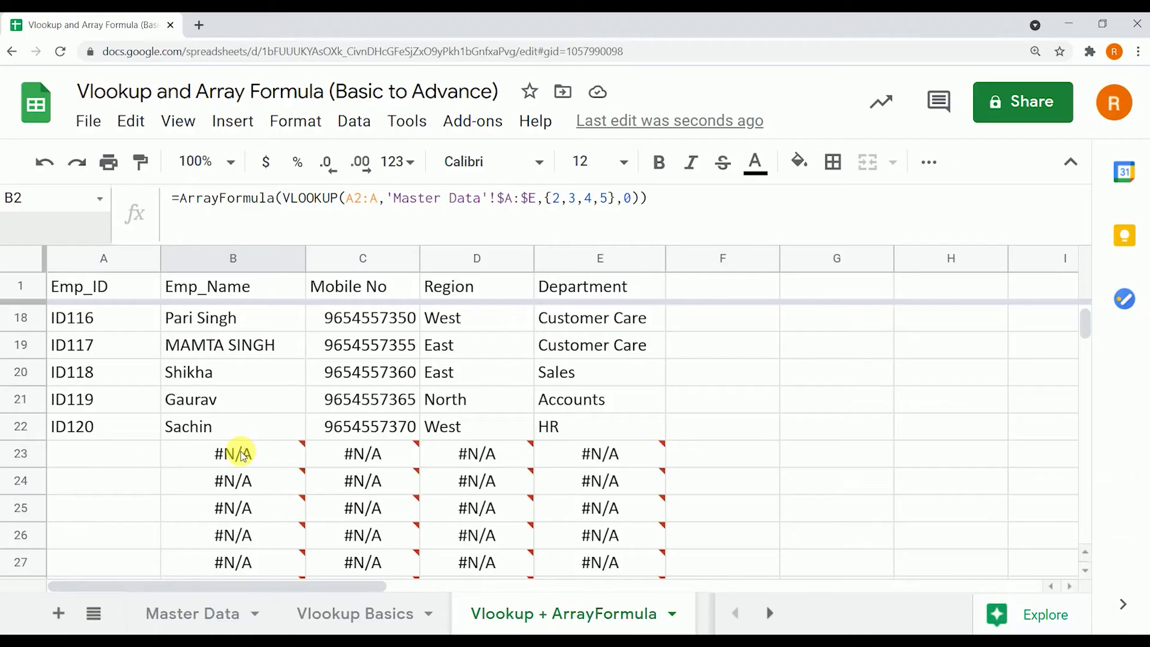
mouse_move(242, 457)
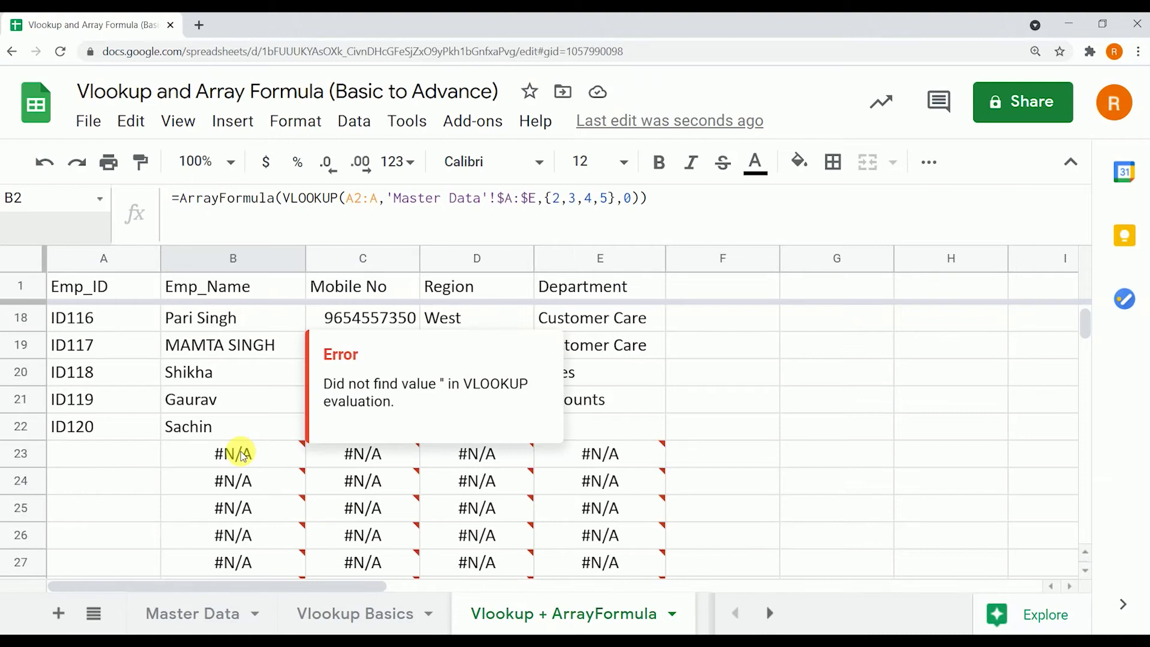
left_click(97, 461)
left_click(95, 484)
left_click(95, 515)
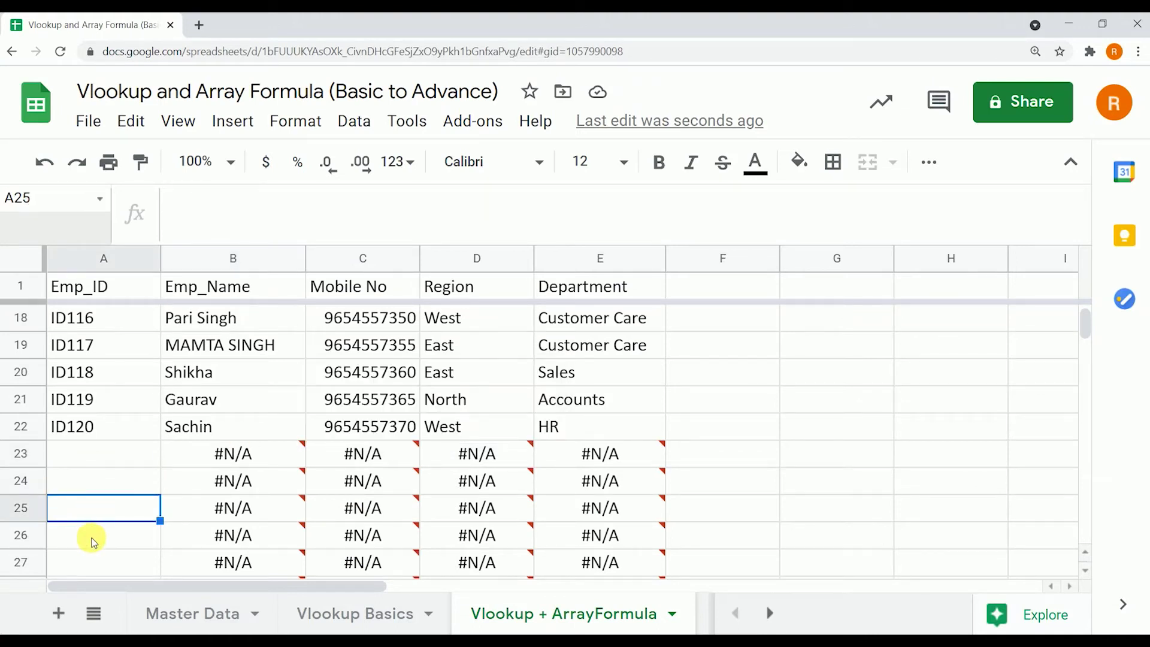
left_click(96, 458)
mouse_move(303, 463)
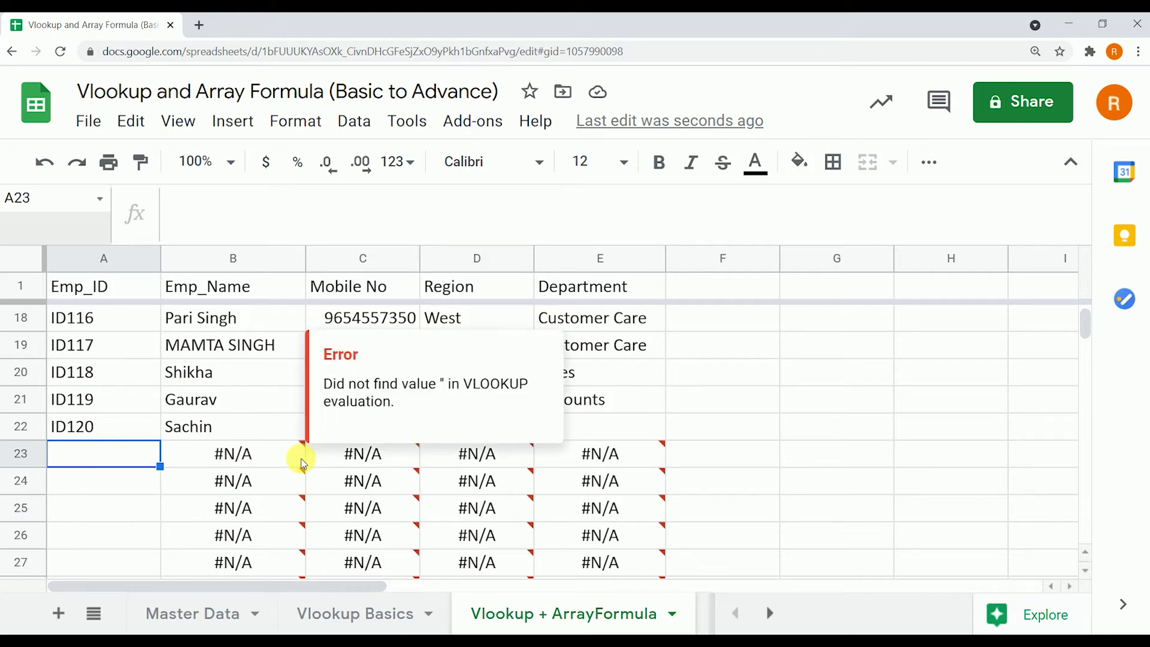
- Wrap the VLOOKUP in B2 with IFERROR, making it =ArrayFormula(IFERROR(VLOOKUP(A2:A,'Master Data'!$A:$E,{2,3,4,5},0)))
scroll(231, 372, "up", 5)
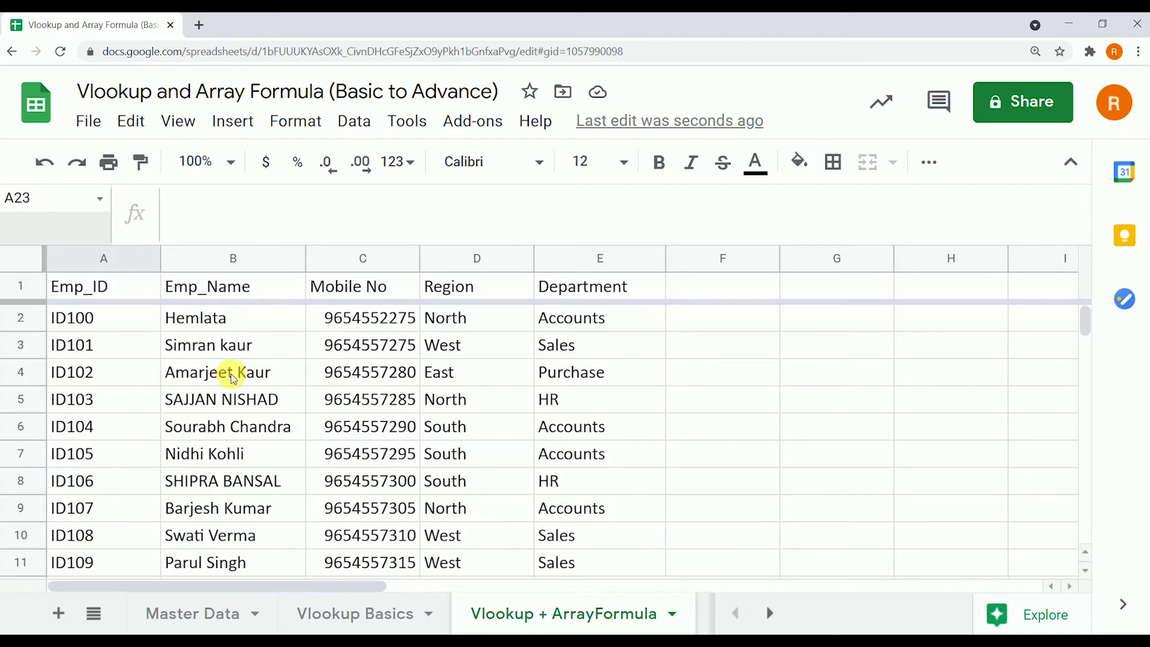
left_click(232, 328)
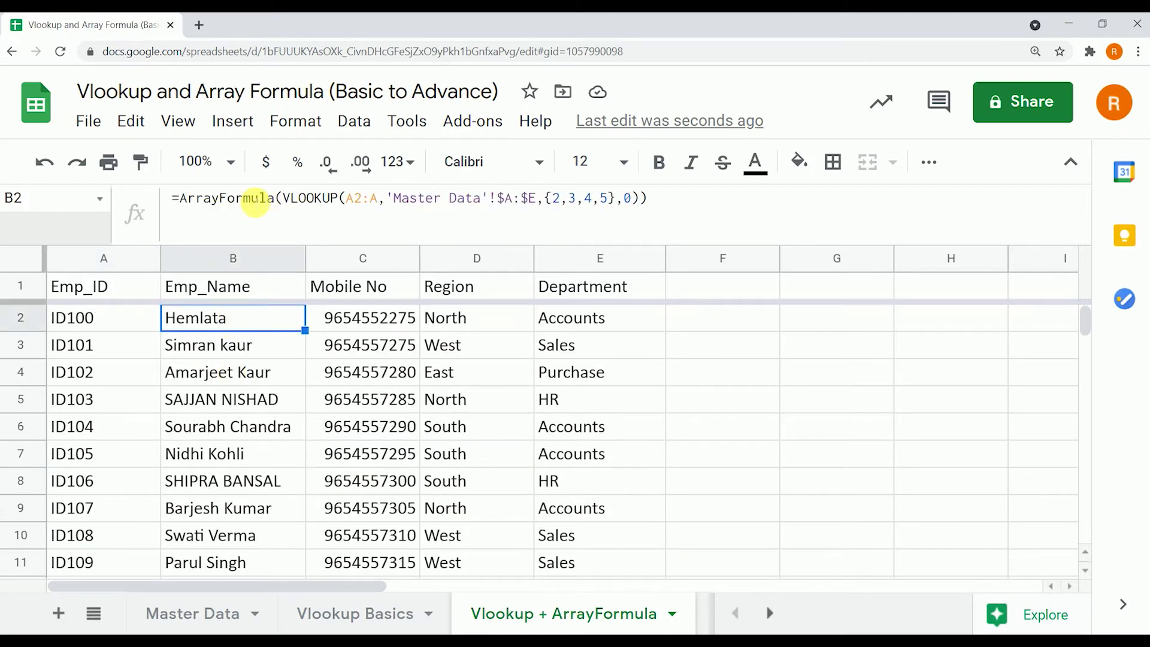
left_click_drag(283, 198, 640, 204)
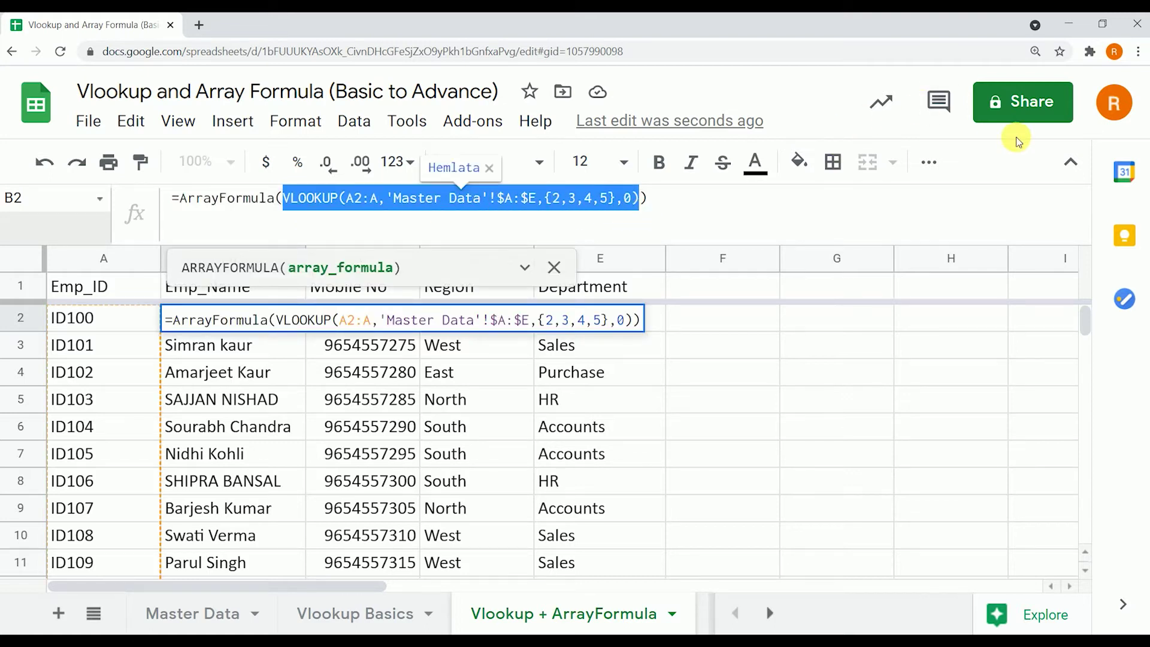
key("BackSpace")
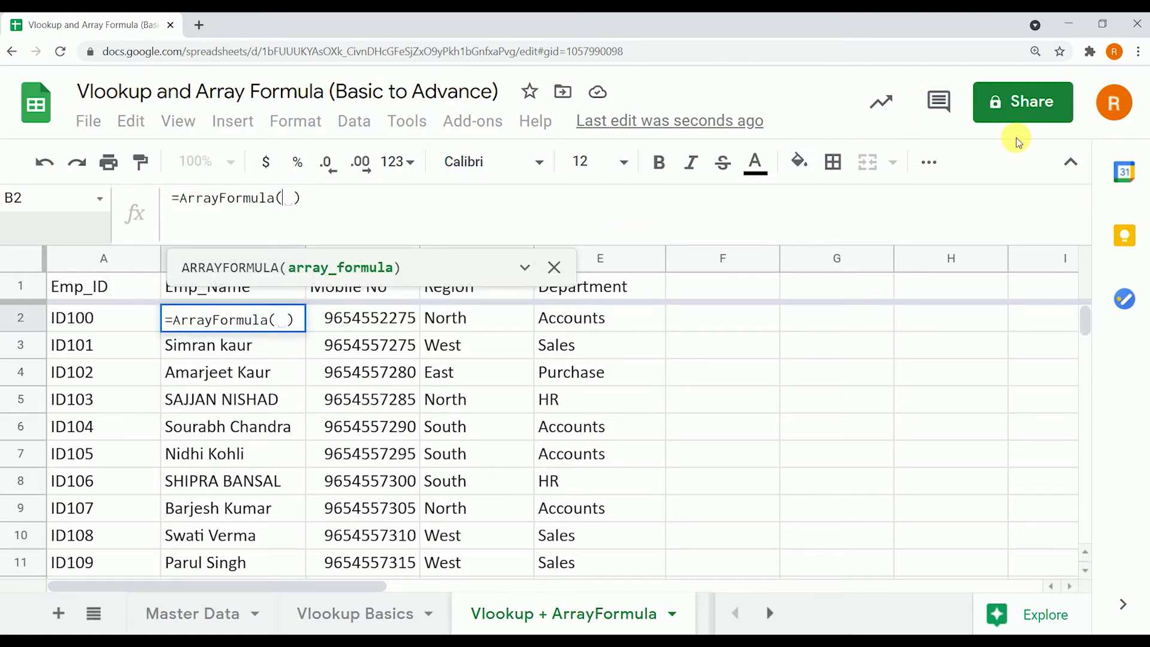
type("IFERRO")
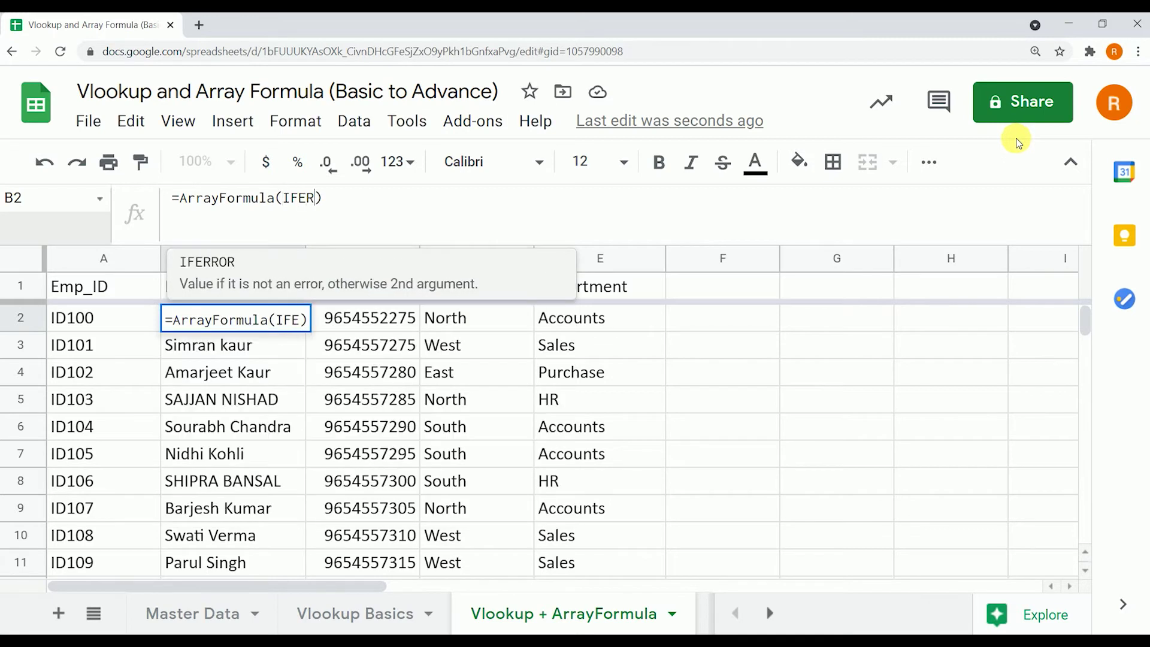
type("R(")
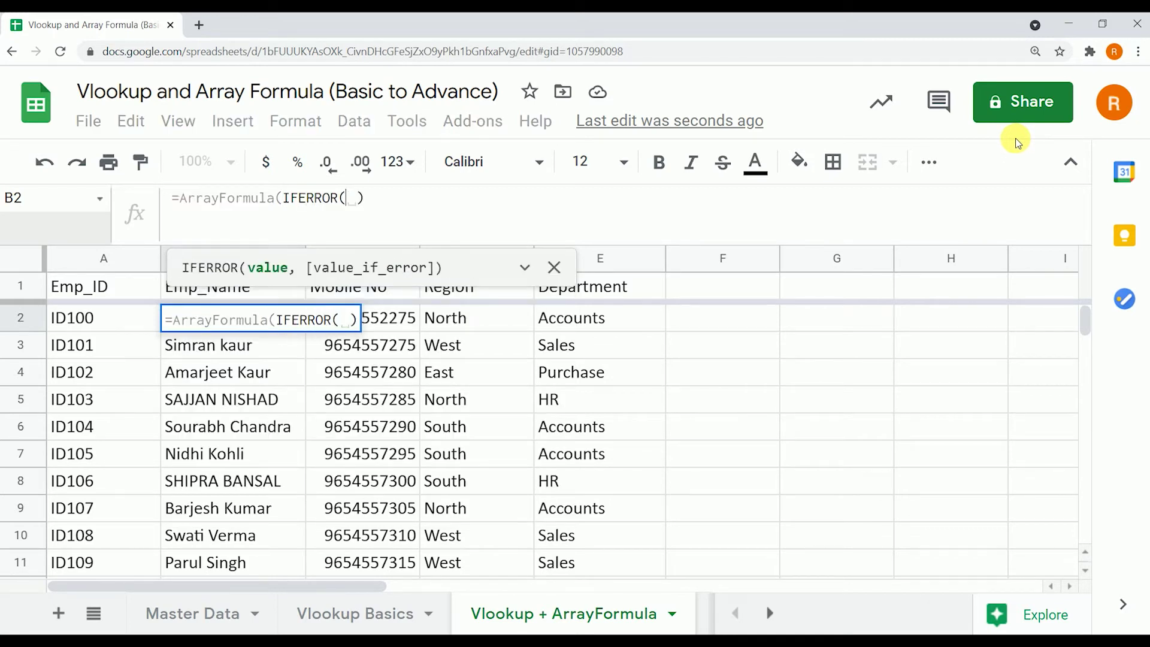
key("ctrl+v")
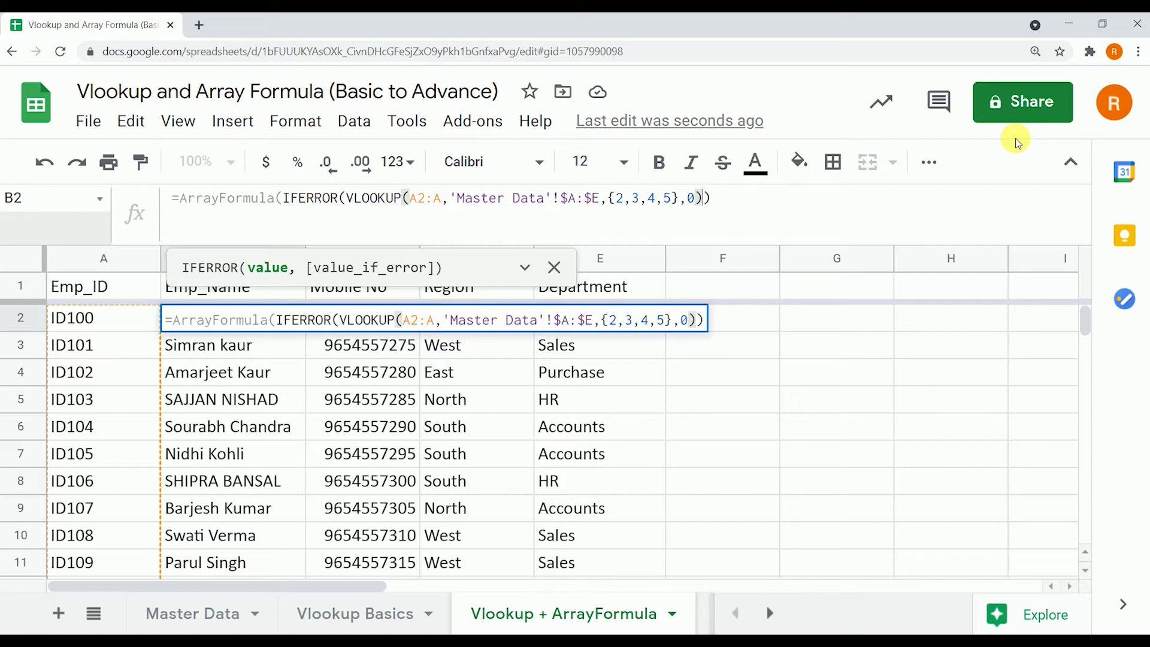
type(")")
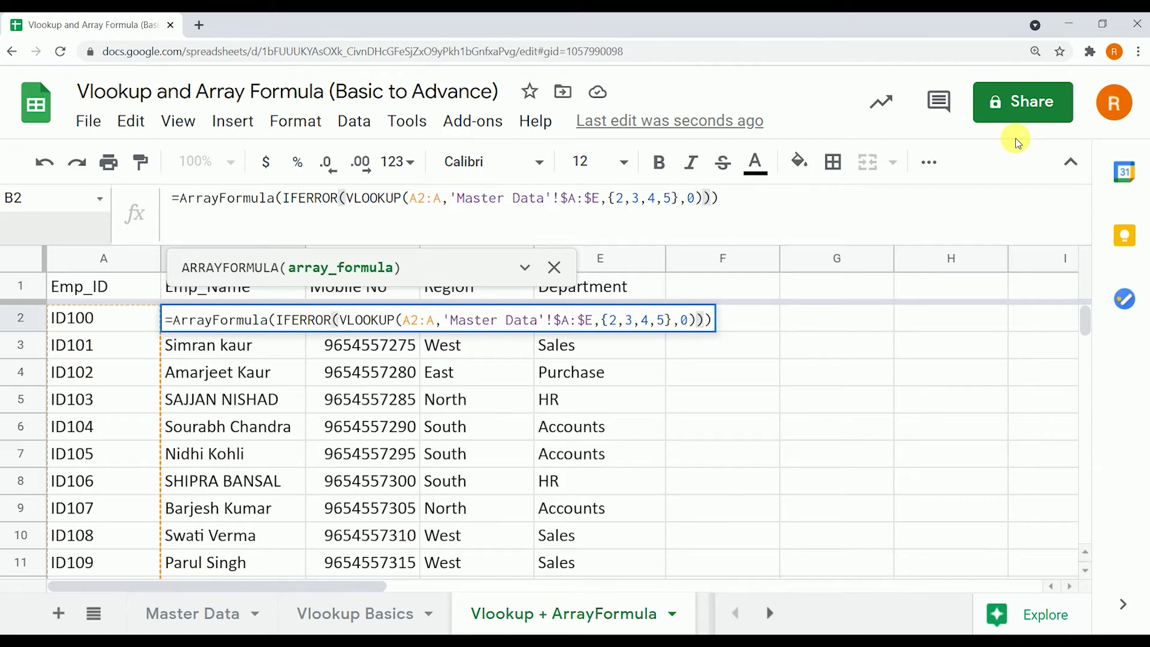
key("Return")
- Check the rows below the last employee ID, and review the IFERROR formula in B2 without changing it
scroll(473, 454, "down", 7)
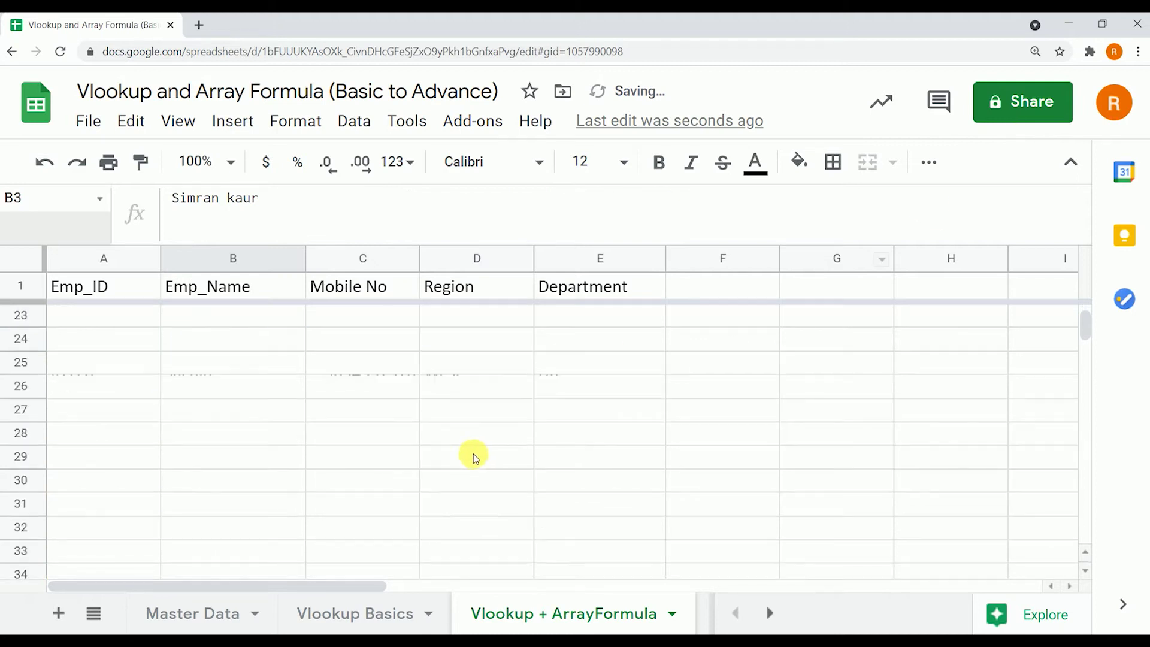
scroll(445, 443, "up", 2)
left_click(372, 502)
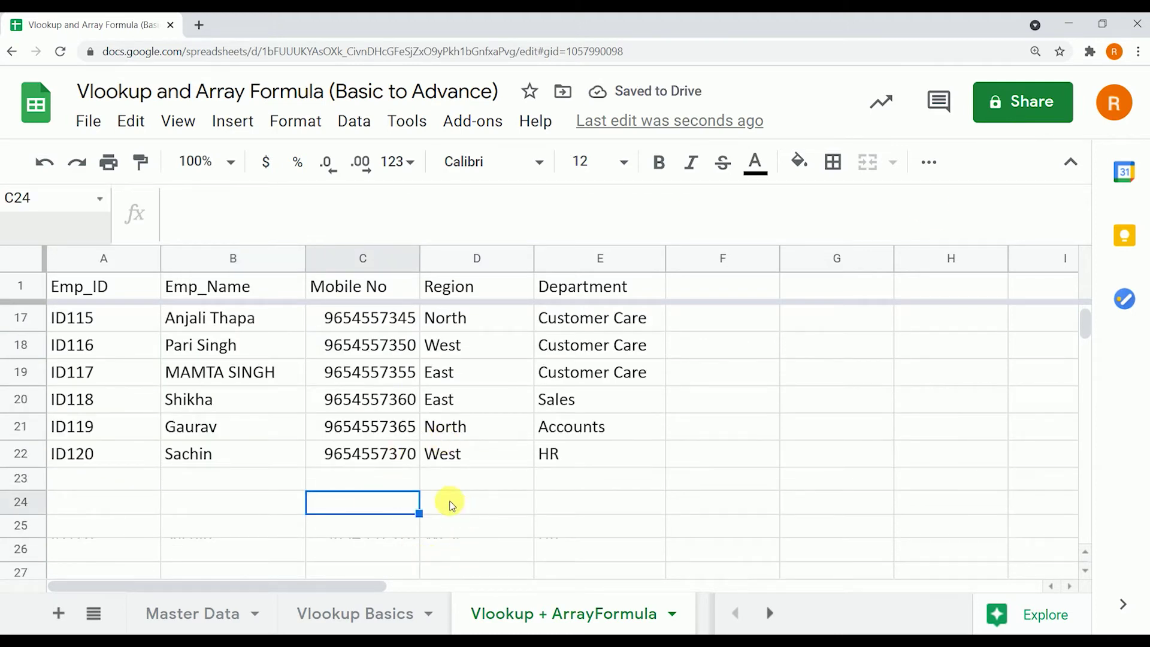
scroll(415, 494, "up", 5)
left_click(248, 310)
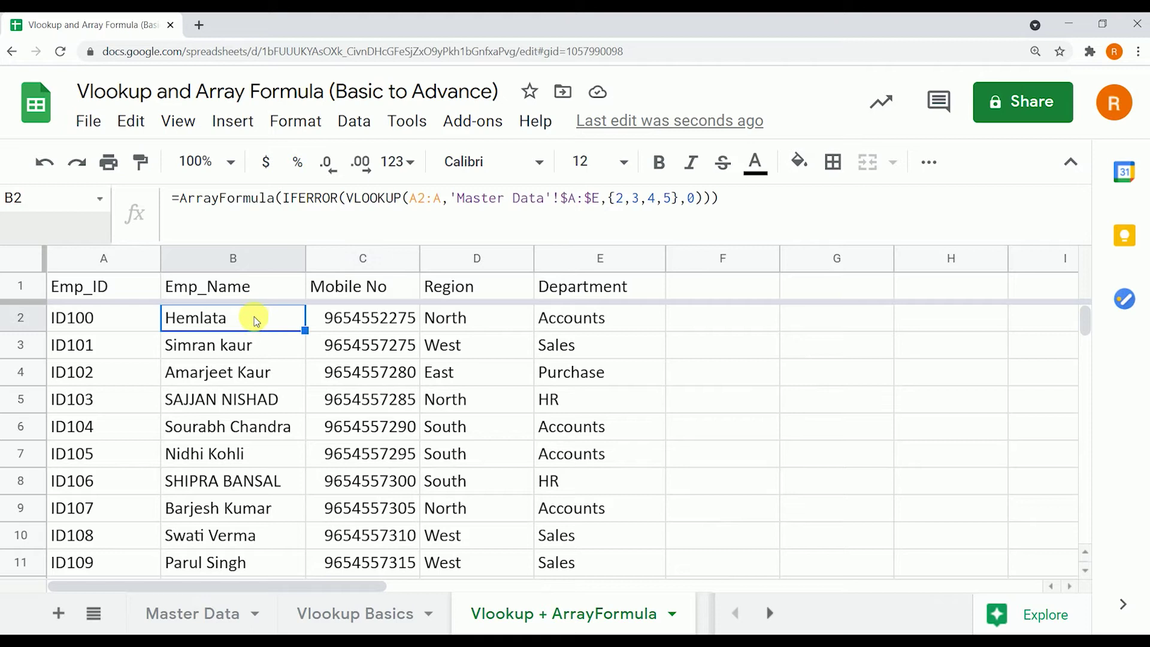
double_click(254, 320)
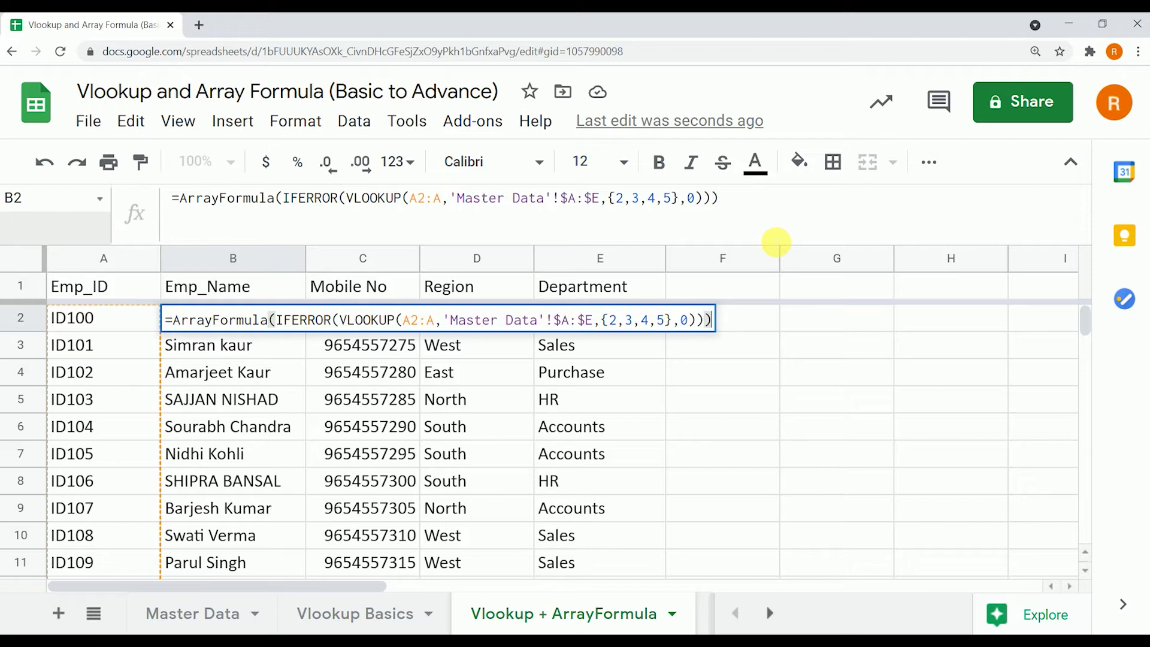
key("Return")
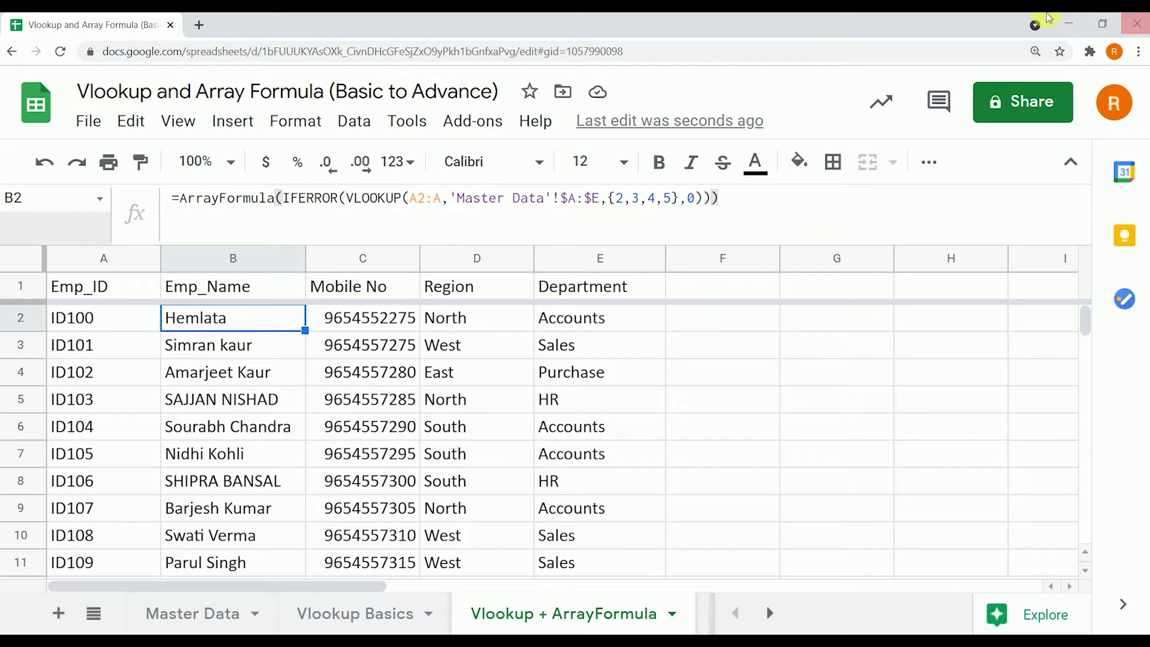
- Reduce the browser zoom to 110% and select the first Department cell, B2, on the More Examples- Vlookup + ArrayFormula sheet
left_click(1035, 51)
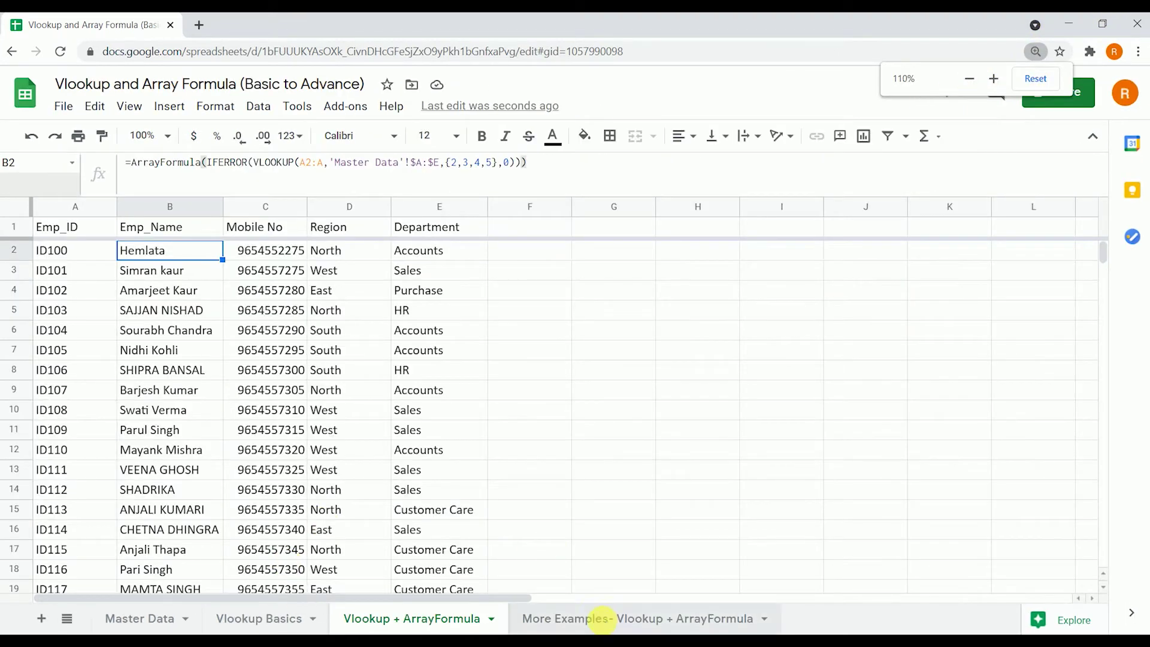
left_click(605, 622)
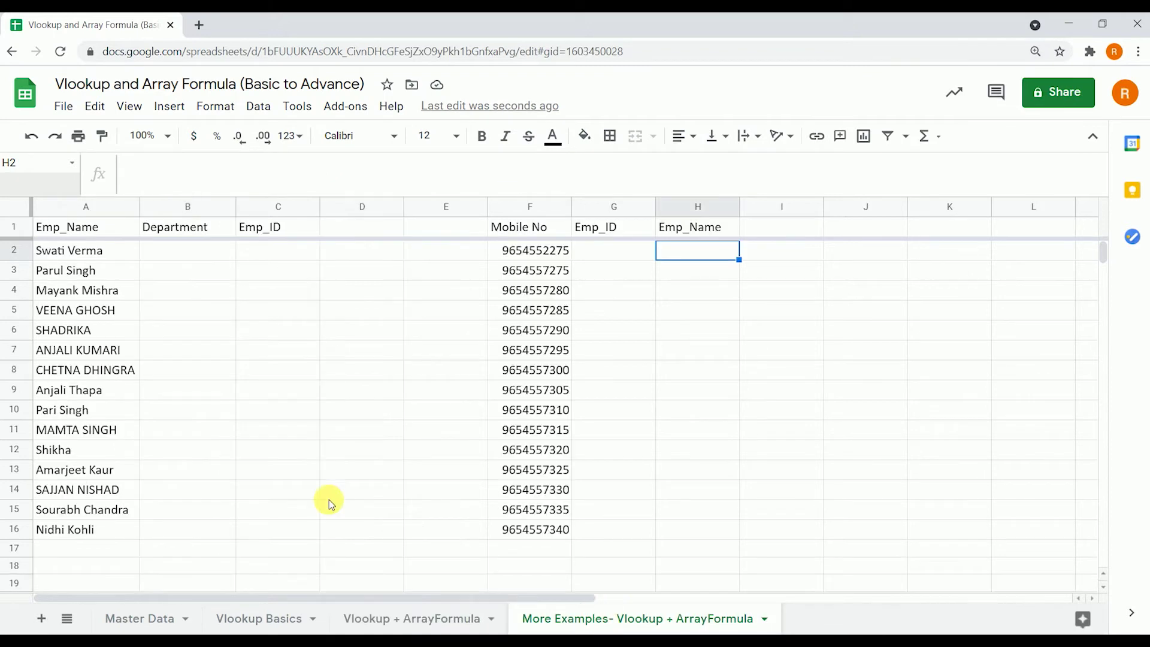
left_click(178, 256)
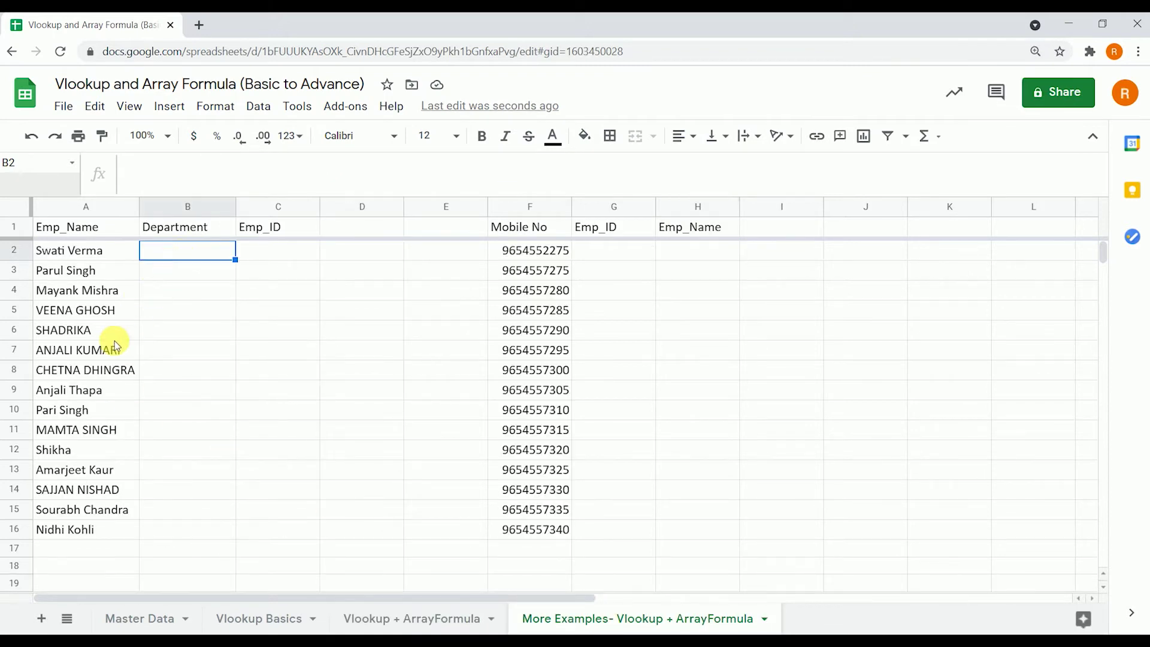
- Compare the column order of the Master Data sheet with the lookup columns on the More Examples- Vlookup + ArrayFormula sheet
left_click(150, 617)
scroll(217, 339, "up", 4)
scroll(217, 339, "up", 2)
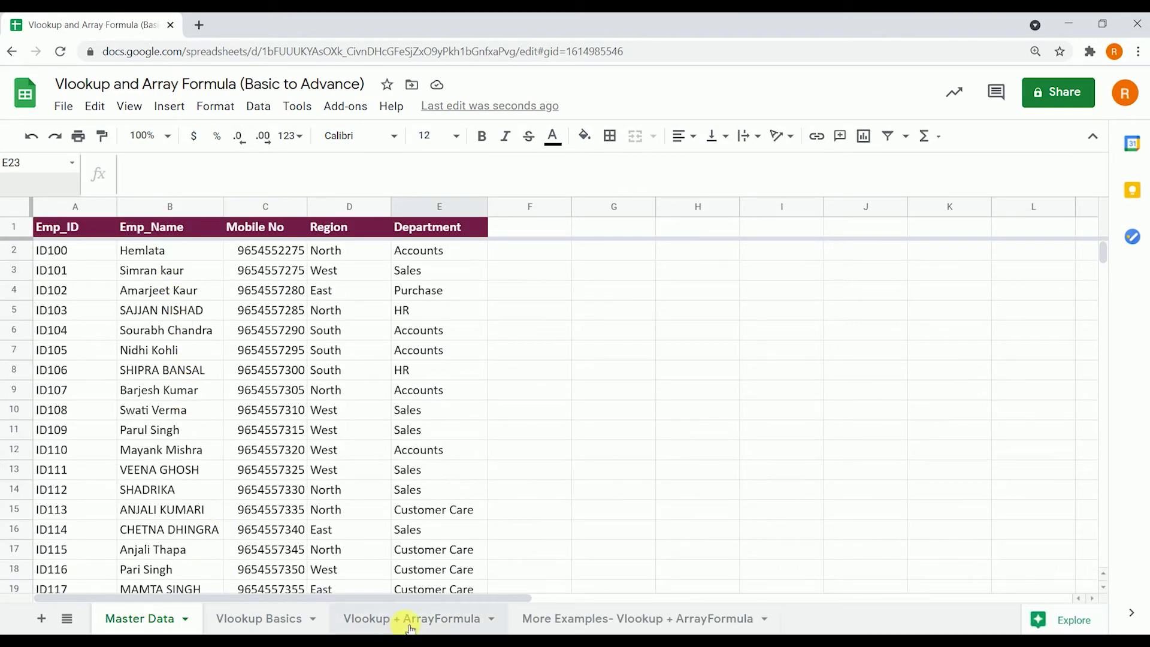
left_click(545, 620)
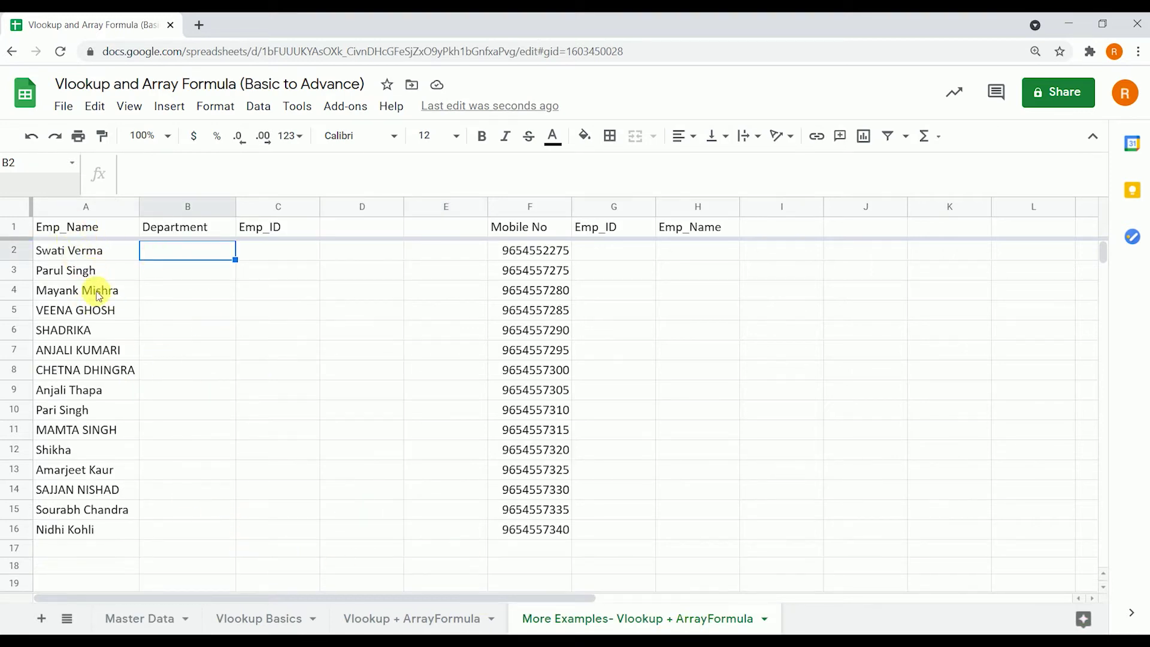
left_click(170, 623)
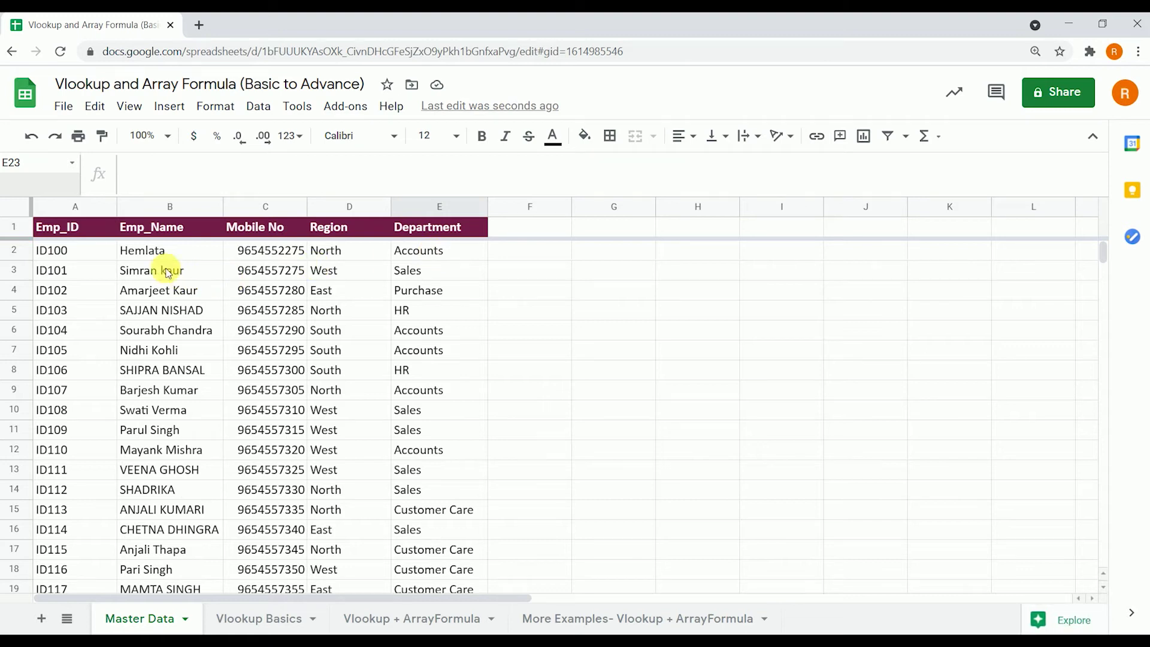
- Examine where Emp_Name and Department sit in Master Data compared with the lookup columns on the More Examples- Vlookup + ArrayFormula sheet
left_click(160, 254)
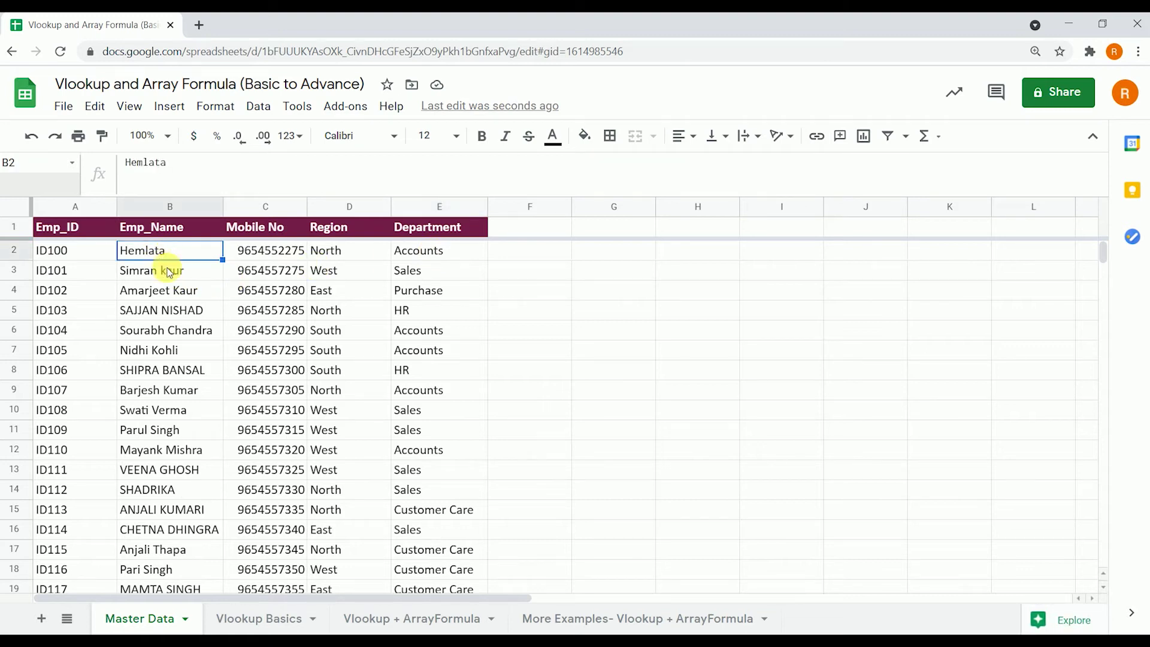
left_click(425, 257)
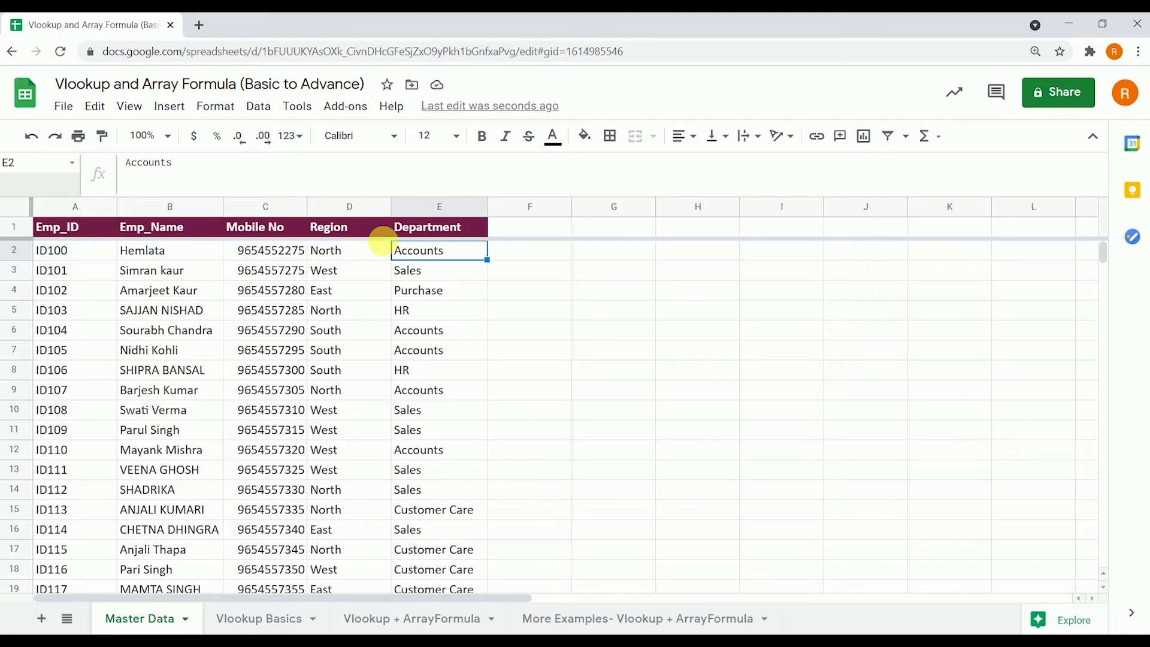
left_click(391, 616)
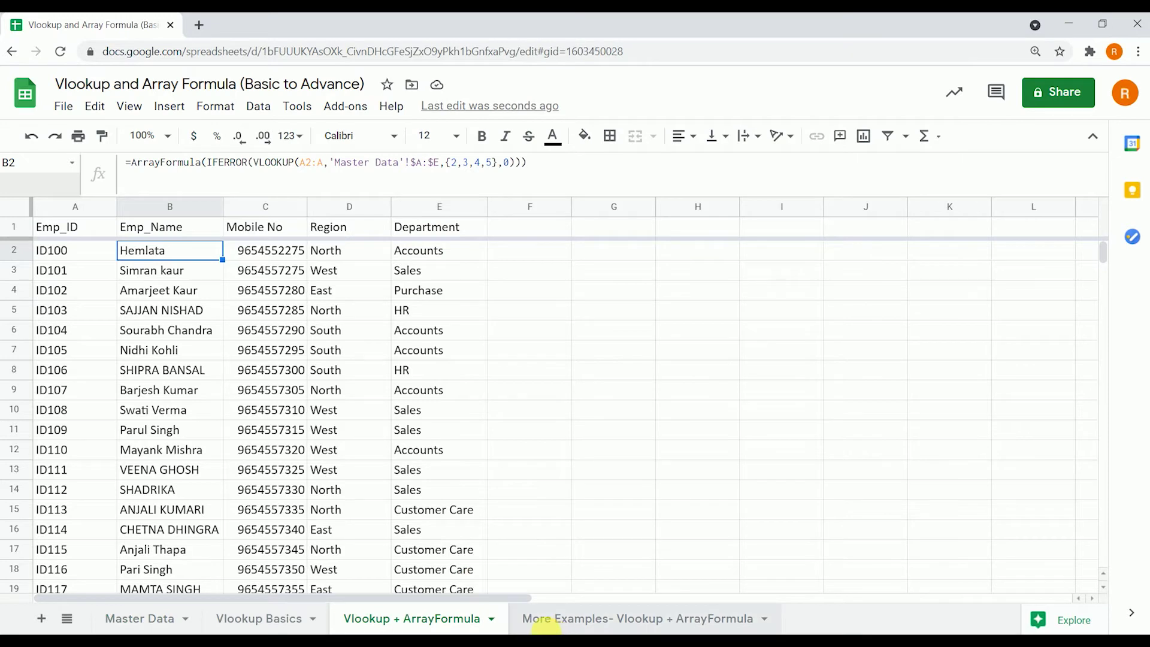
left_click(541, 620)
left_click(102, 210)
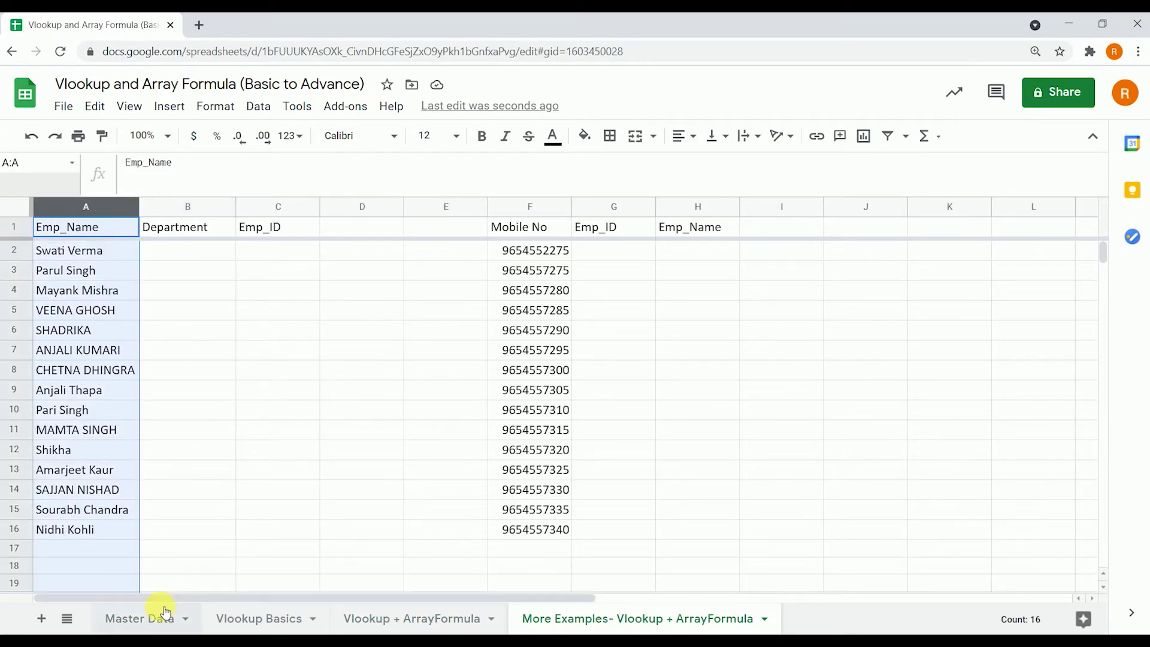
left_click(157, 623)
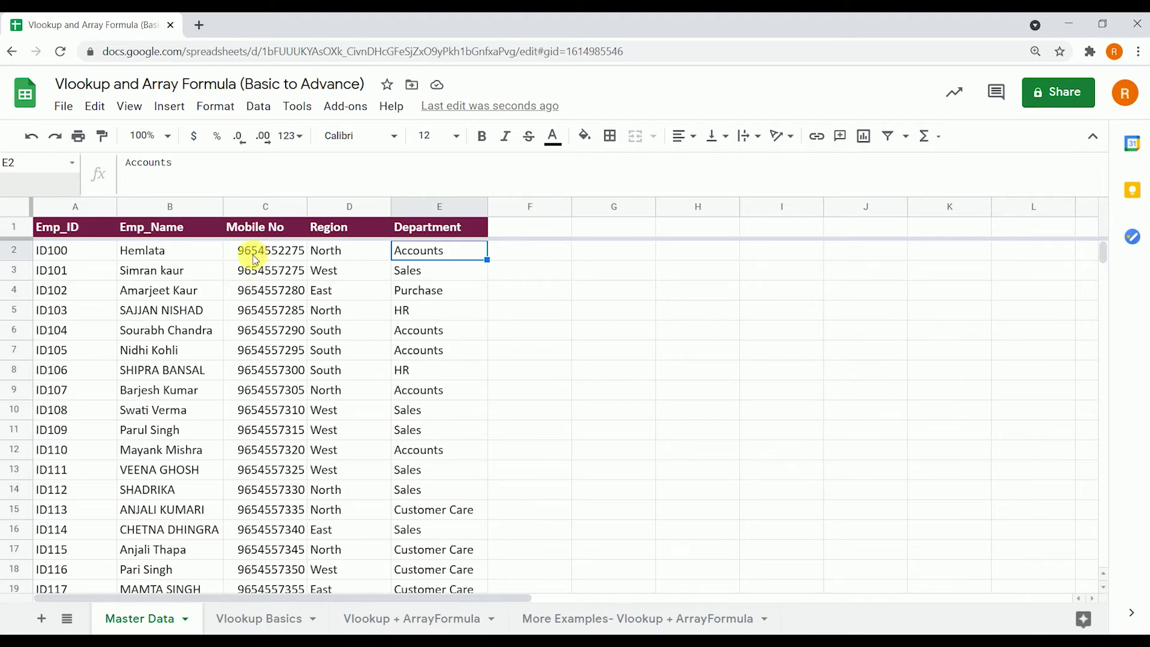
left_click(181, 211)
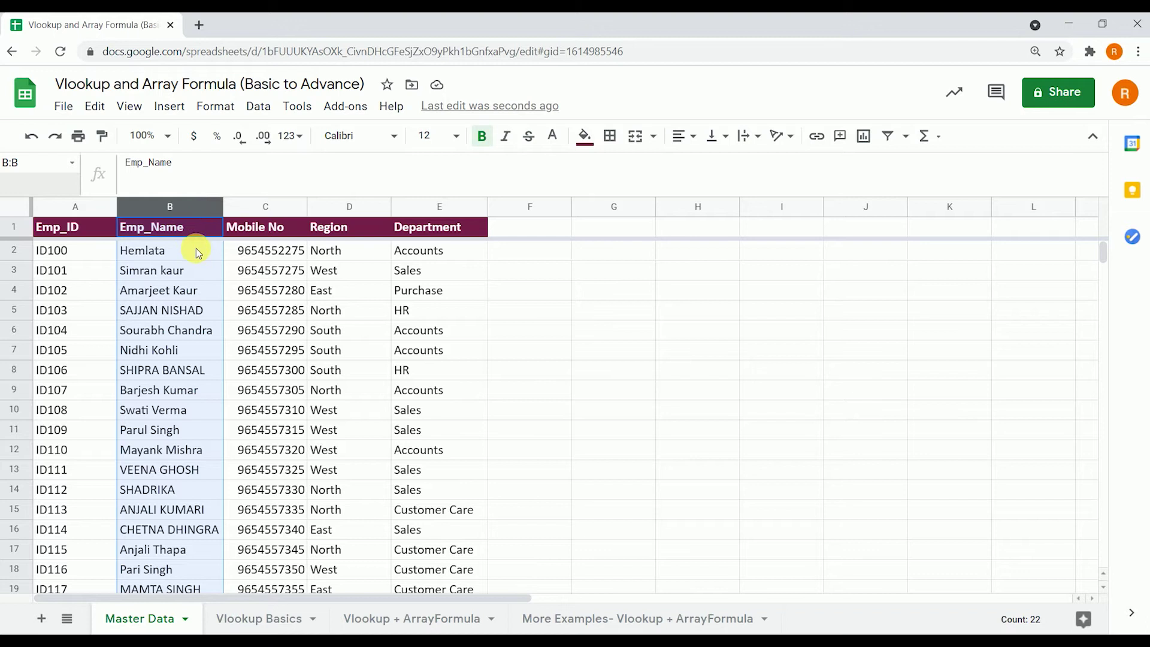
left_click(431, 208)
left_click(161, 206)
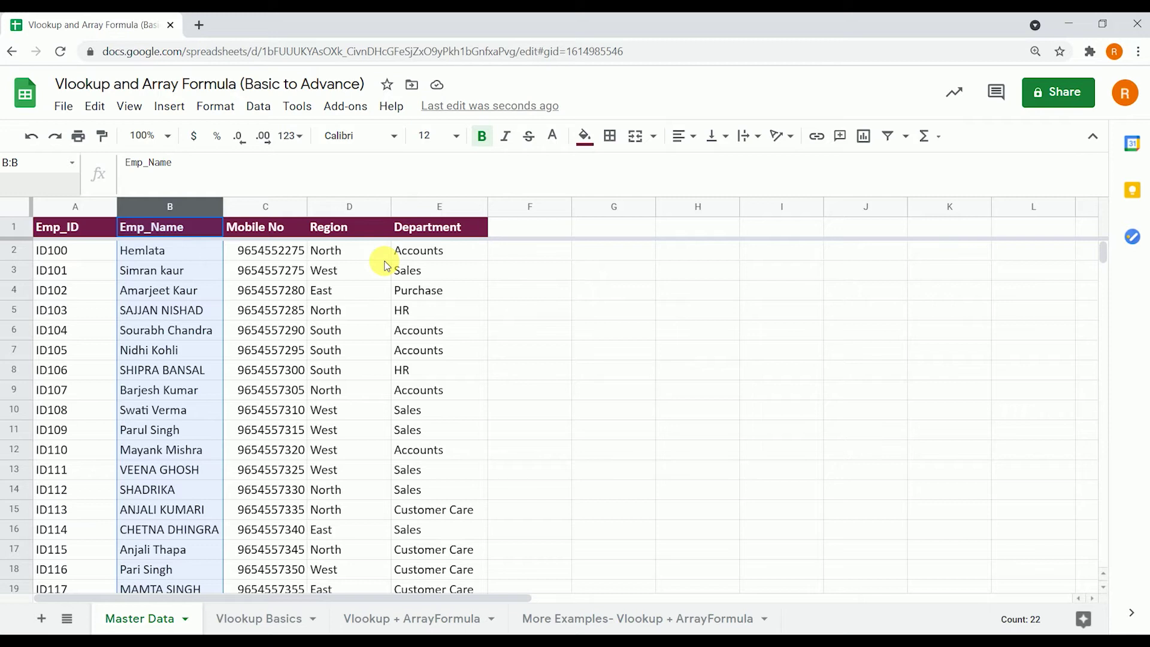
- Compare the Emp_ID and Emp_Name column order between both sheets, and select B2 on the More Examples- Vlookup + ArrayFormula sheet
left_click(610, 617)
left_click(271, 234)
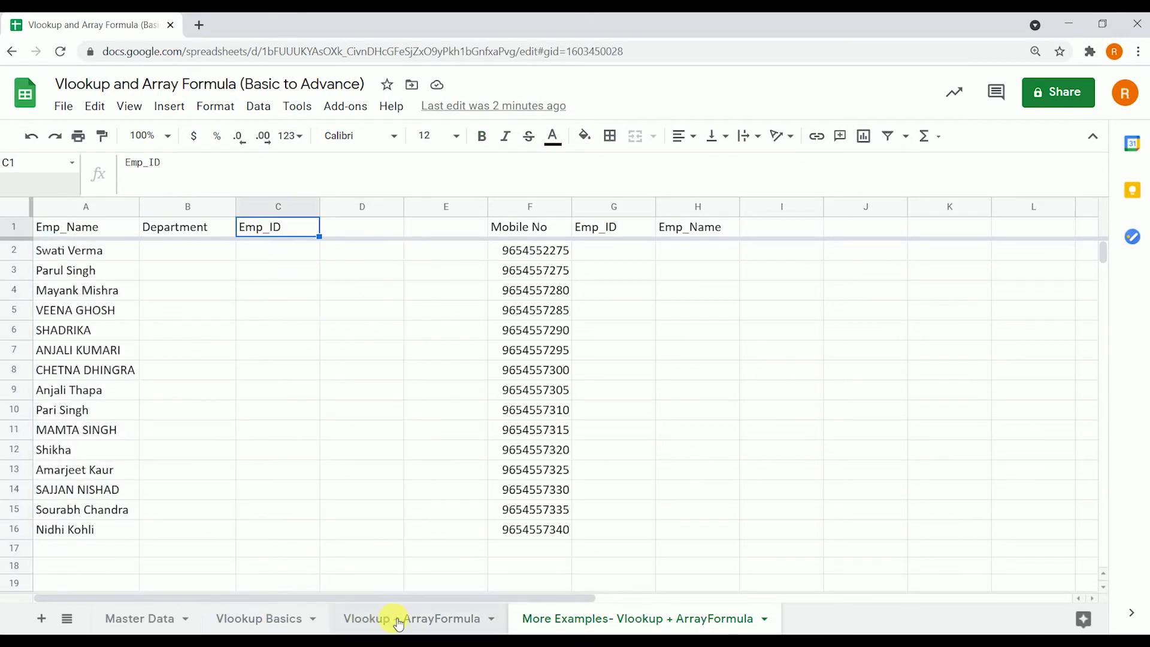
left_click(126, 618)
left_click(163, 228)
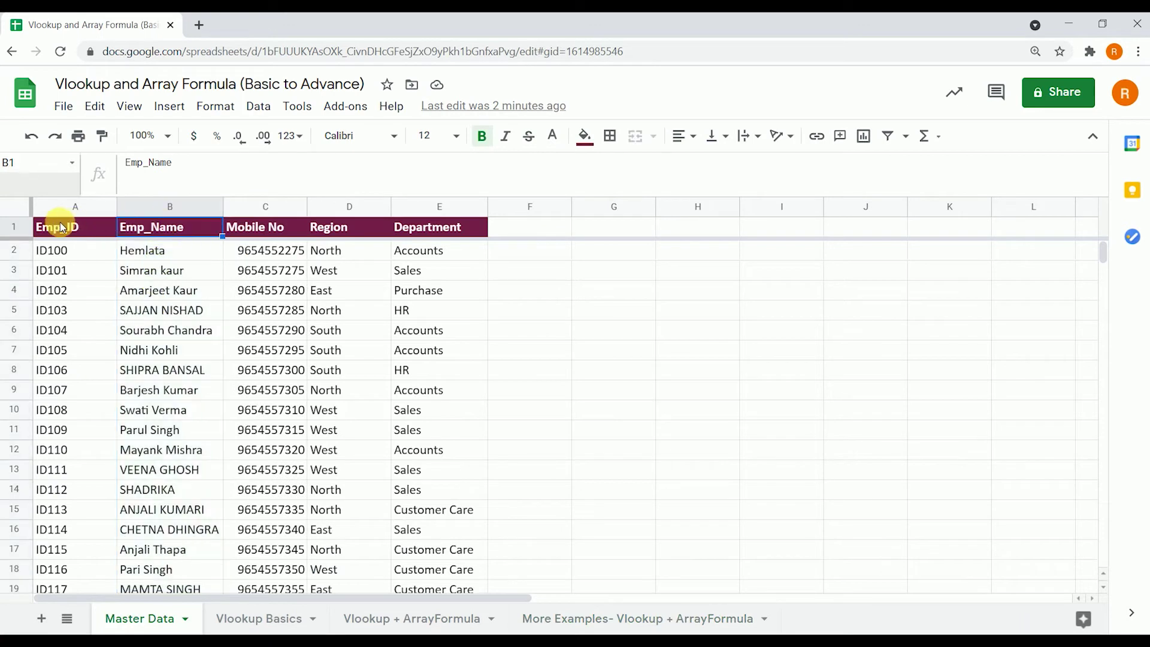
left_click(57, 227)
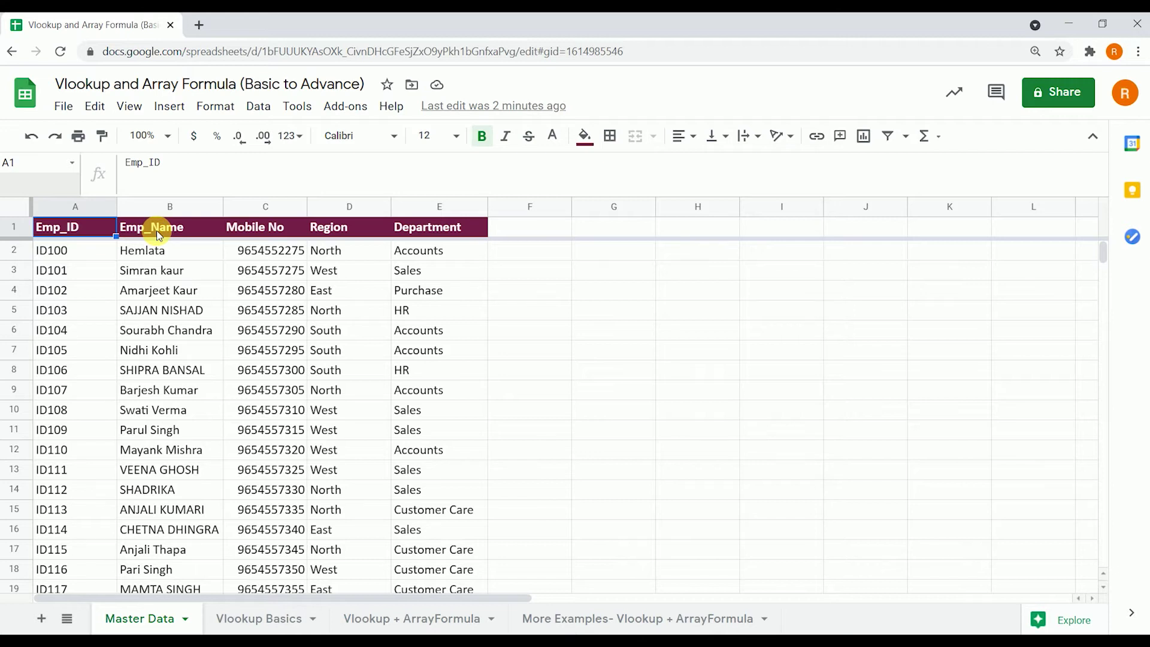
left_click(190, 209)
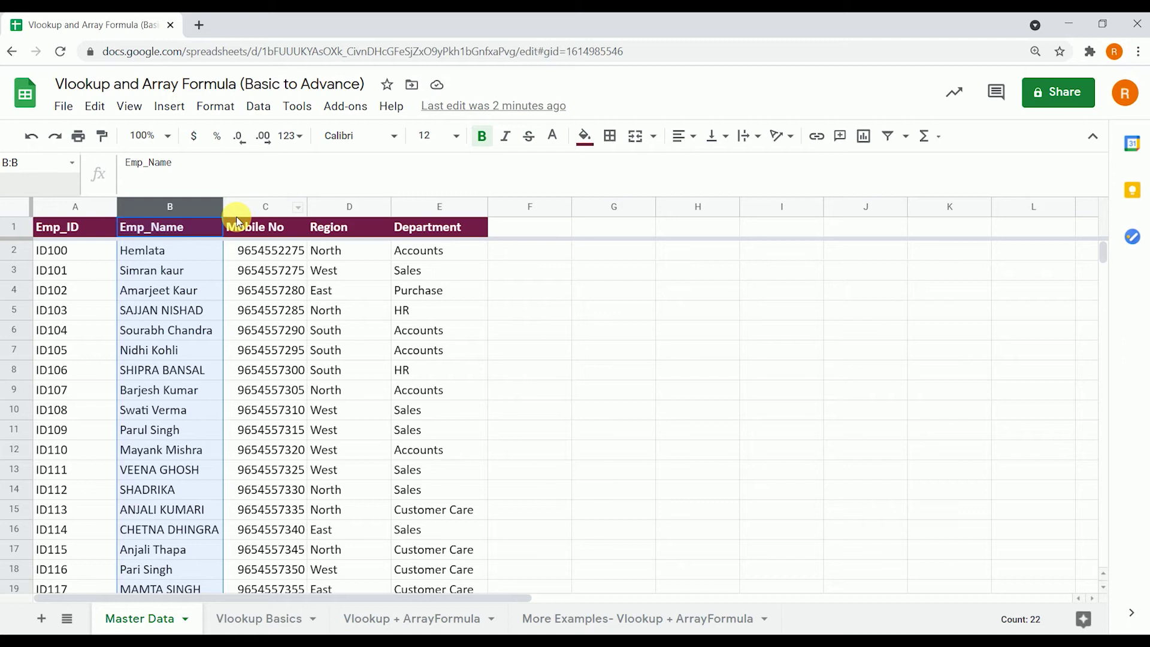
left_click(561, 617)
key("Left")
key("Down")
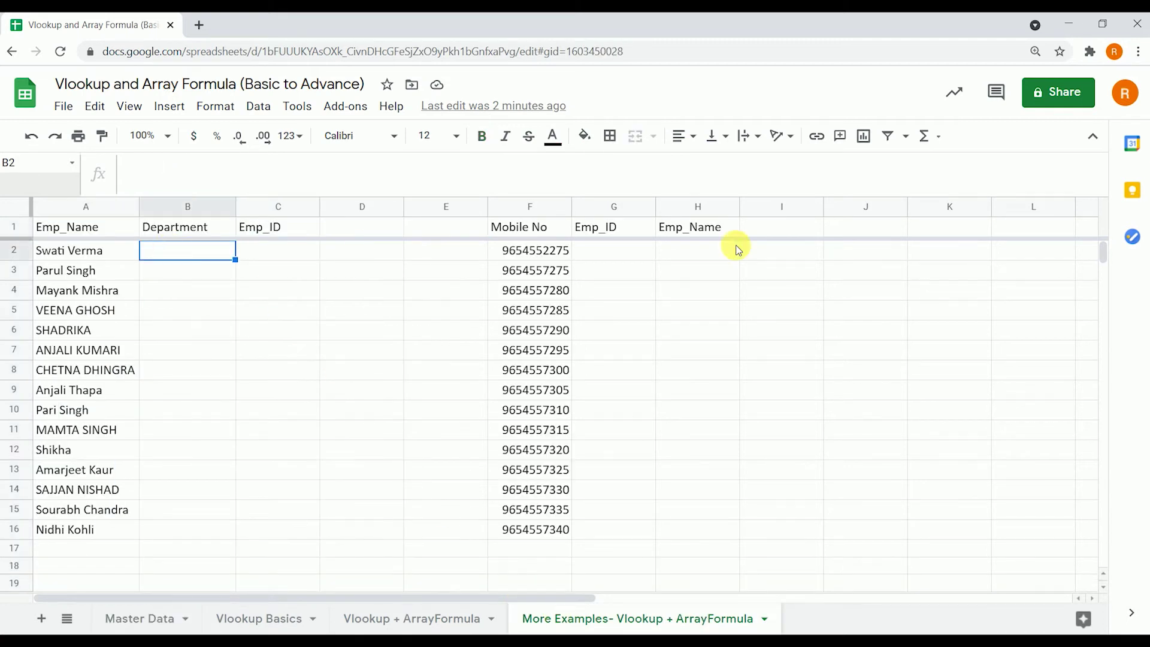
type("=vlo")
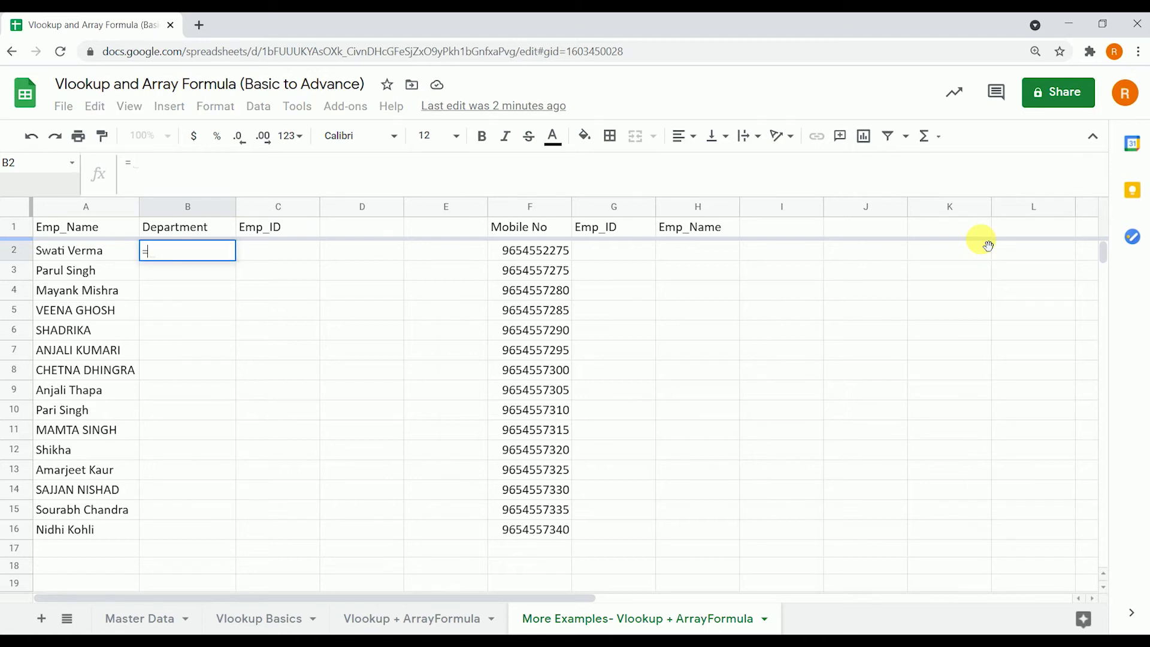
key("Tab")
key("ctrl+plus")
key("ctrl+plus")
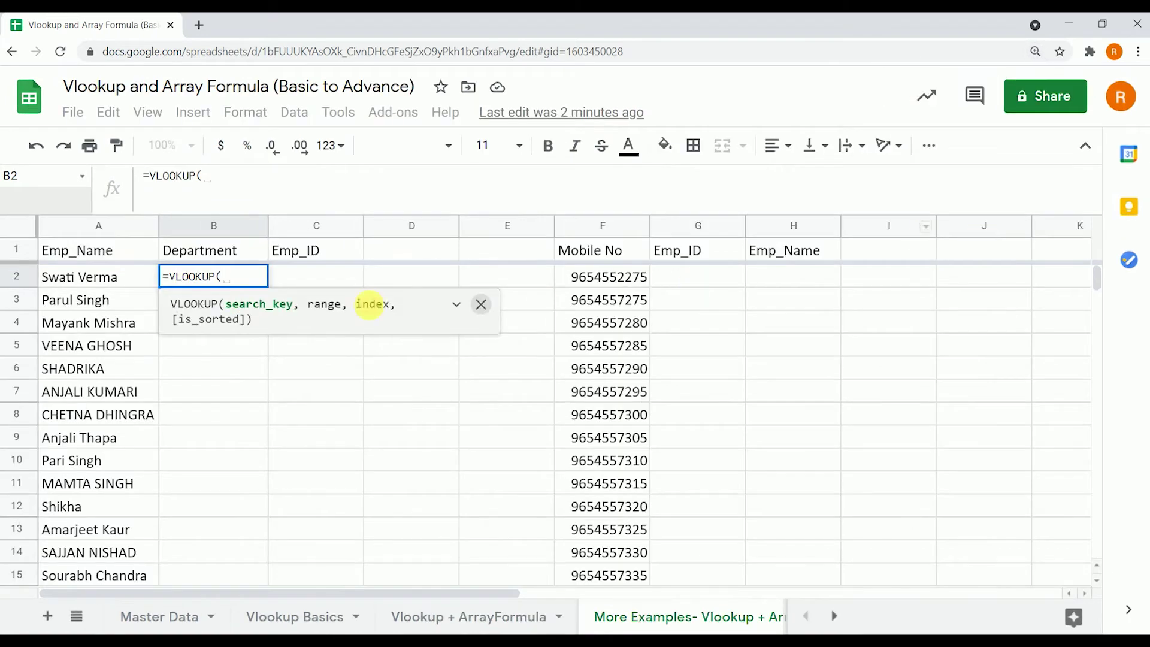
left_click(80, 279)
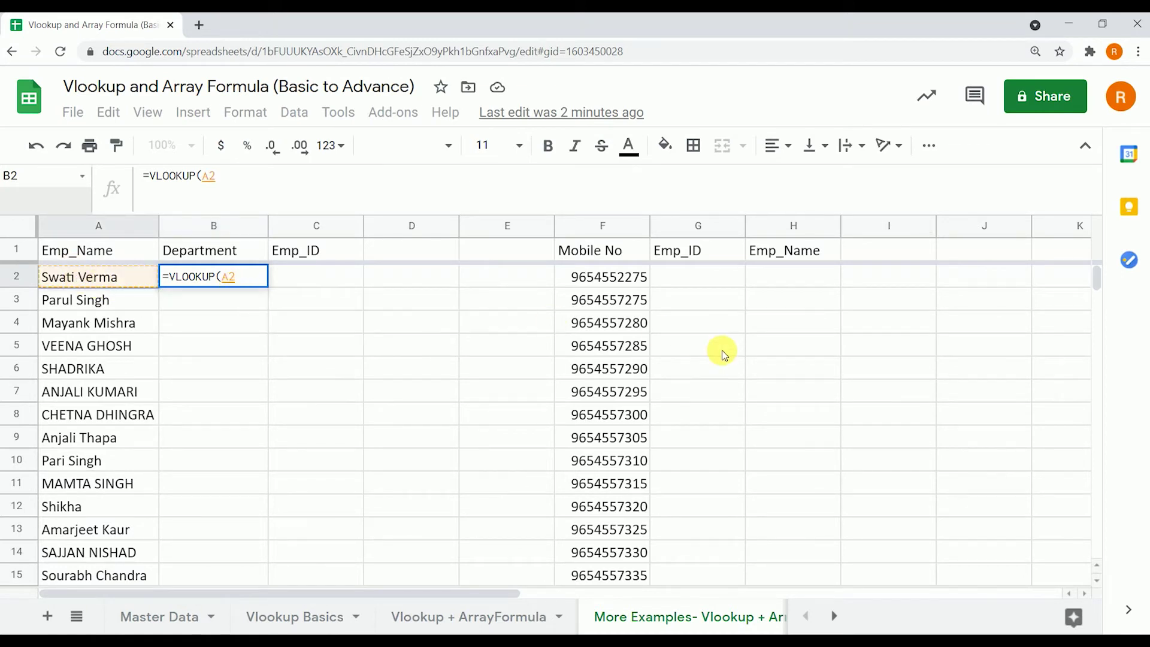
type(",")
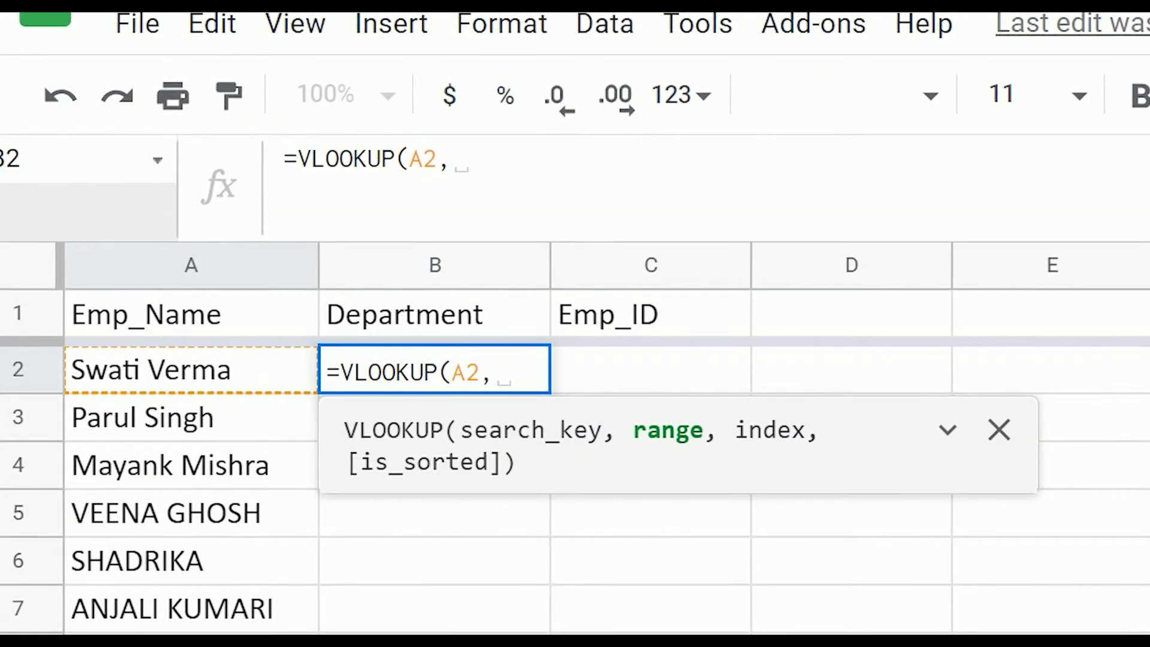
key("Escape")
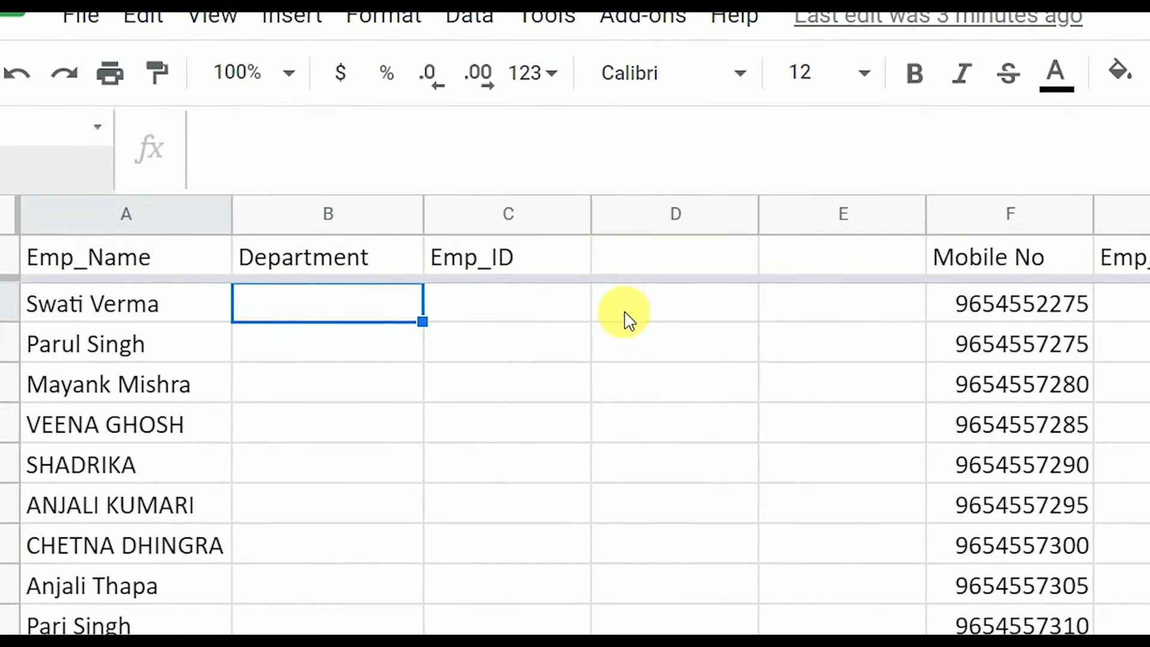
- Insert two blank columns after column E, ahead of the Mobile No column, to make room for a helper table
left_click(630, 312)
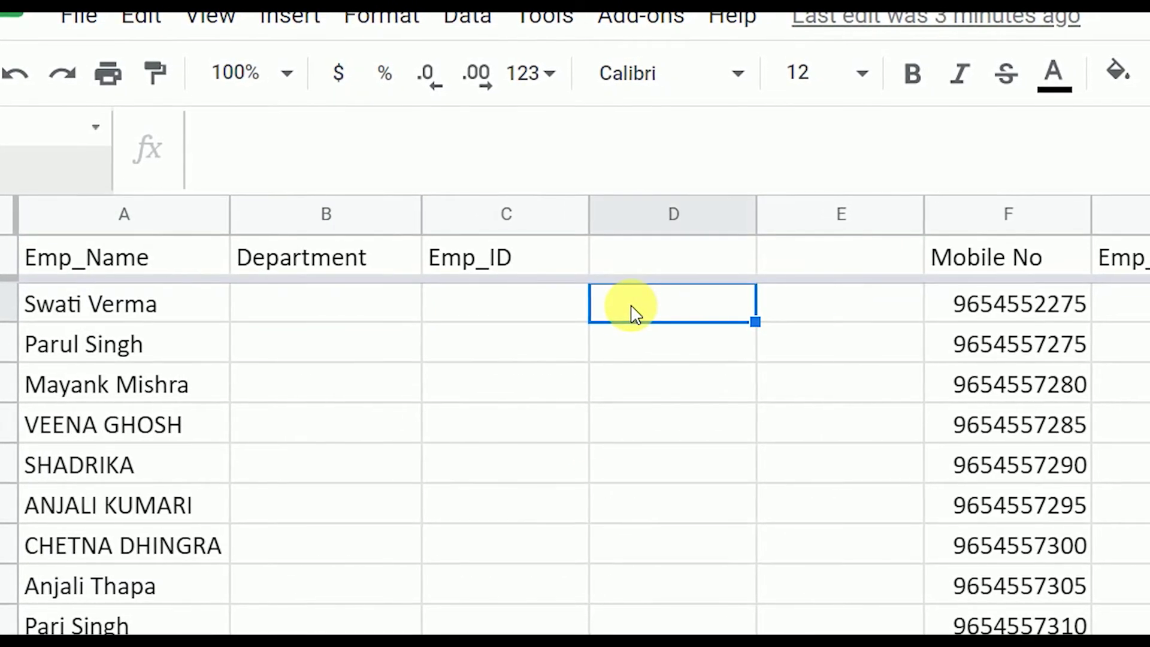
left_click(800, 217)
right_click(800, 216)
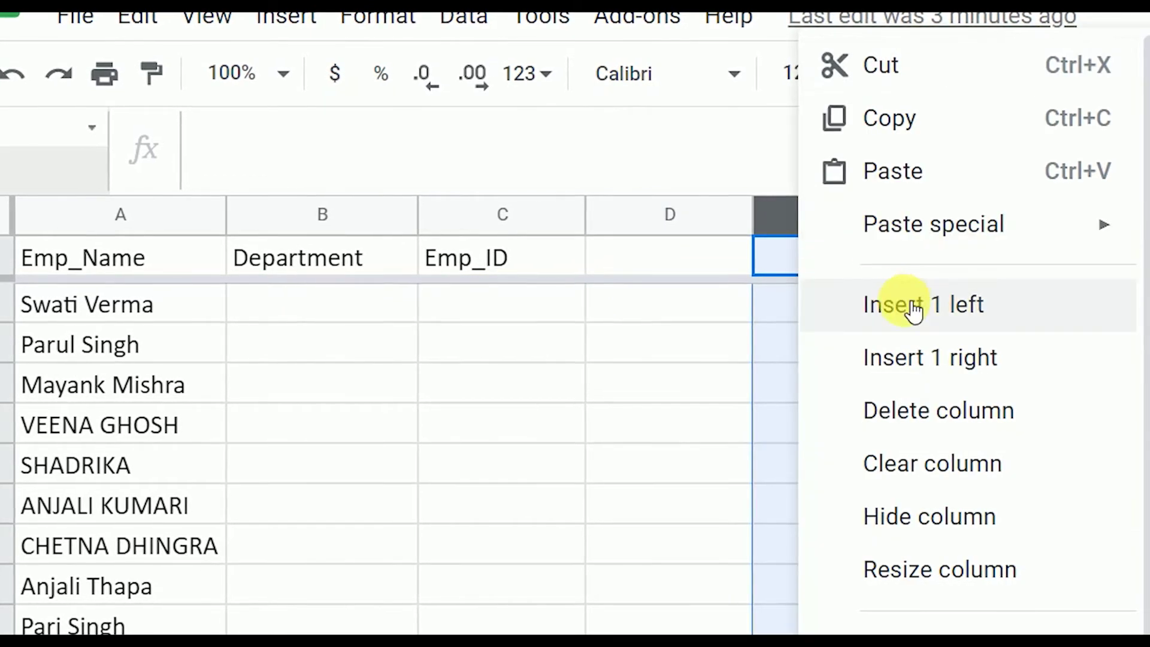
left_click(921, 360)
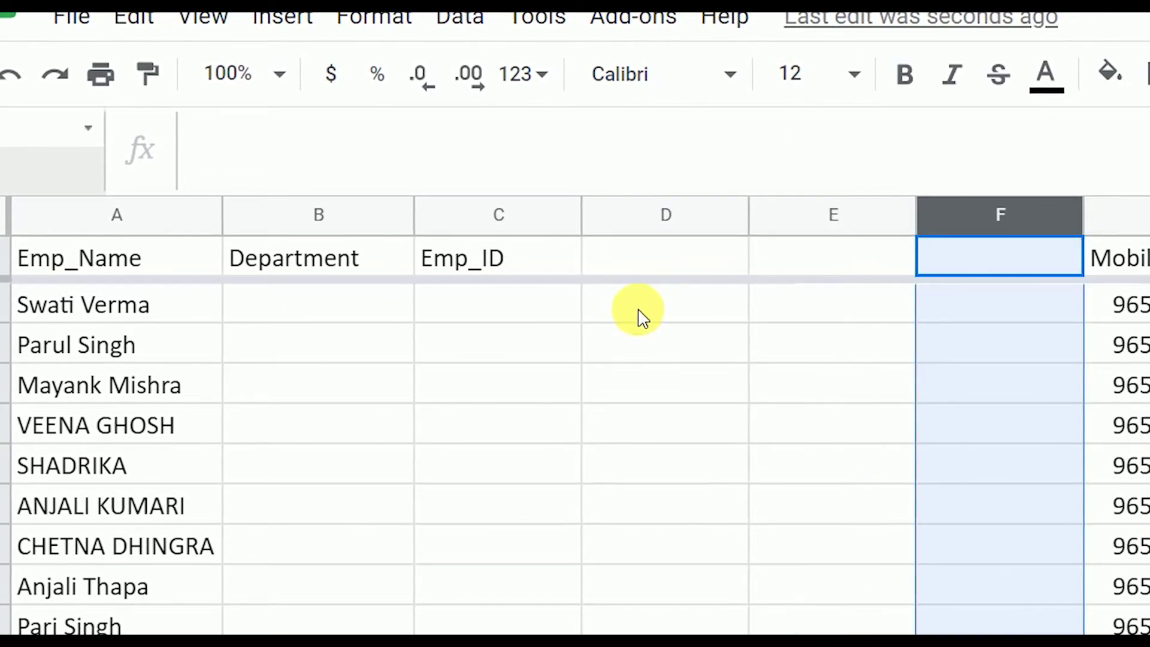
right_click(940, 226)
left_click(1003, 358)
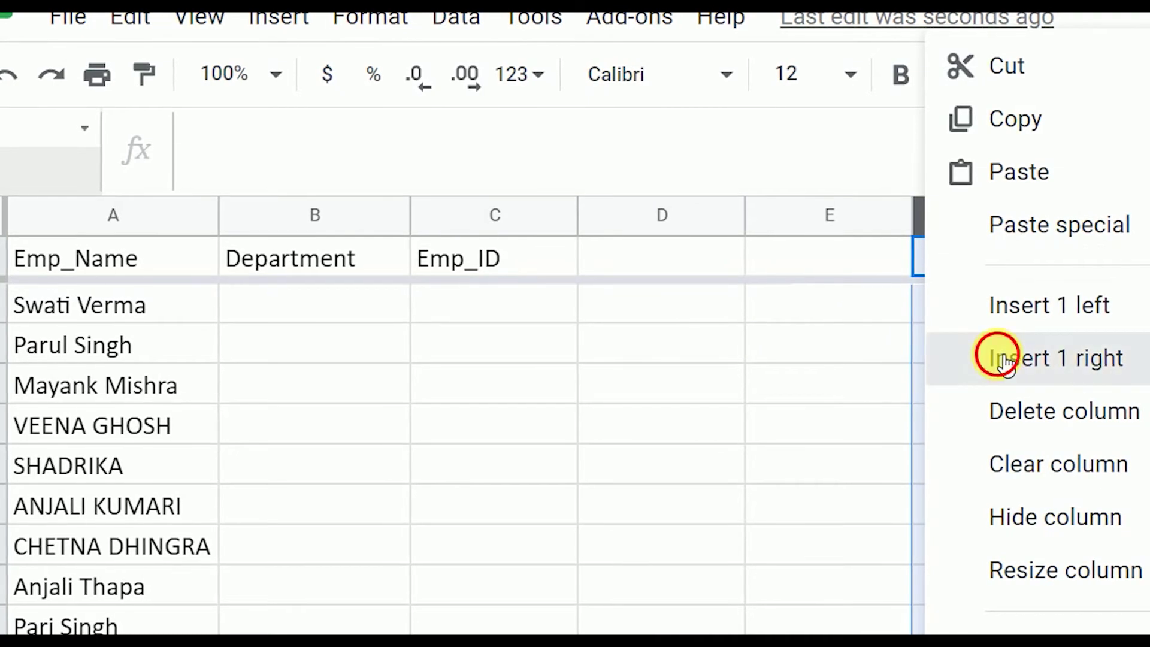
- Enter ={'Master Data'!B:B,'Master Data'!A:A,'Master Data'!E:E} in D2 to build a reordered table of Emp_Name, Emp_ID and Department
left_click(655, 314)
type("=")
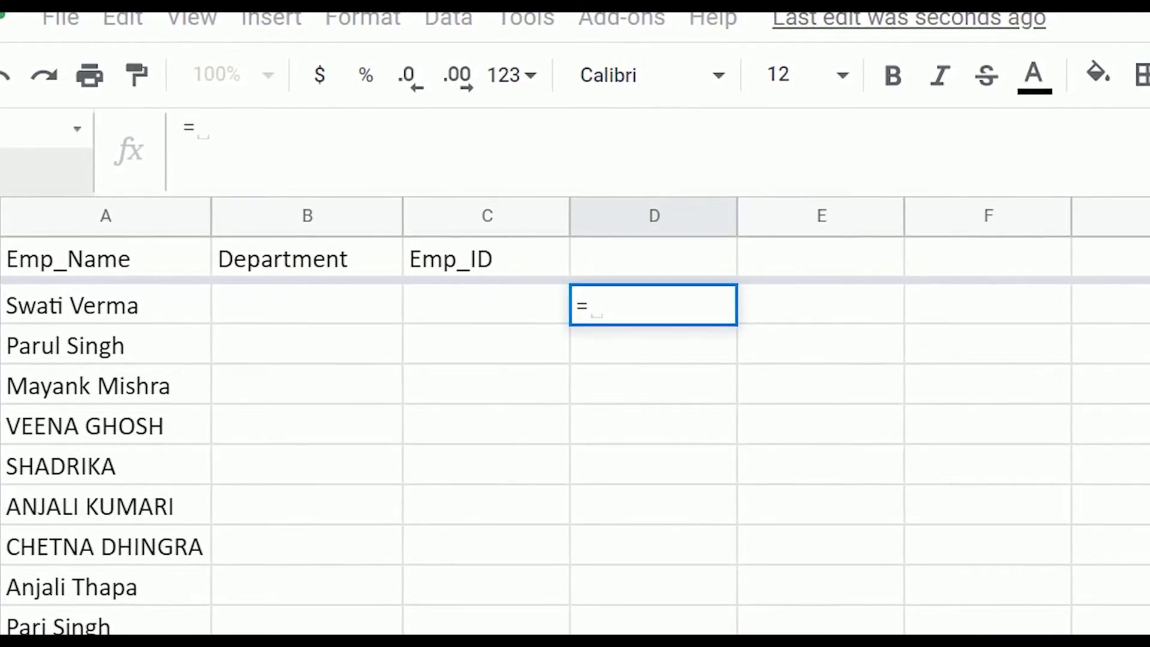
type("{")
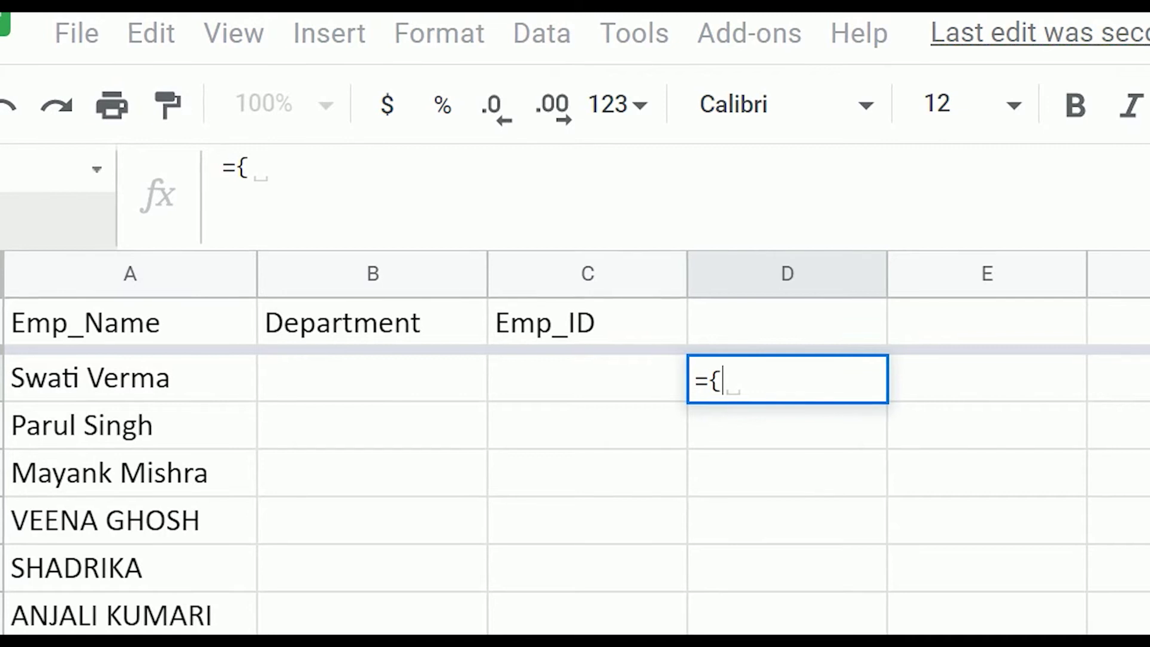
left_click(12, 641)
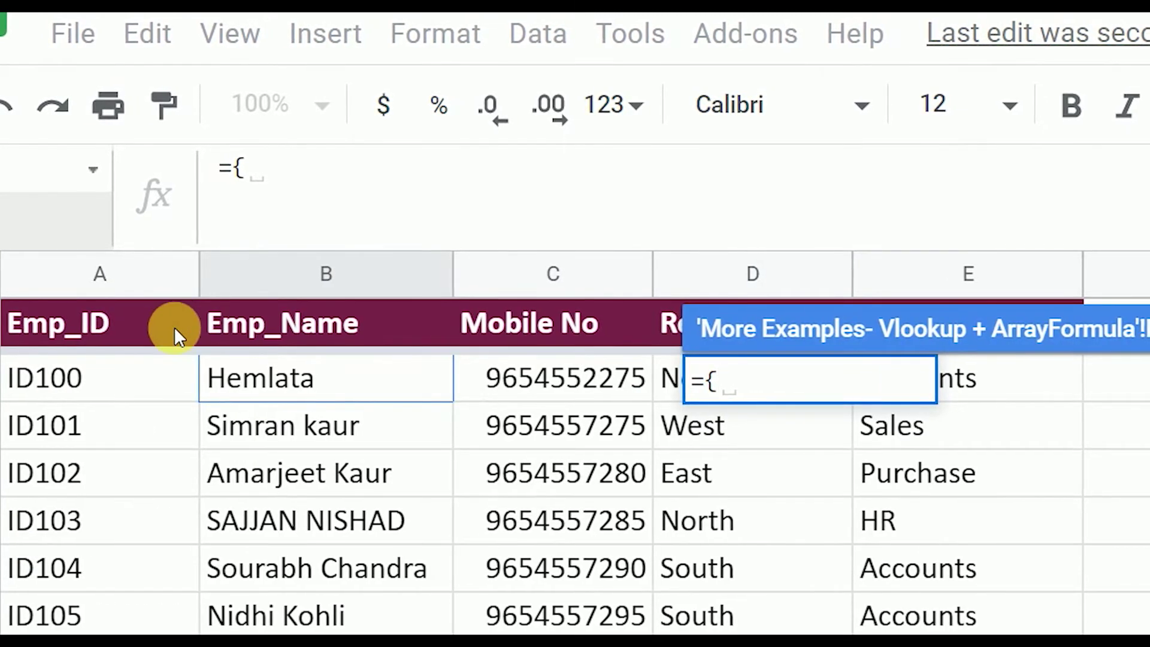
left_click(286, 271)
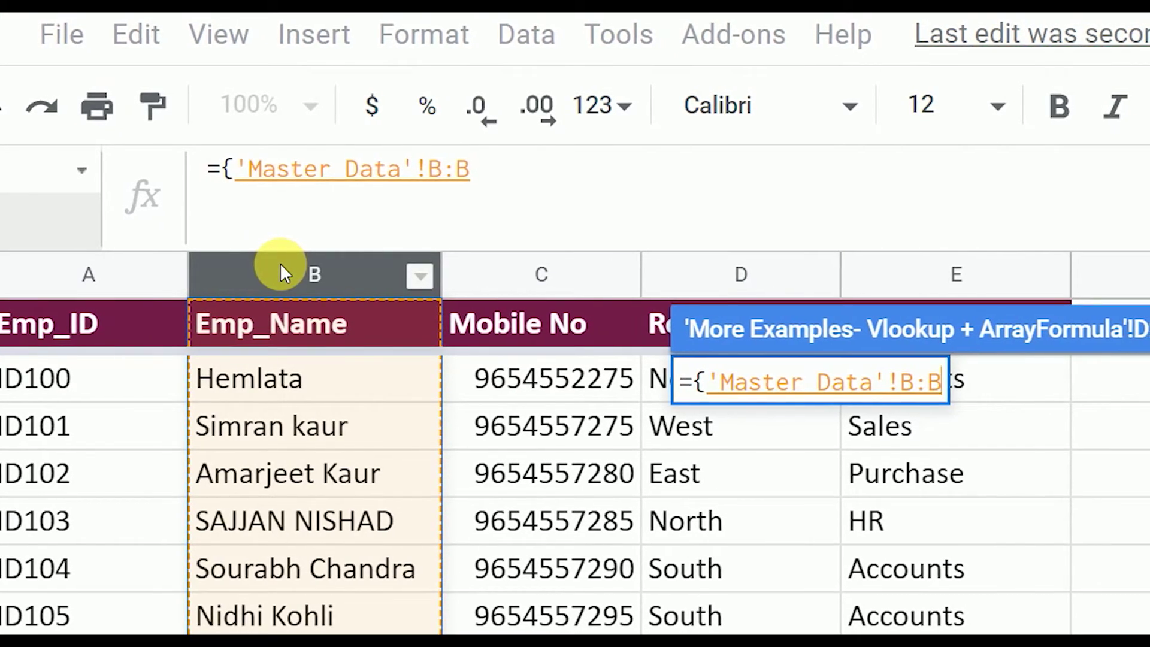
type(",")
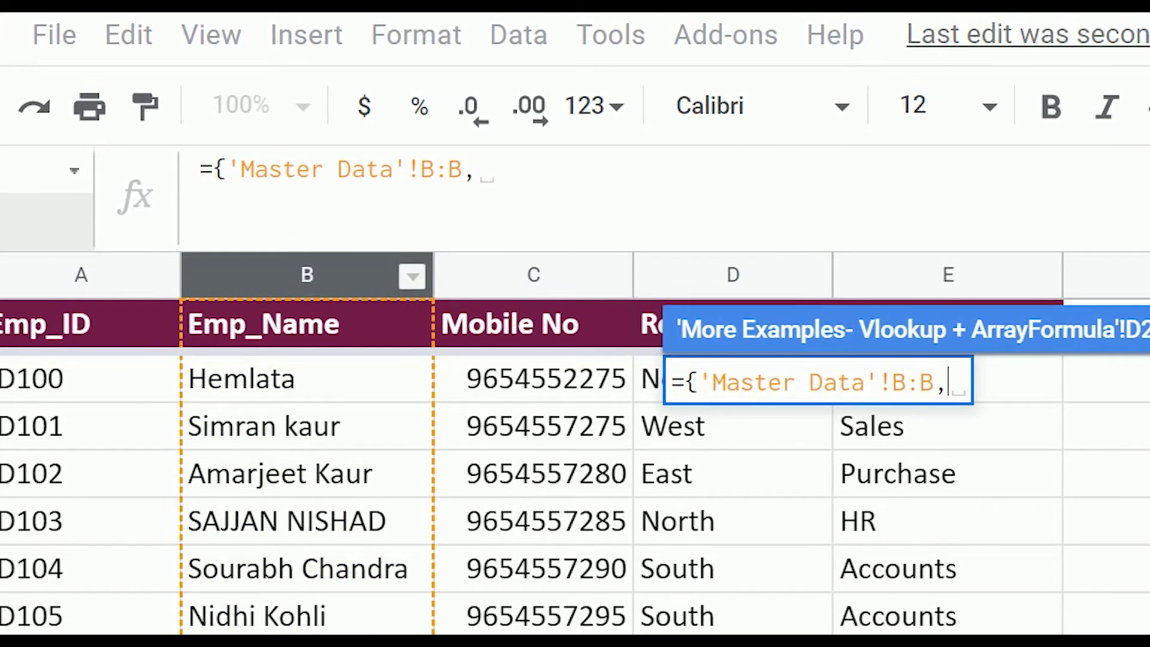
left_click(92, 276)
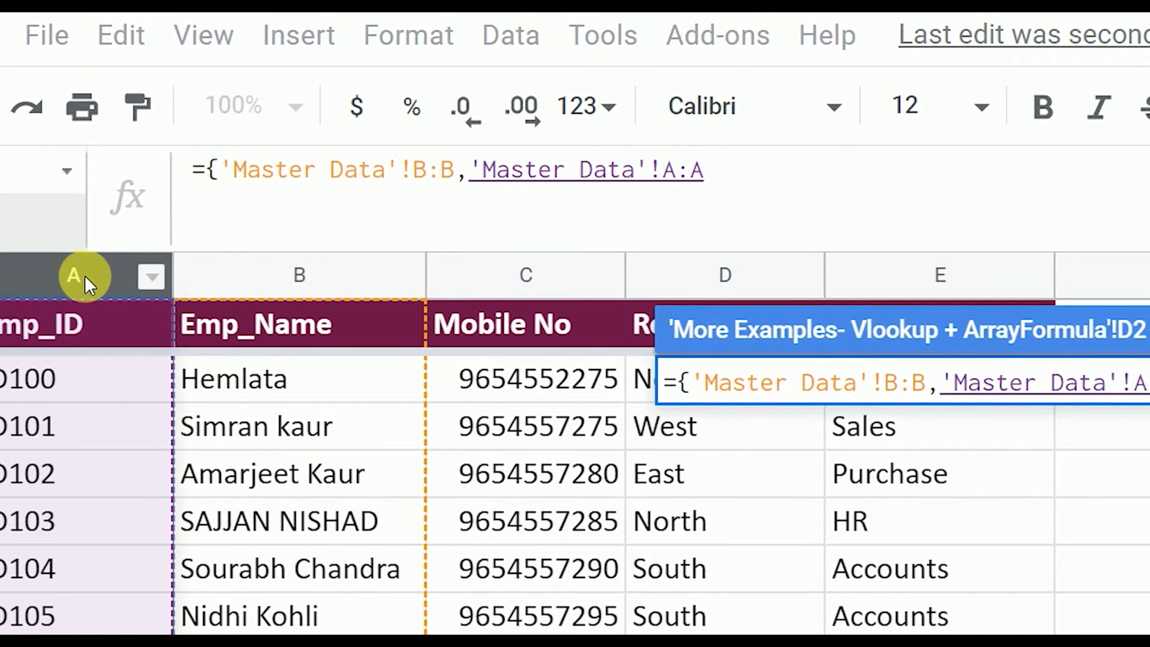
type(",")
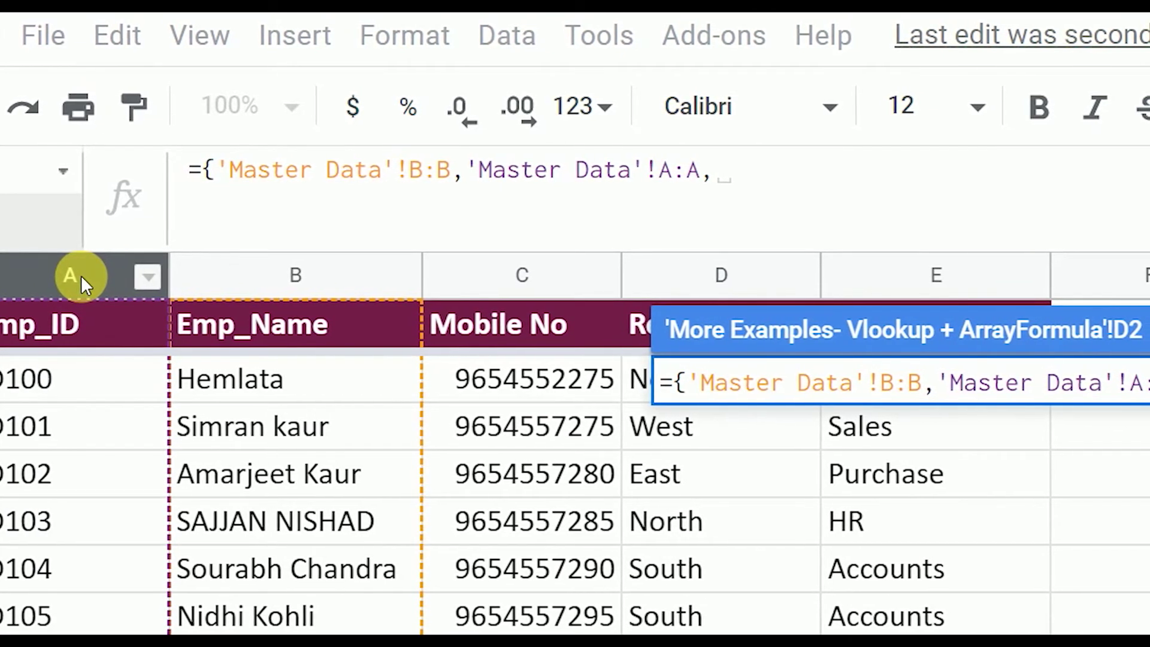
left_click(947, 289)
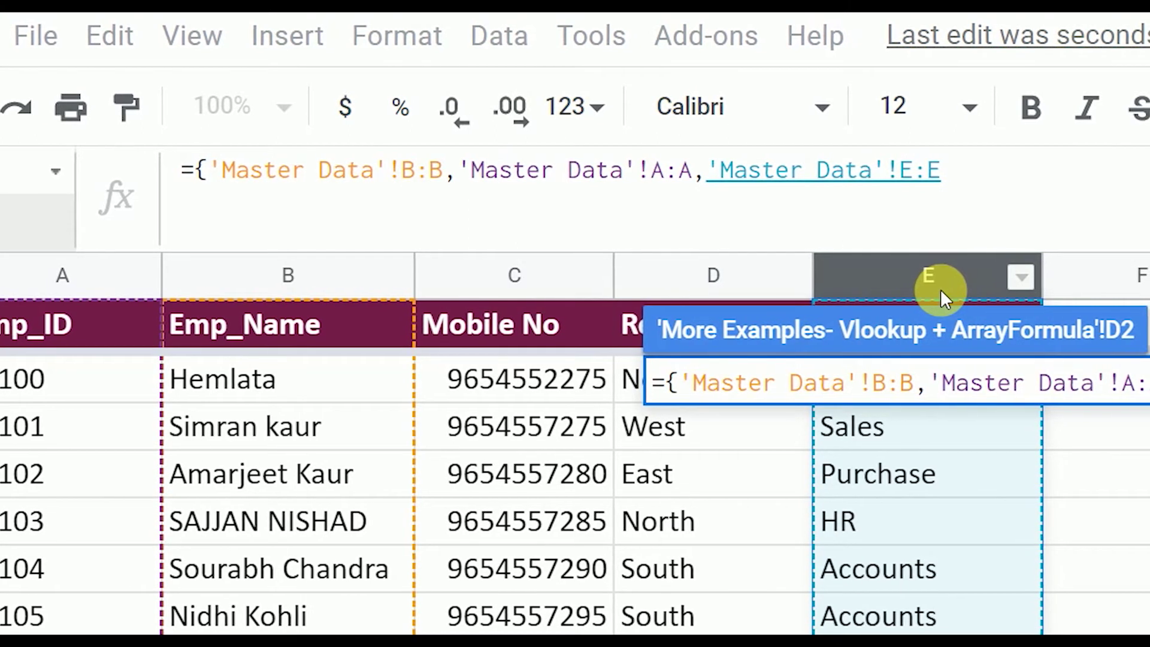
type("}")
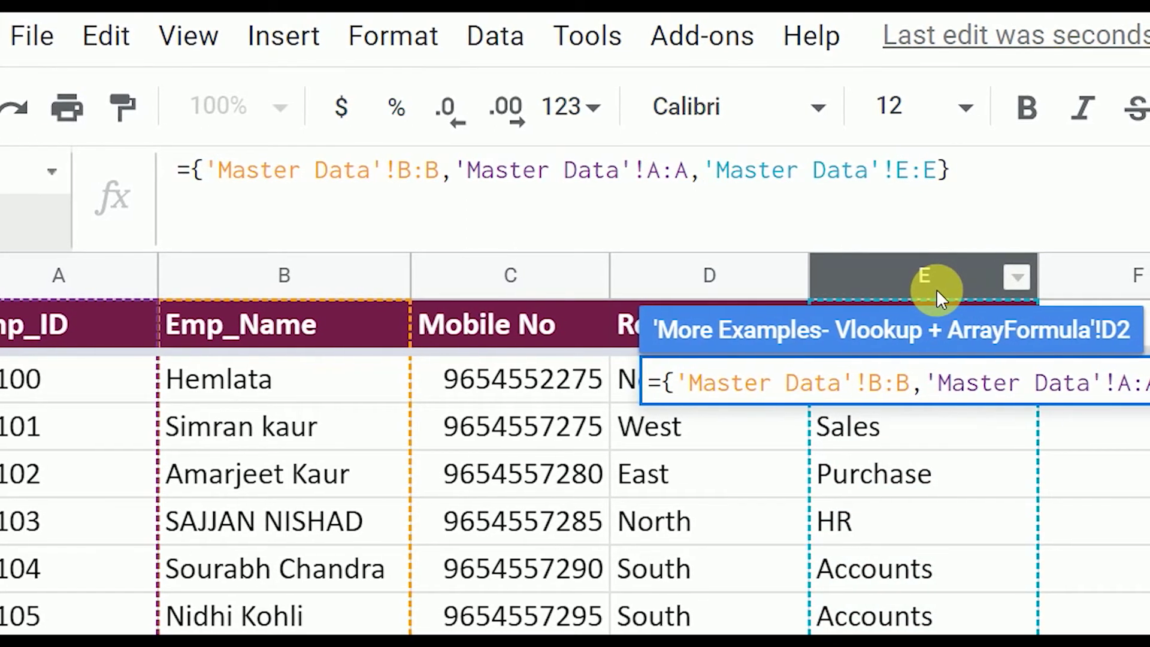
key("Return")
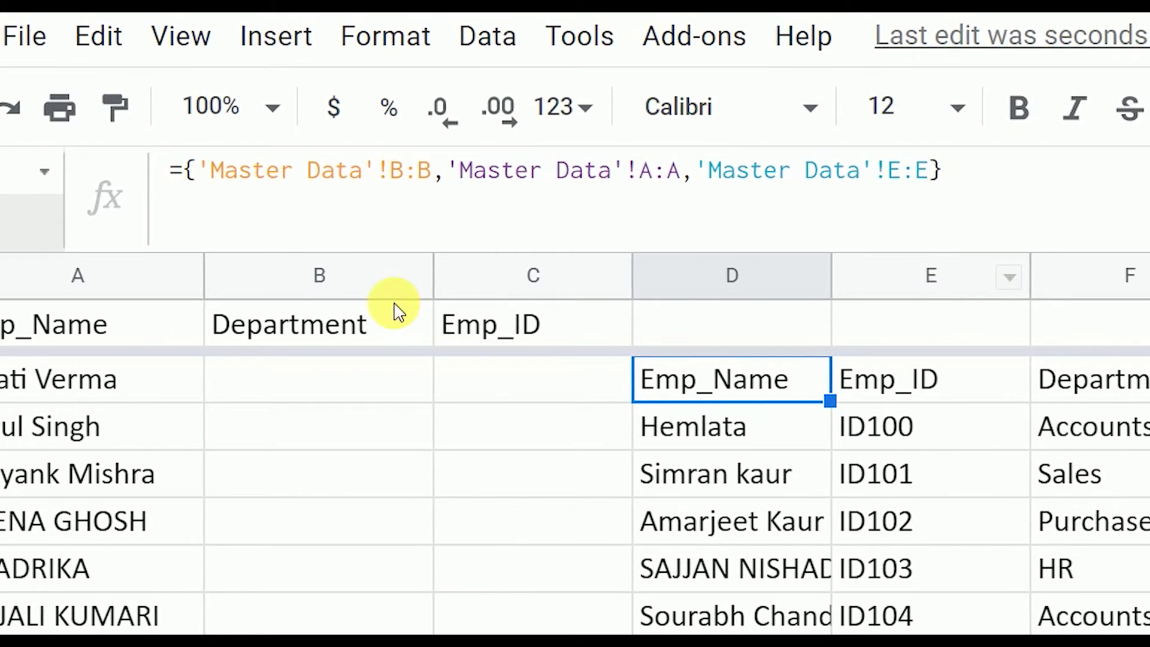
left_click(318, 400)
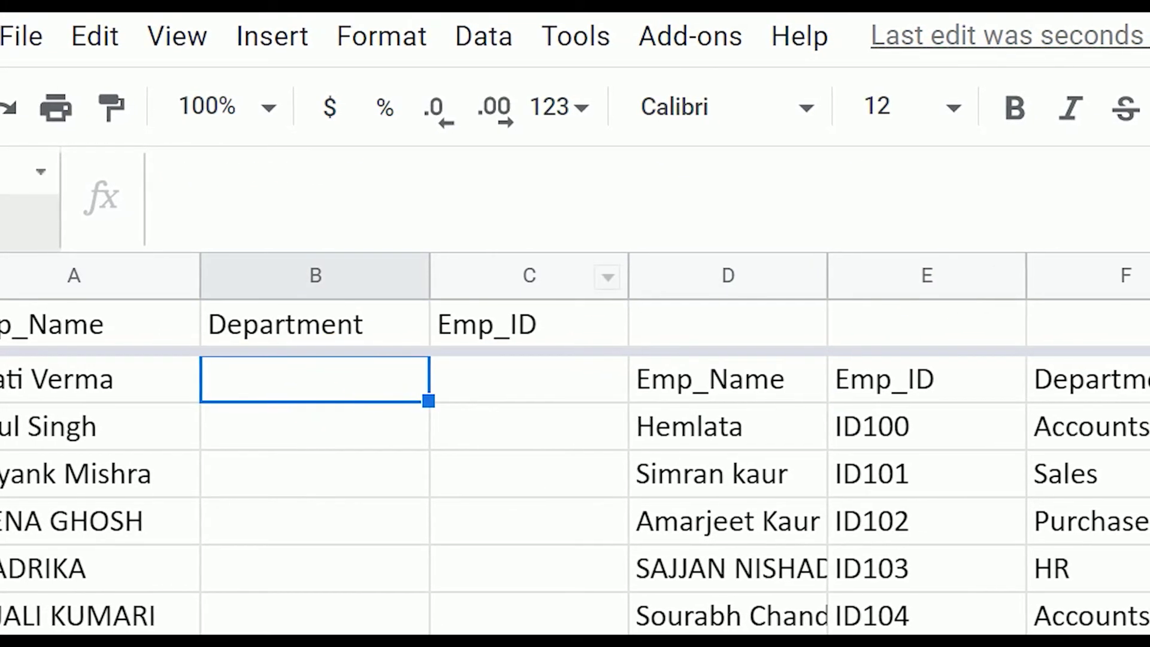
type("=vl")
key("Tab")
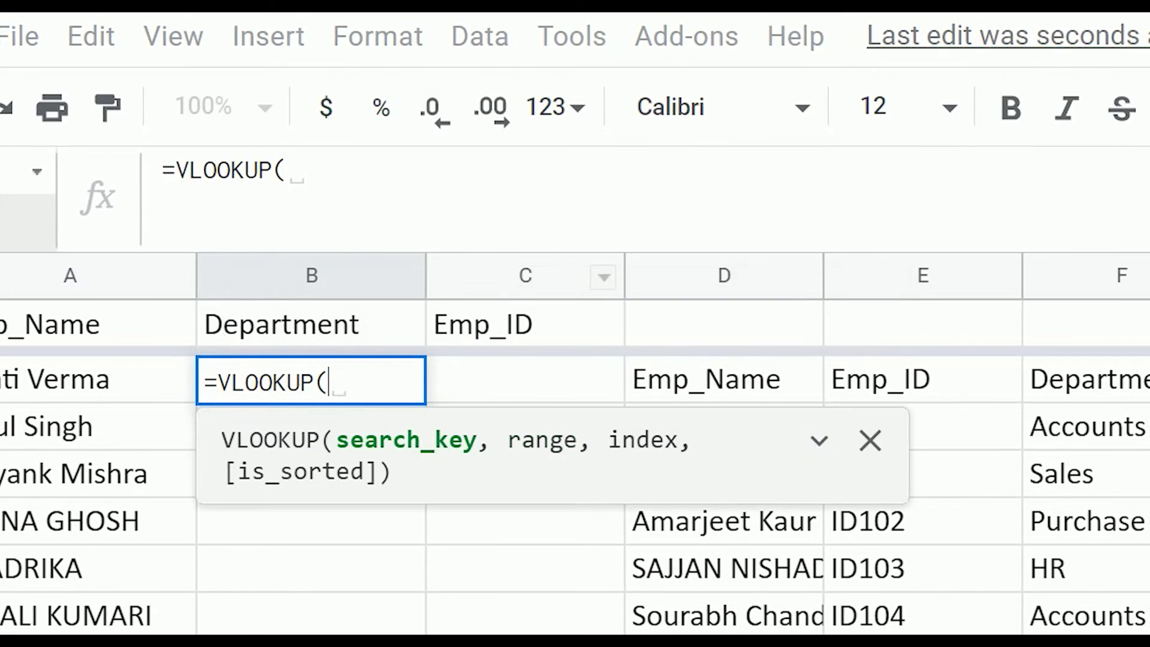
key("Escape")
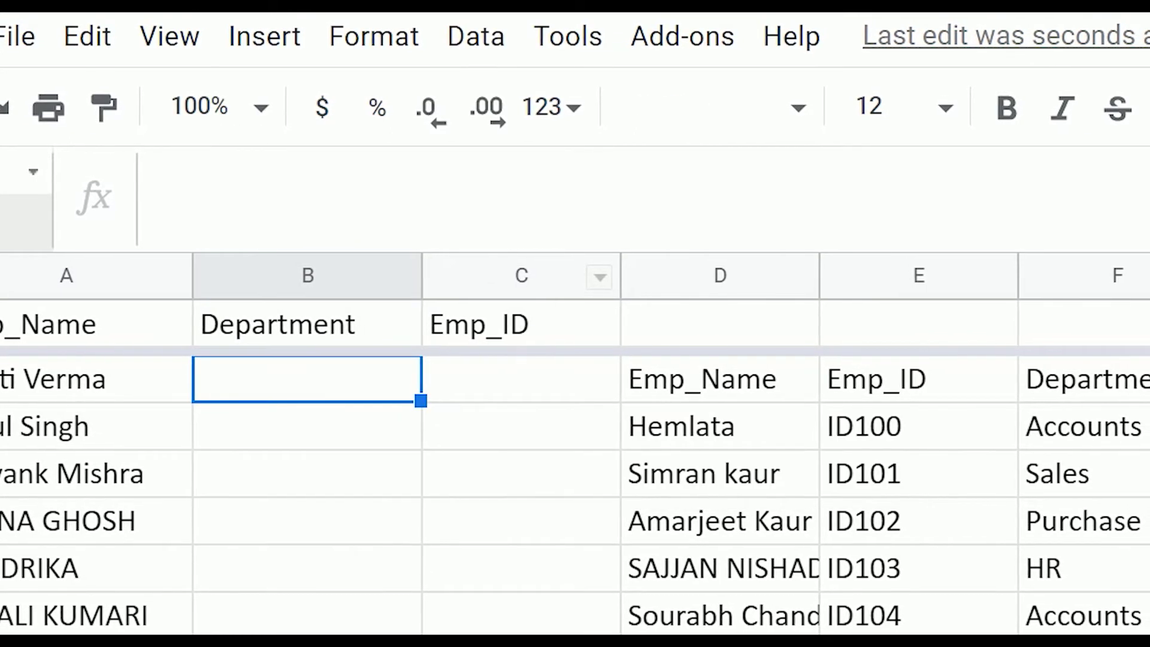
- Start a VLOOKUP in B2 with A2 as the search key and helper table columns D:F as the range
left_click(748, 394)
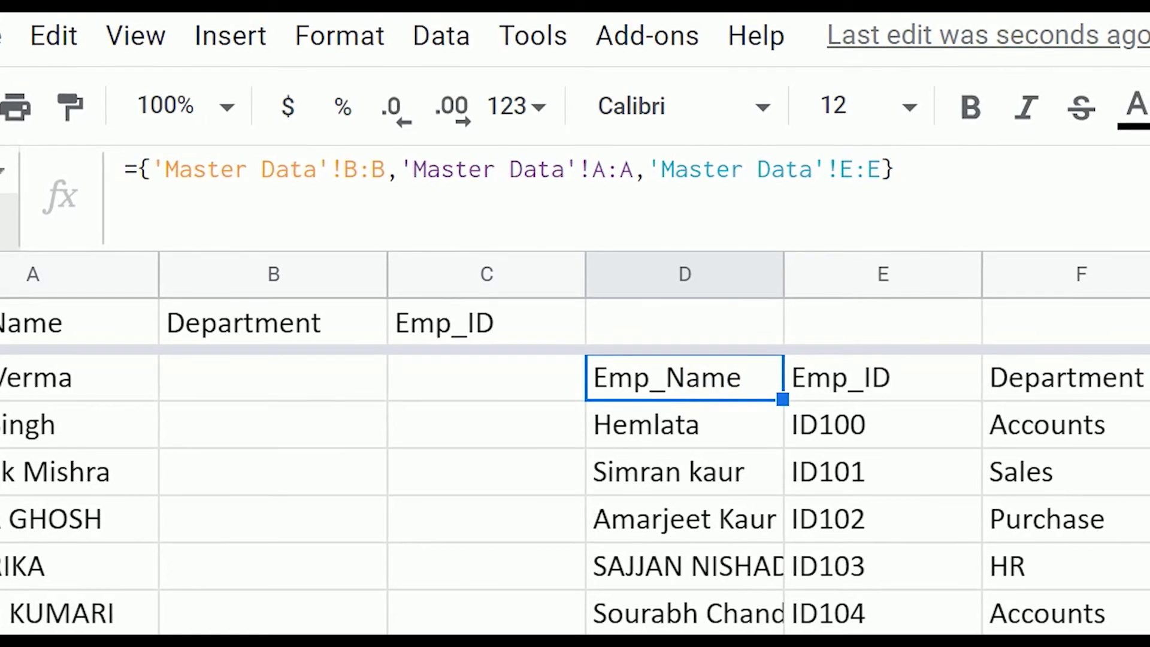
left_click(273, 397)
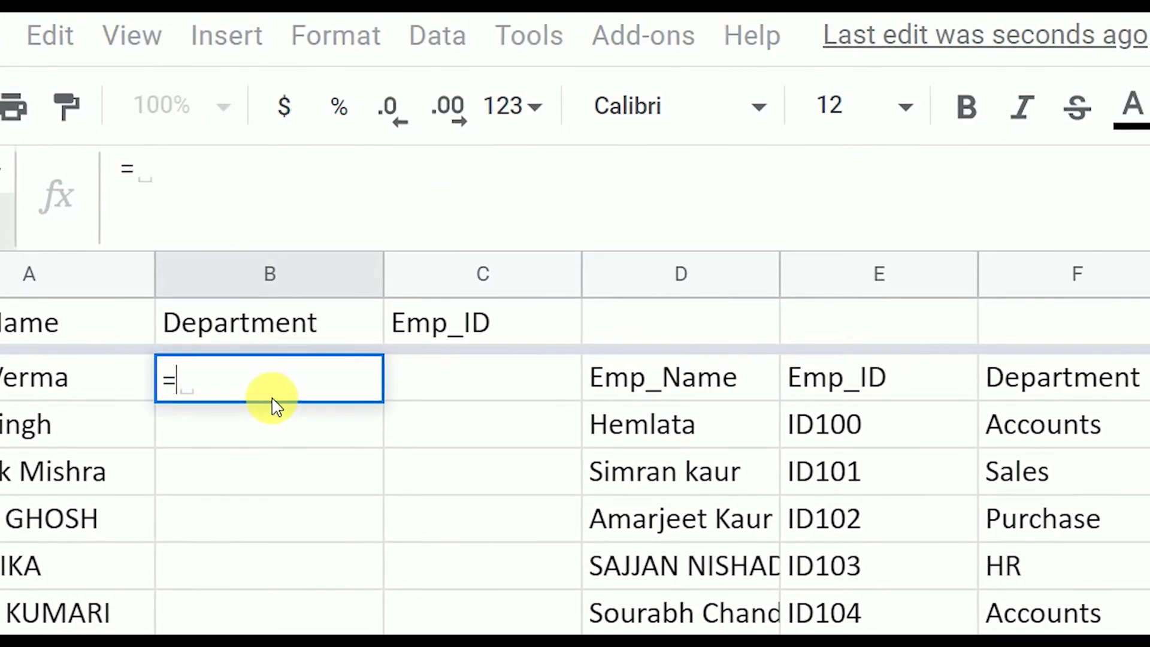
type("=vlo")
key("Tab")
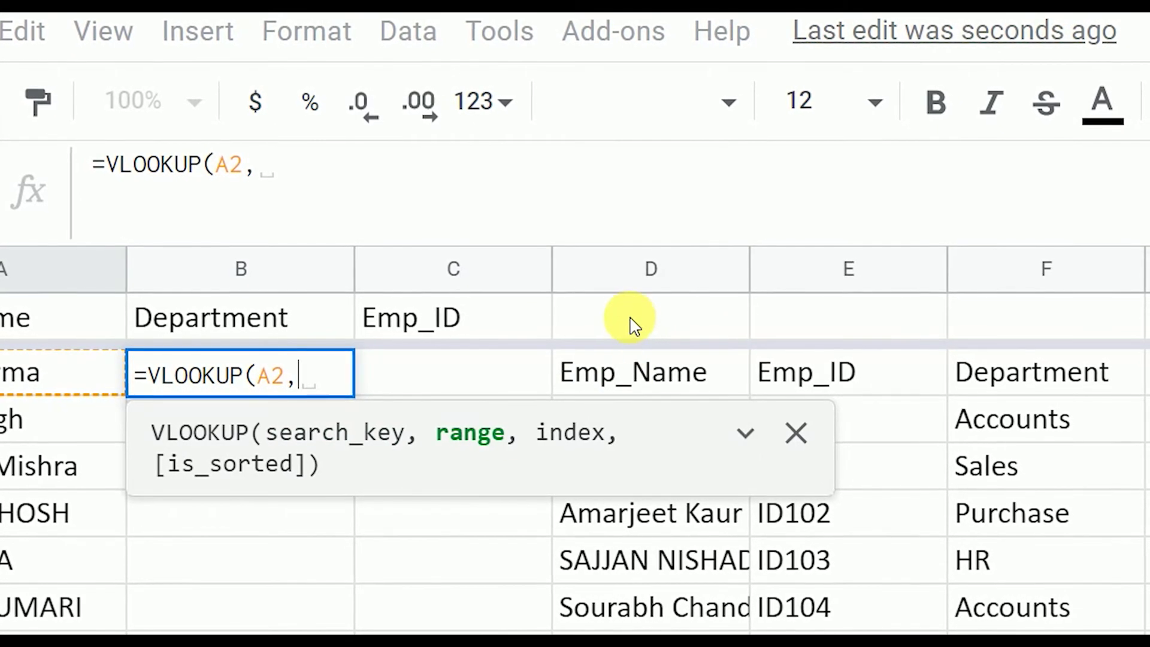
left_click(631, 380)
left_click(626, 270)
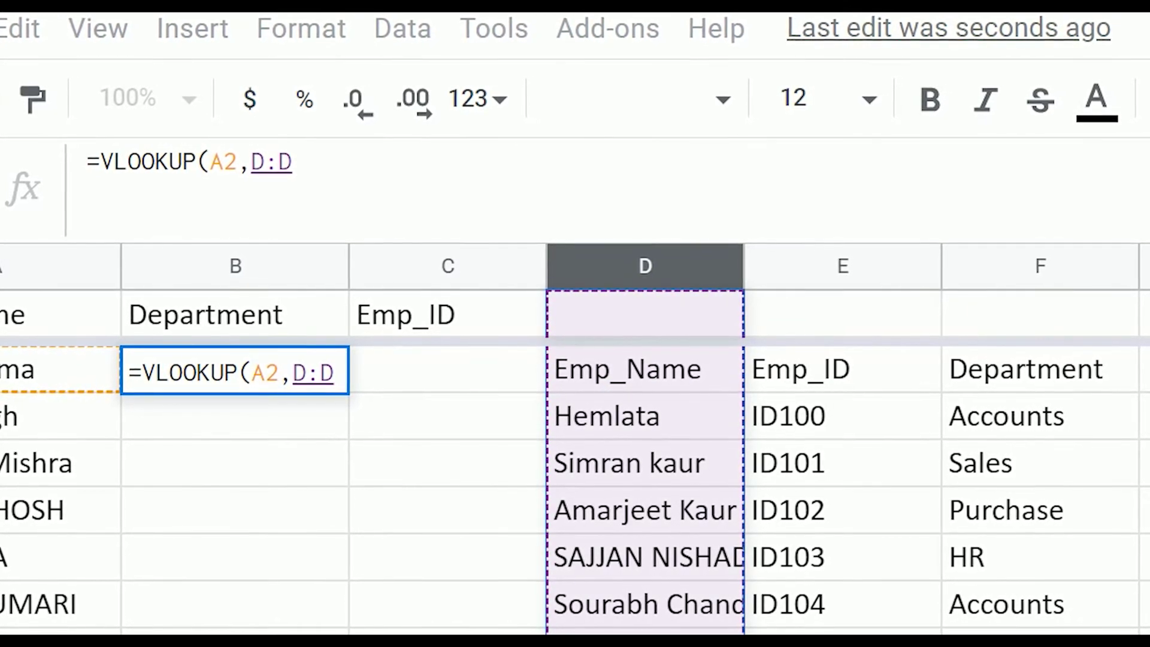
key("shift+Right")
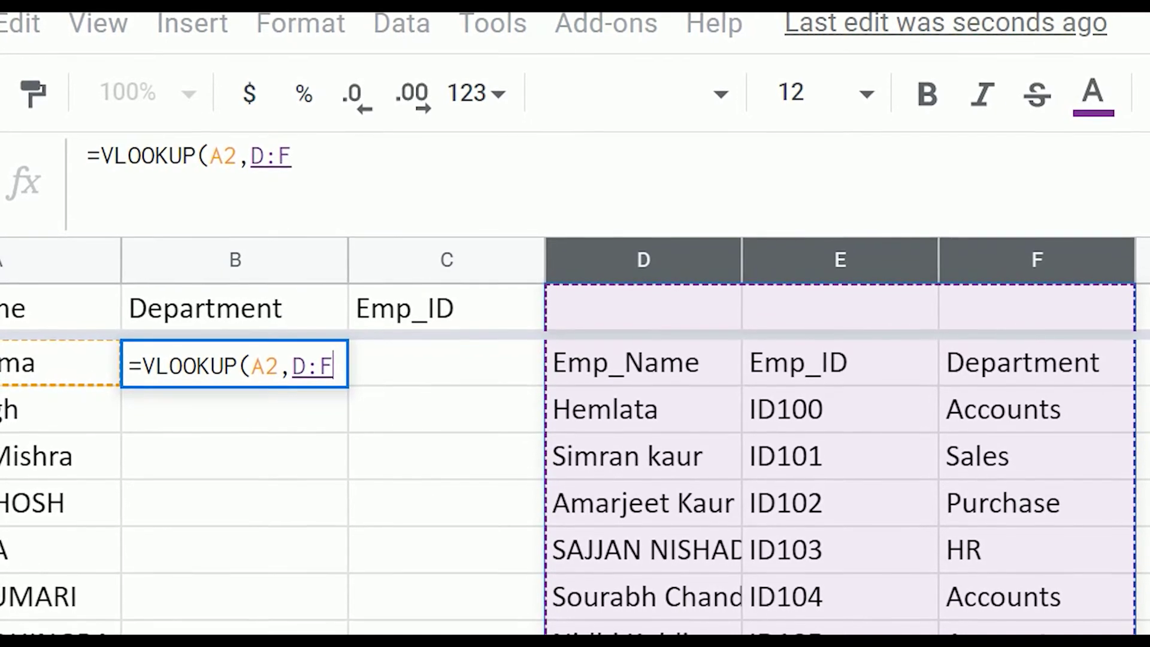
type(", ")
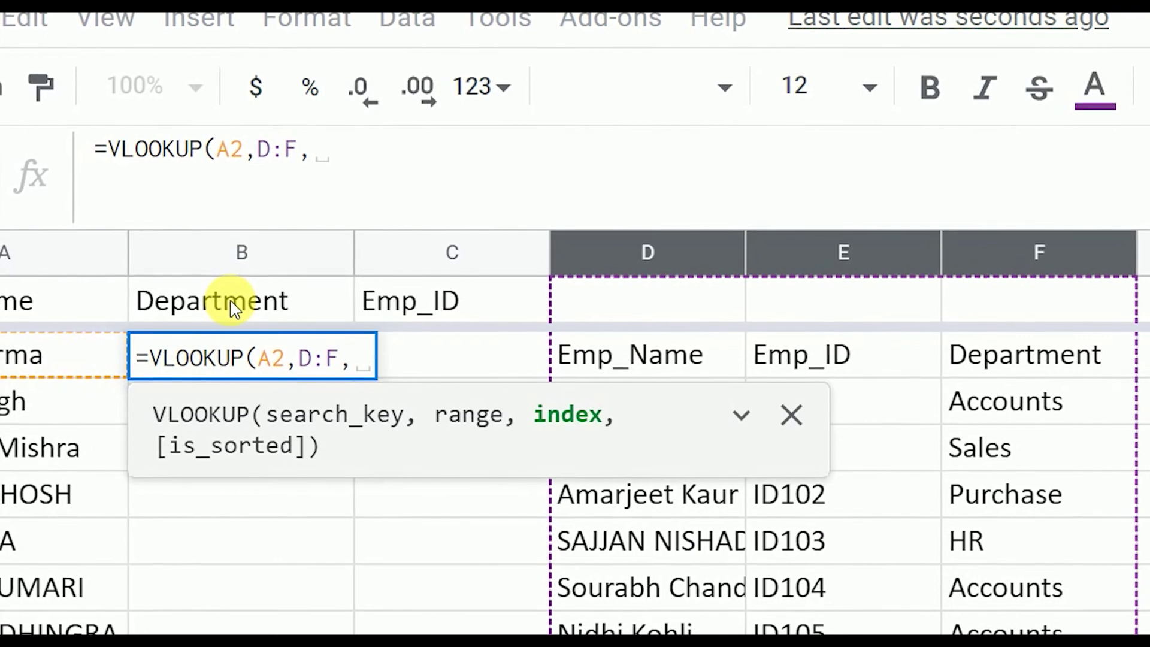
- Complete the VLOOKUP with the index array {3,2} for Department and Emp_ID and 0 for an exact match
type("{")
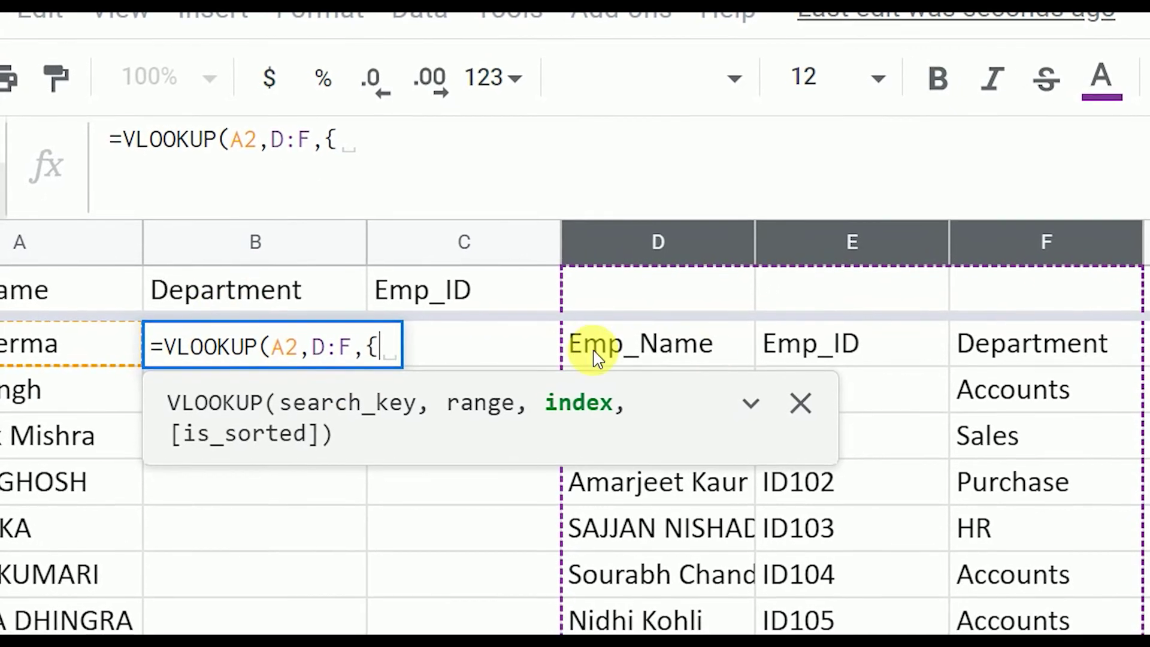
left_click(751, 402)
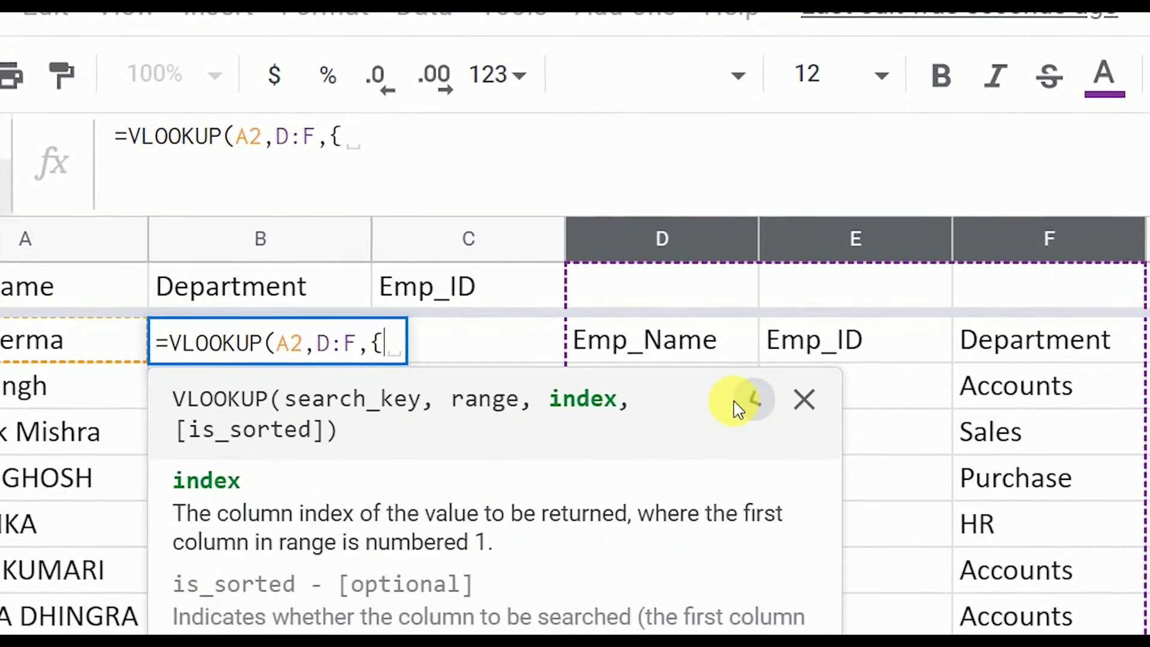
left_click(762, 110)
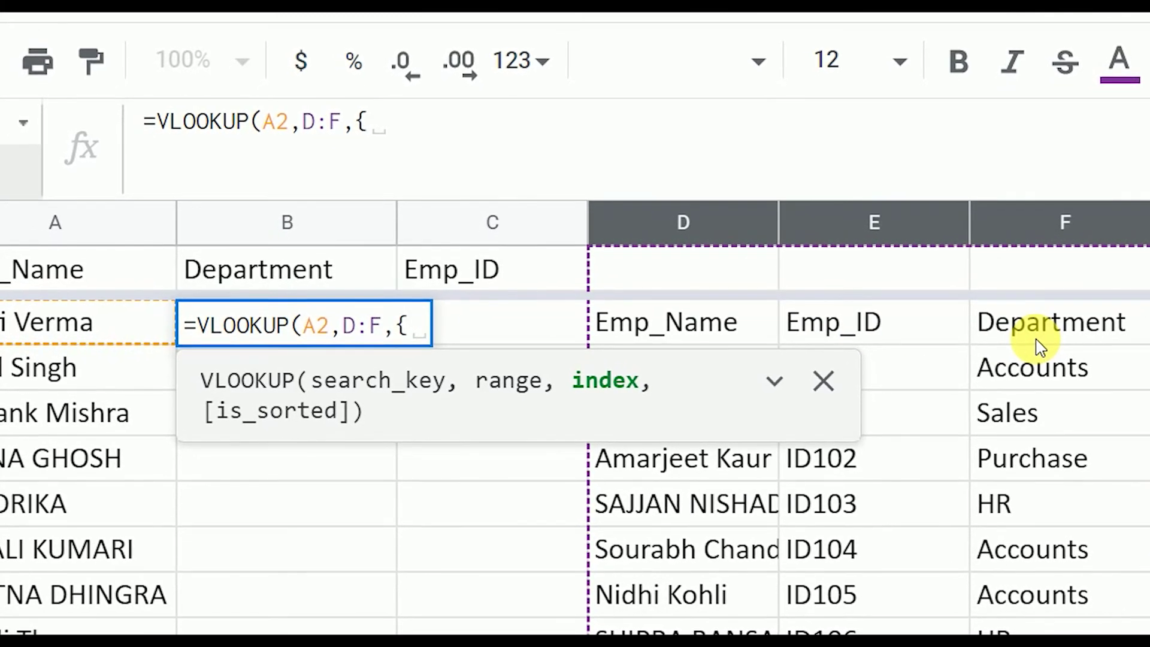
type("3")
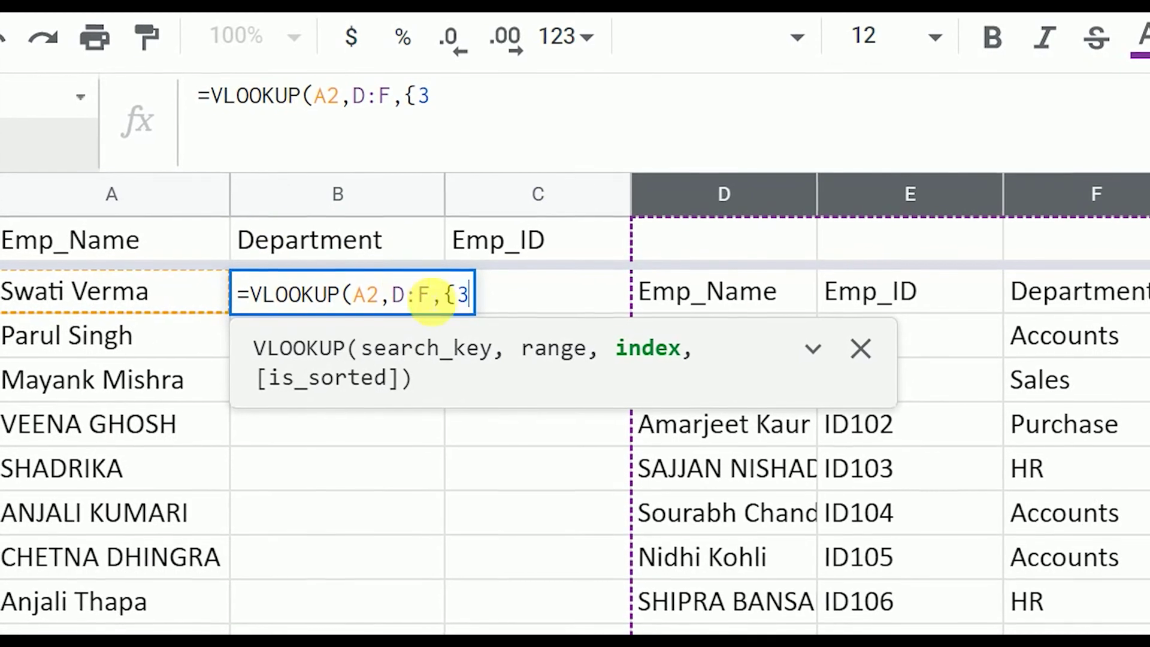
type(",")
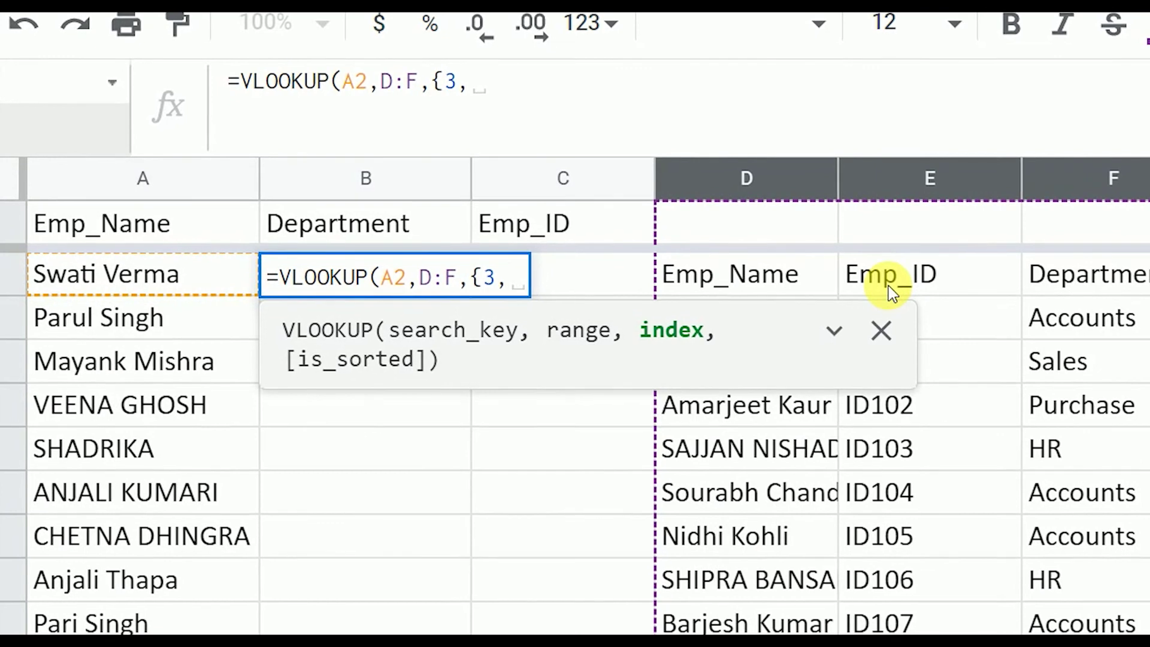
type("2}")
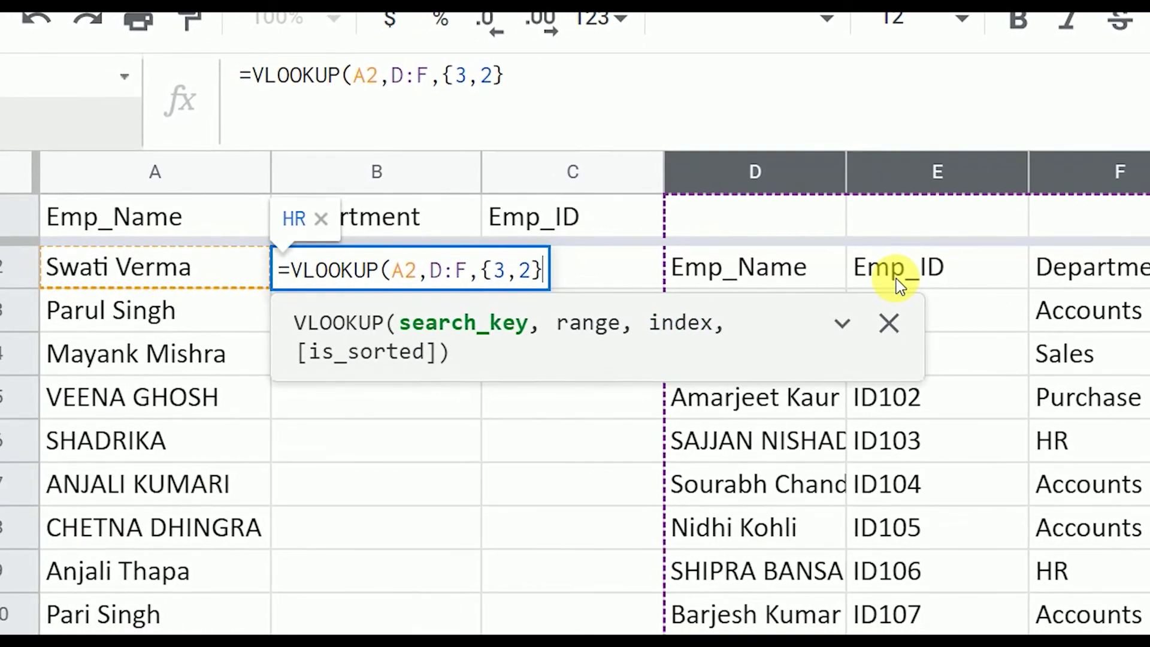
type(",0)")
- Wrap the B2 VLOOKUP in ArrayFormula and extend its search key to A2:A to cover the whole Emp_Name column
key("ctrl+shift+Return")
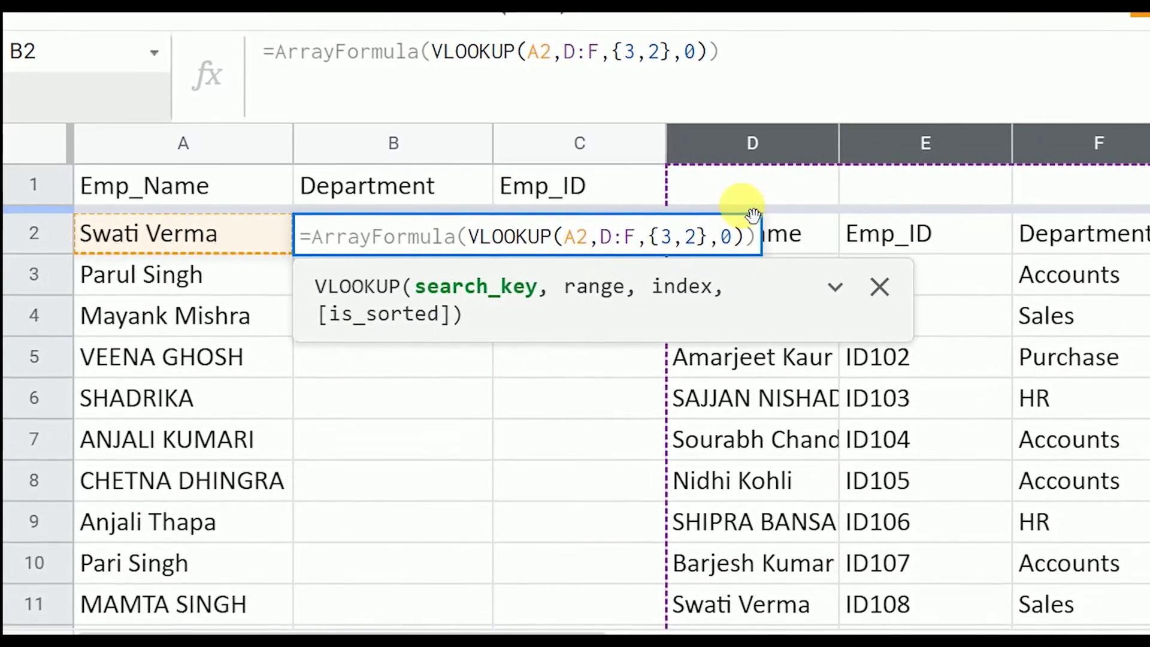
type(":A")
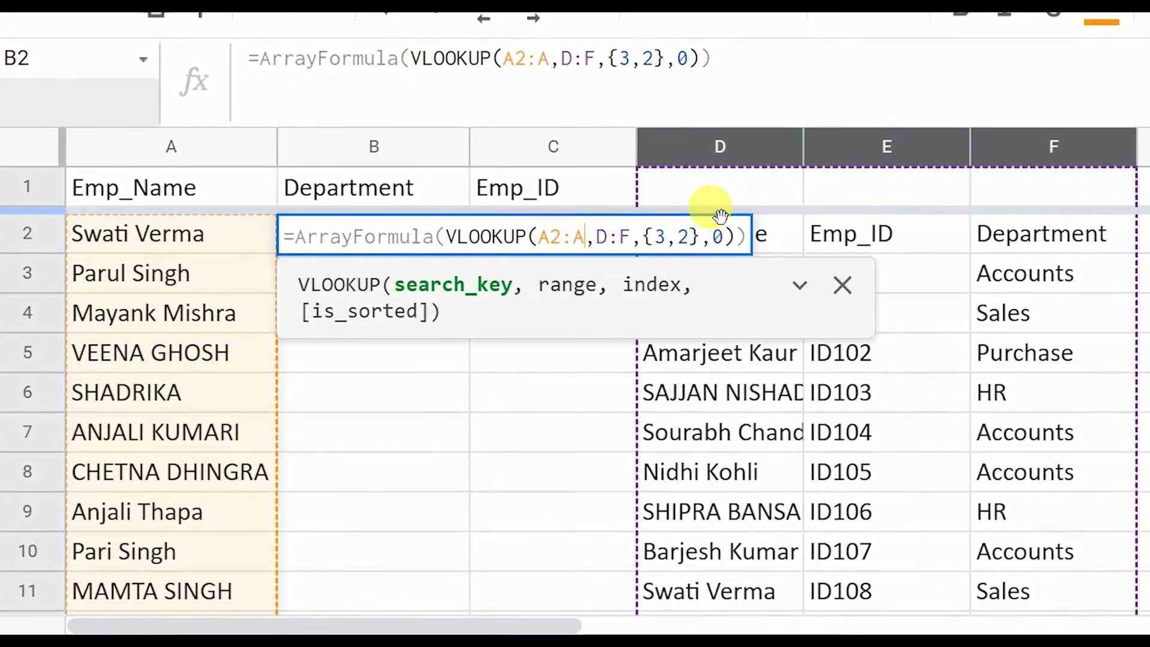
key("Return")
scroll(476, 275, "down", 3)
scroll(473, 278, "up", 3)
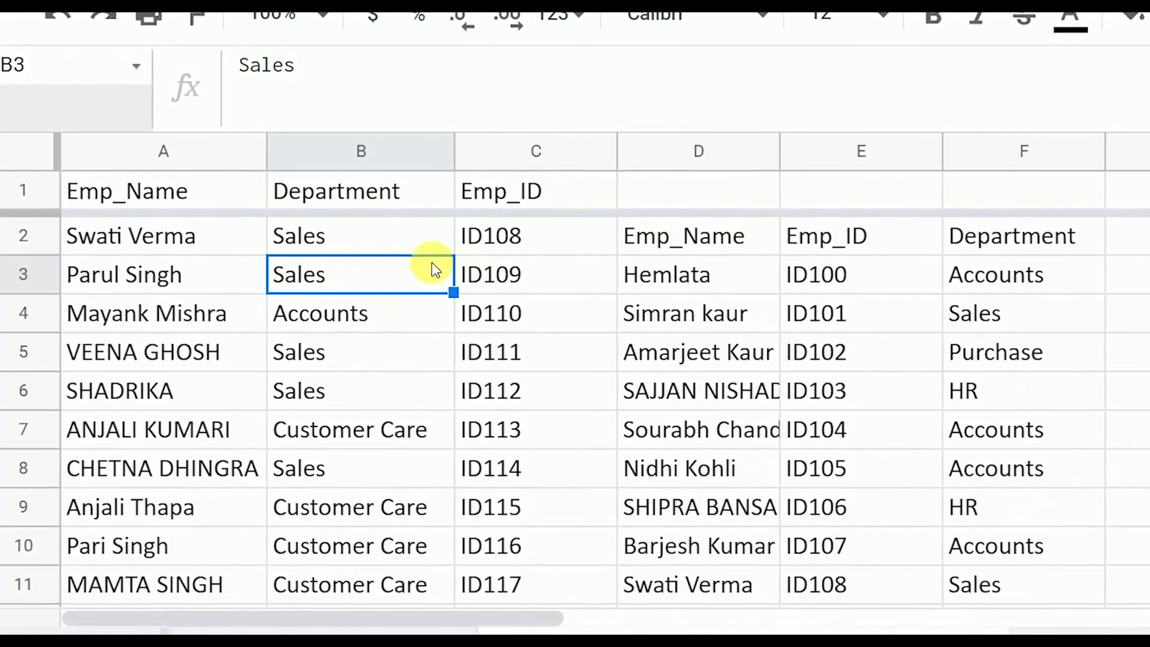
- Check the Department and Emp_ID values that the B2 array formula returns for each employee name
left_click(332, 246)
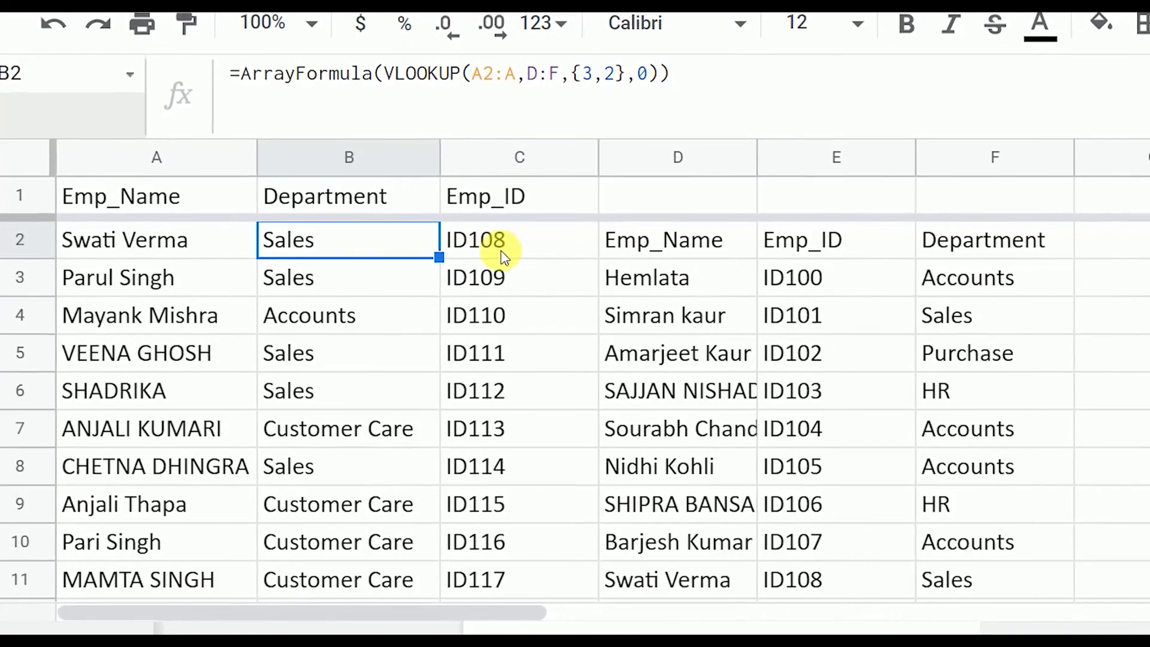
scroll(392, 331, "down", 2)
scroll(341, 341, "up", 2)
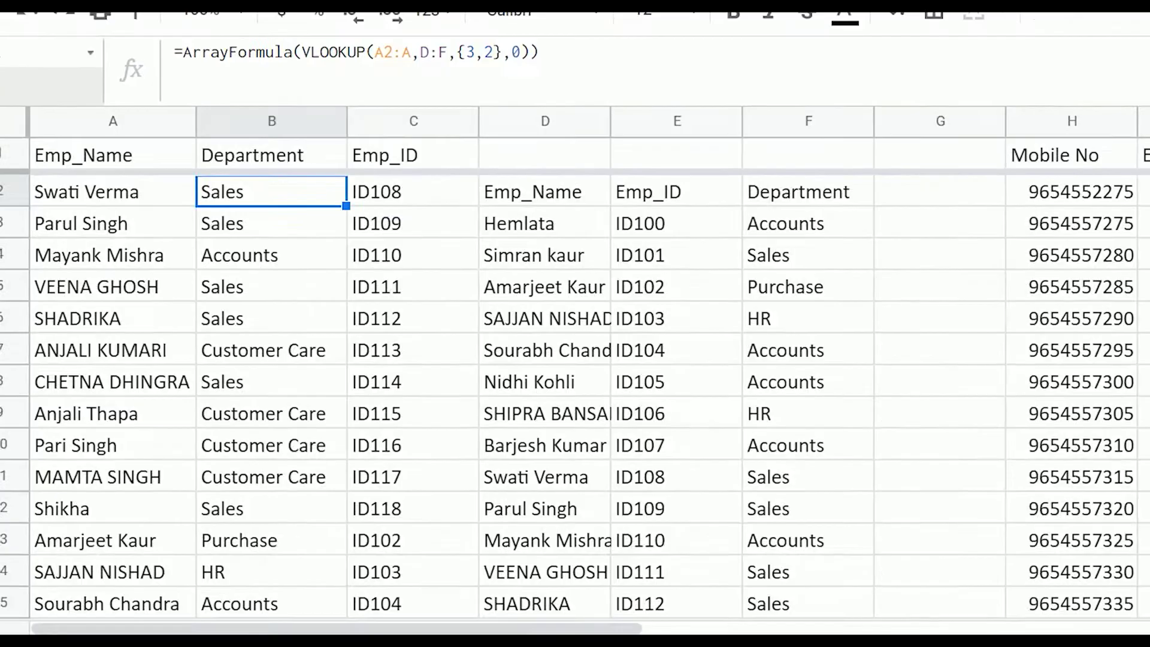
left_click(233, 290)
left_click(383, 257)
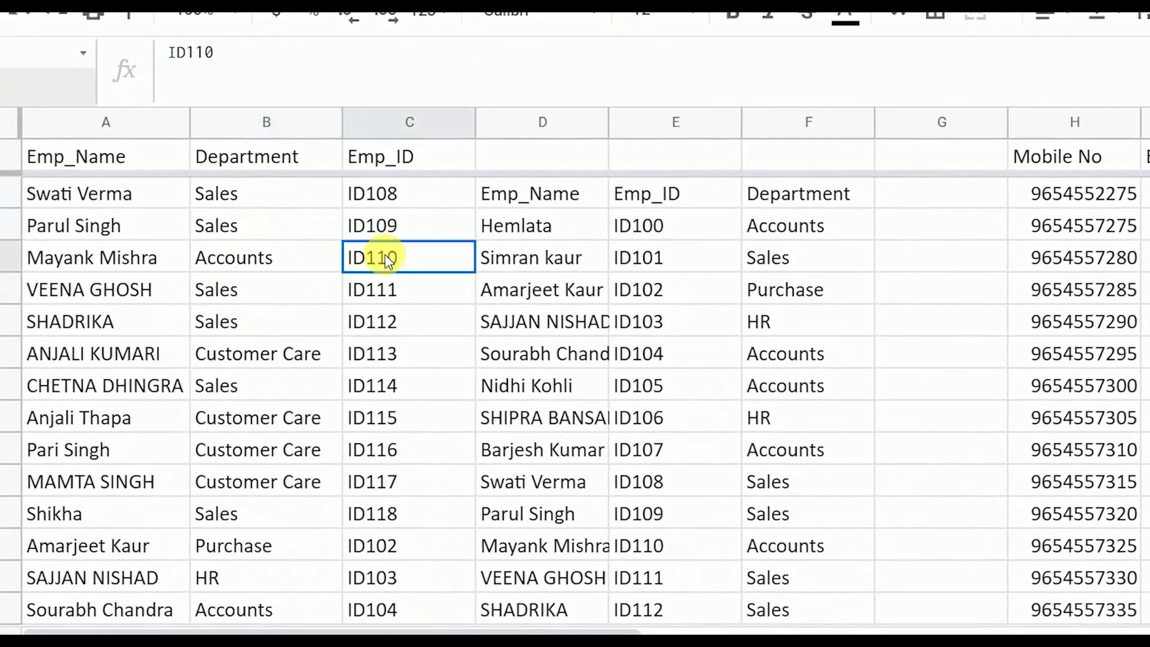
left_click(331, 353)
left_click(345, 355)
left_click(242, 387)
left_click(236, 293)
left_click(346, 266)
left_click(216, 201)
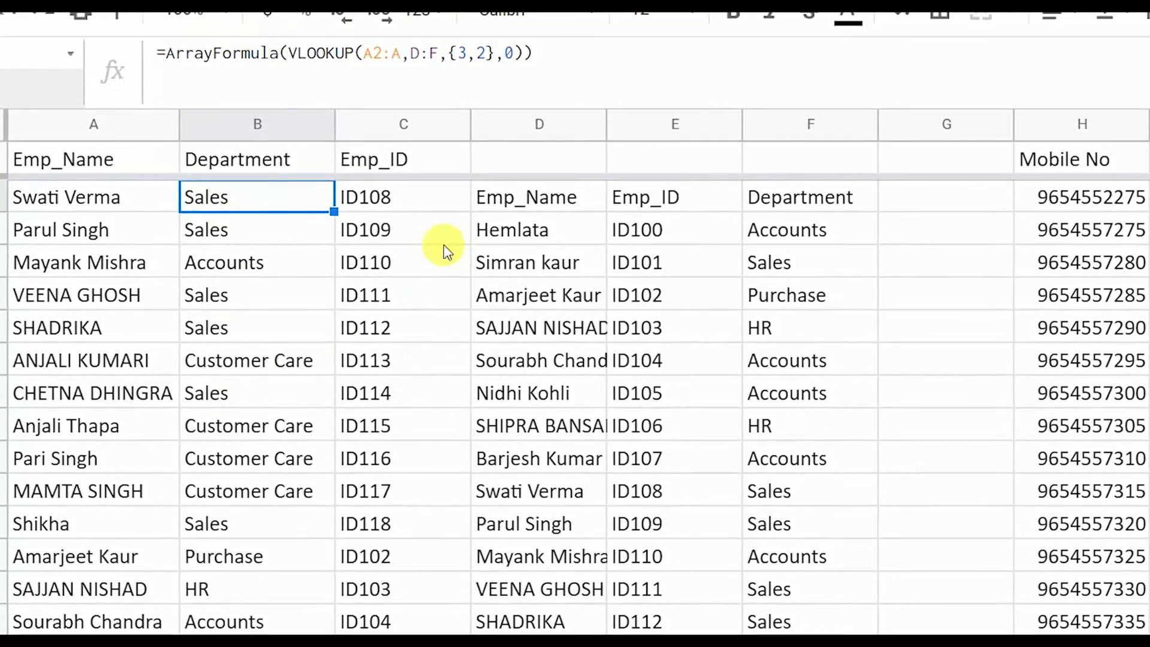
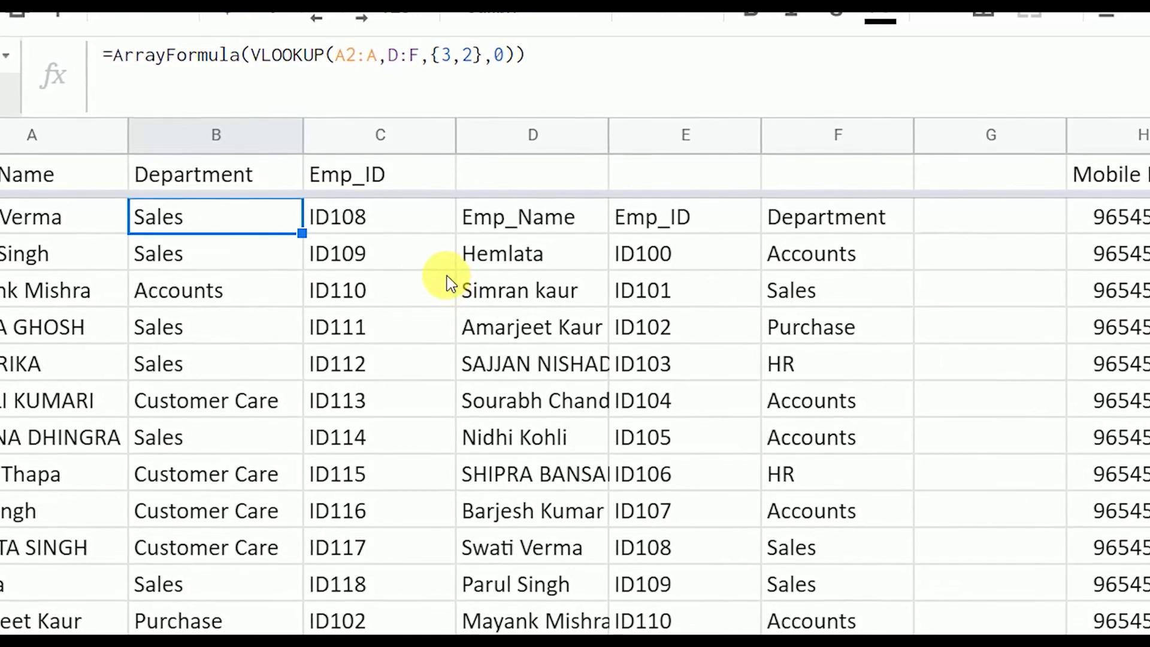
- Copy the curly-brace array of Master Data columns from the helper formula in D2, without its equals sign
double_click(212, 231)
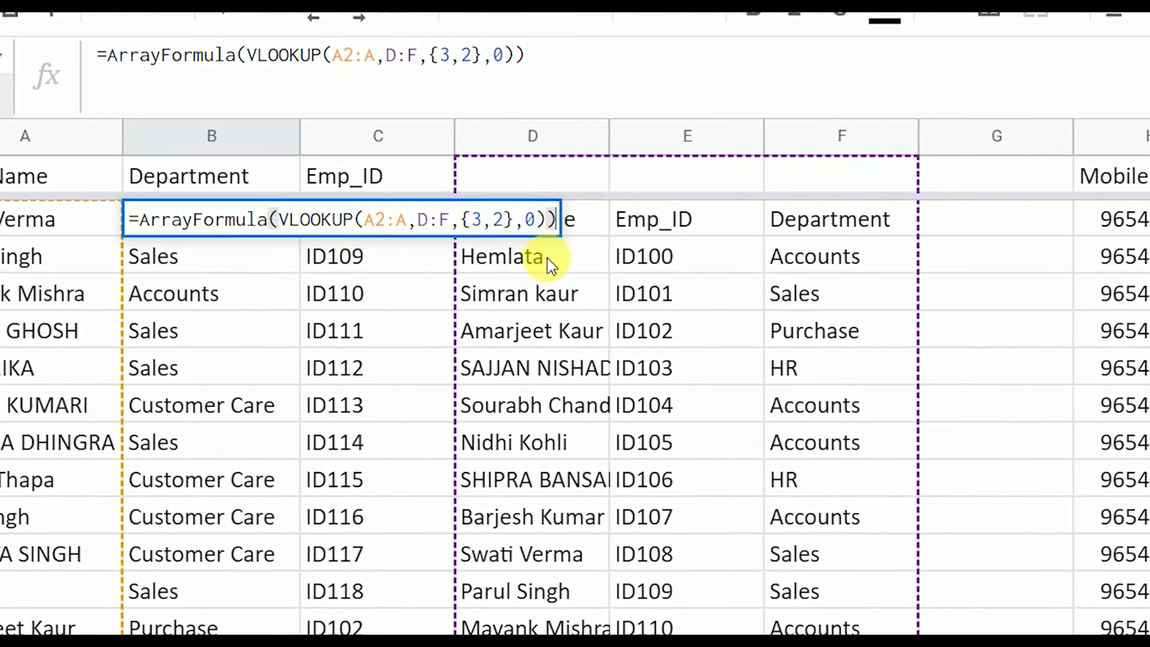
key("Escape")
left_click(550, 233)
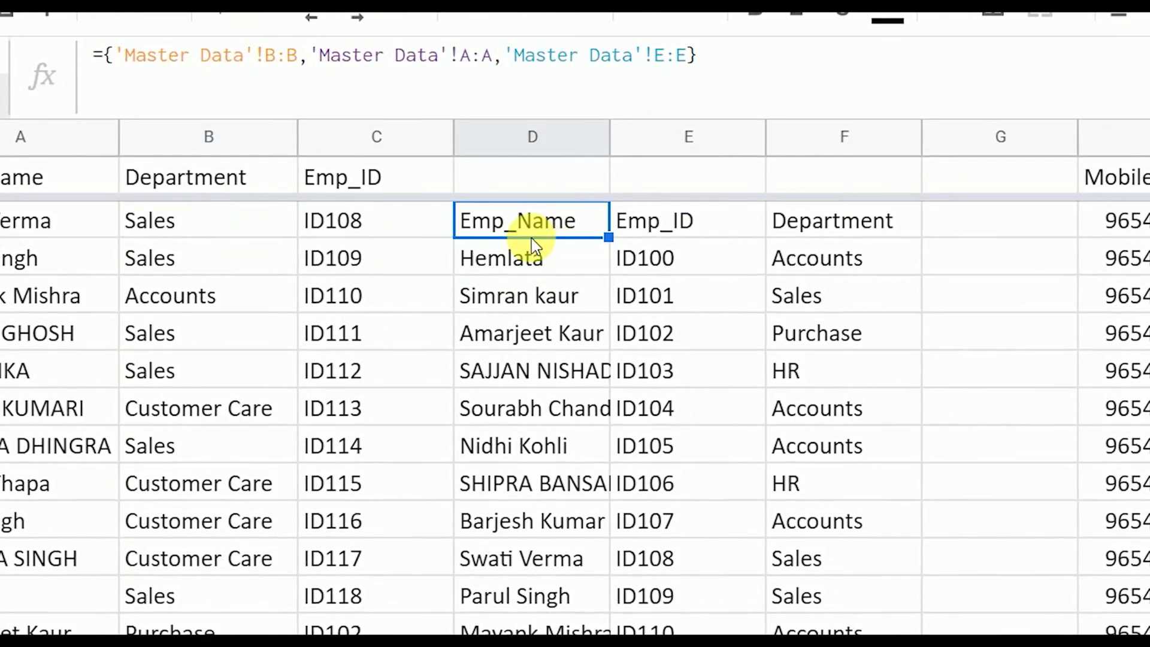
double_click(527, 225)
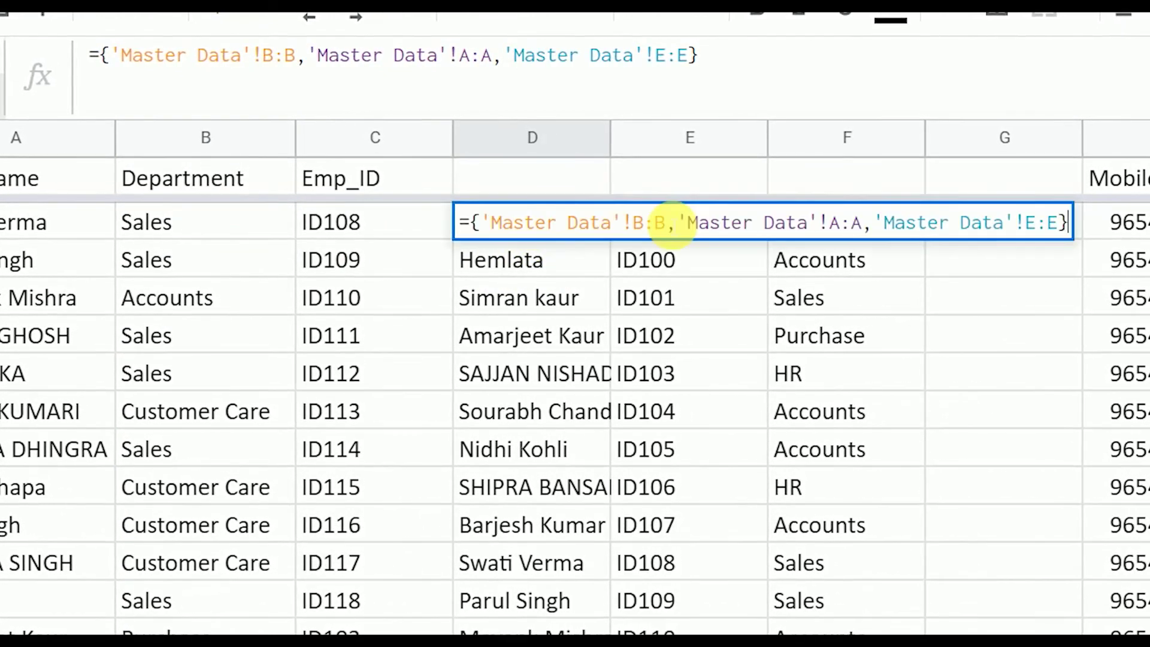
left_click_drag(1072, 225, 473, 224)
key("ctrl+c")
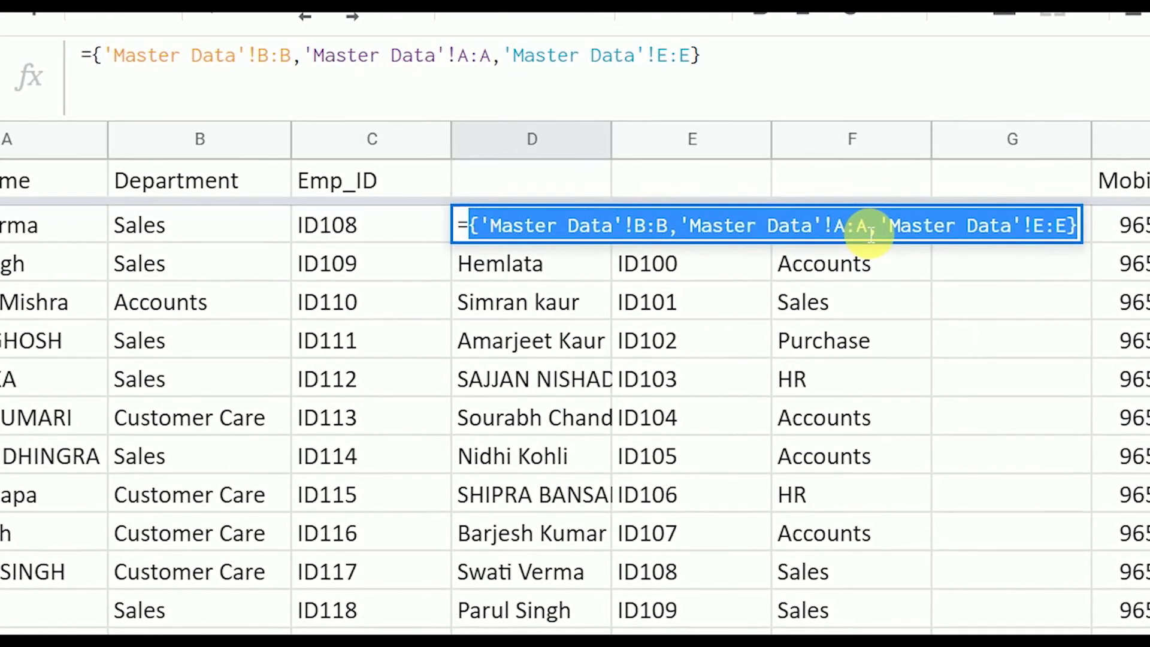
key("Escape")
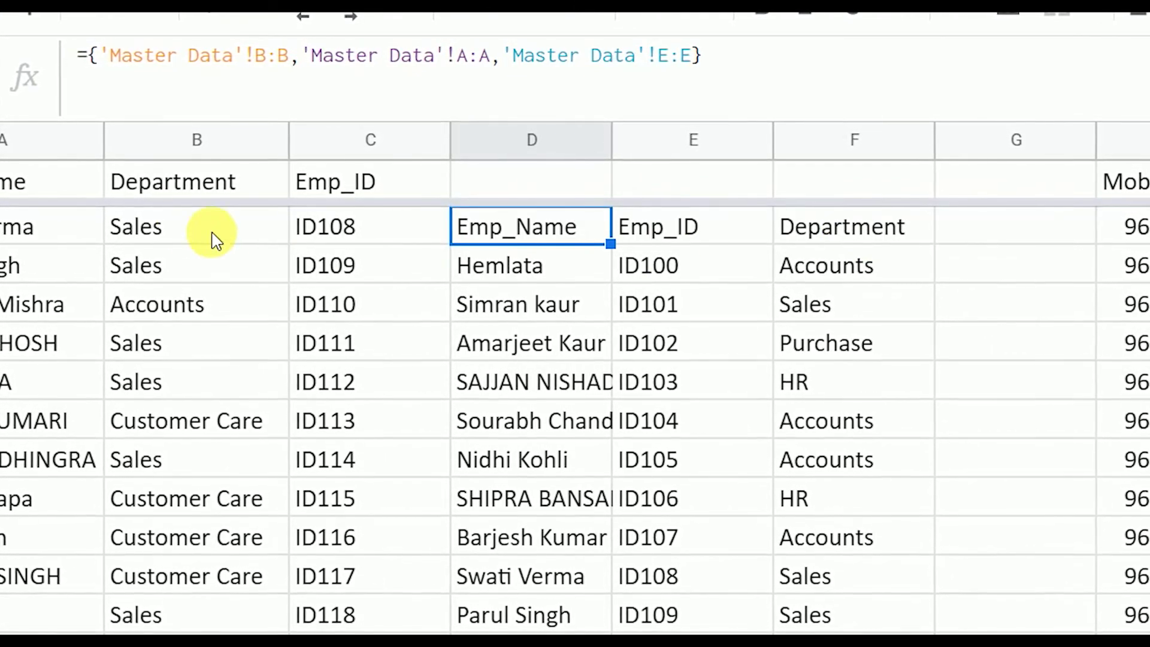
- Replace D:F in the B2 formula with {'Master Data'!B:B,'Master Data'!A:A,'Master Data'!E:E}, and clear the helper table formula in D2
left_click(183, 231)
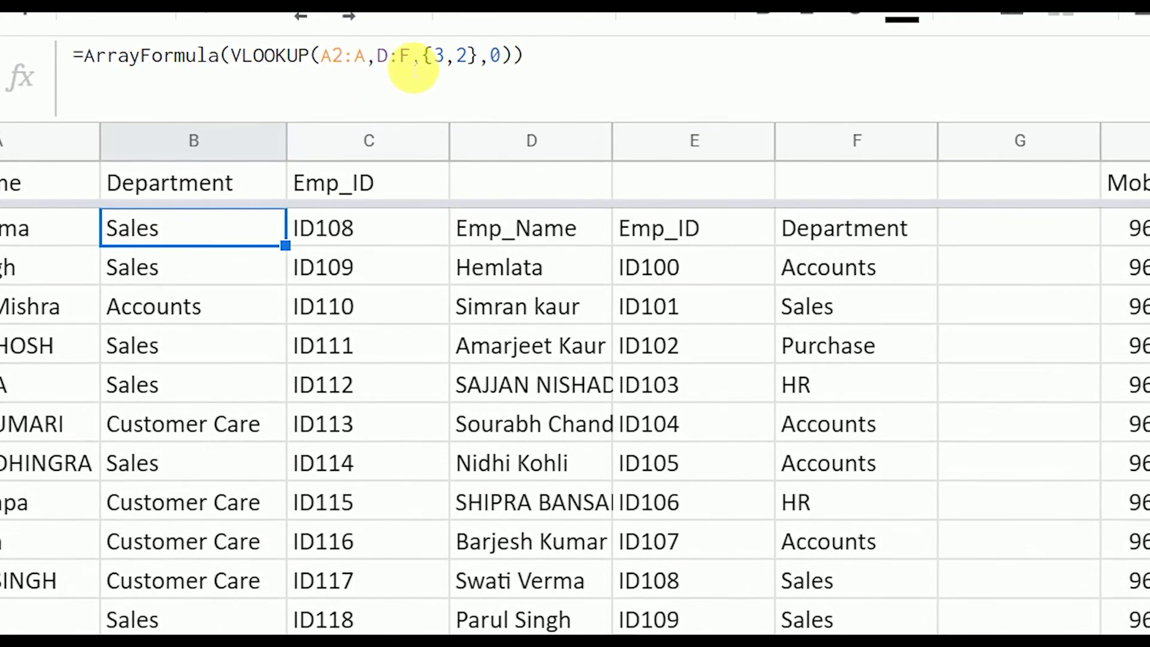
double_click(405, 57)
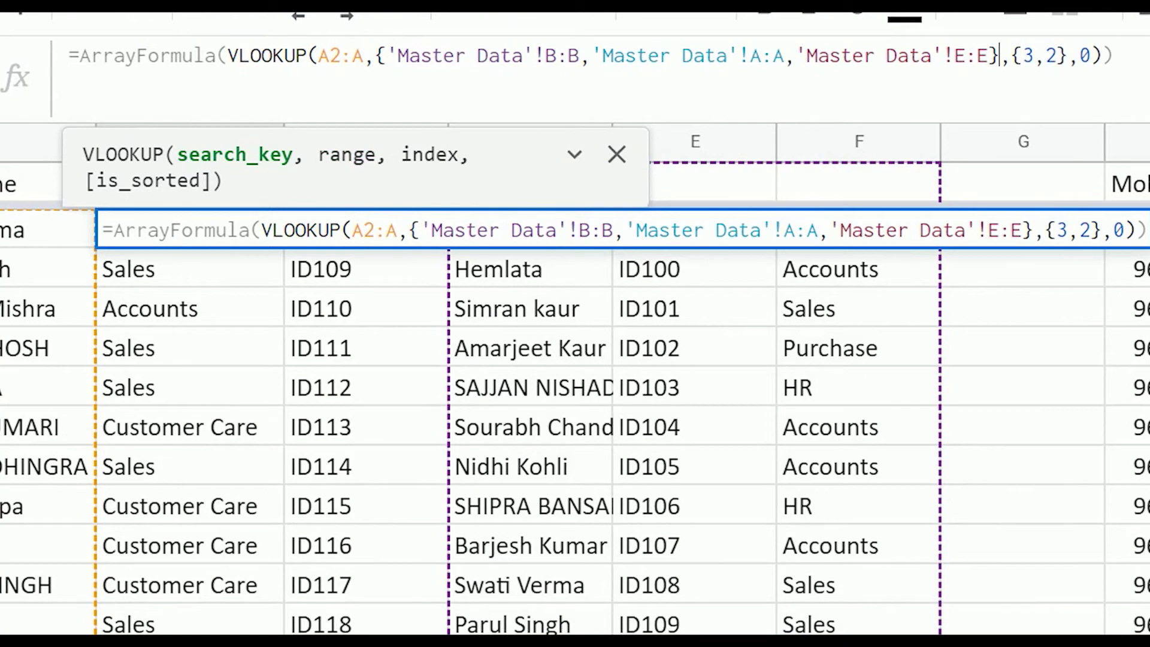
key("Return")
left_click(537, 238)
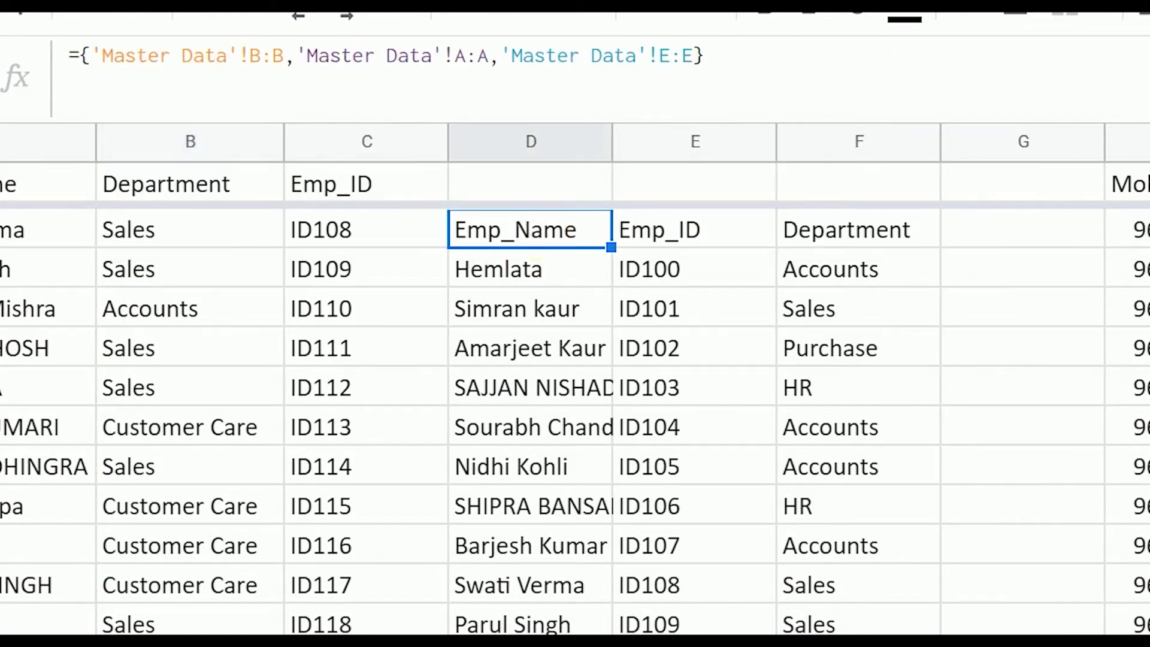
left_click(366, 229)
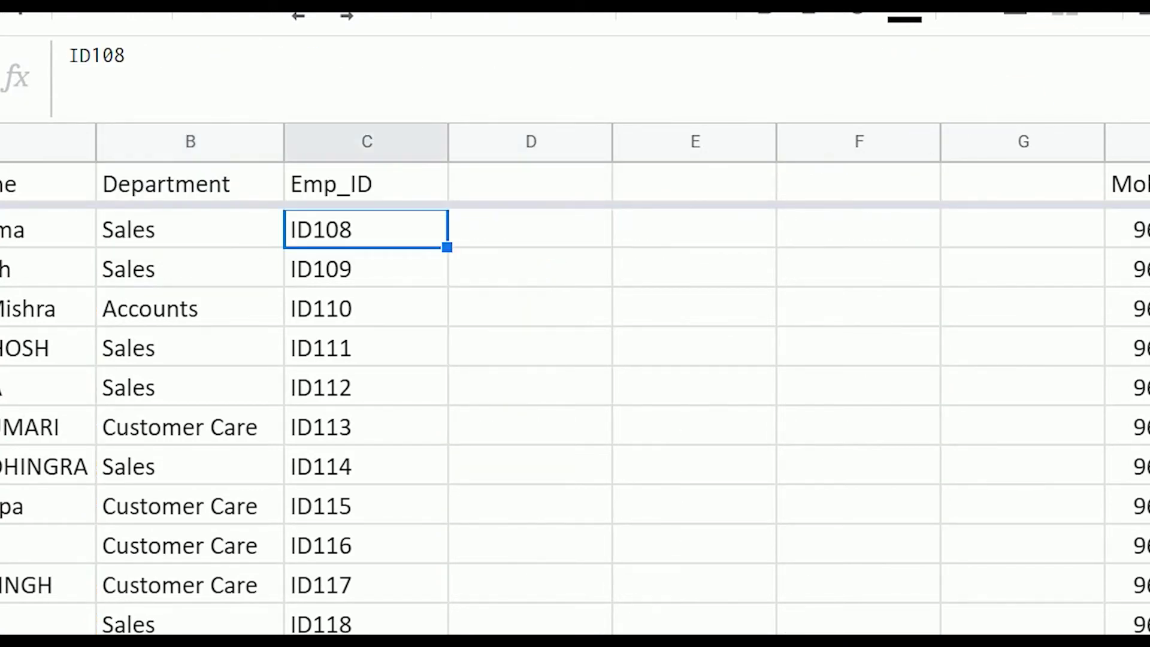
- Examine the Master Data references in the B2 formula and the Department and Emp_ID results down past the last employee
left_click(190, 229)
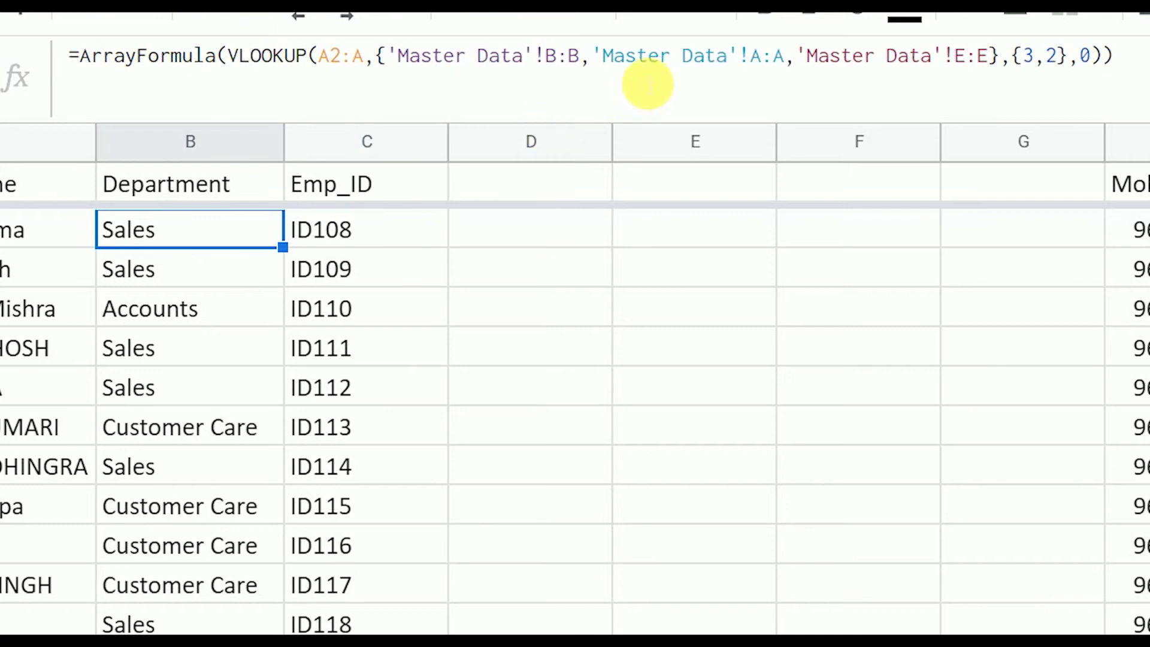
left_click(519, 70)
left_click(741, 70)
left_click(866, 69)
key("Escape")
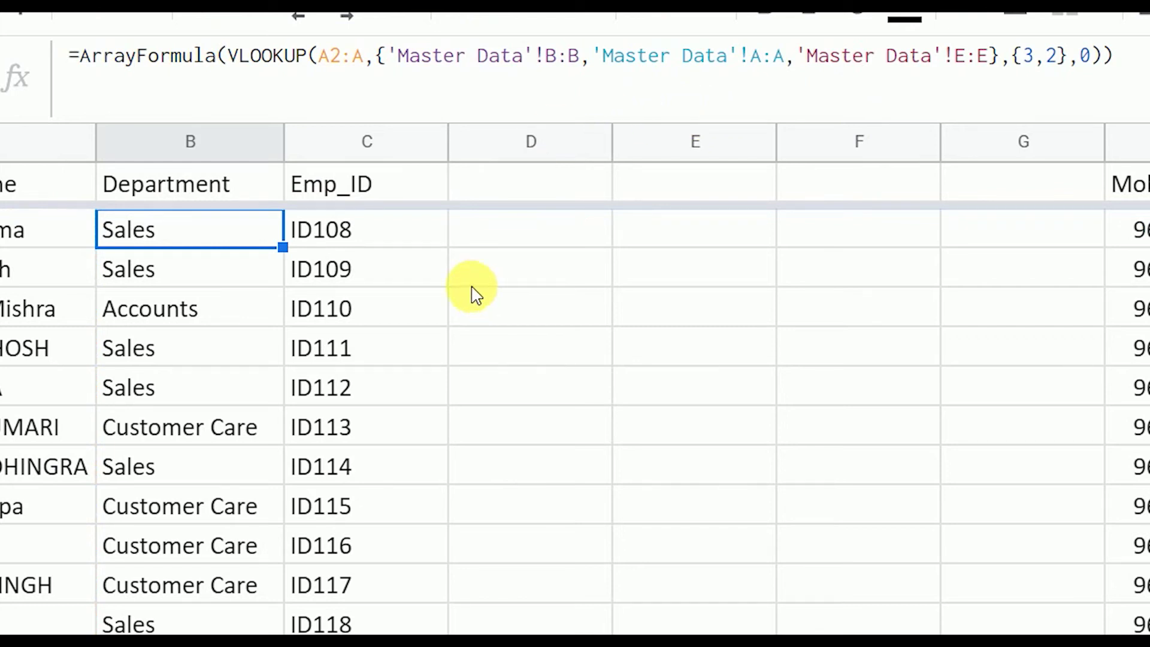
scroll(275, 406, "down", 4)
scroll(257, 403, "up", 1)
mouse_move(231, 479)
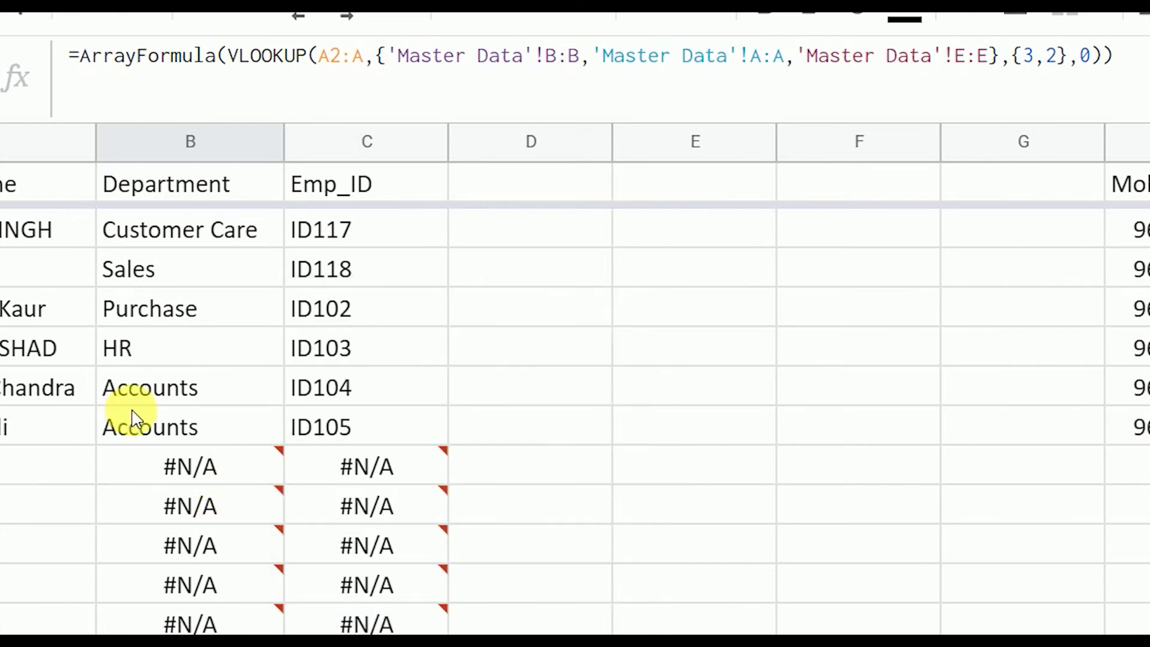
scroll(149, 366, "up", 3)
left_click(226, 56)
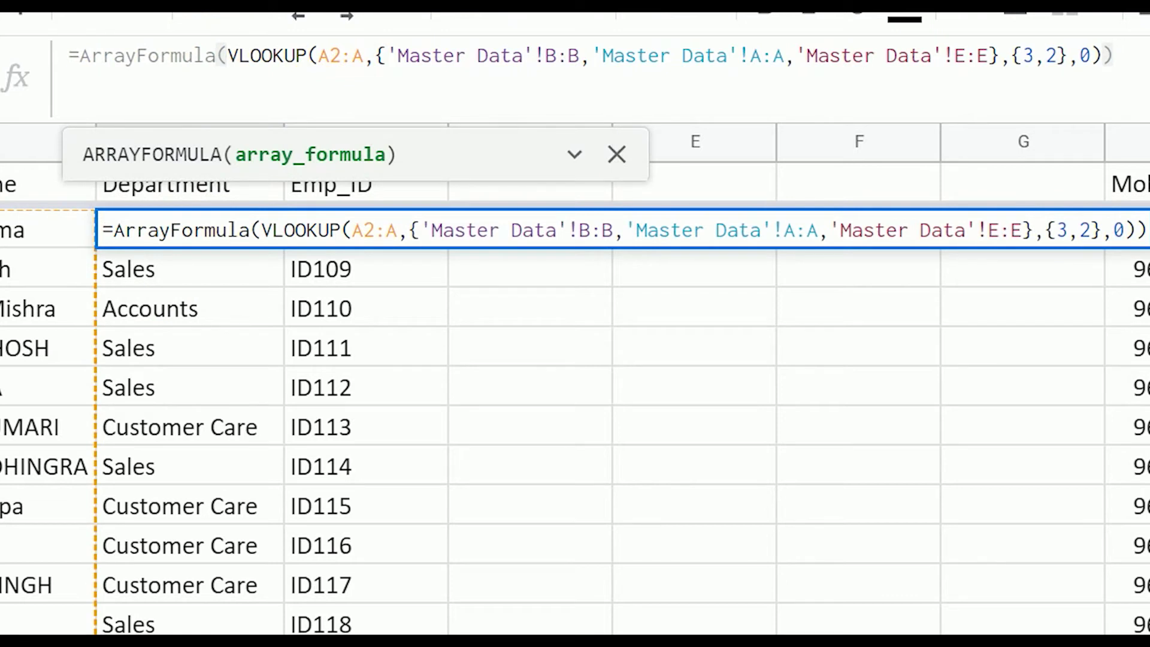
key("ctrl+v")
key("Escape")
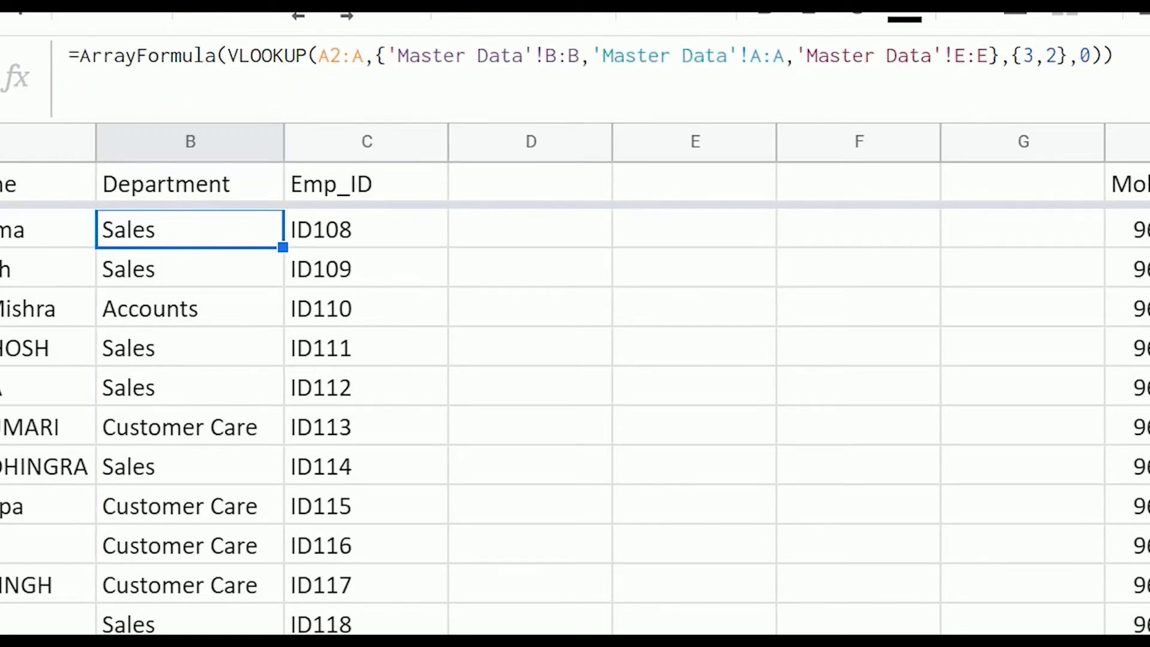
- Wrap the VLOOKUP inside the B2 ArrayFormula in IFERROR, and check the rows below the last employee
left_click(226, 55)
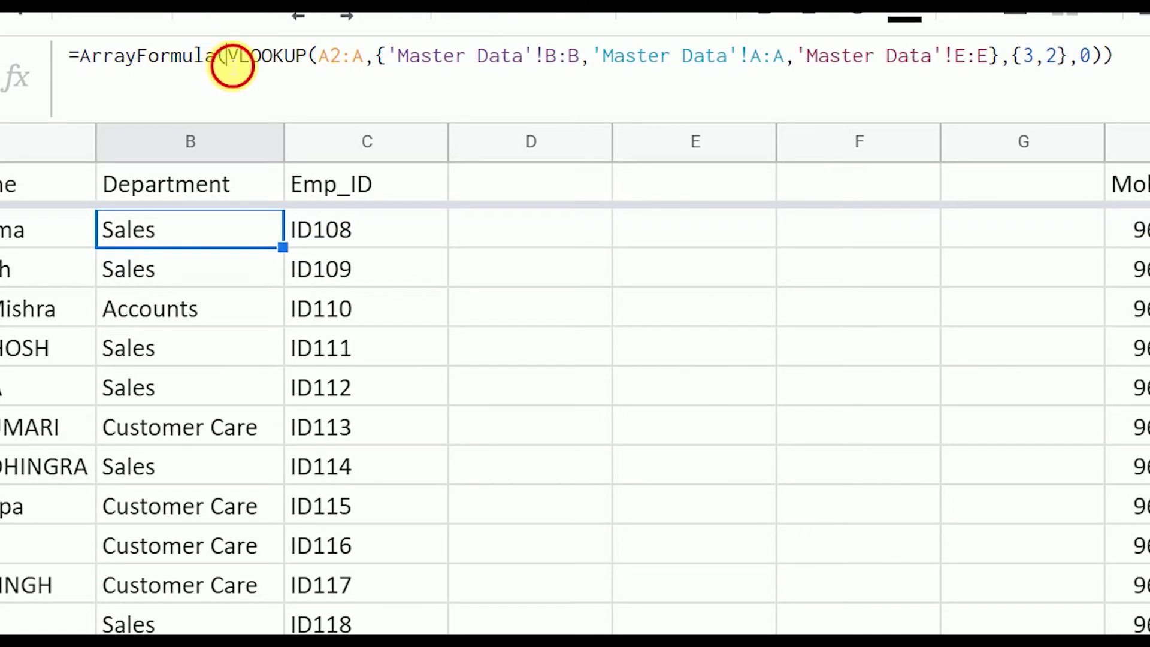
left_click(1100, 55, "shift")
key("ctrl+c")
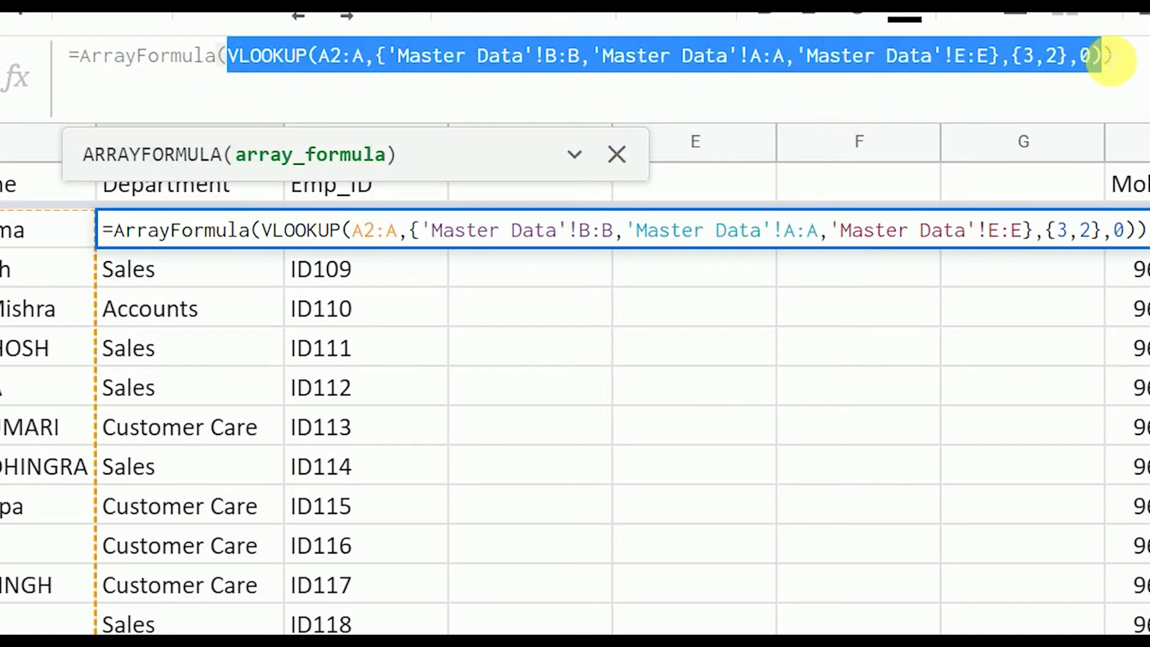
key("BackSpace")
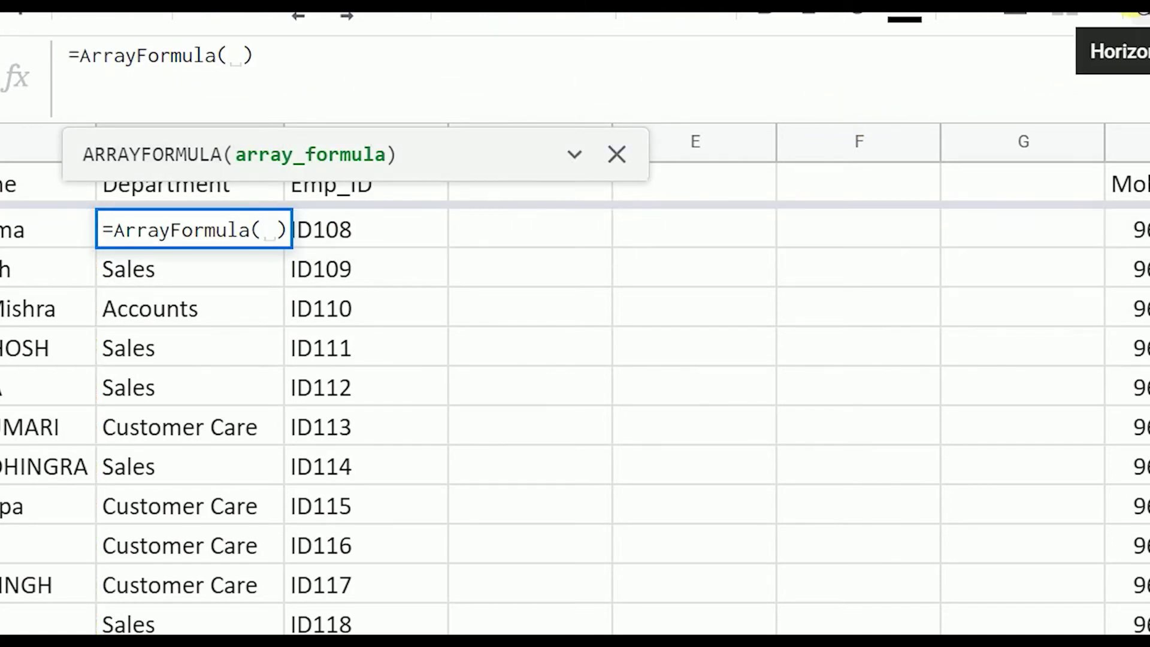
type("IFERROR")
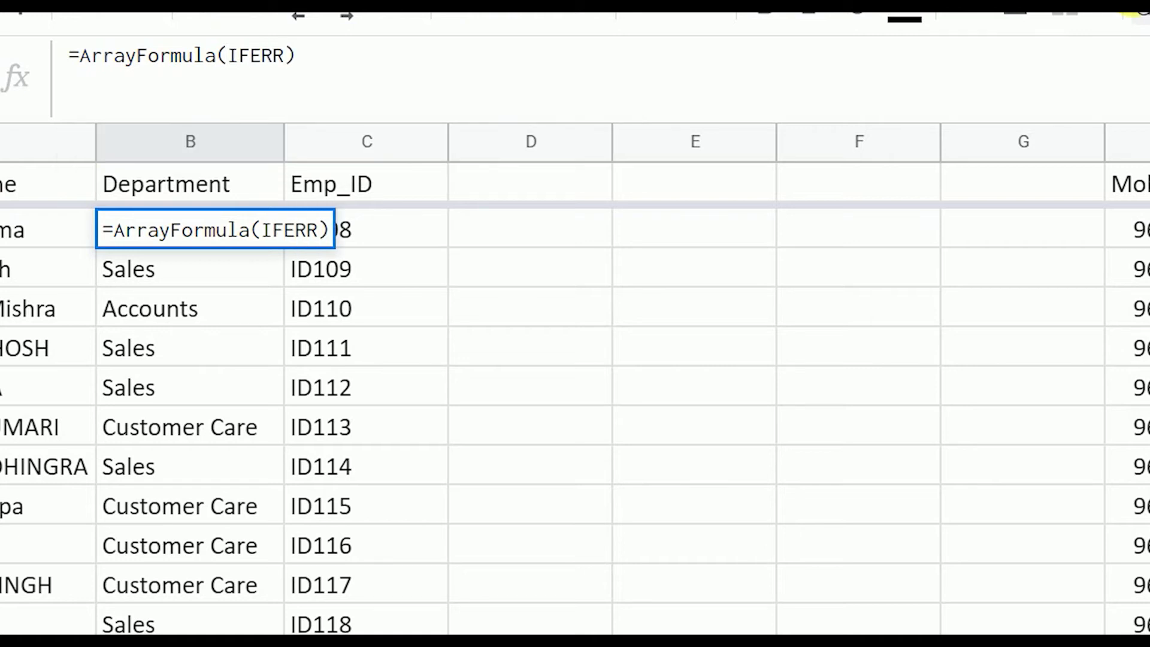
type("(")
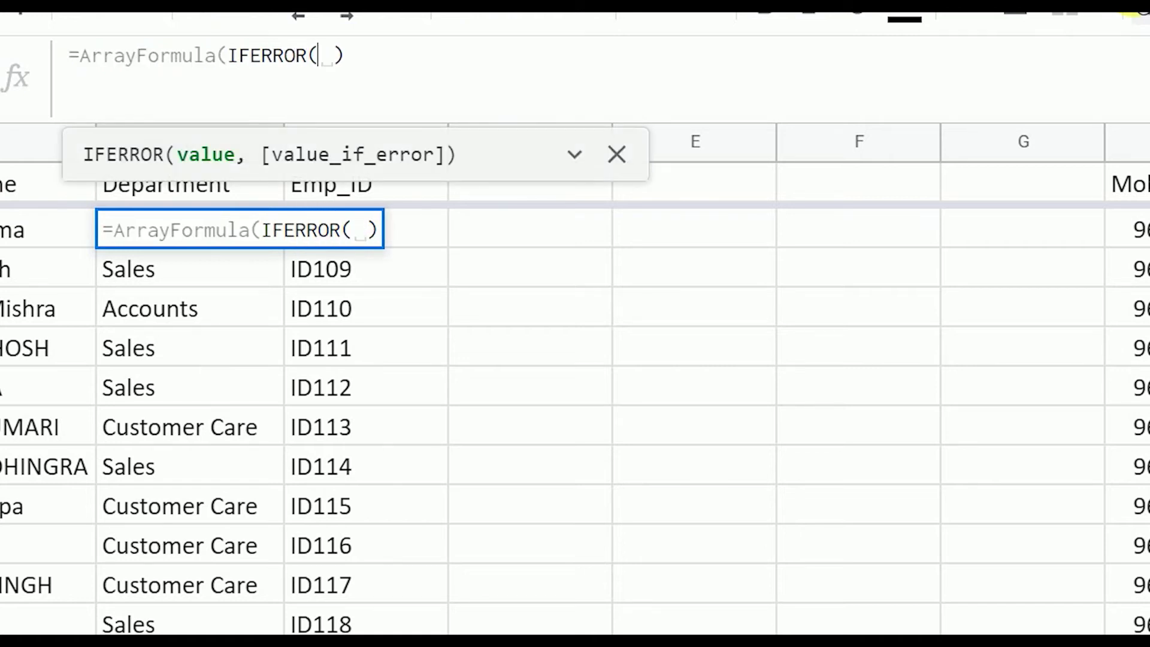
key("ctrl+v")
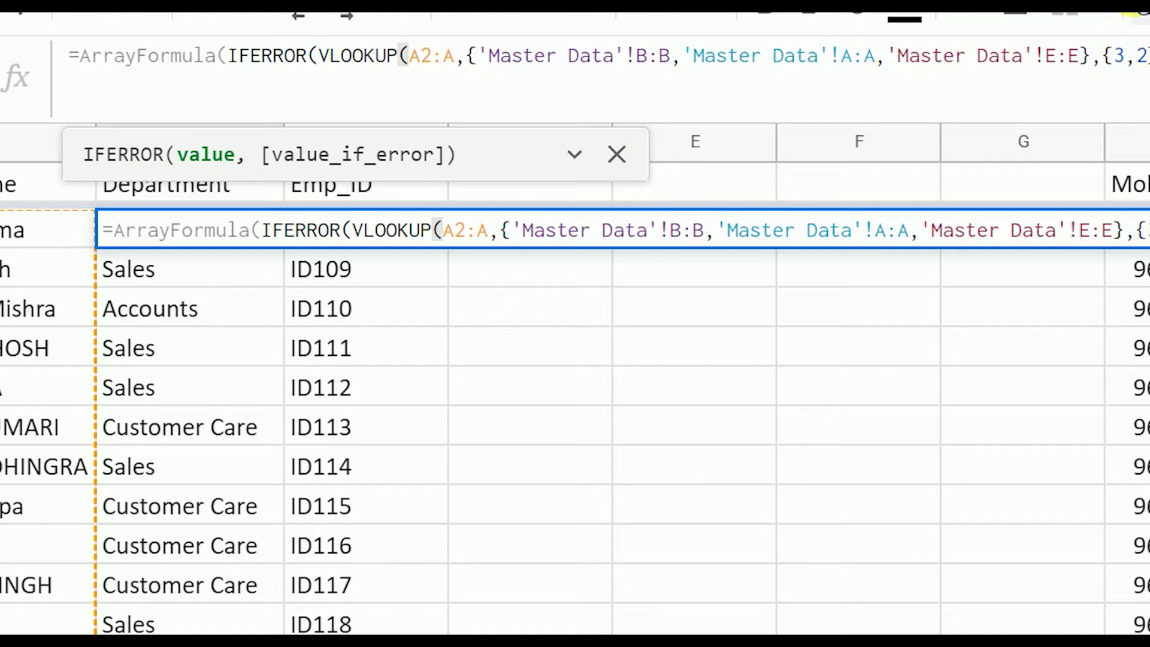
type(")")
key("Return")
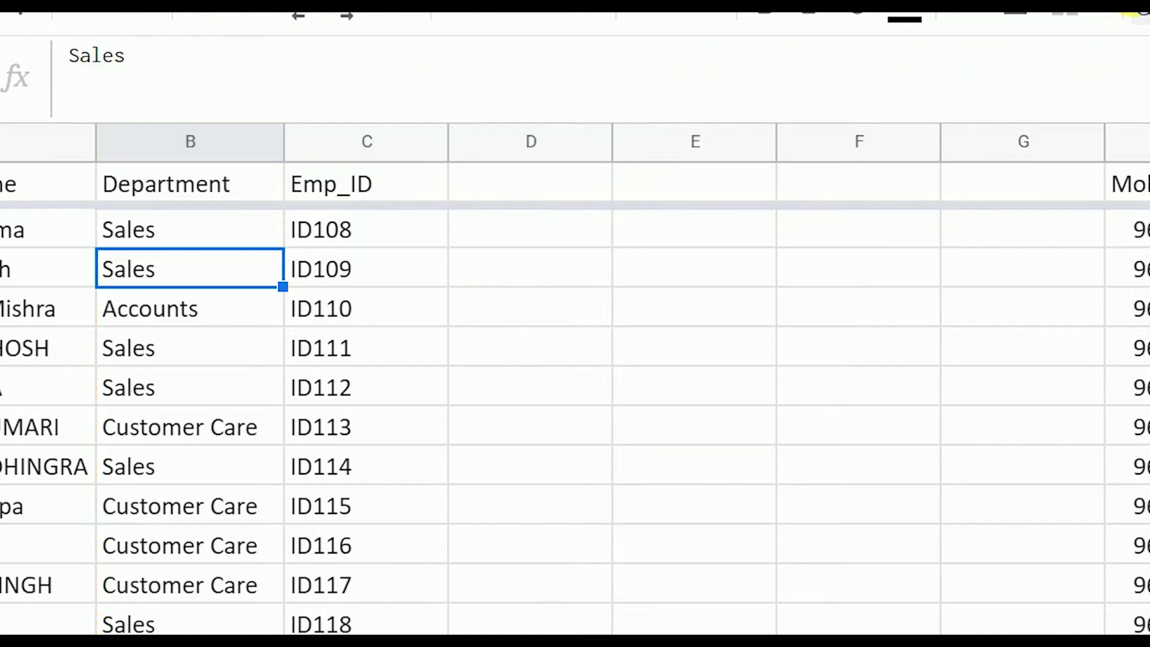
scroll(449, 437, "down", 5)
left_click(312, 459)
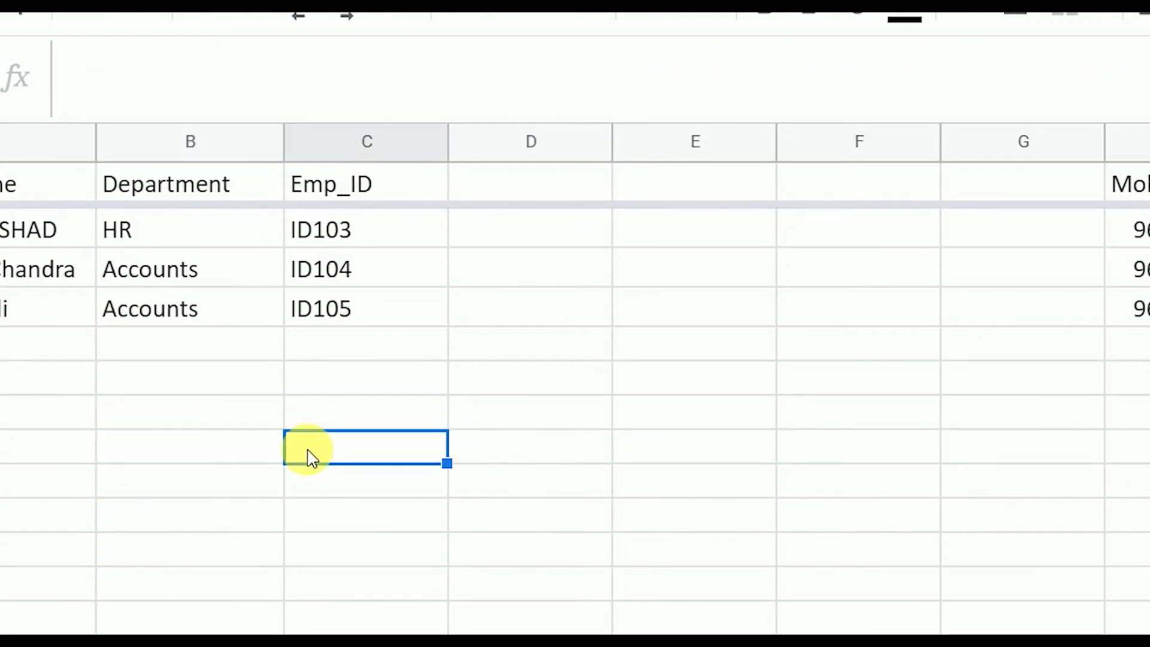
scroll(335, 413, "down", 3)
left_click(159, 236)
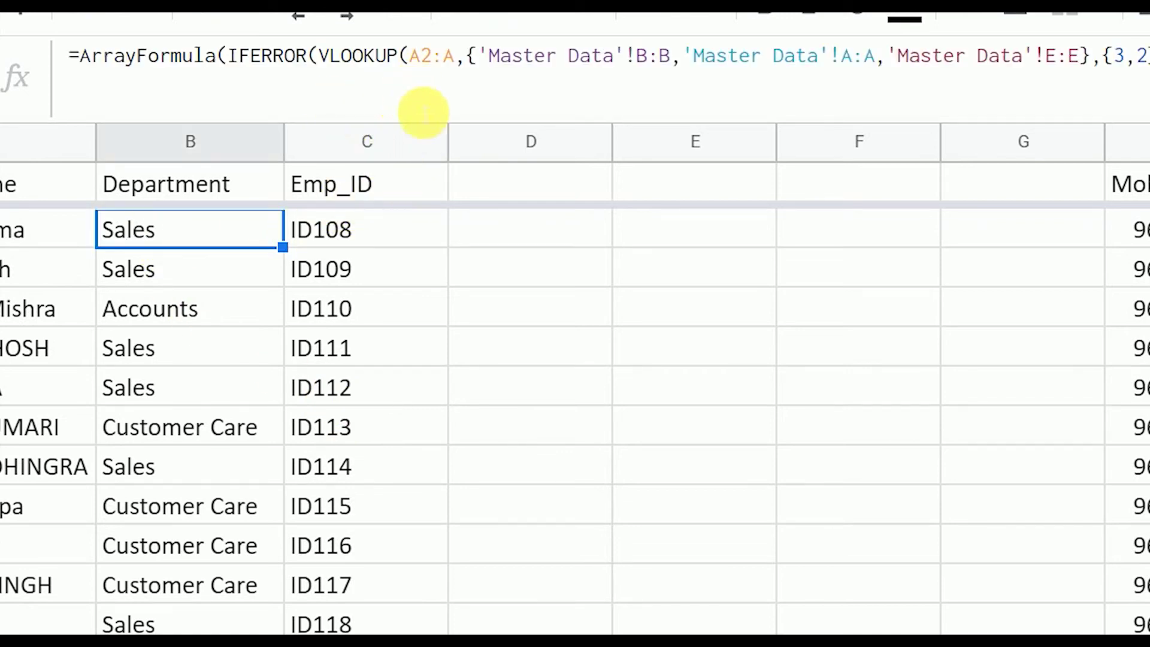
- Delete the blank columns E and D between the Emp_ID and Mobile No columns
left_click(687, 150)
right_click(661, 147)
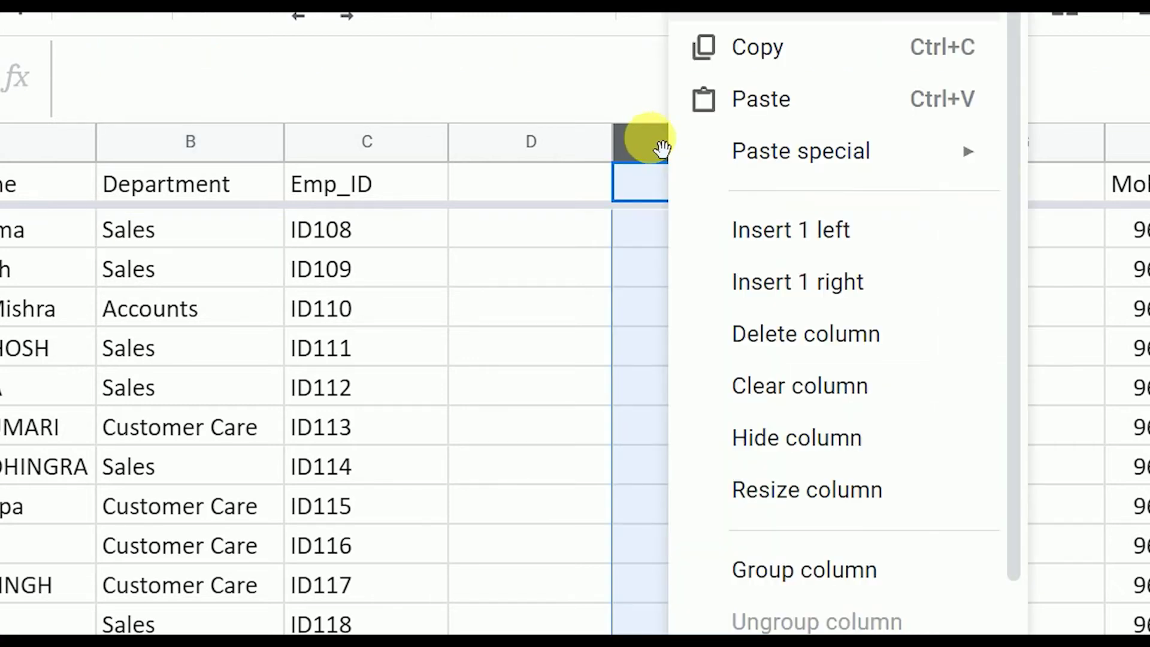
left_click(785, 340)
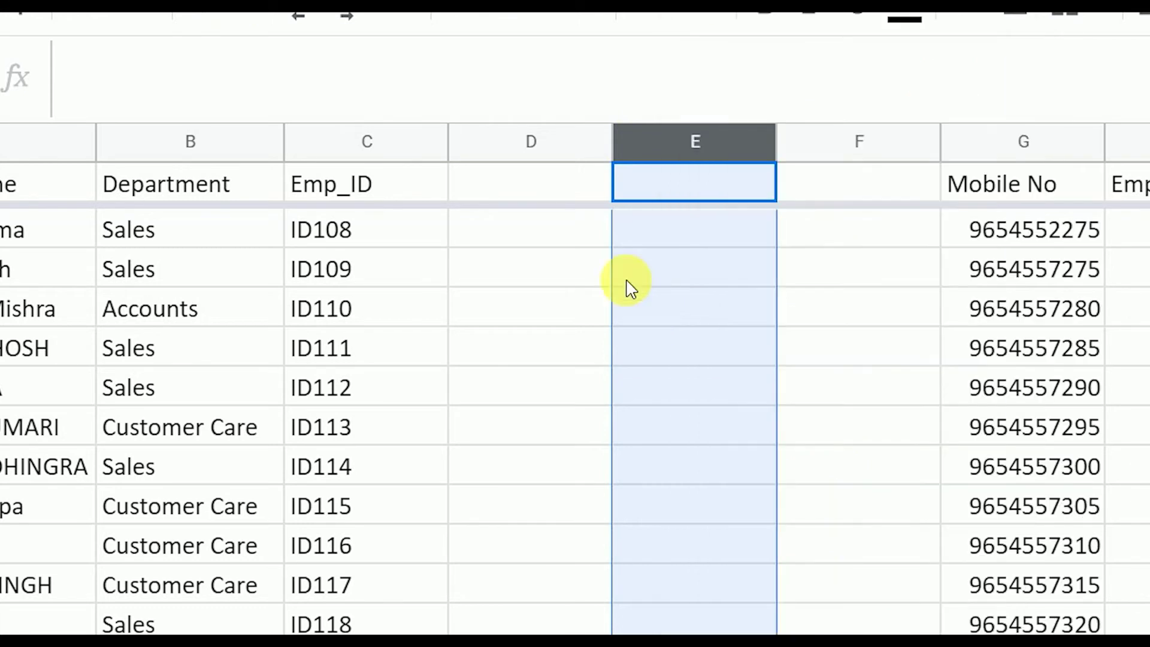
left_click(581, 156)
right_click(582, 157)
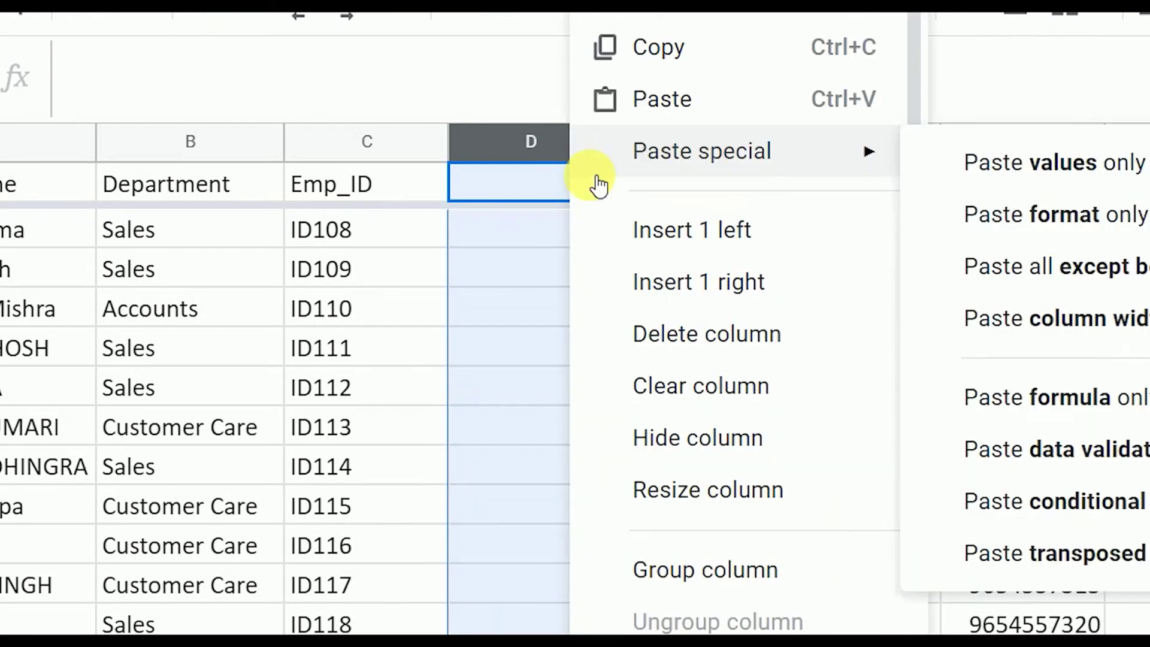
left_click(720, 343)
left_click(681, 281)
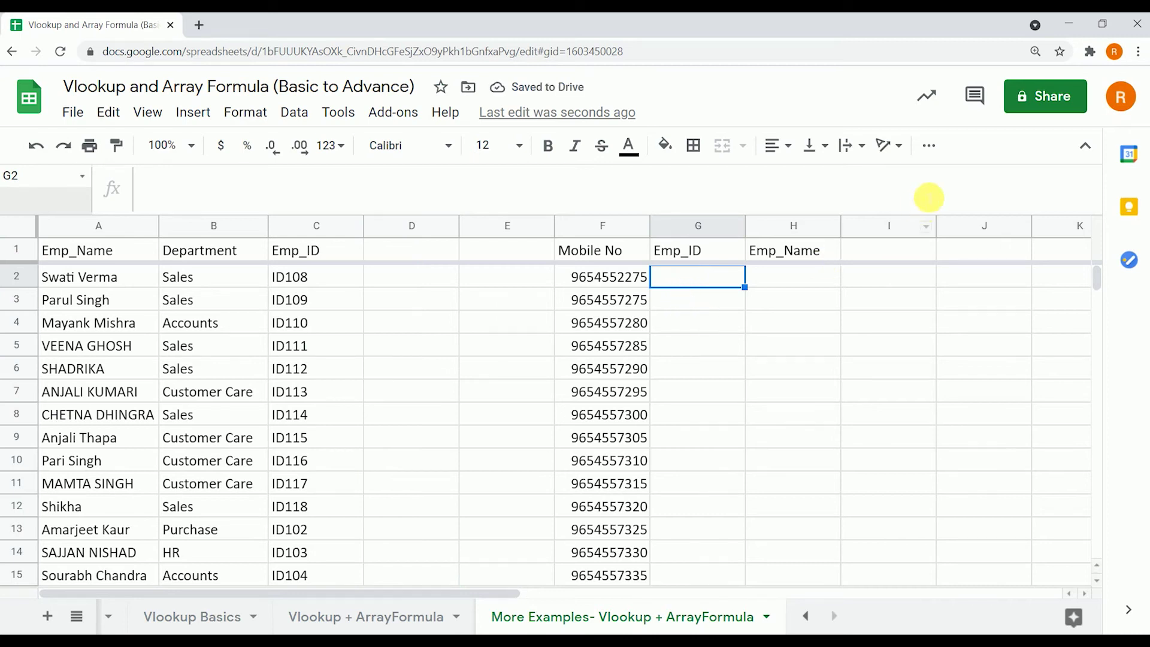
- Examine the Mobile No, Emp_ID and Emp_Name columns of the second example table and the Mobile No column in Master Data
left_click(1033, 54)
left_click(969, 79)
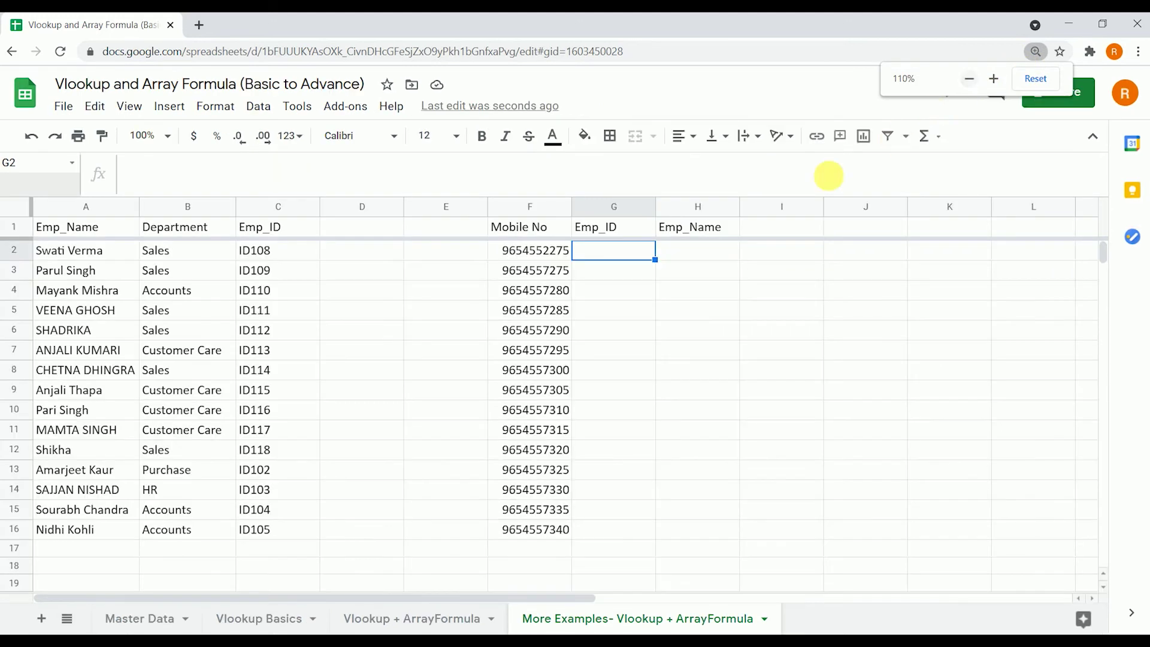
left_click(704, 256)
left_click(630, 253)
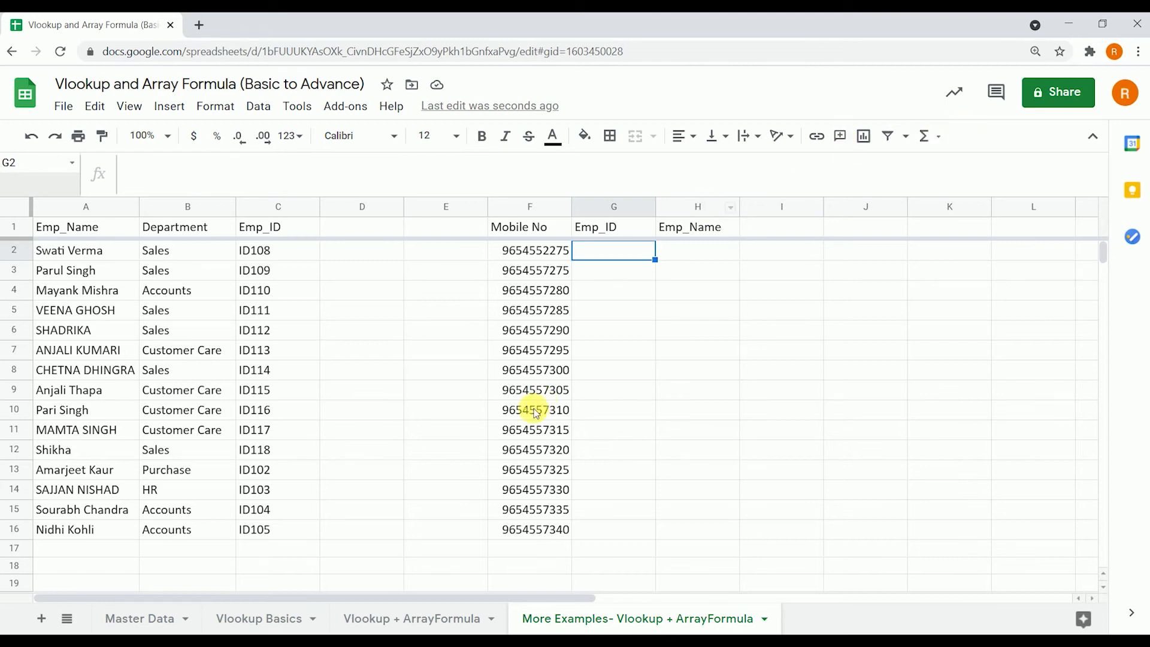
left_click(527, 252)
left_click(537, 213)
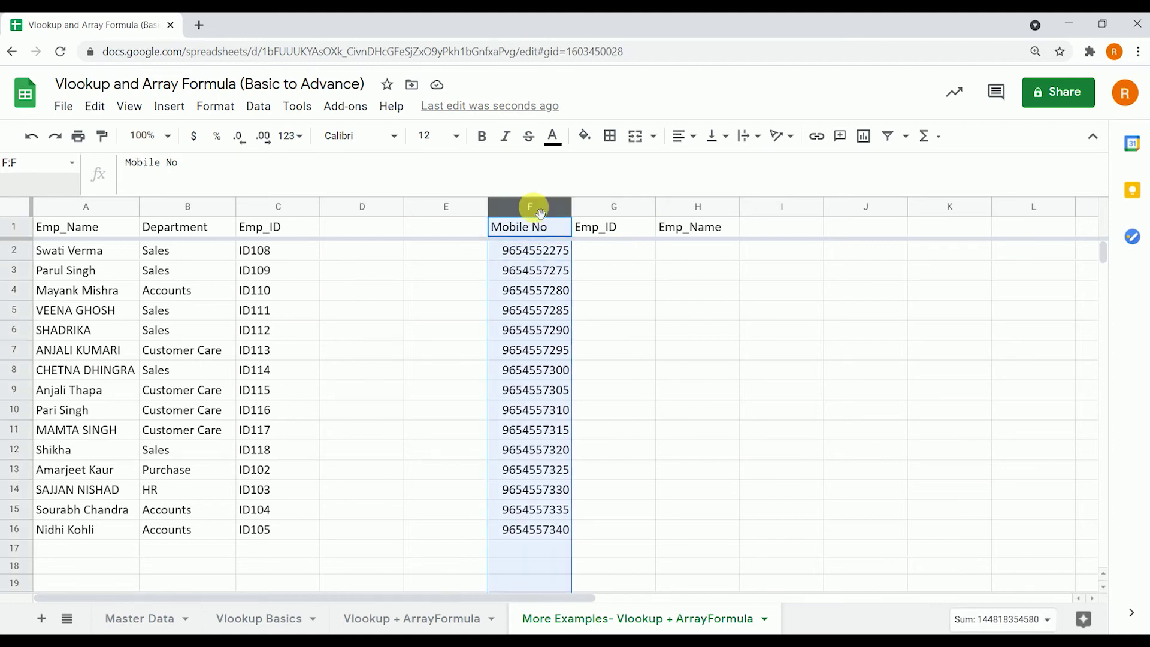
left_click(597, 227)
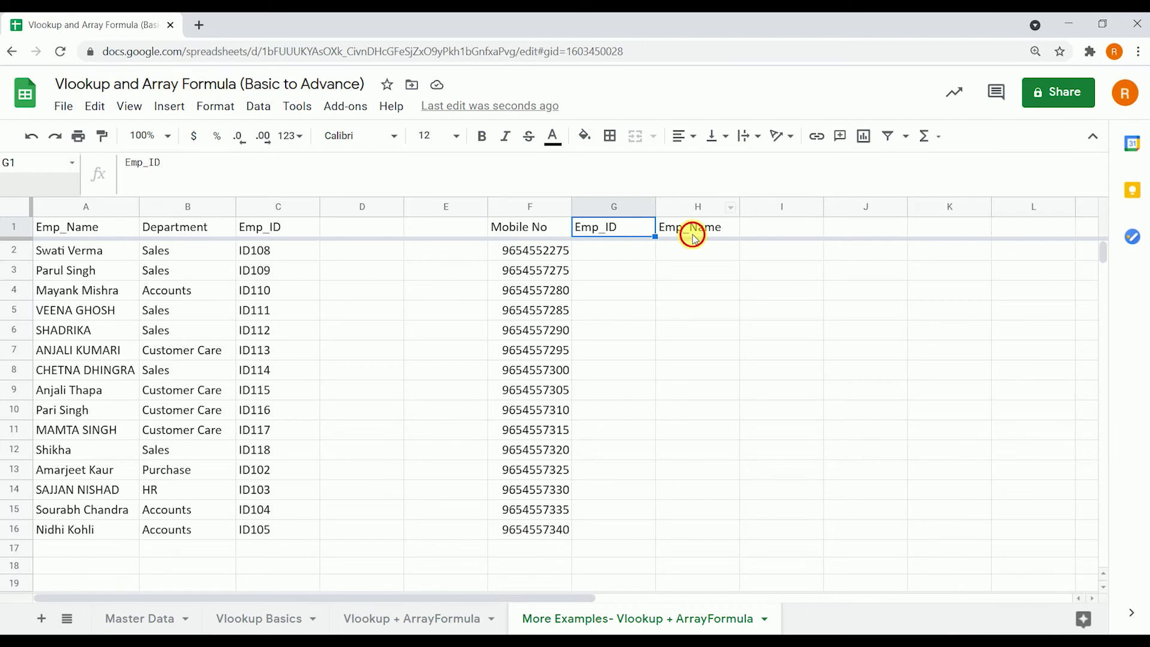
left_click(693, 236)
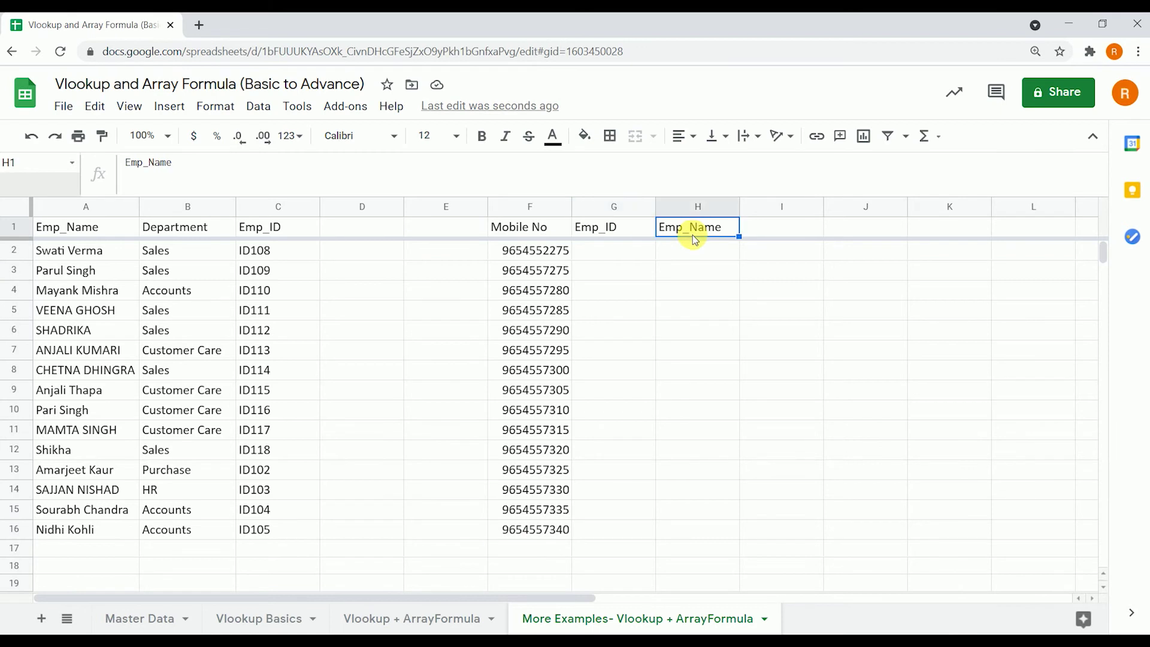
left_click(119, 623)
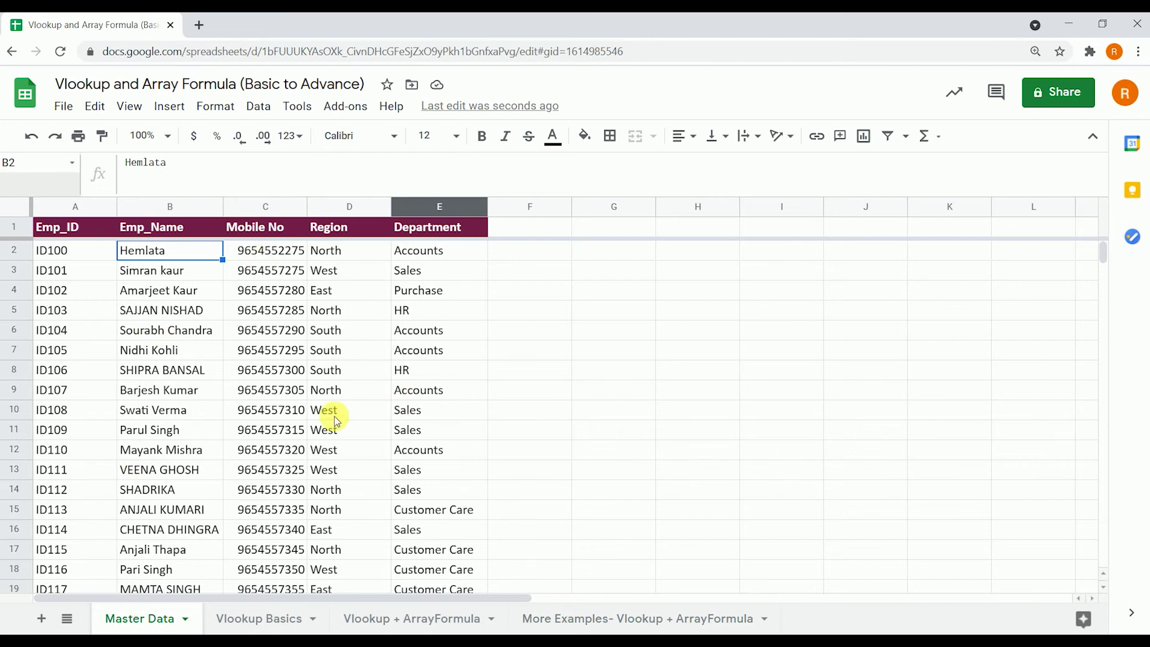
left_click(270, 231)
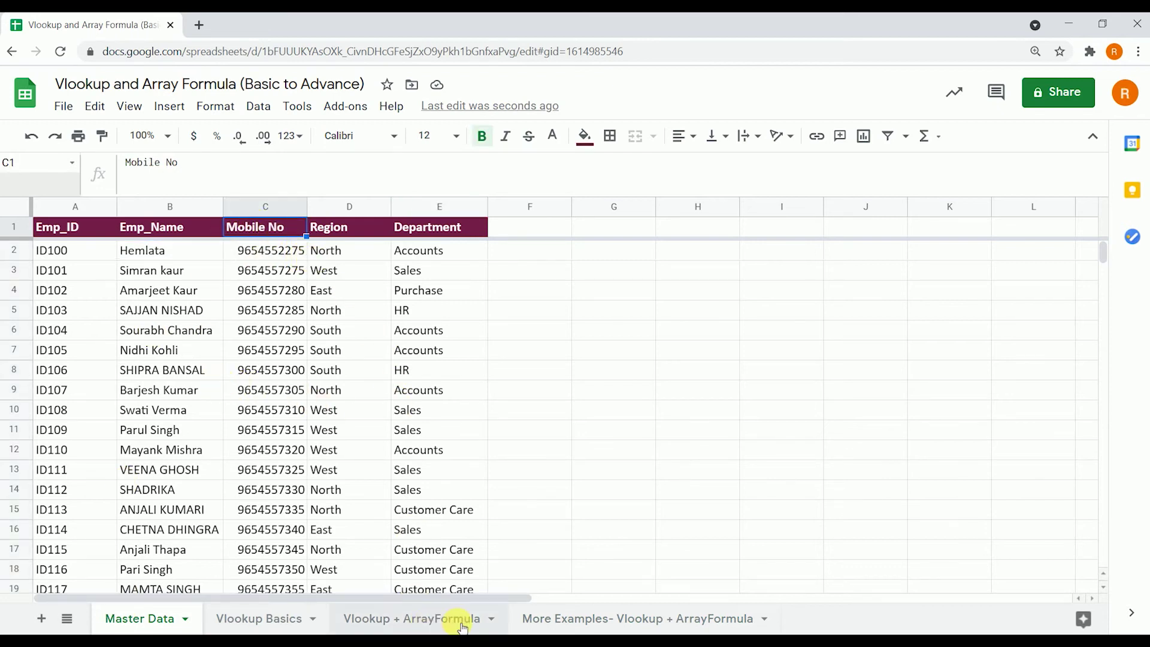
left_click(533, 619)
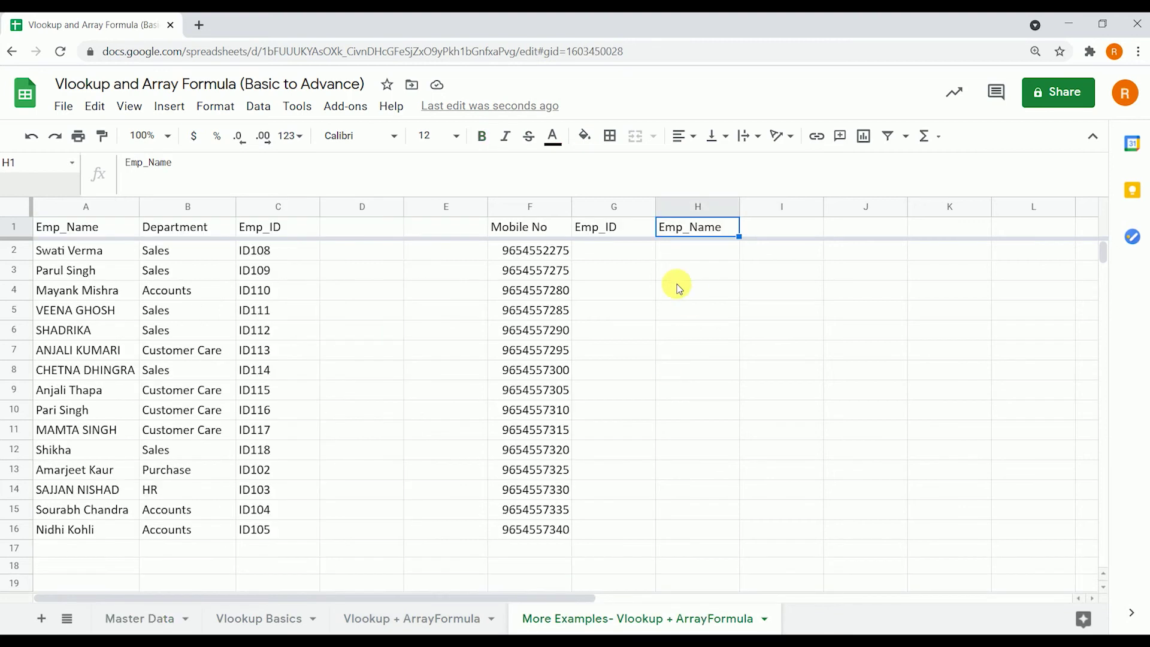
left_click(616, 230)
left_click(679, 232)
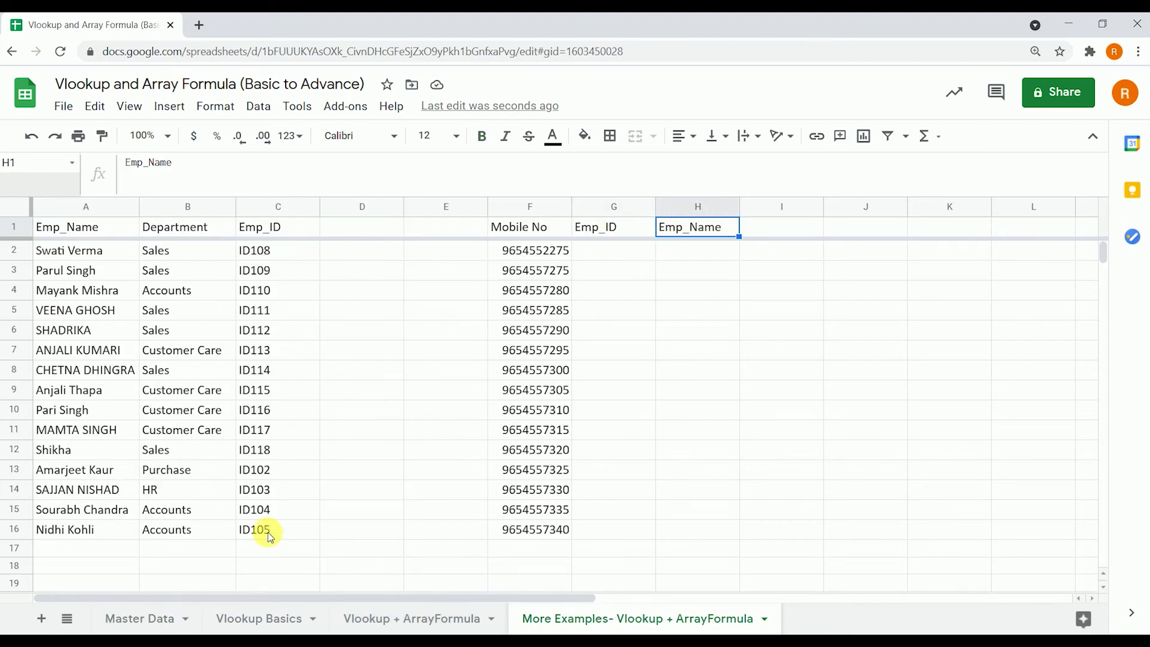
- Compare the order of Emp_ID, Emp_Name and Mobile No in Master Data with the Mobile No lookup table on the More Examples sheet
left_click(133, 618)
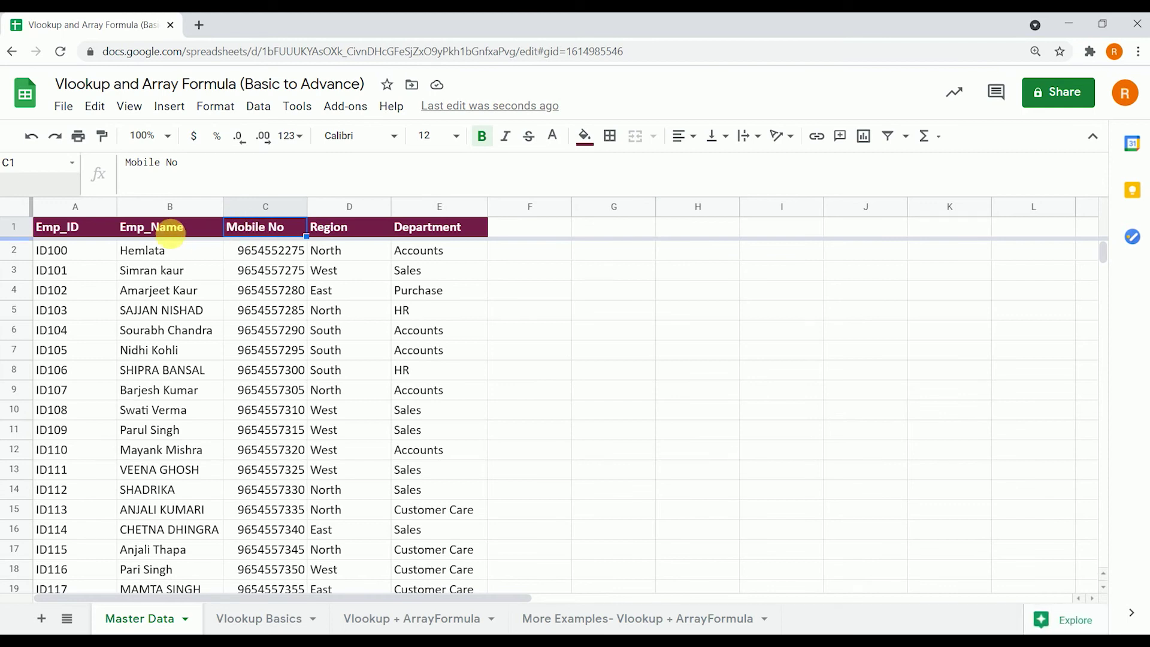
left_click(66, 227)
left_click(126, 231)
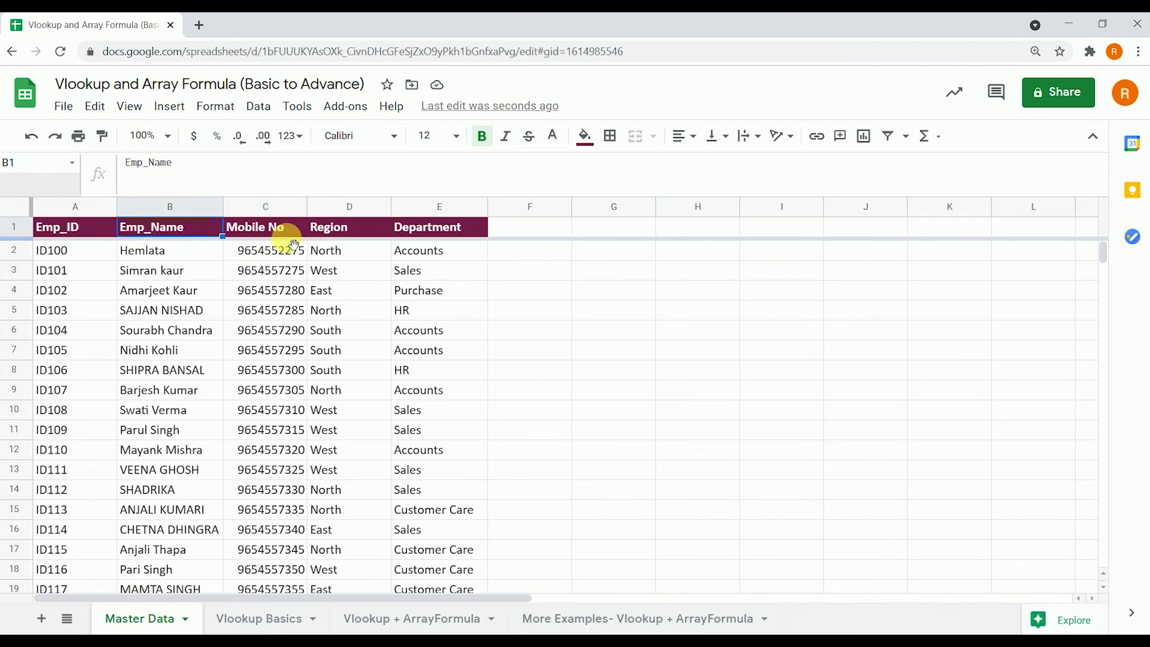
left_click(274, 209)
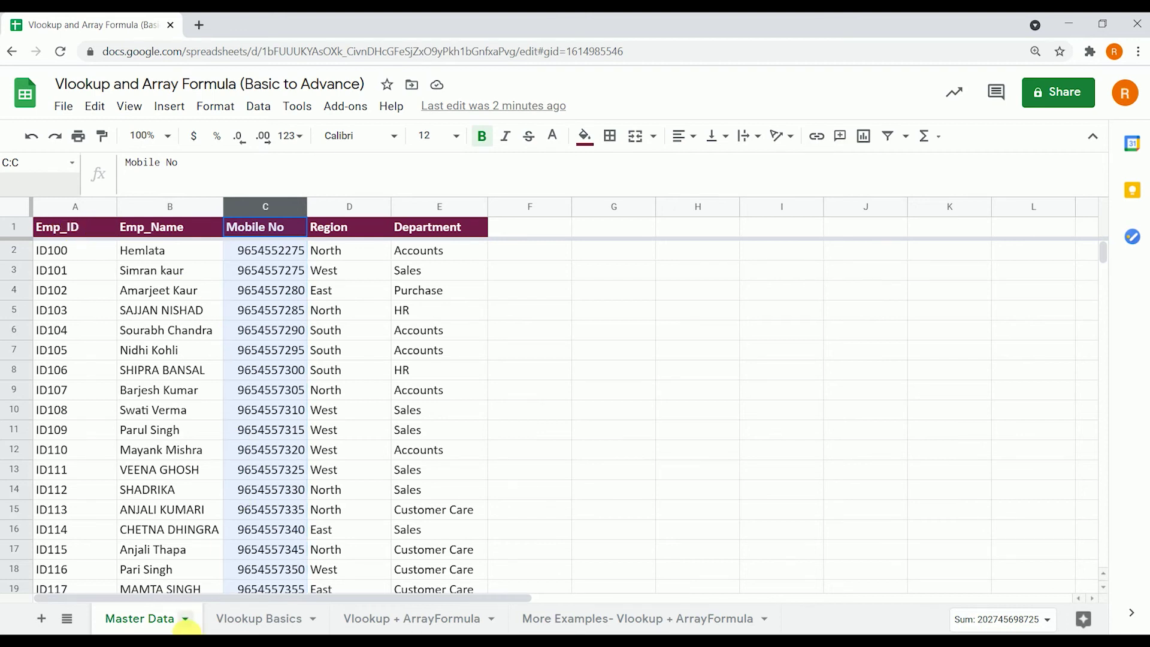
left_click(195, 269)
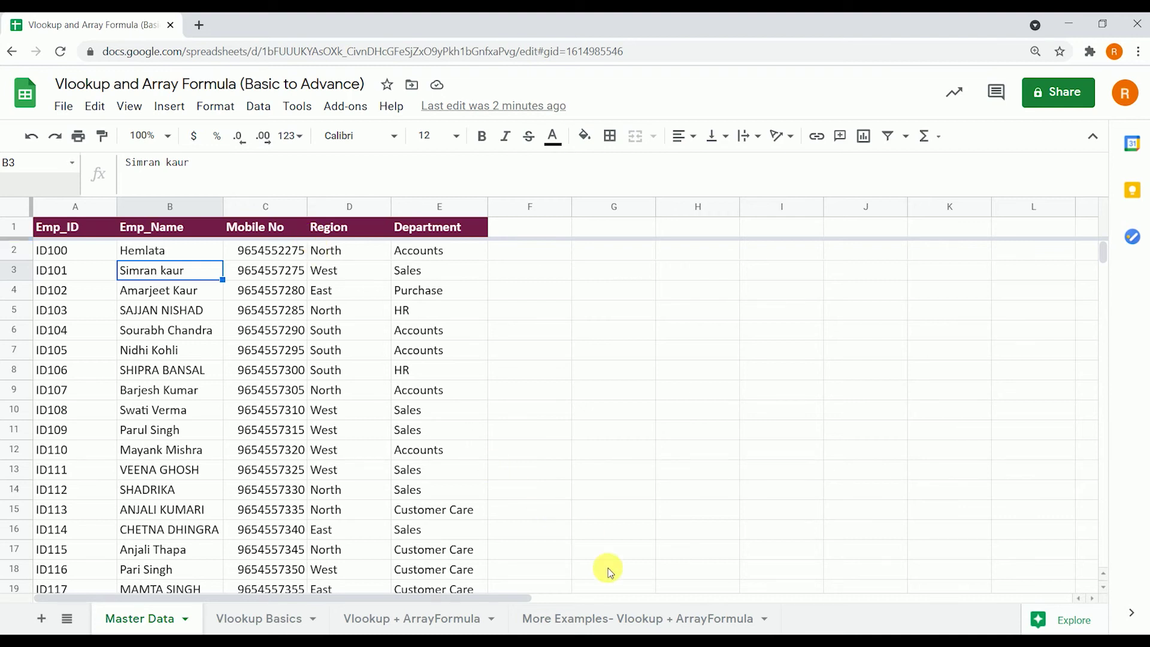
left_click(630, 618)
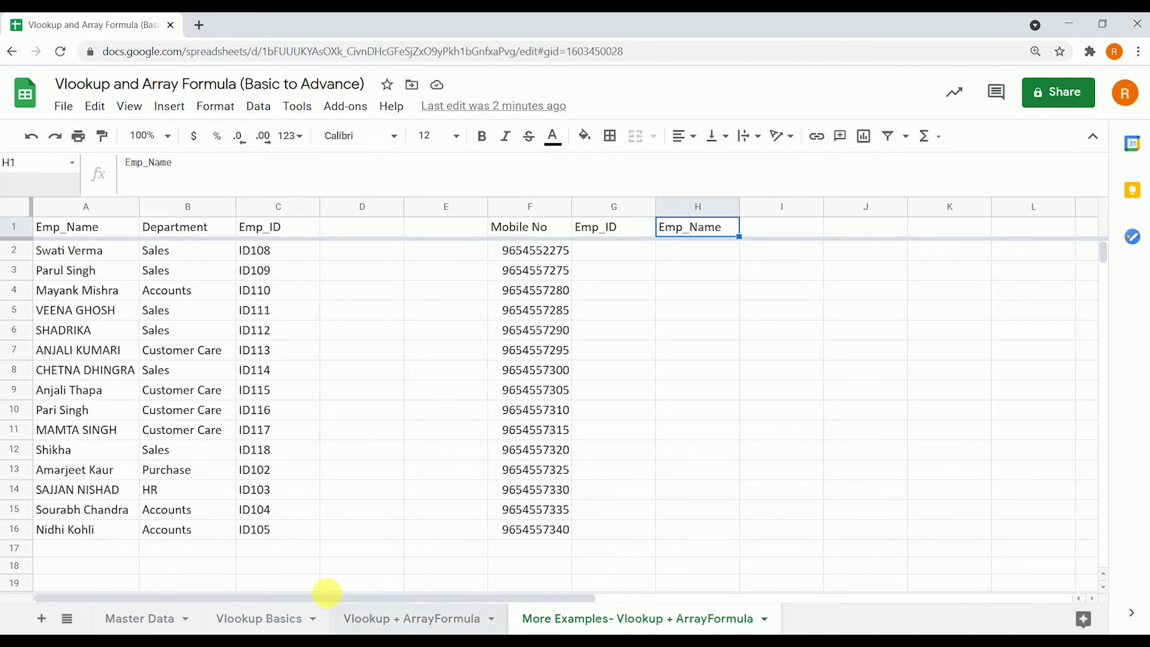
left_click(123, 618)
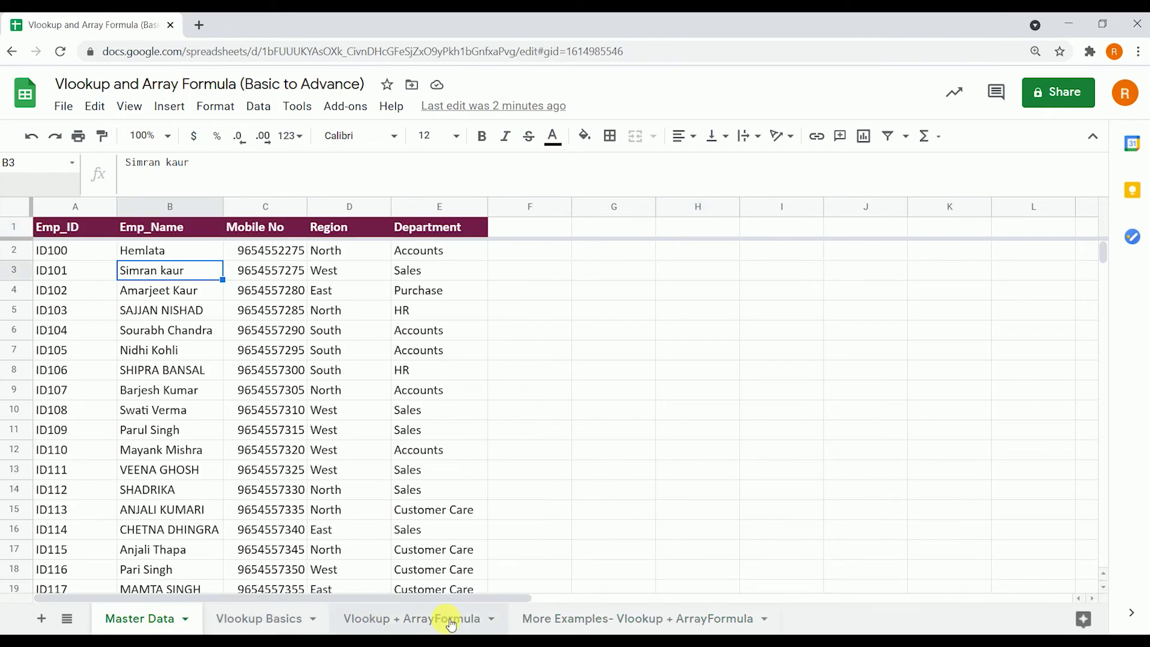
left_click(584, 621)
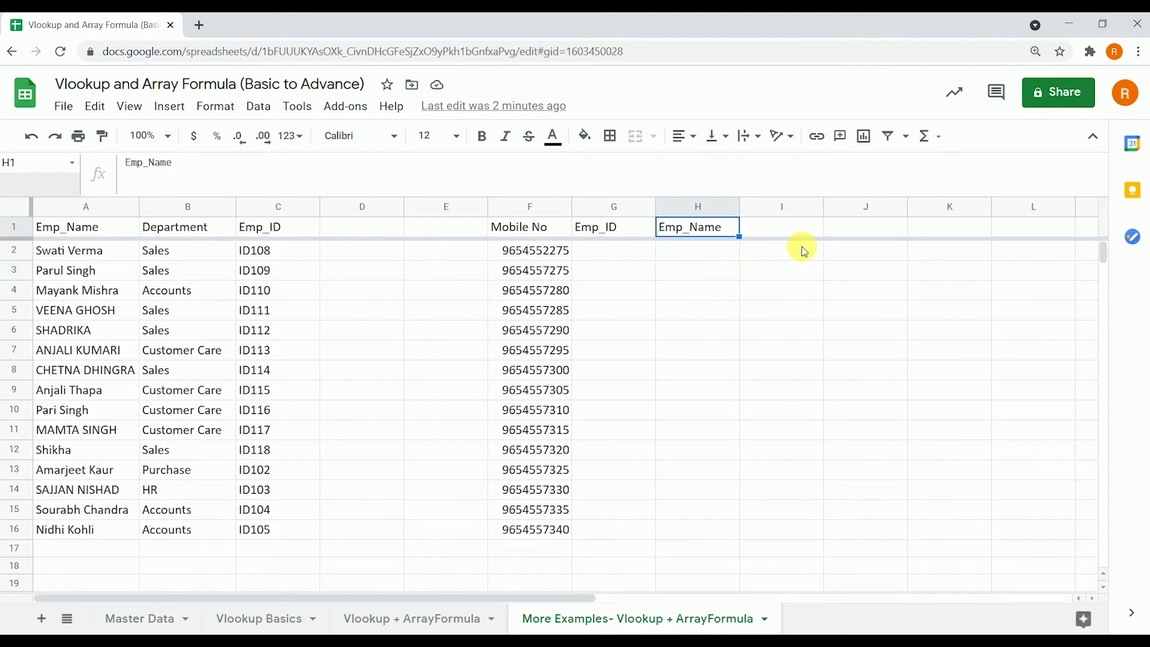
left_click(136, 620)
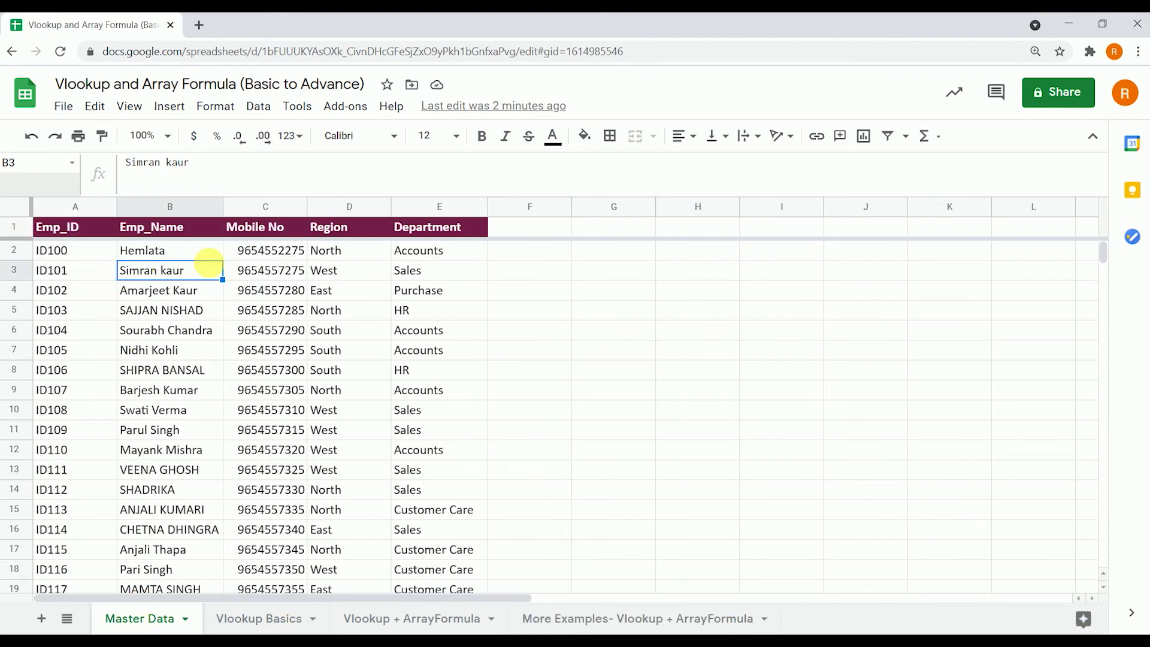
left_click(271, 208)
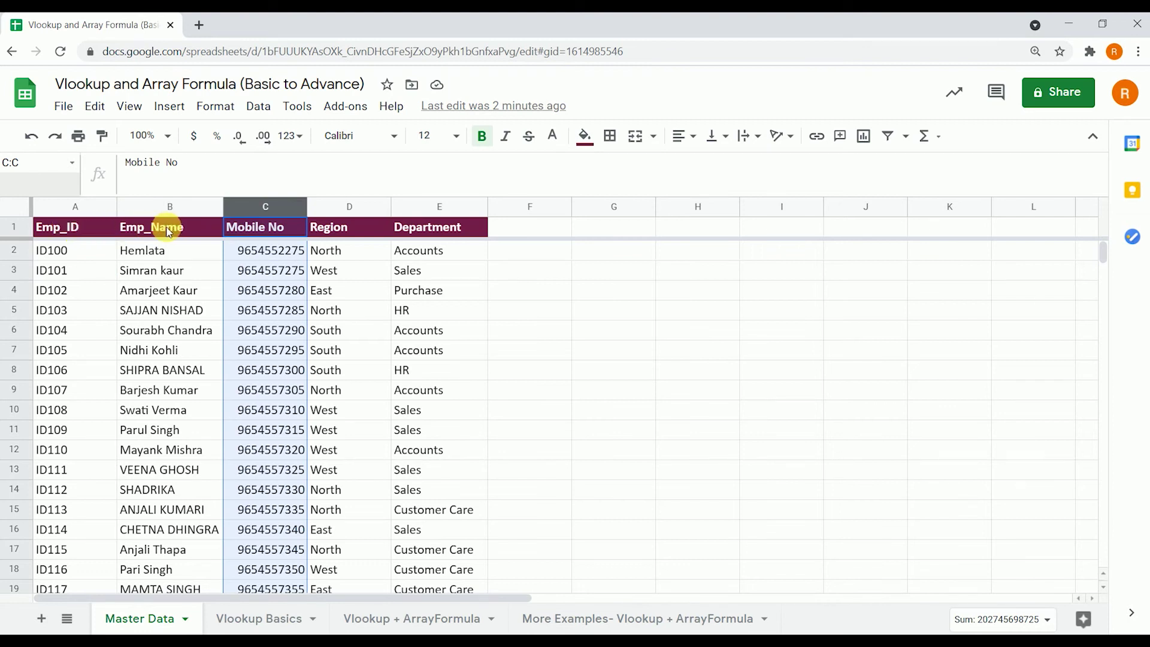
left_click(548, 619)
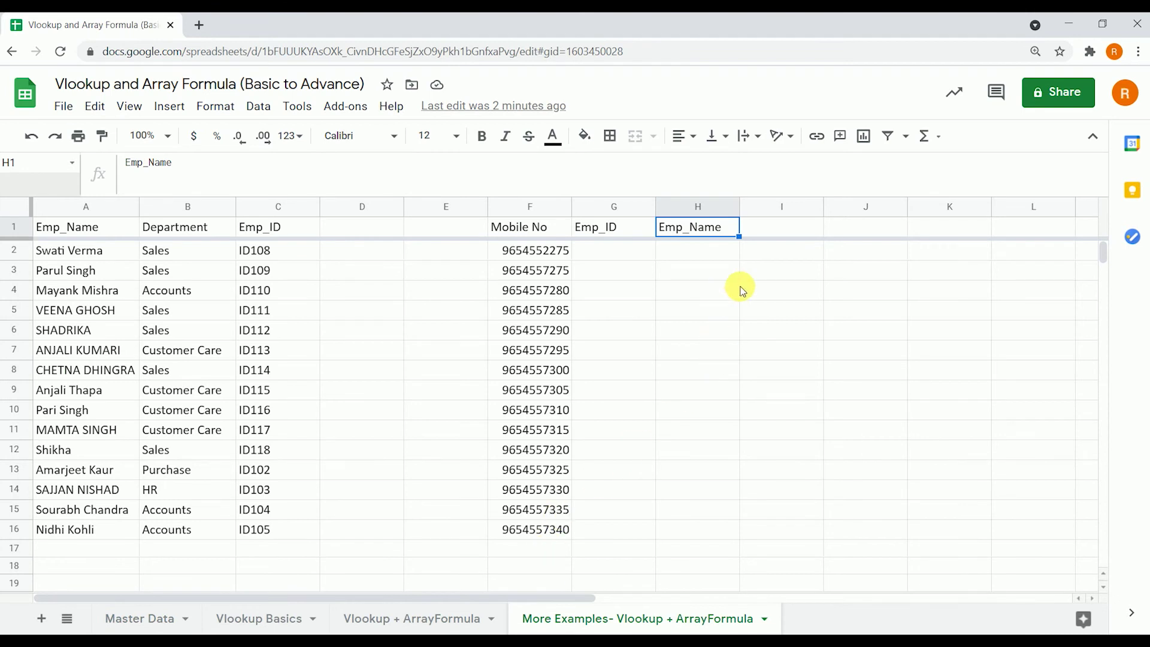
- Enter an array formula in I2 that combines 'Master Data'!A:A and 'Master Data'!B:B side by side
left_click(779, 248)
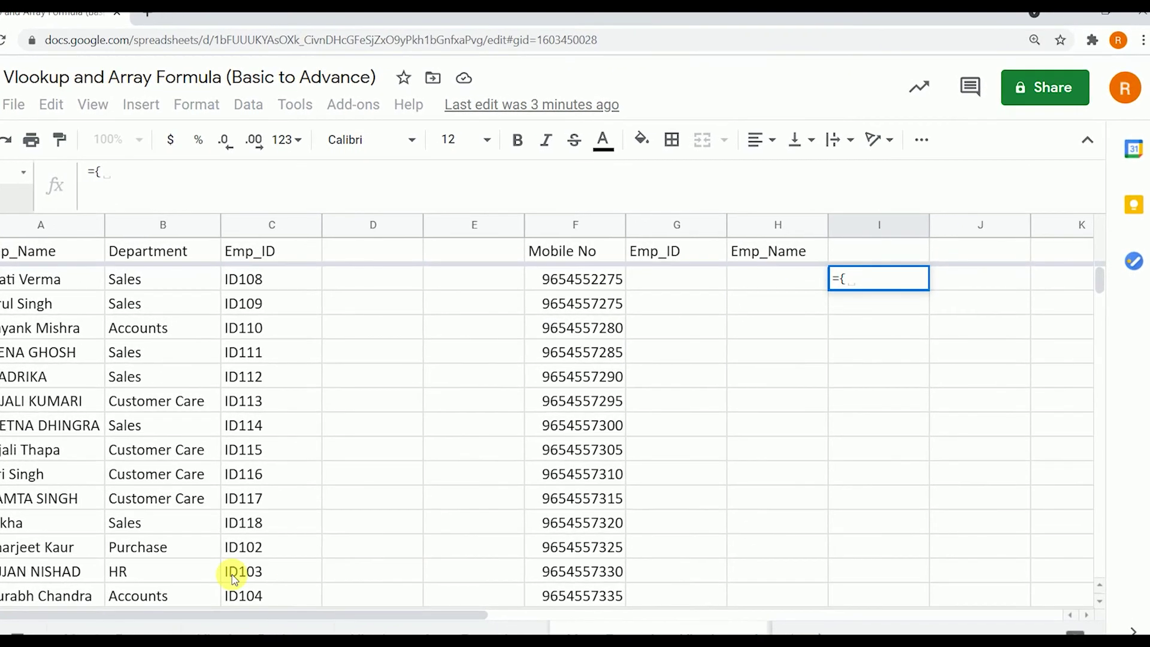
left_click(98, 638)
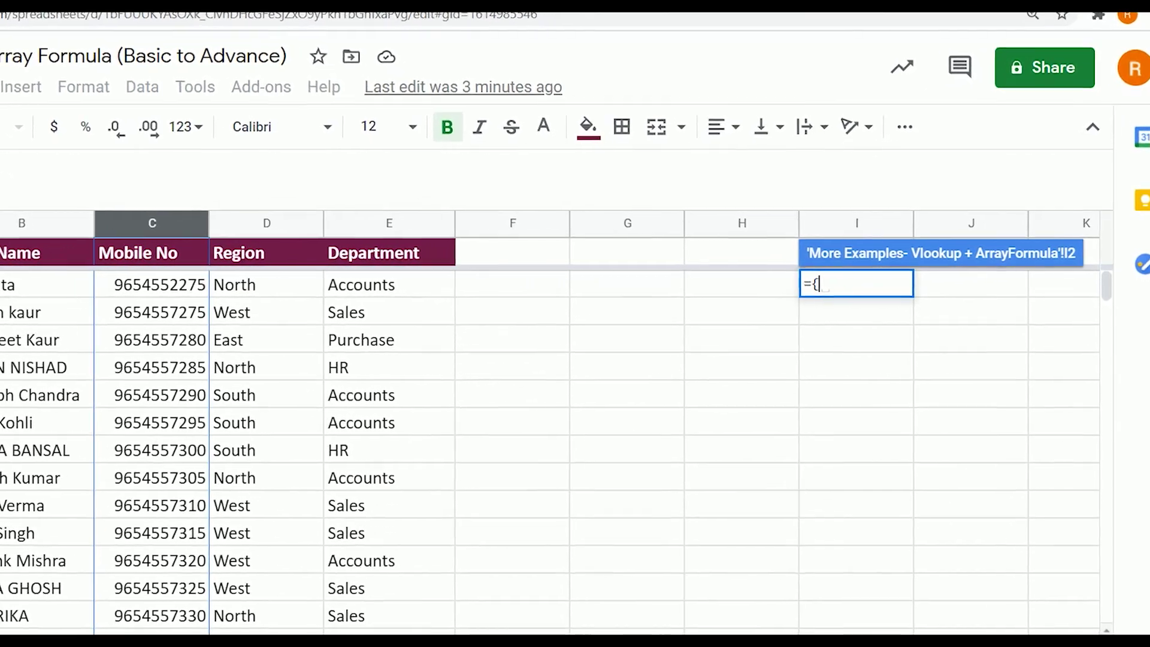
left_click(1, 224)
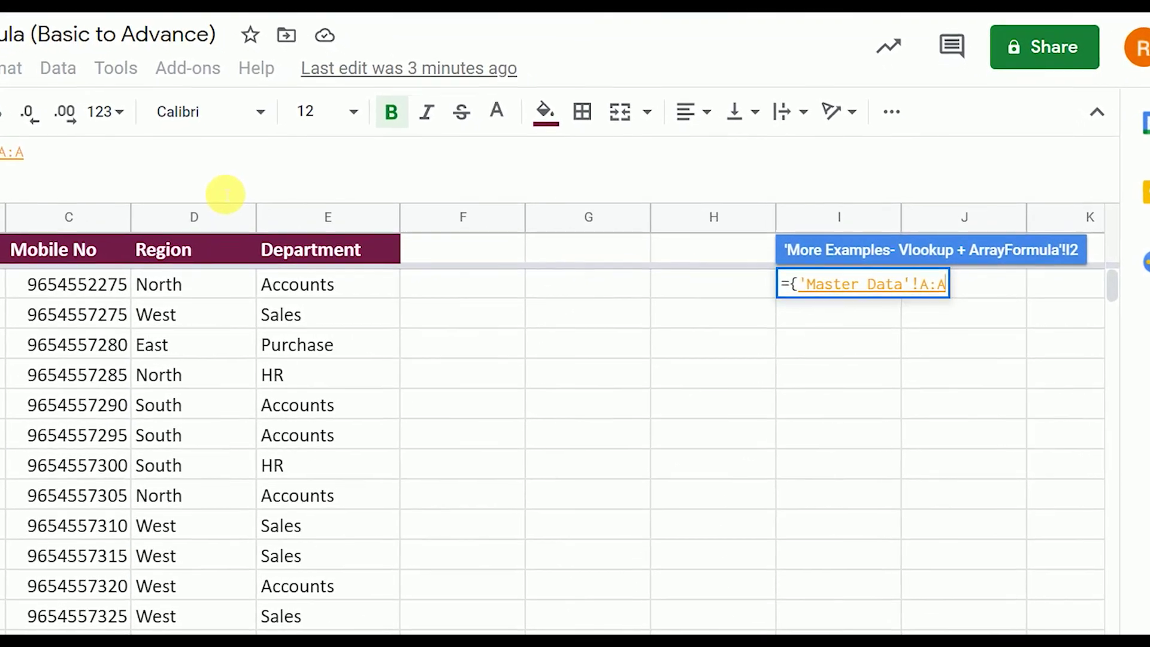
type(",")
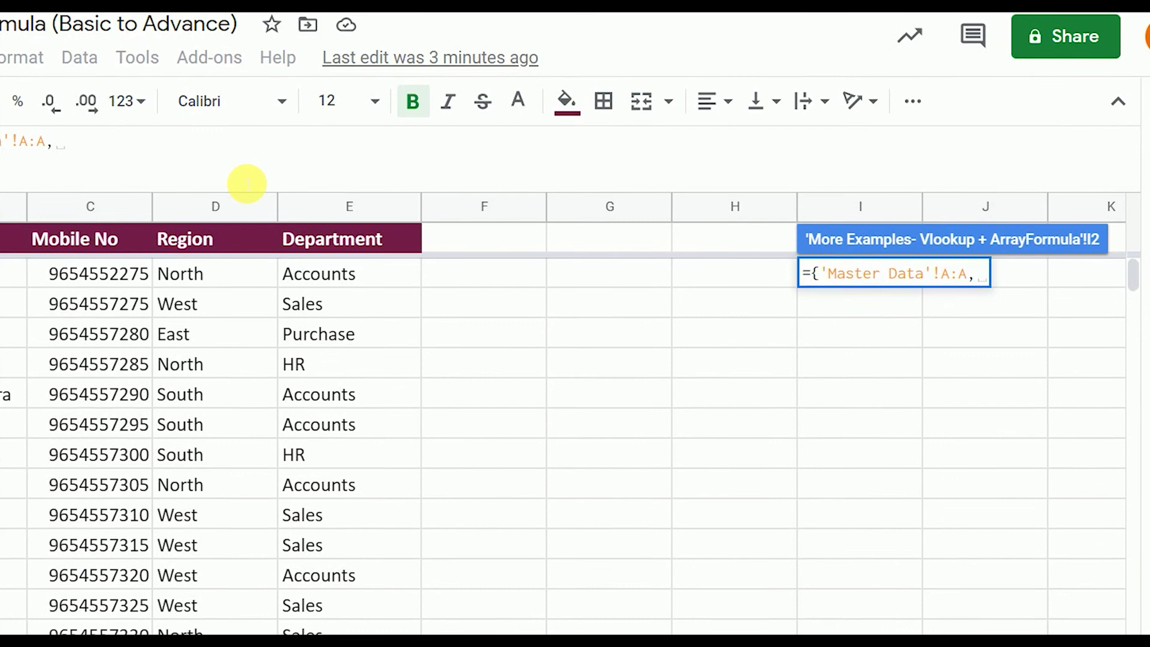
left_click(9, 208)
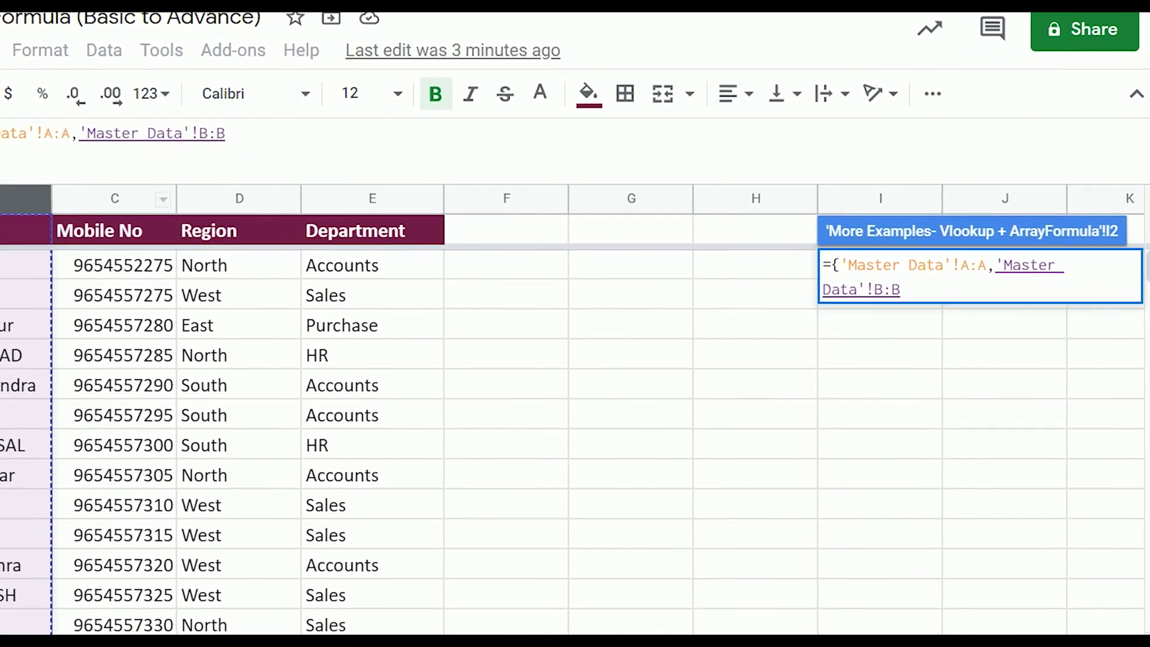
type("}")
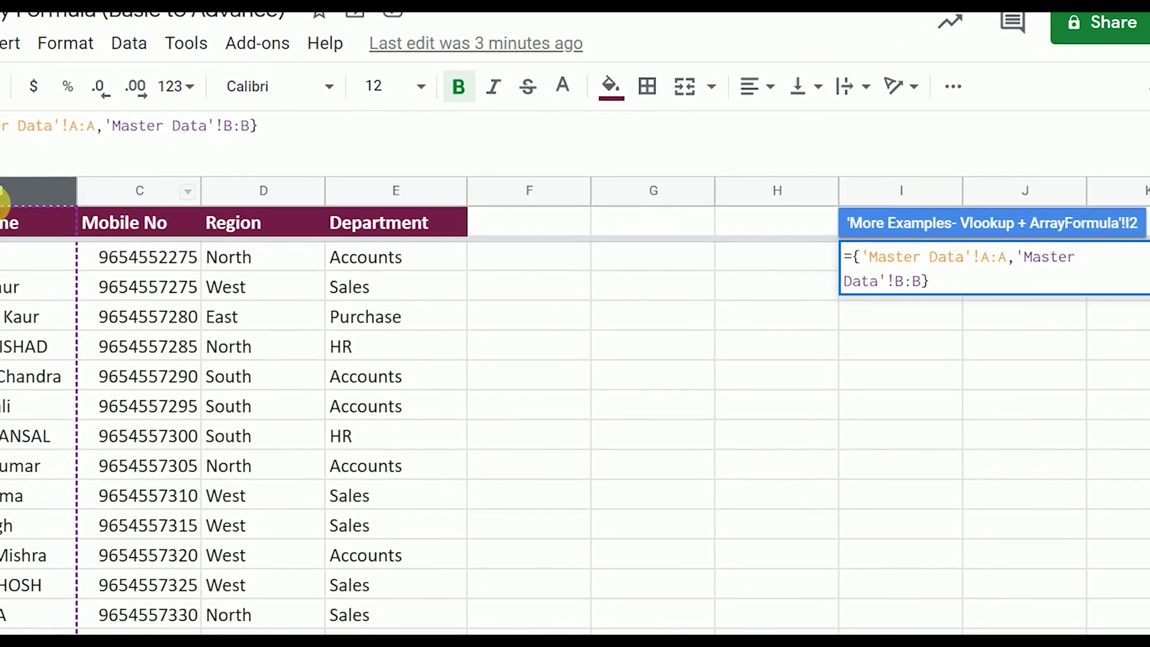
key("Return")
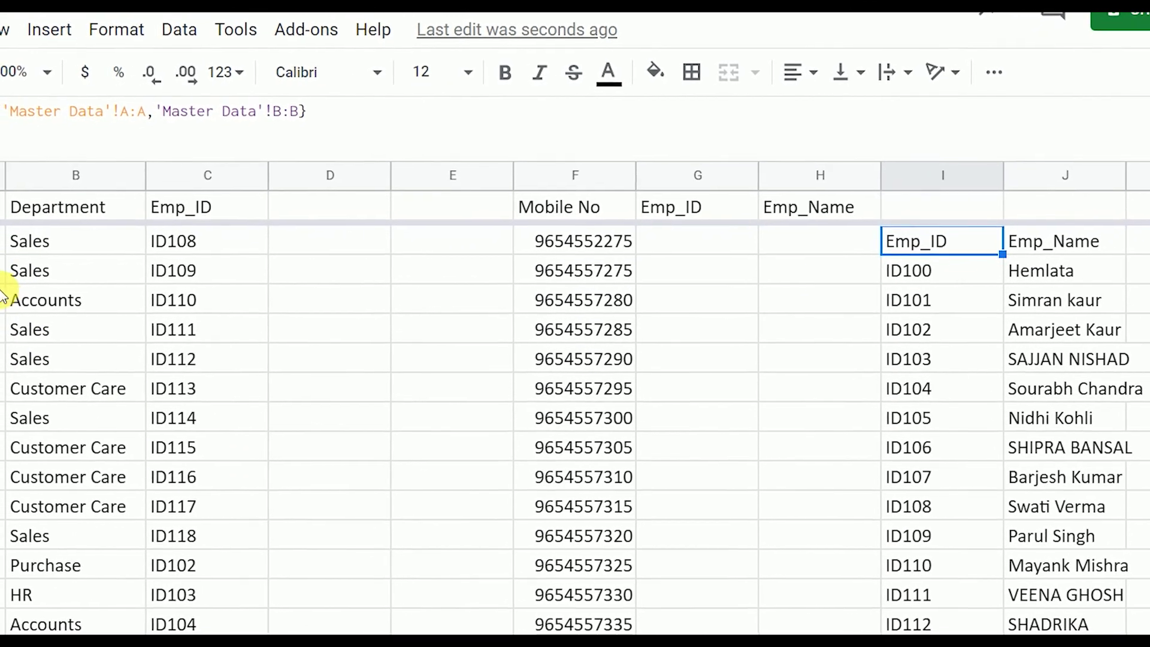
left_click(9, 204)
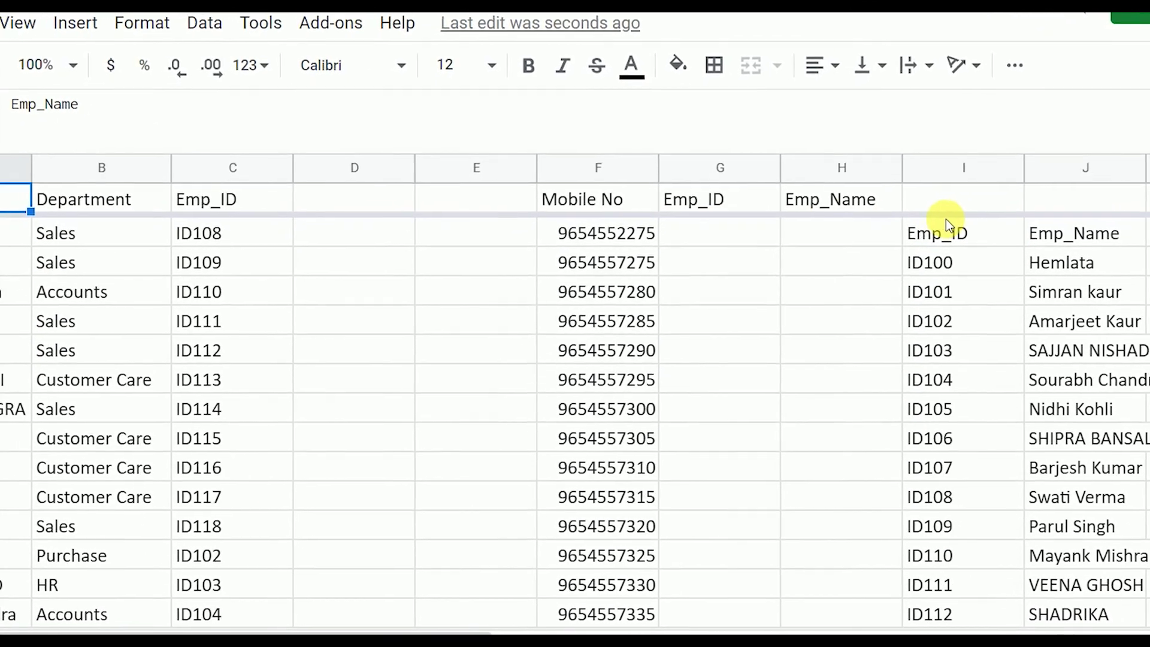
left_click(954, 232)
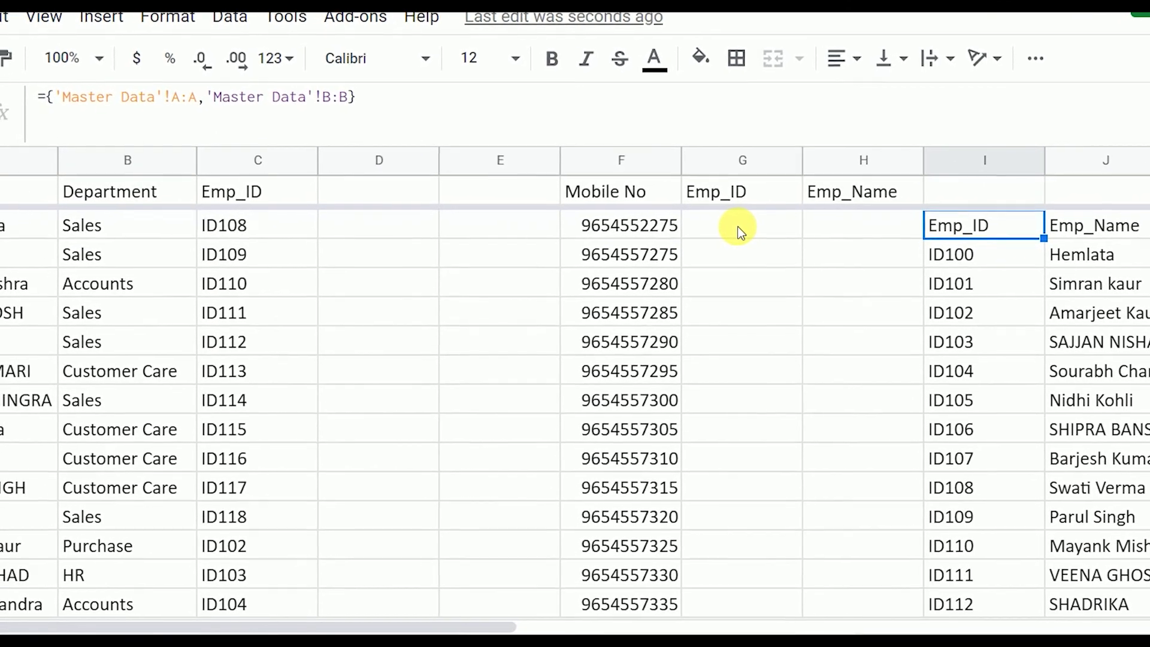
left_click(740, 226)
type("=vlookup(")
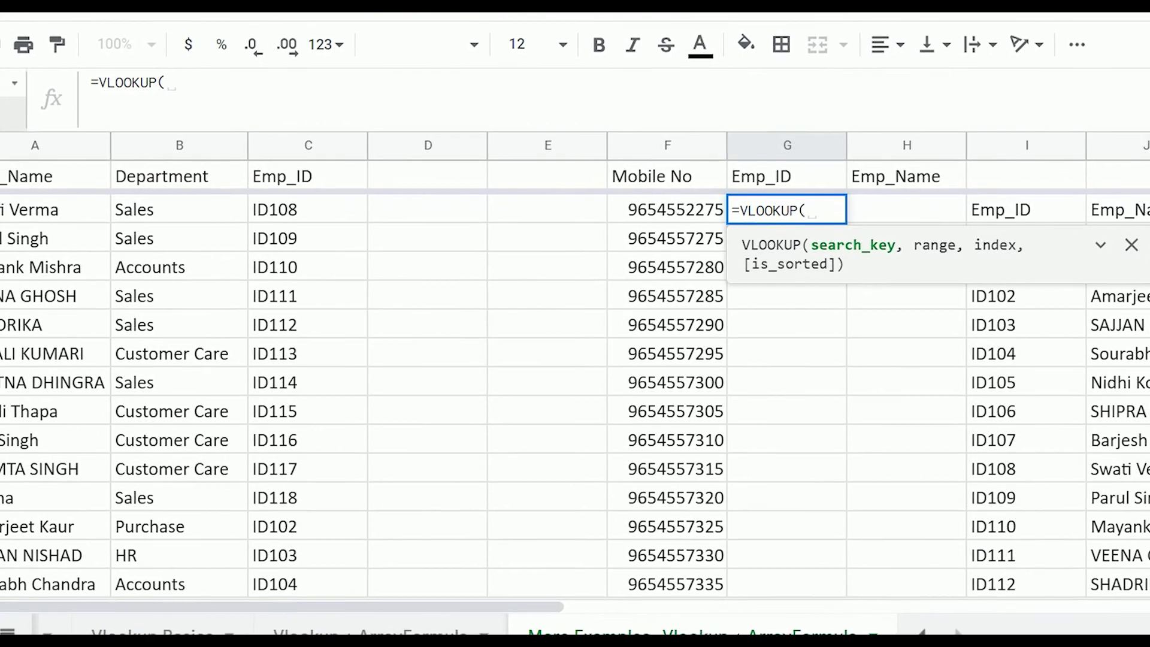
left_click(672, 208)
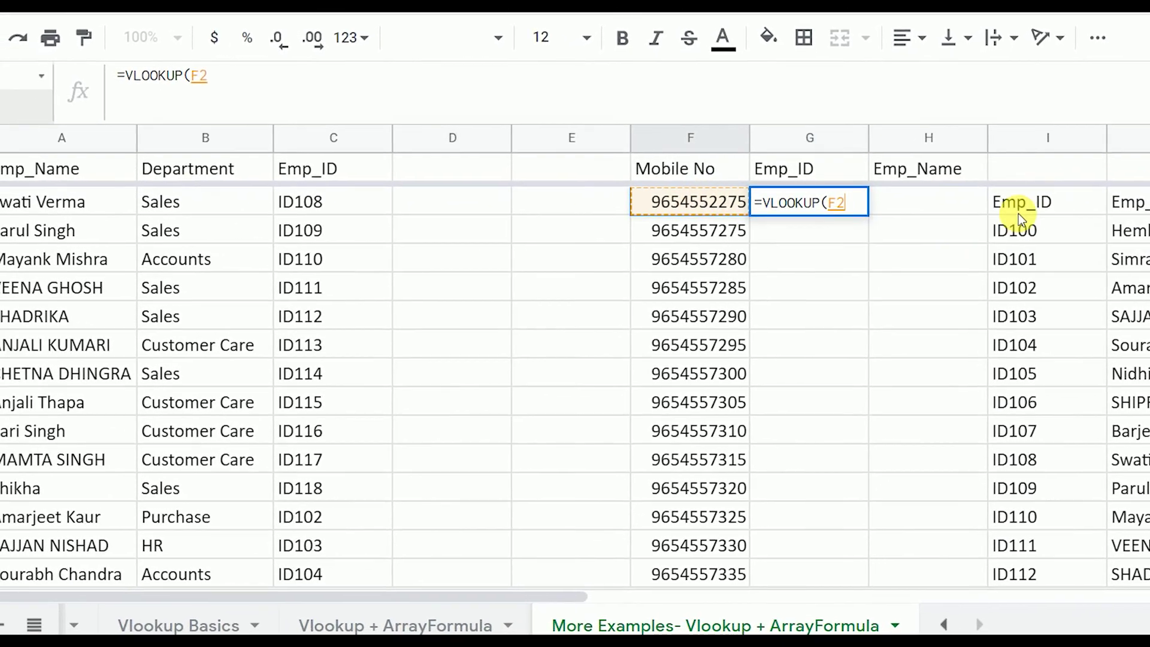
key("Escape")
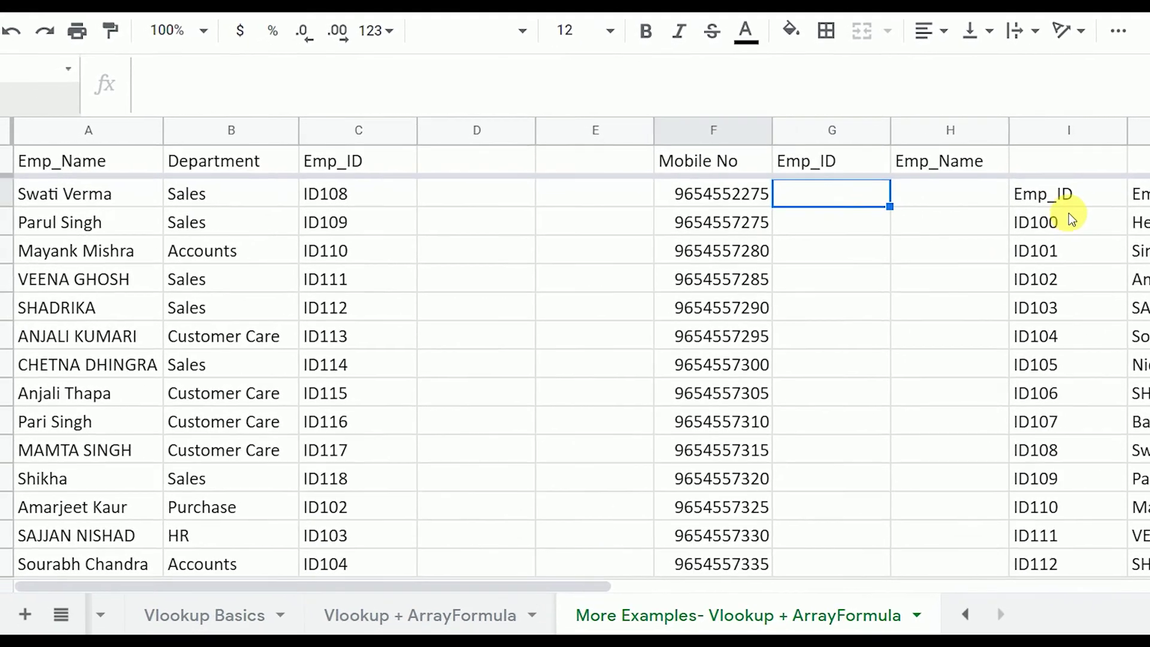
- Check the Mobile No column in Master Data, and insert another 'Master Data'!A:A reference at the start of the I2 array
left_click(1048, 196)
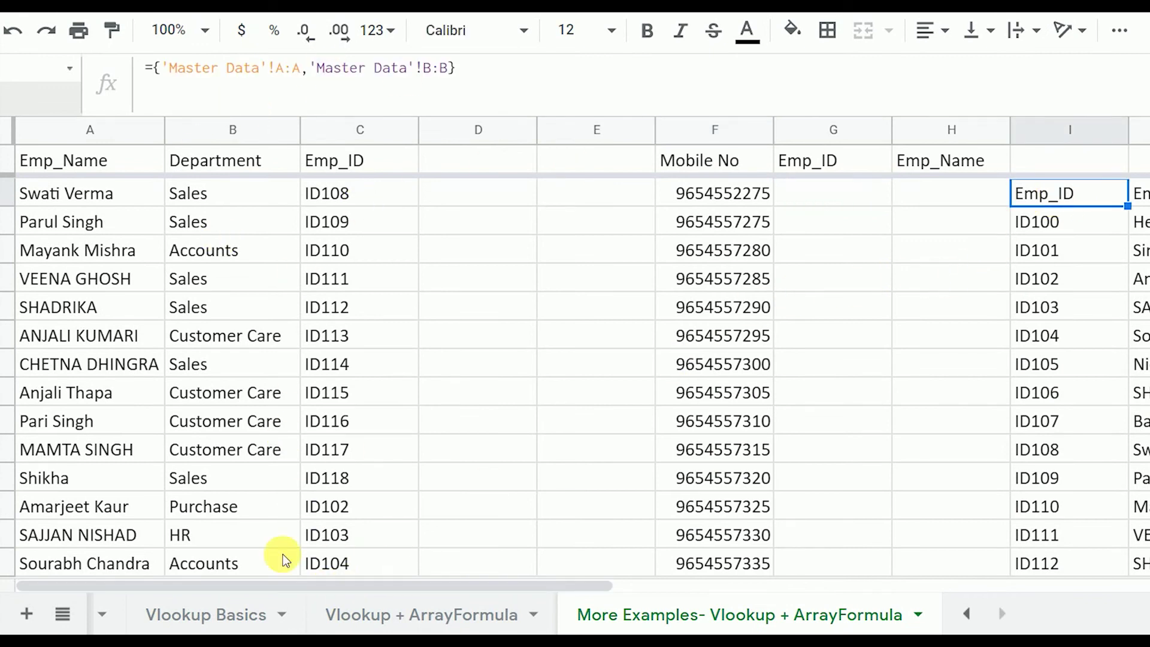
left_click(966, 613)
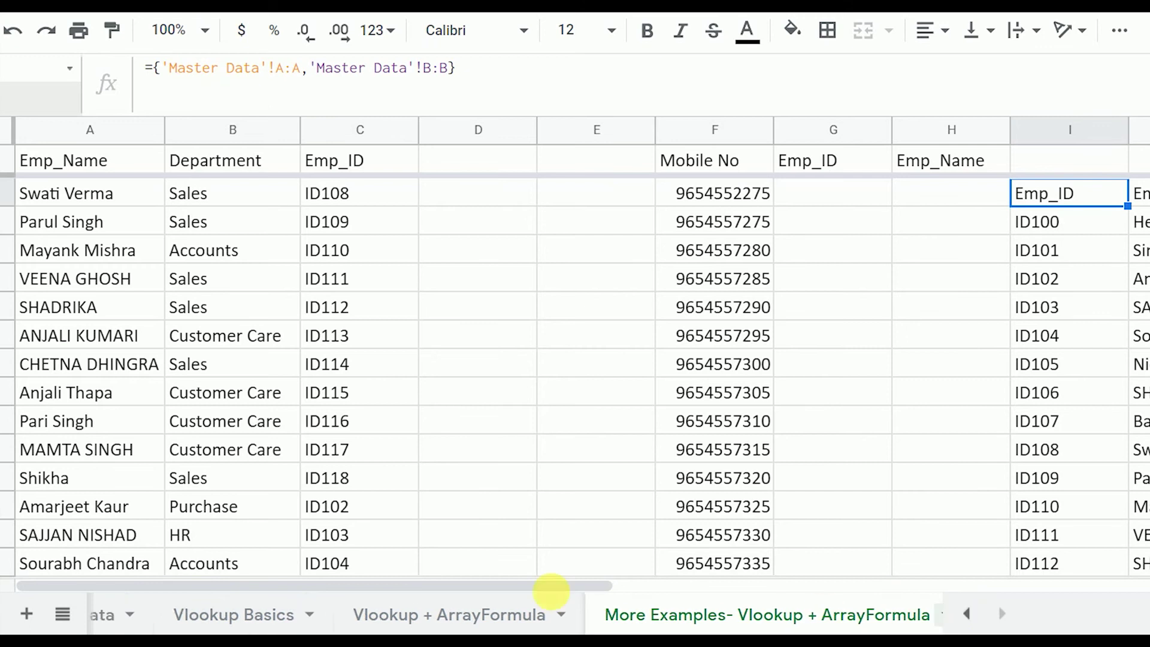
left_click(154, 615)
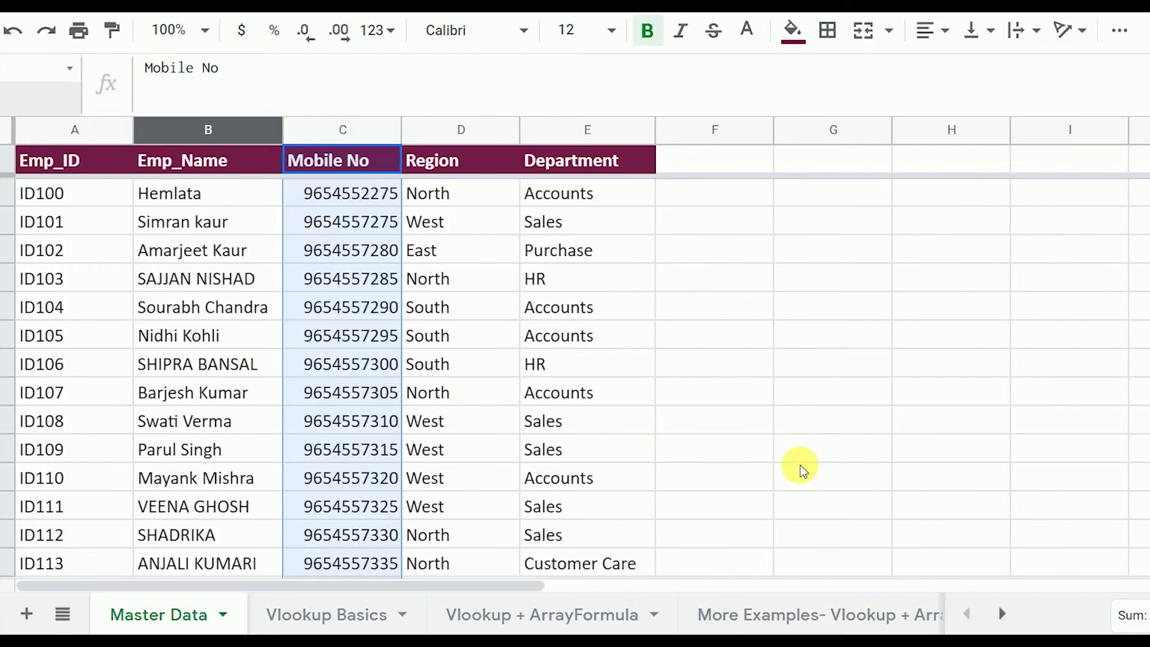
left_click(873, 621)
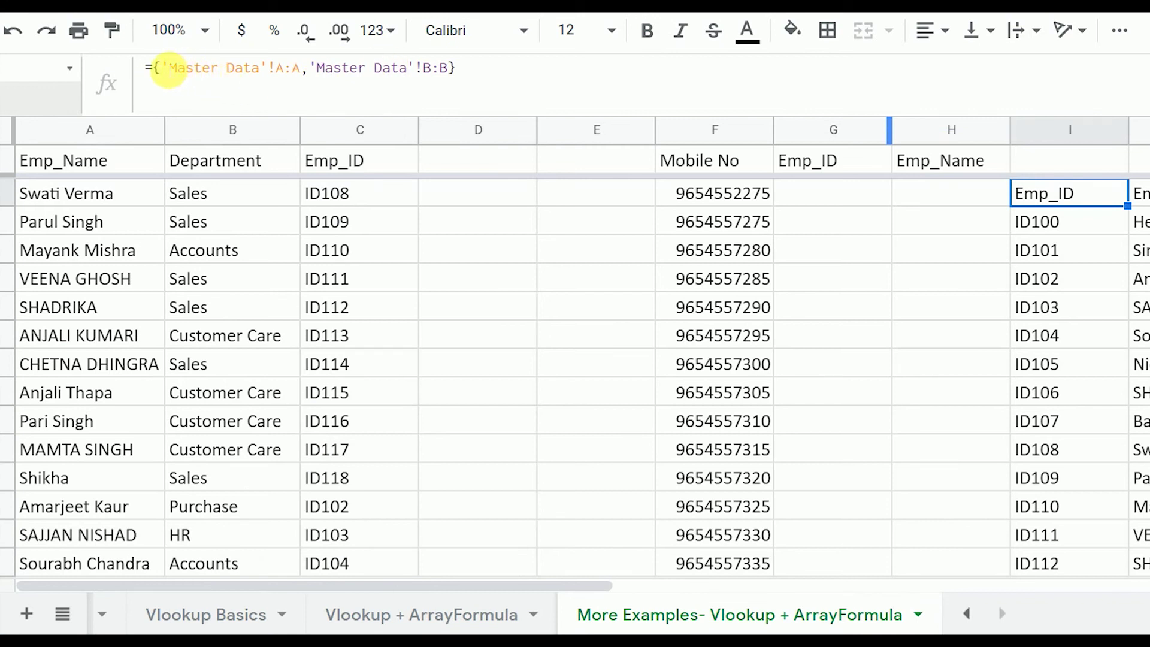
left_click_drag(161, 68, 300, 68)
key("ctrl+c")
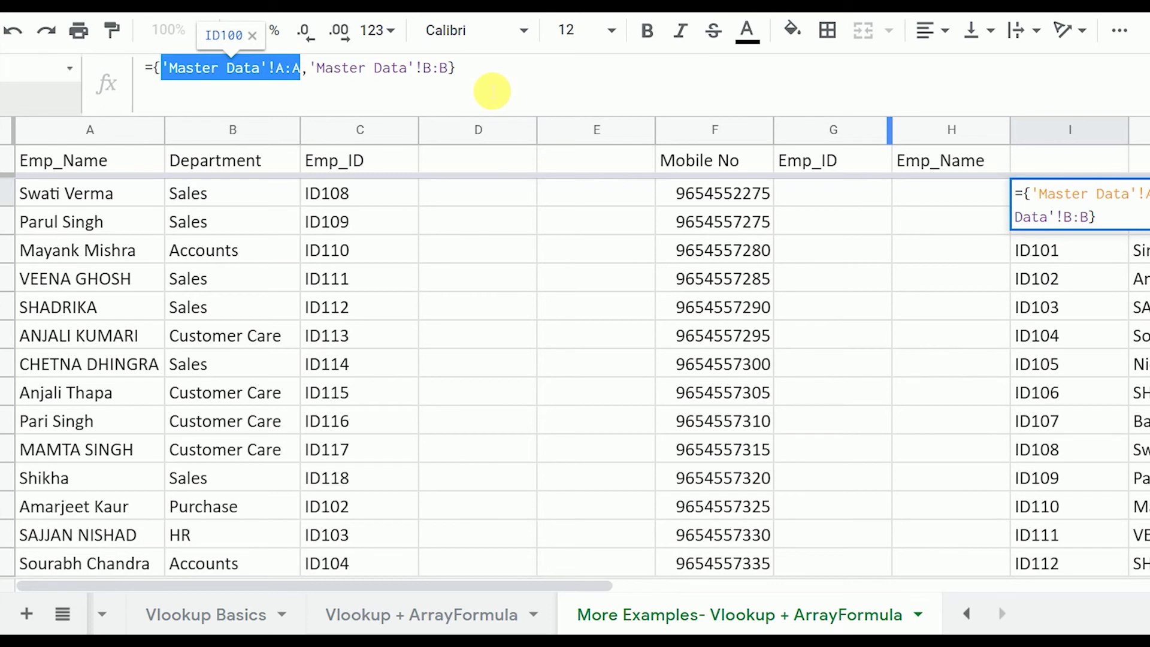
key("Left")
key("ctrl+v")
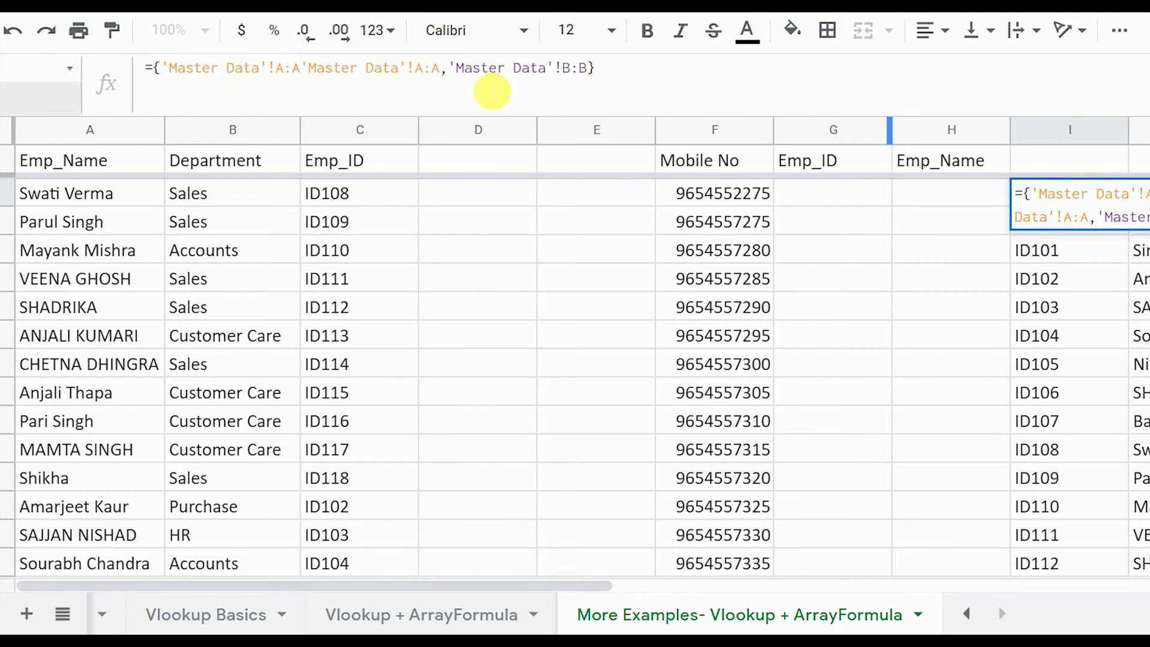
type(",")
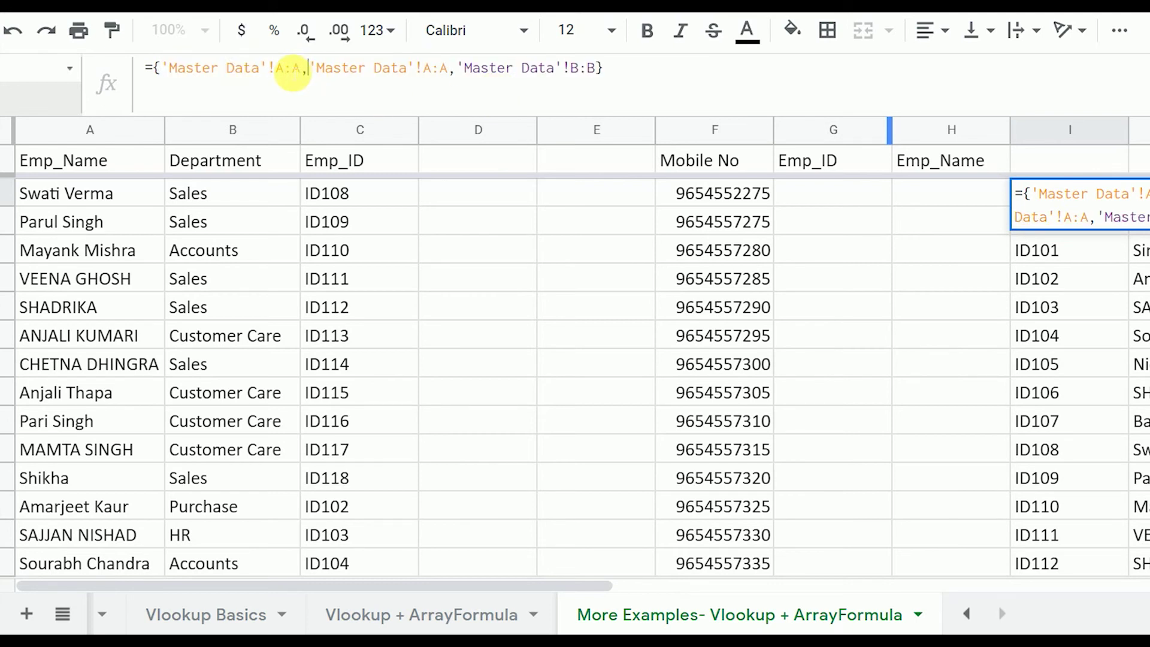
- Change the first reference in the I2 array to 'Master Data'!C:C so the Mobile No column comes first
key("BackSpace")
type("C")
key("Right")
key("Right")
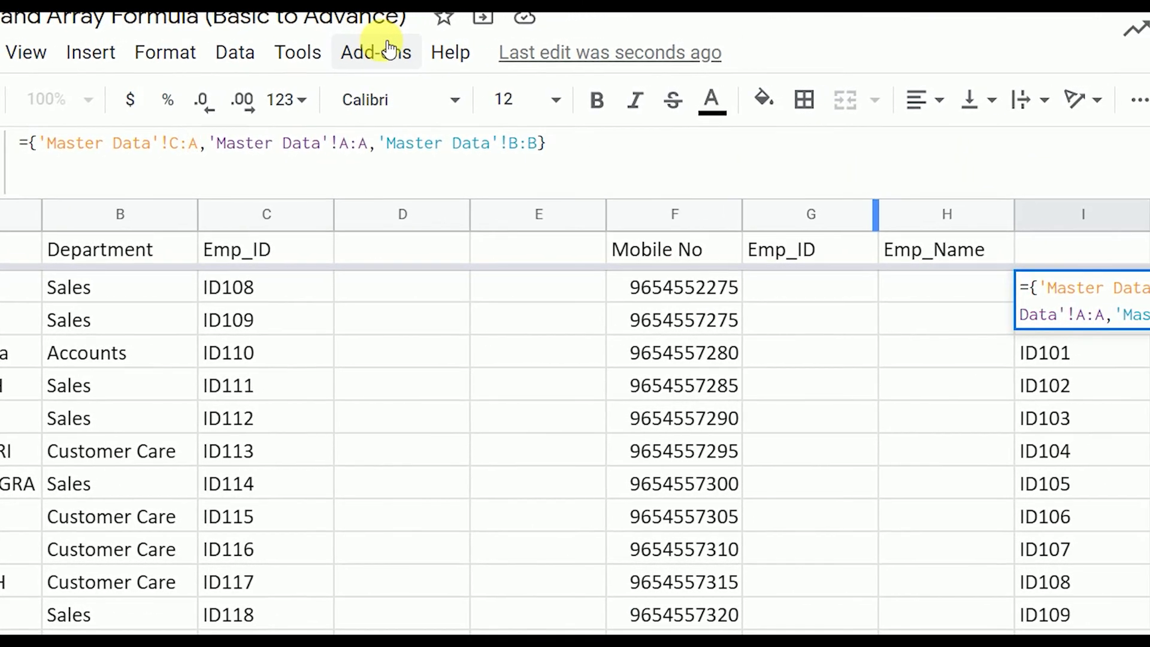
key("BackSpace")
type("C")
key("Return")
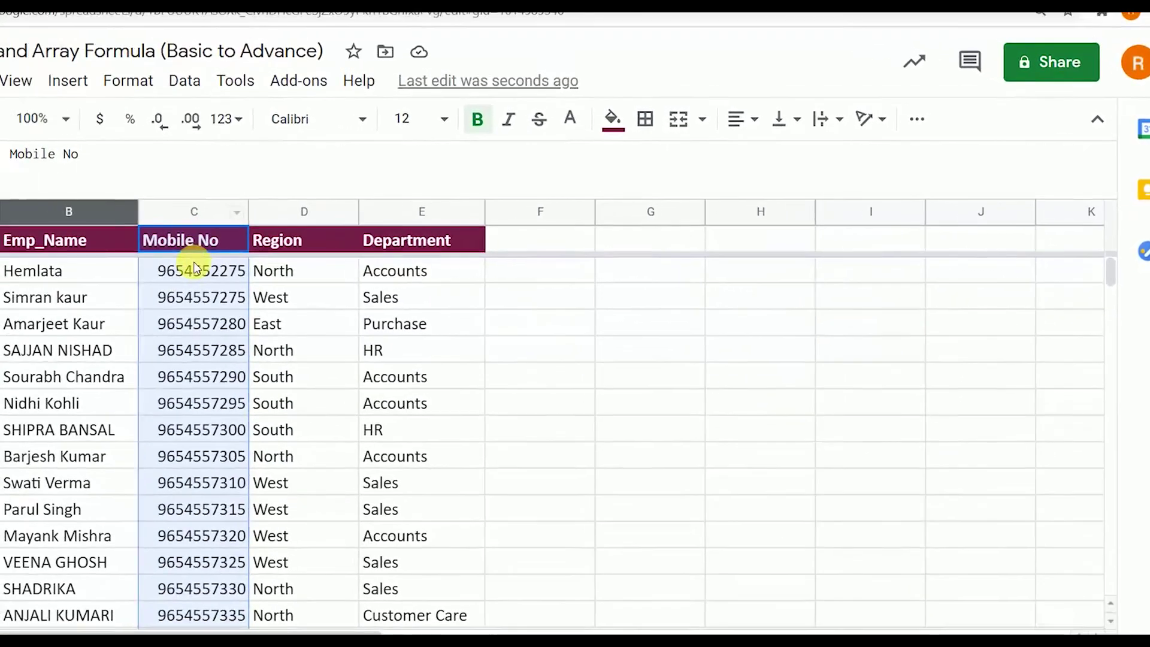
- Review the Mobile No, Emp_ID and Emp_Name columns in Master Data, and start a VLOOKUP in G2 with F2:F as the search key
left_click(193, 268)
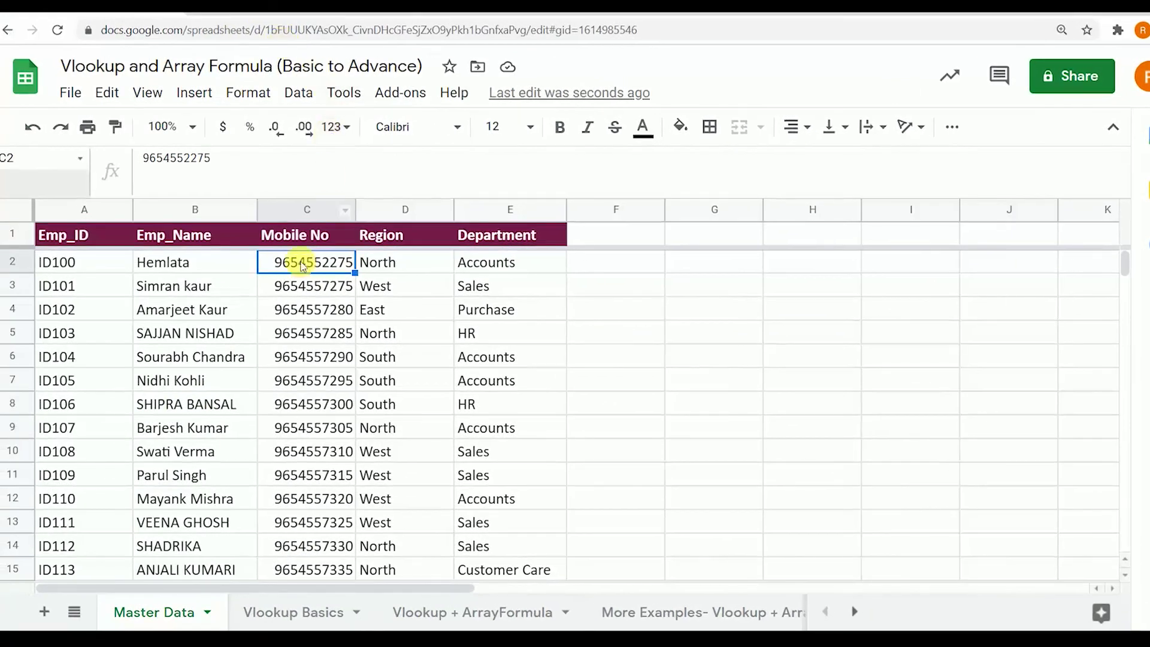
left_click(305, 210)
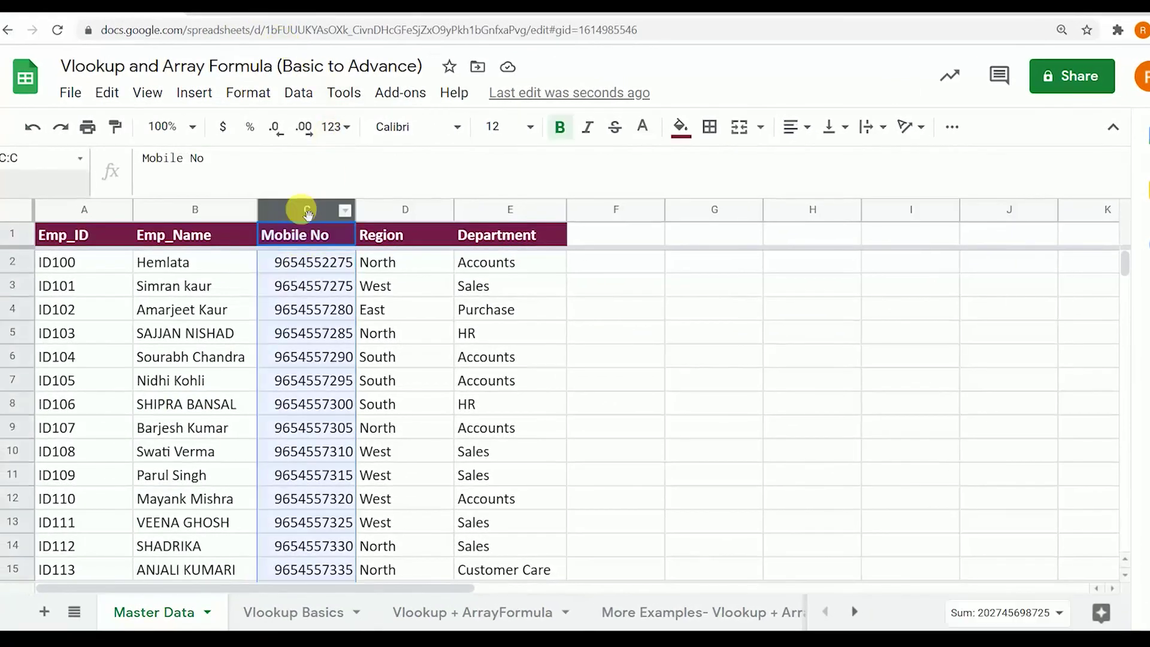
left_click(77, 211)
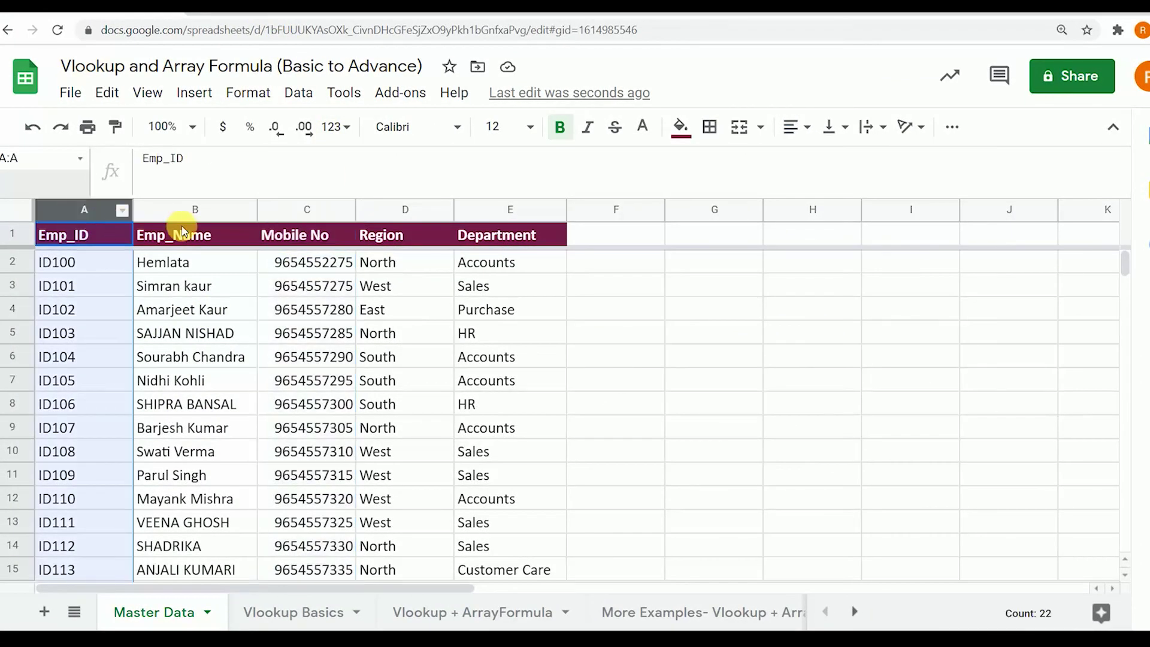
left_click(177, 232)
left_click(661, 612)
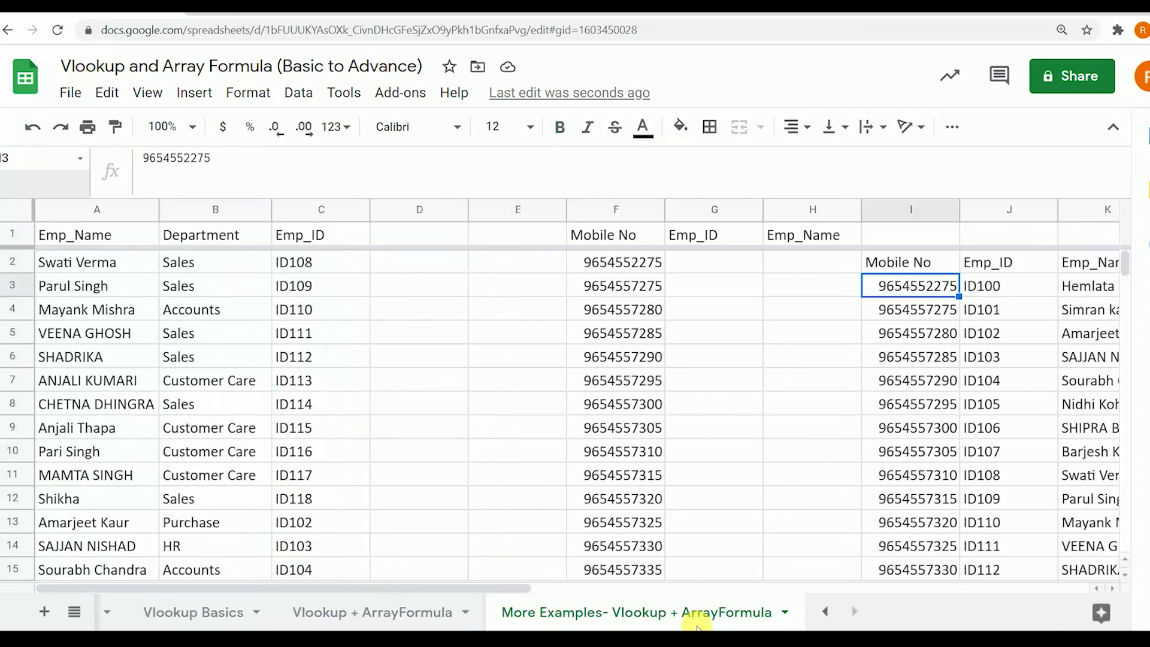
left_click(724, 261)
type("=VLOOKUP(")
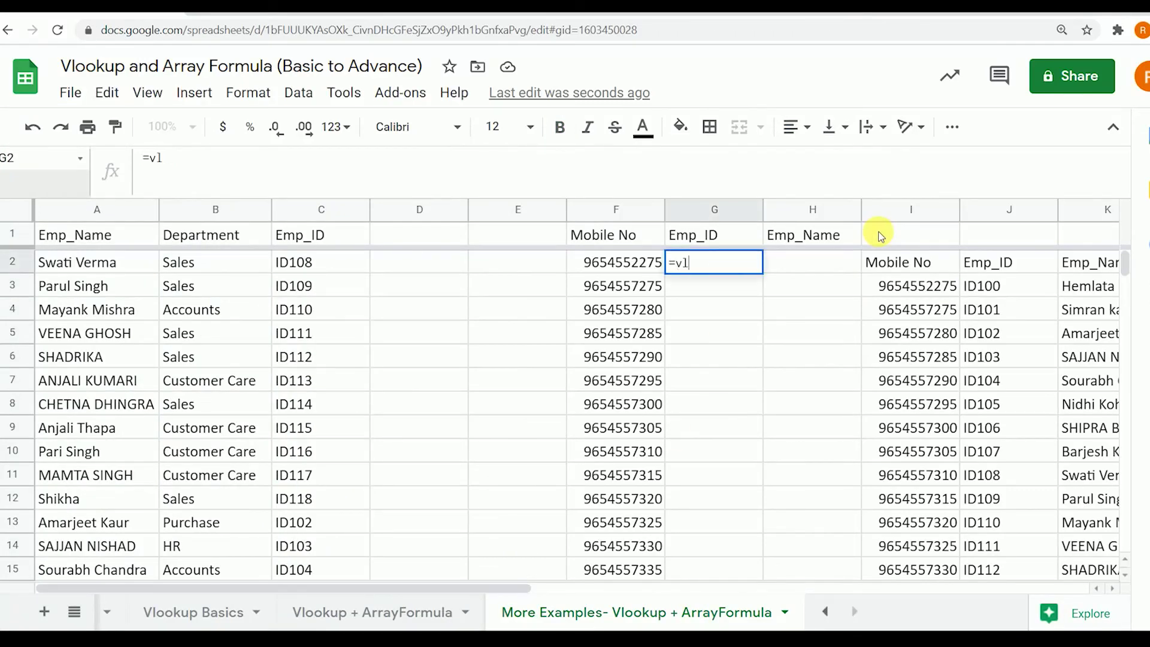
left_click(629, 264)
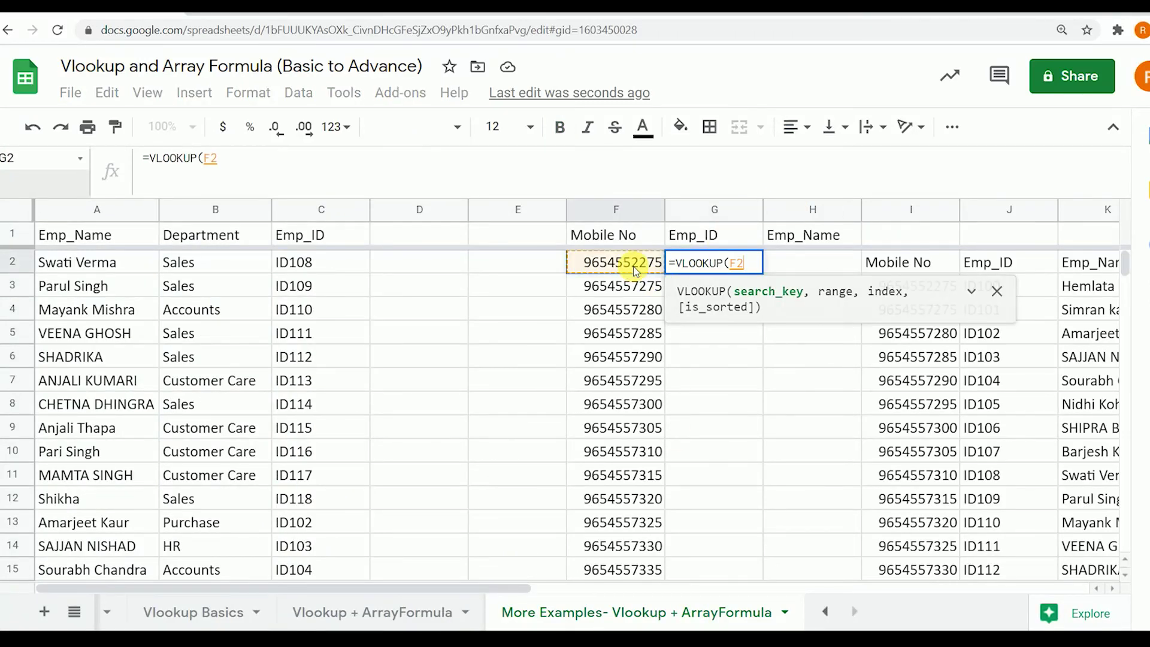
type(":F")
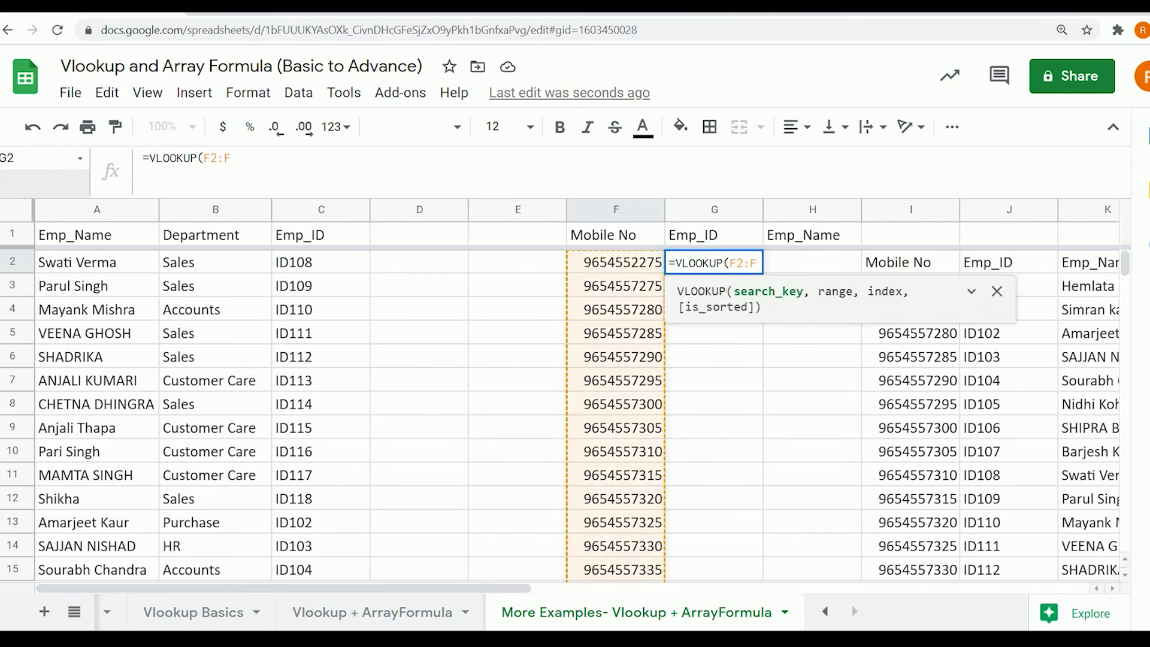
type(",")
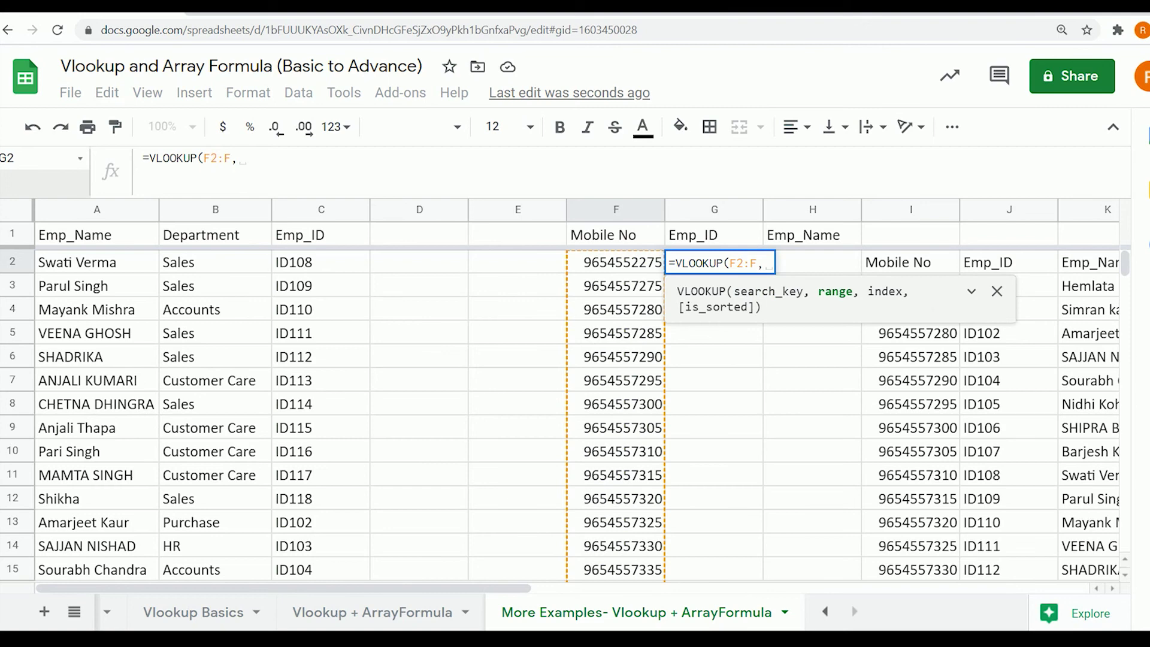
- Hide the VLOOKUP function help and set the lookup range in the G2 formula to columns I:K
left_click(969, 294)
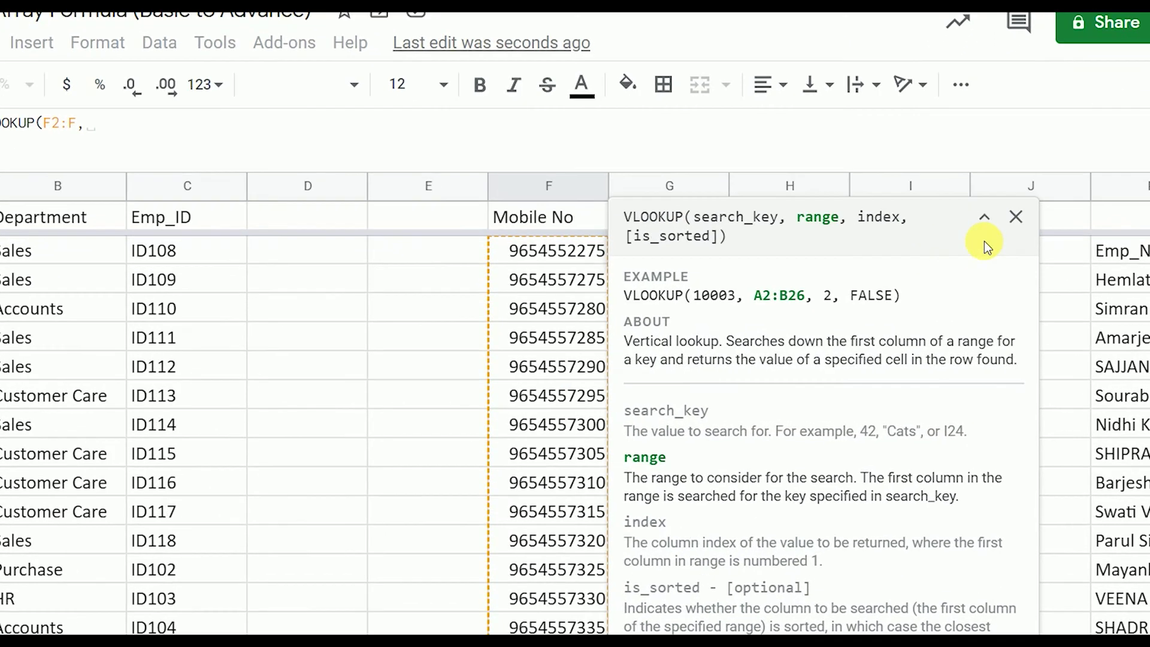
left_click(1051, 199)
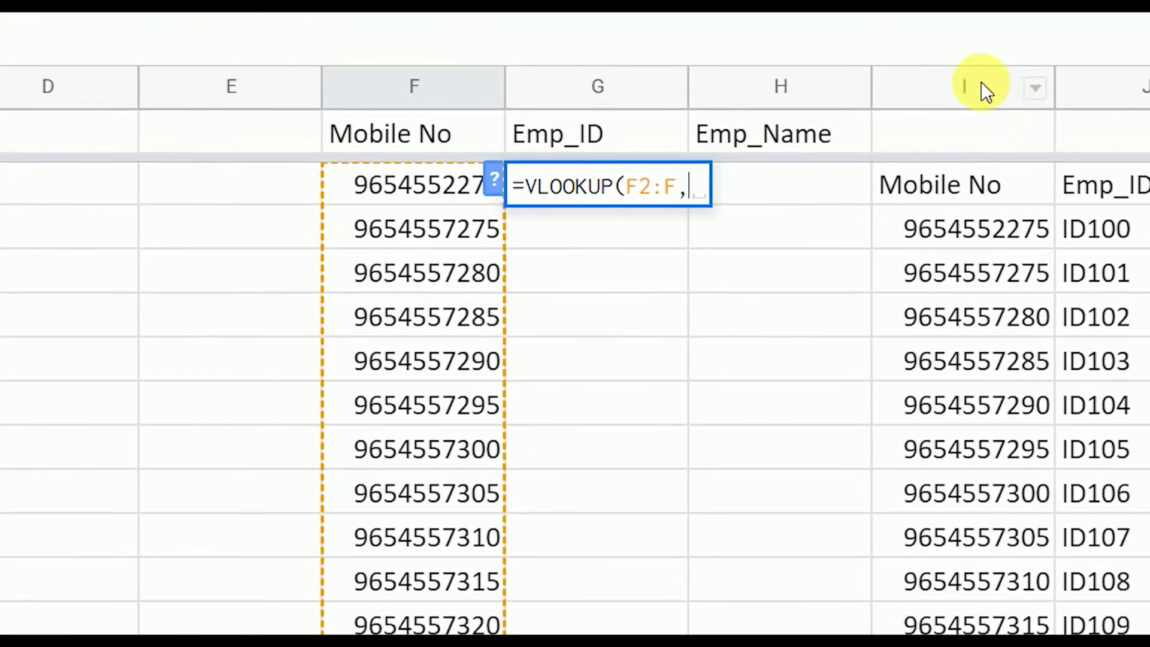
left_click(940, 152)
key("shift+Right")
key("shift+Right")
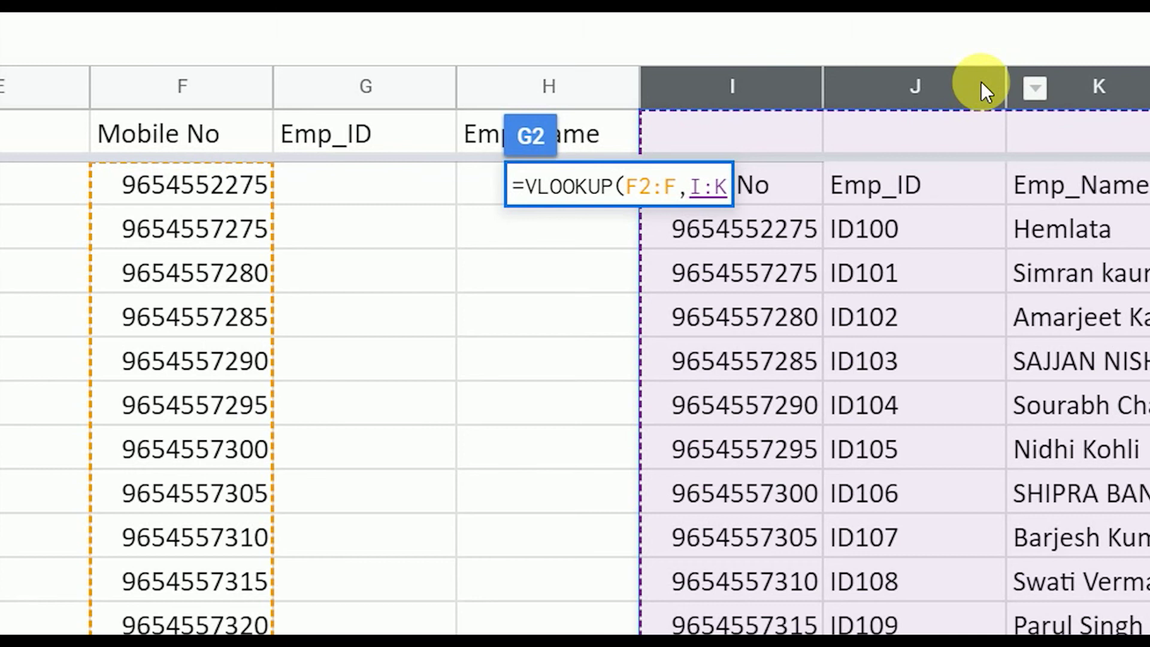
- Add the index array {2,3} to the G2 VLOOKUP to return both Emp_ID and Emp_Name
type(",{")
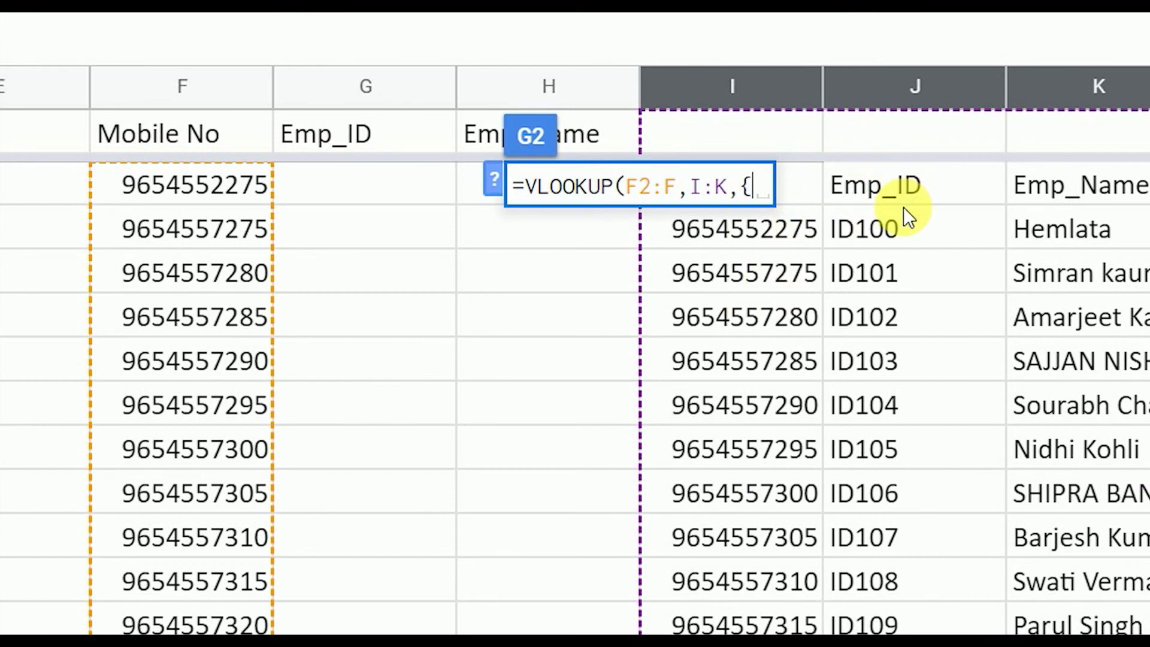
type("2,")
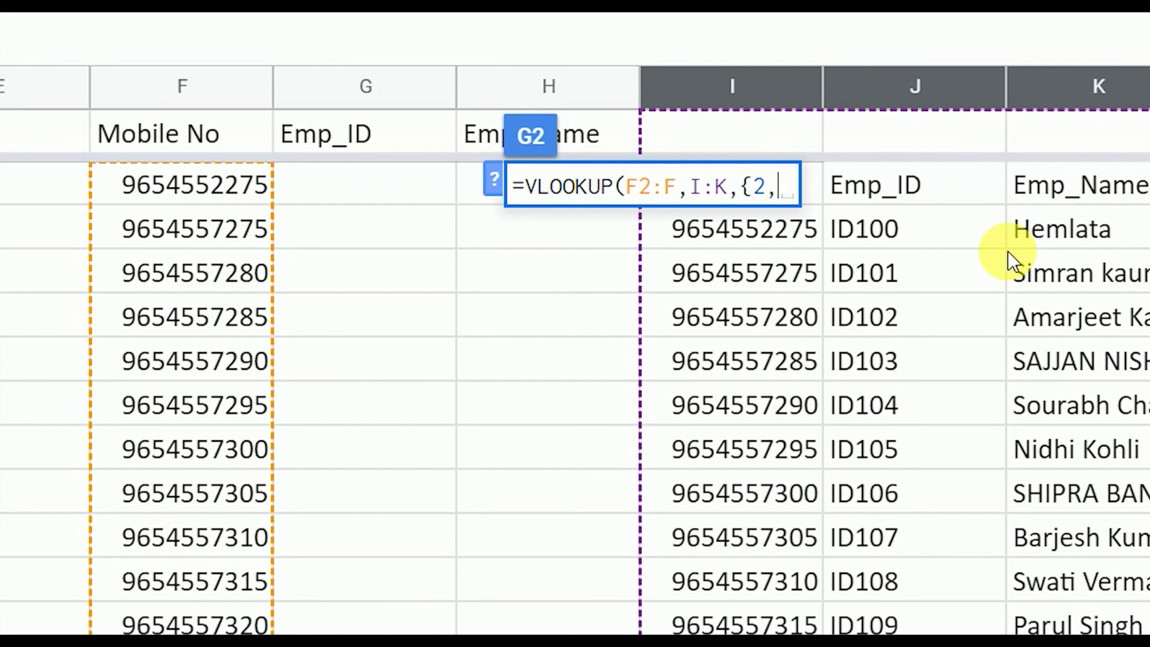
type("3")
type("}")
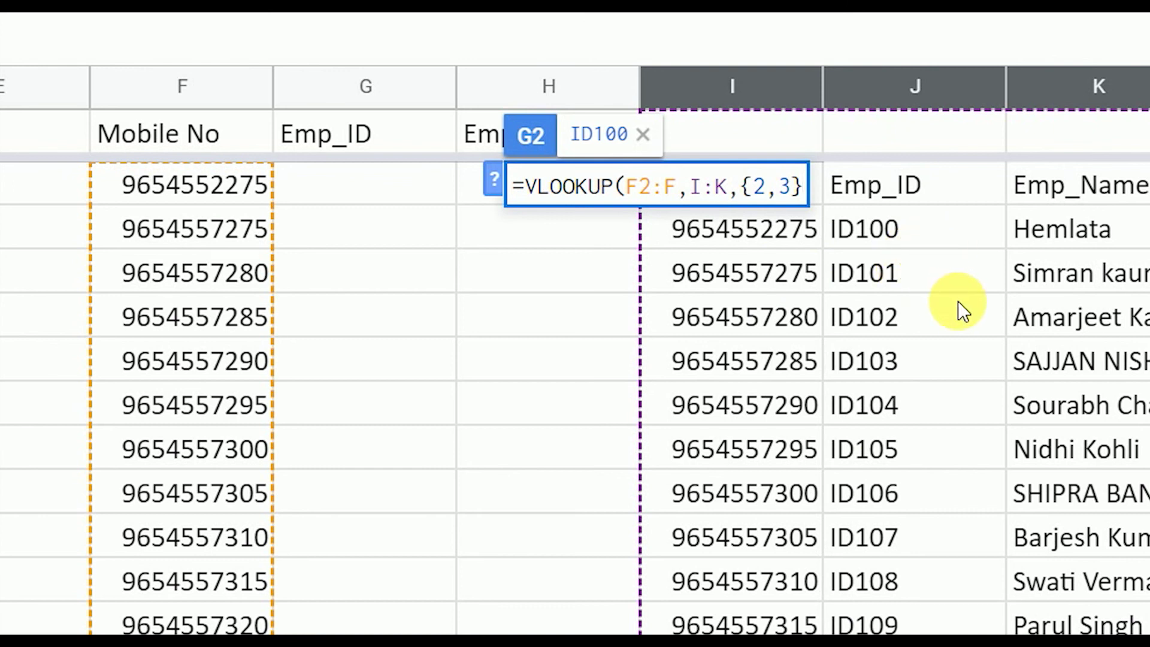
- Complete the G2 VLOOKUP with 0 for an exact match inside ArrayFormula, and fit column H's width to its contents
type(",0")
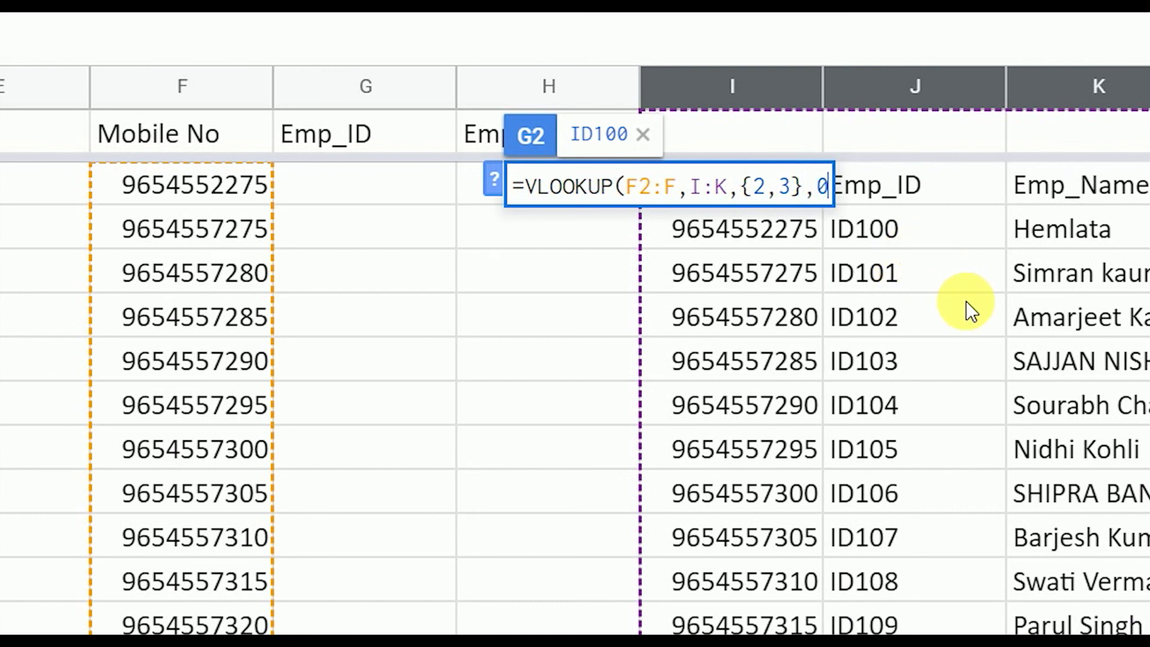
type(")")
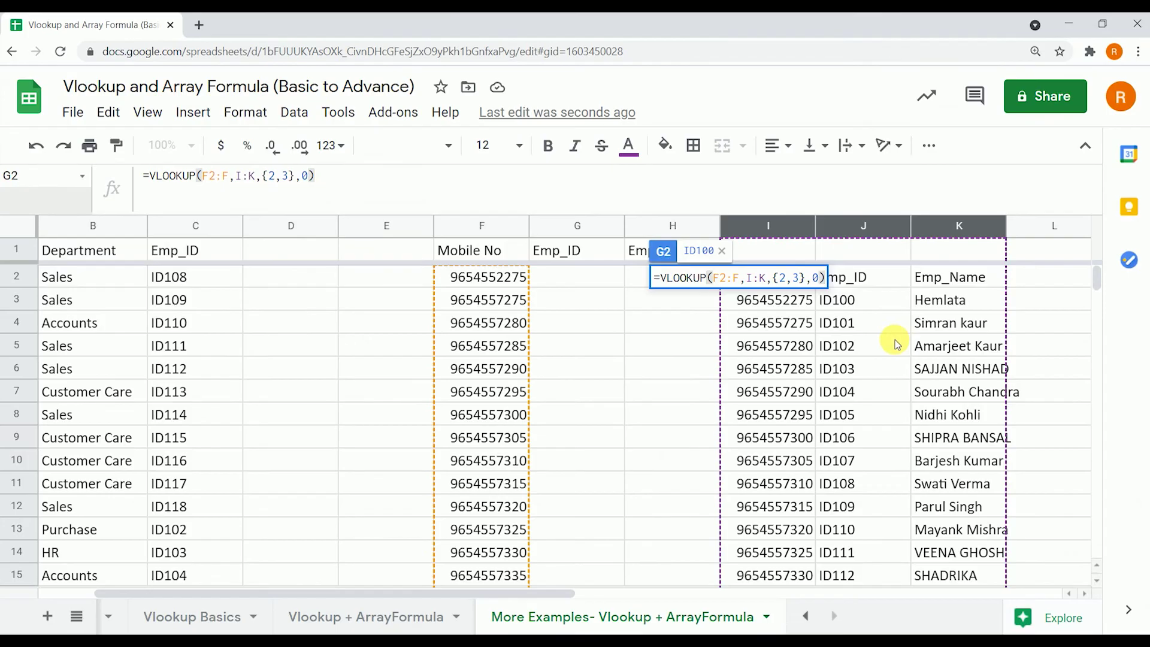
key("ctrl+shift+Return")
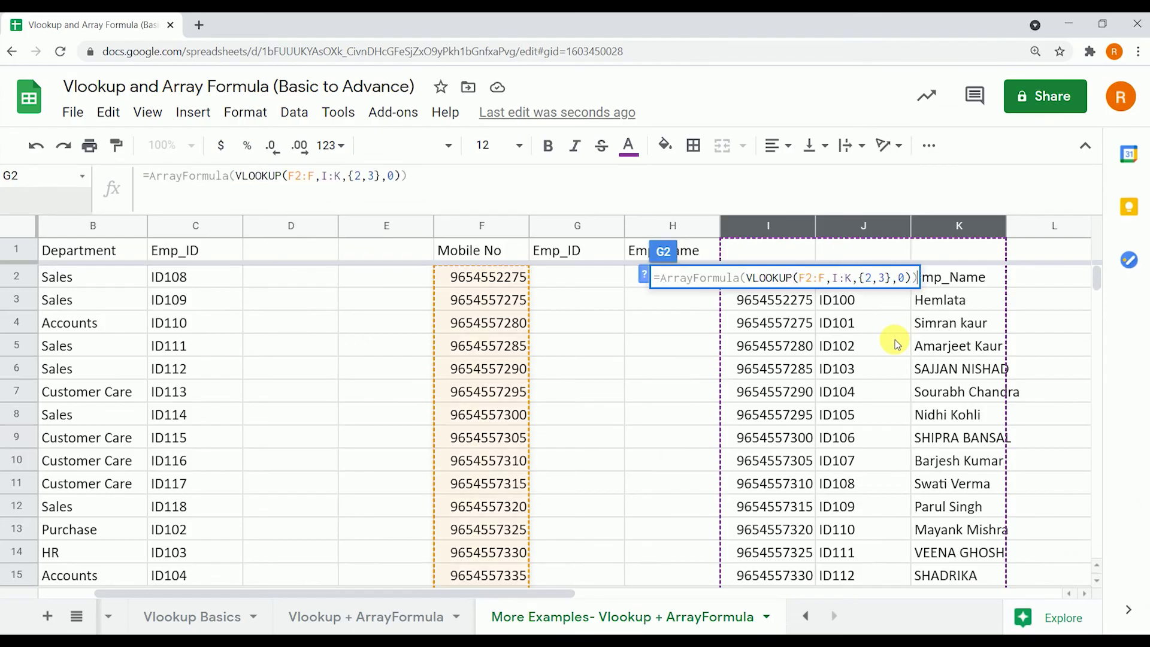
key("Return")
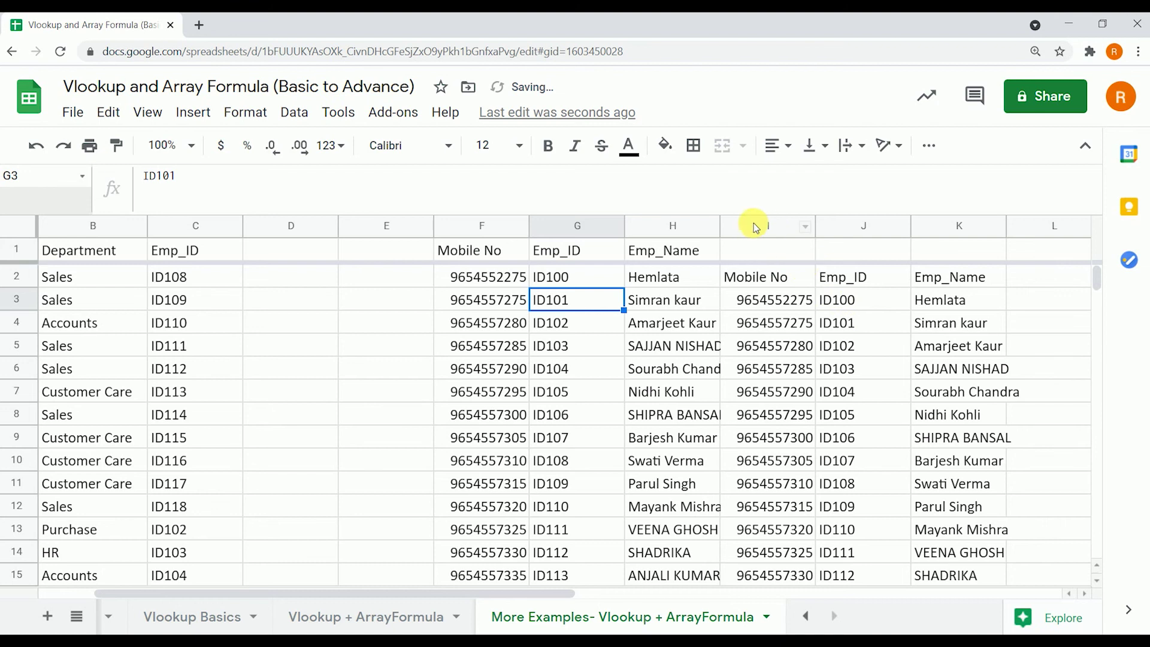
double_click(725, 225)
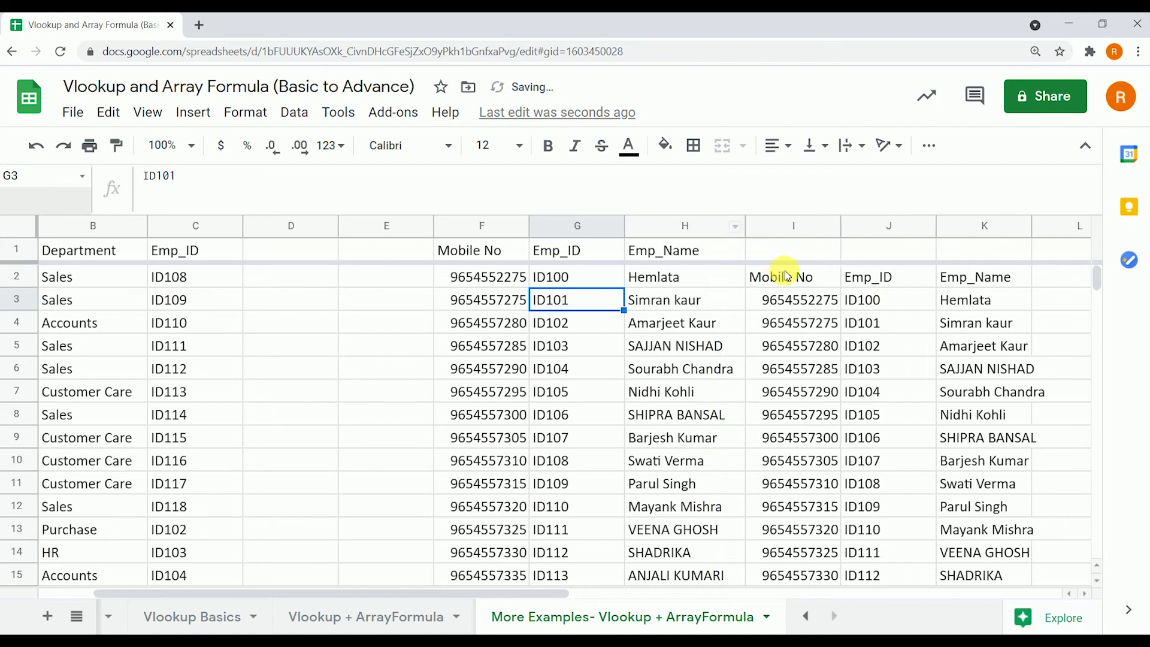
- Copy the array {'Master Data'!C:C,'Master Data'!A:A,'Master Data'!B:B} from the I2 formula without its equals sign, leaving the cell unedited
left_click(779, 276)
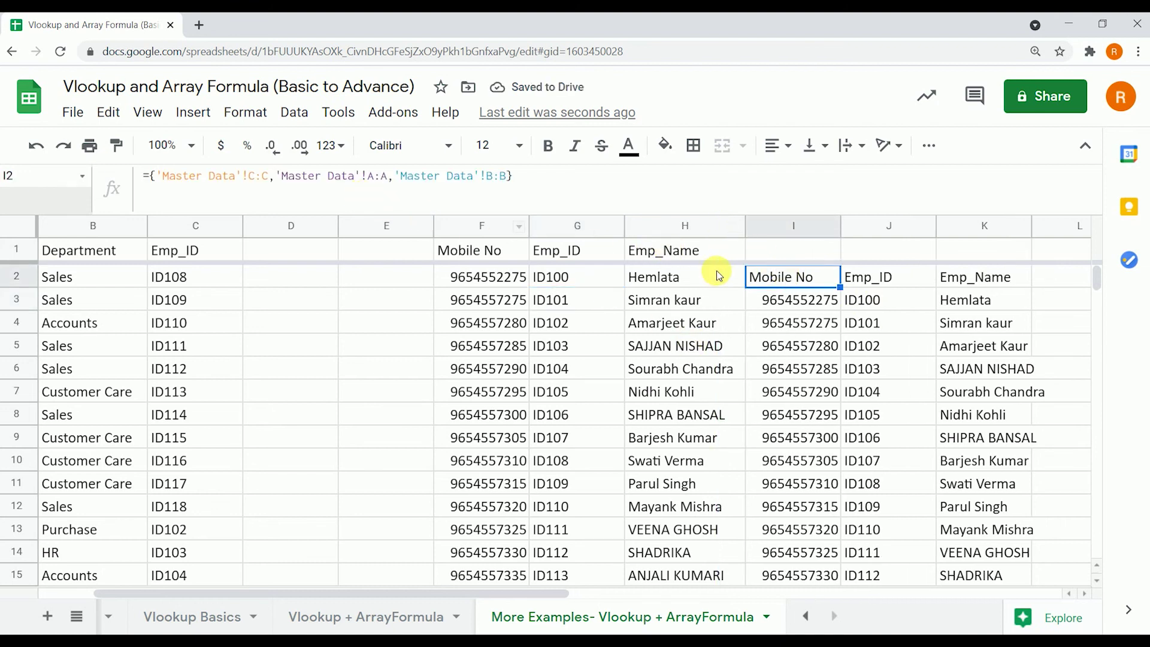
double_click(822, 286)
key("Return")
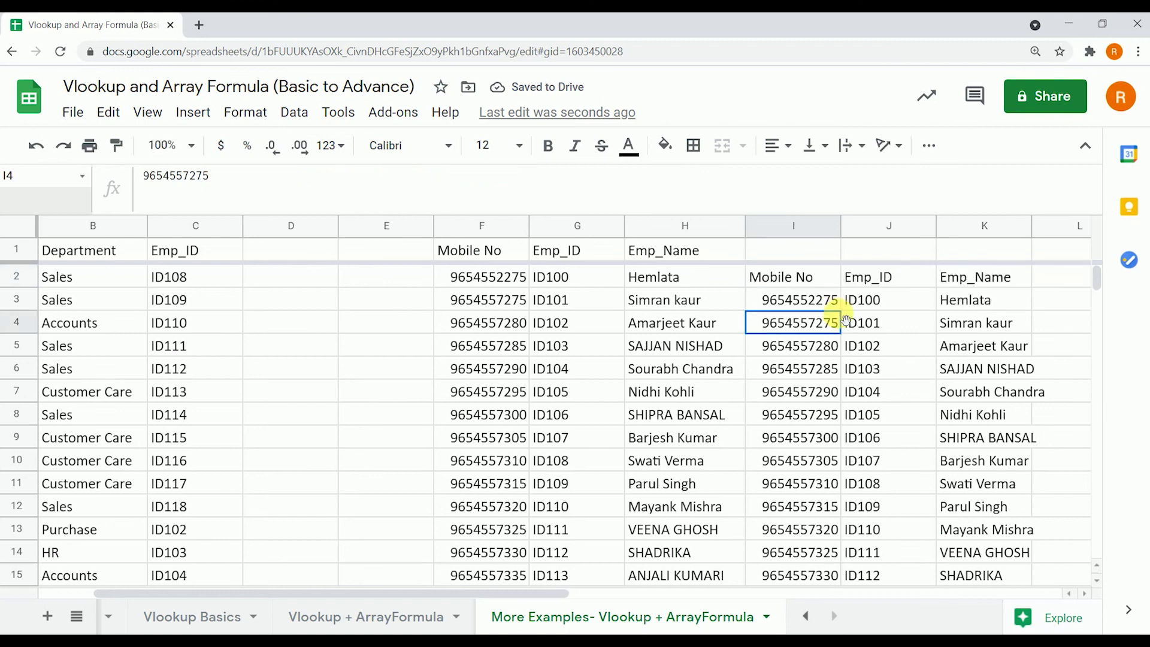
left_click(824, 282)
double_click(824, 282)
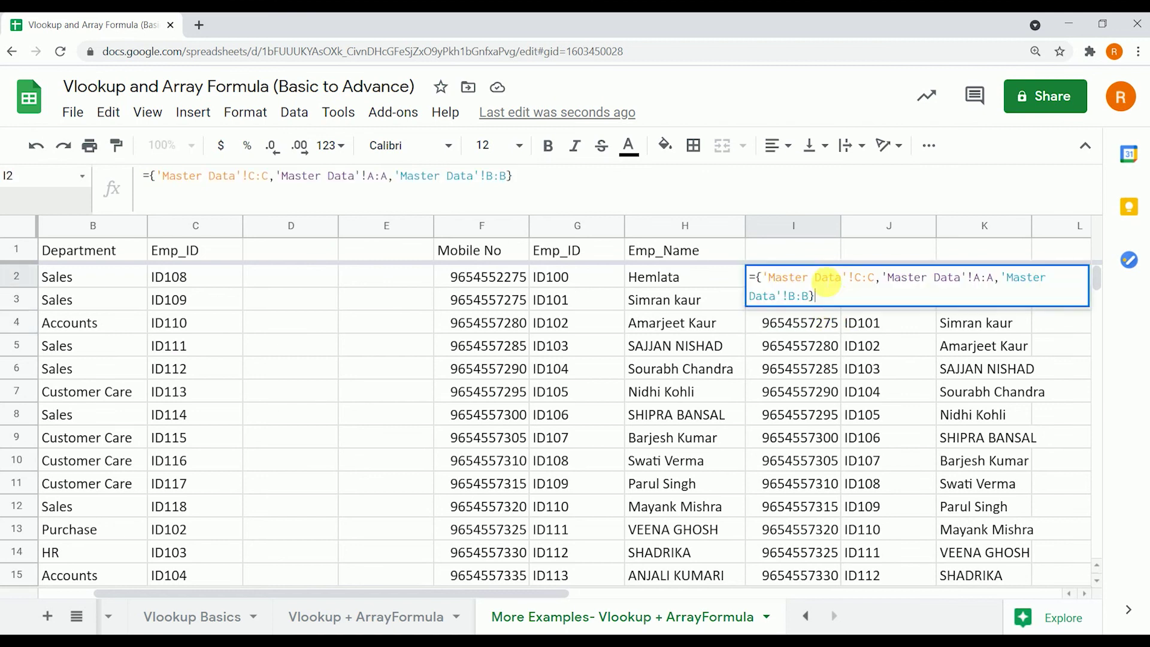
left_click_drag(835, 302, 754, 276)
key("ctrl+c")
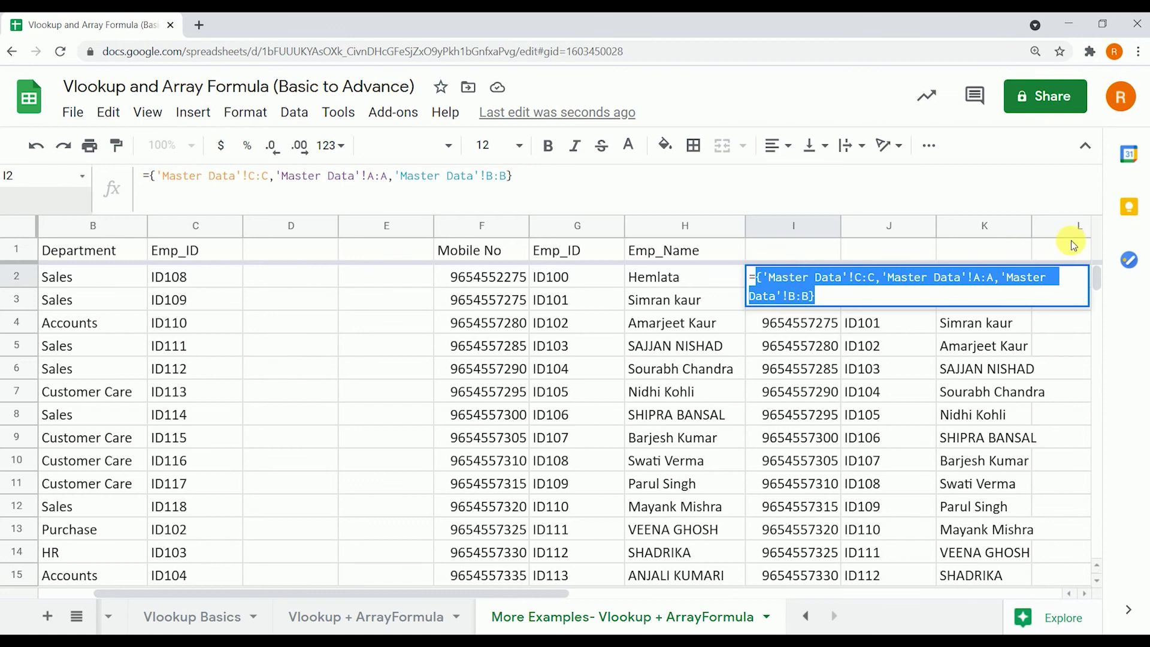
key("Escape")
- Replace the I:K range in the G2 formula with the copied 'Master Data' array
left_click(596, 279)
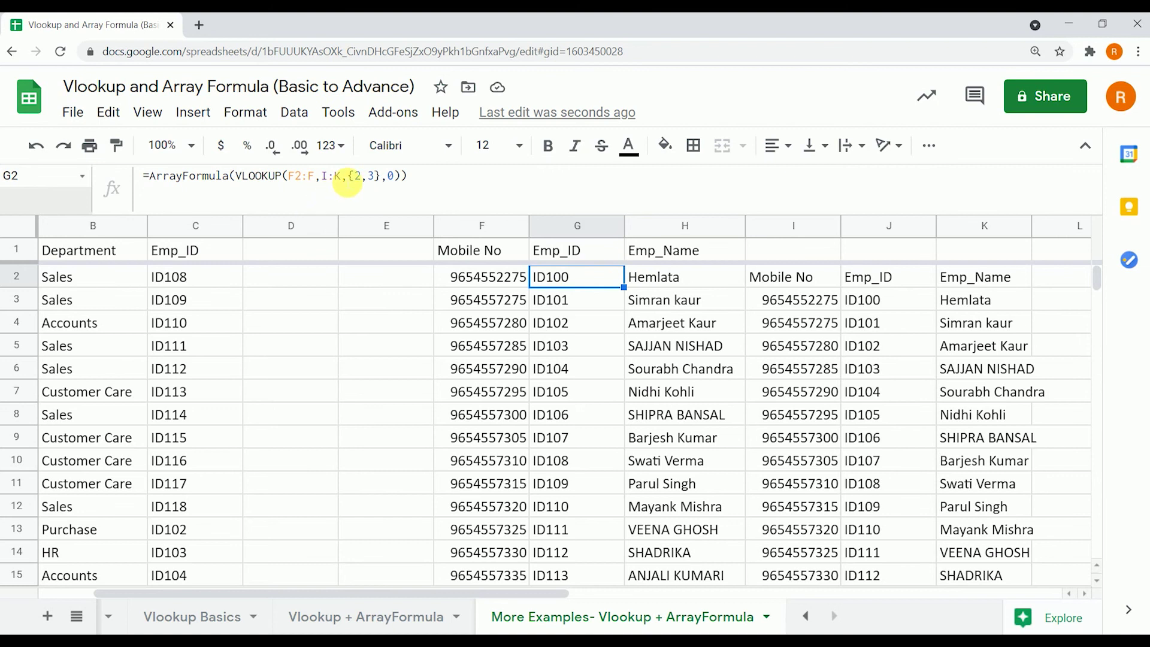
left_click(347, 180)
left_click_drag(345, 179, 331, 178)
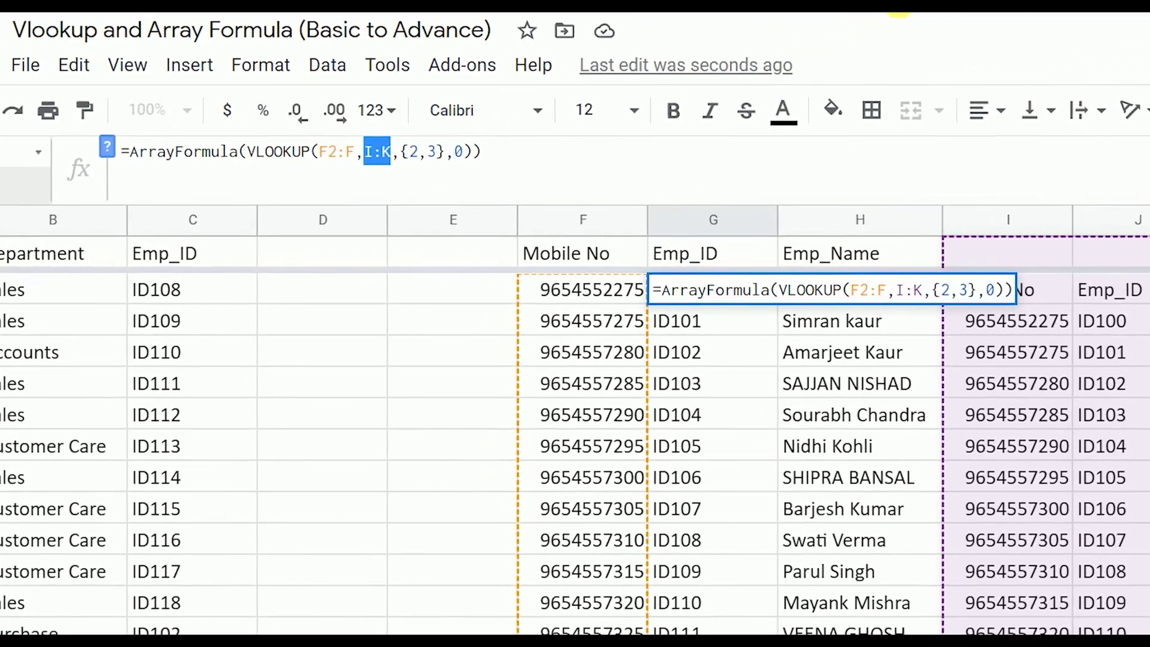
key("ctrl+v")
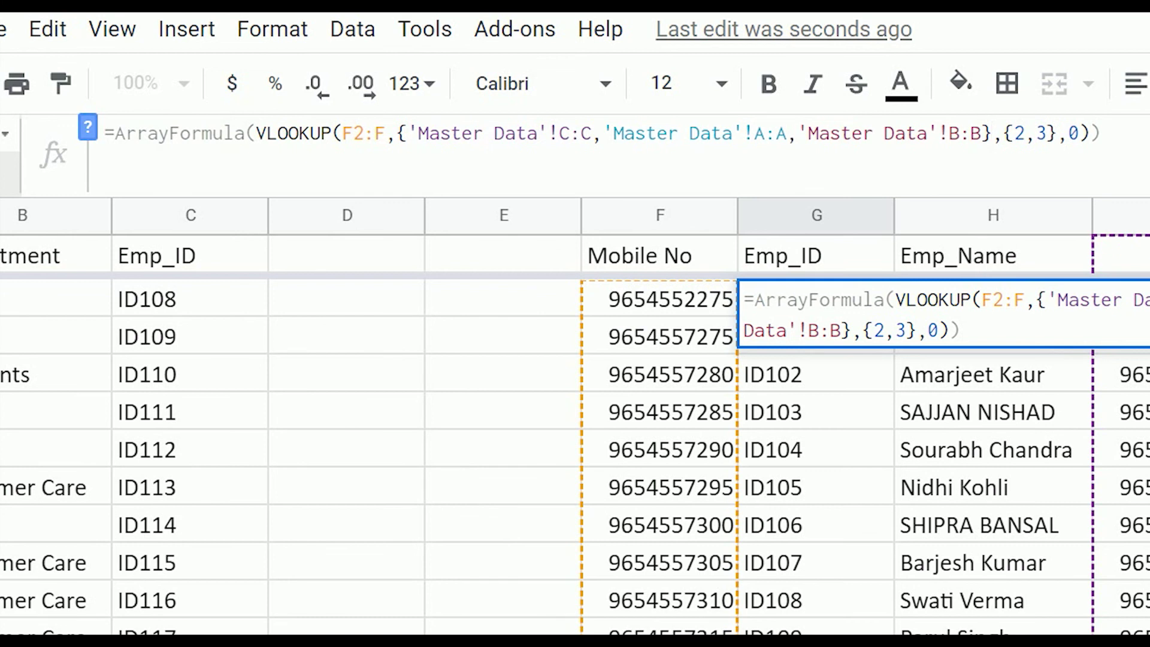
key("Return")
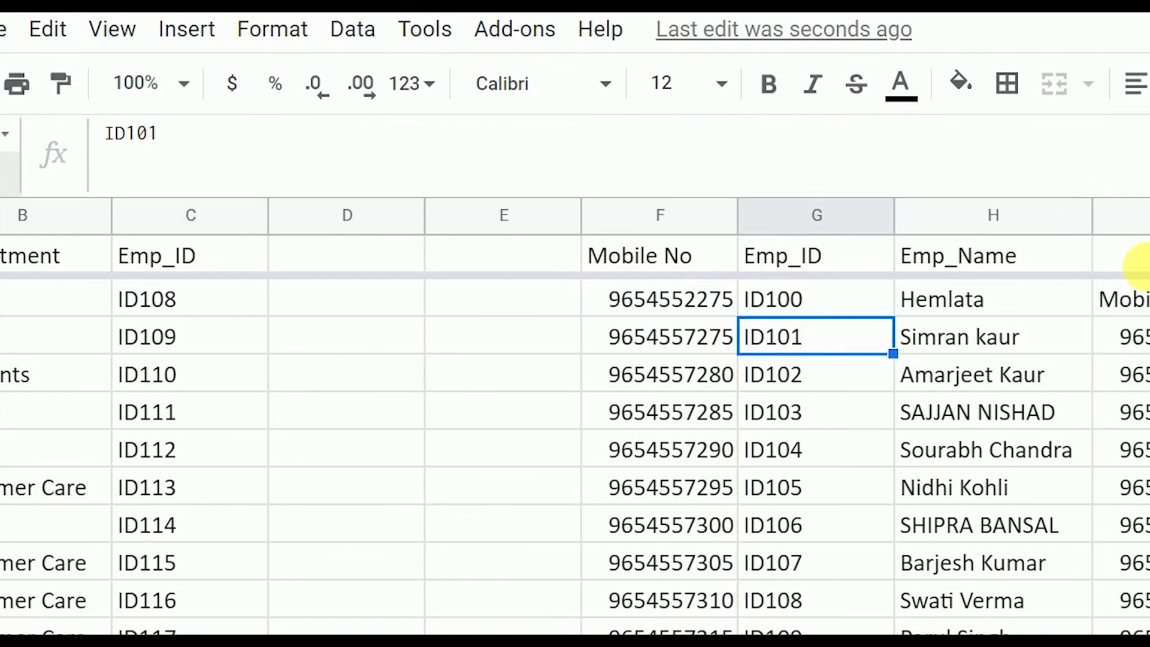
- Delete the helper array formula from I2 and check the G2 formula and its results
left_click(1138, 299)
key("Delete")
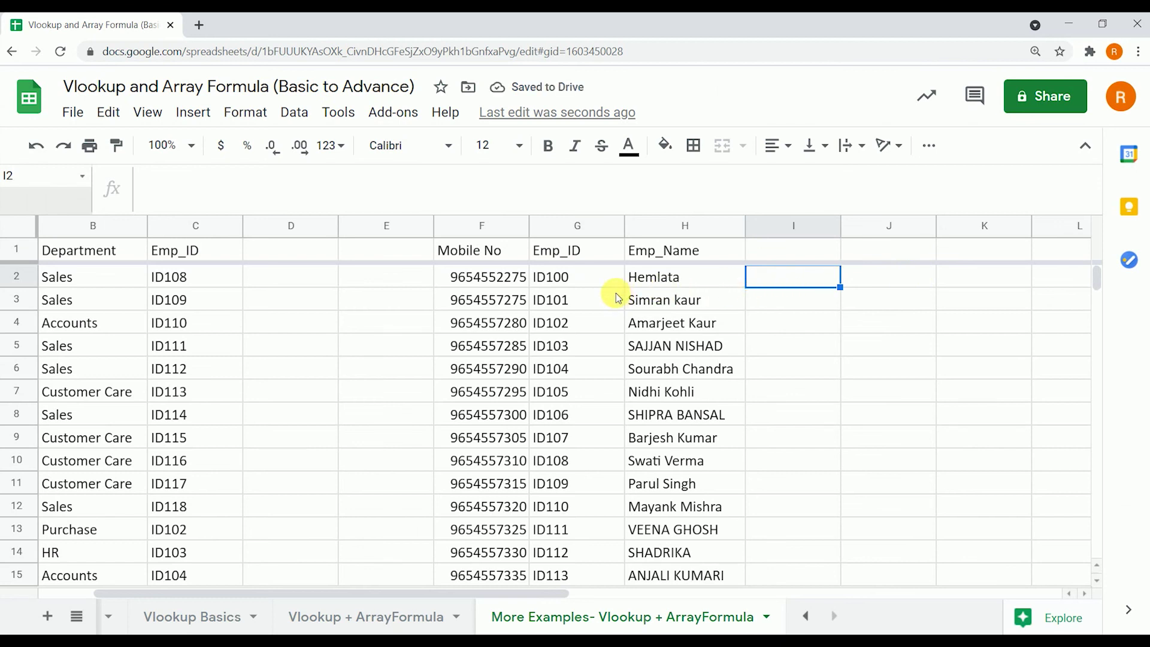
left_click(606, 278)
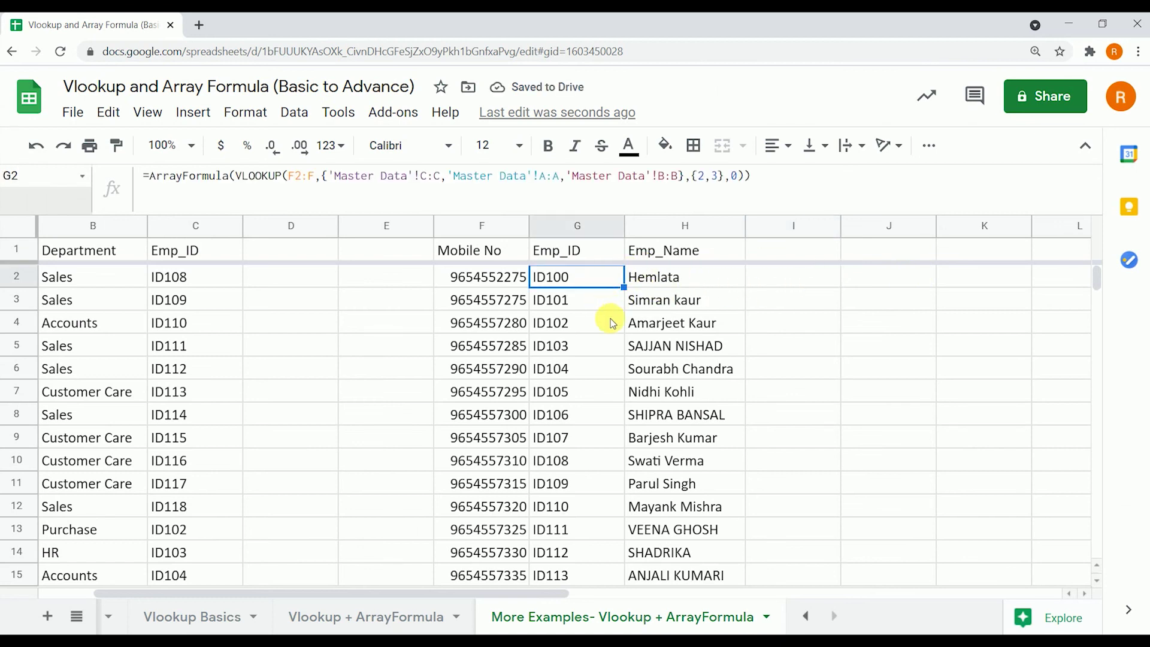
scroll(676, 347, "down", 3)
scroll(697, 369, "up", 2)
scroll(701, 371, "up", 1)
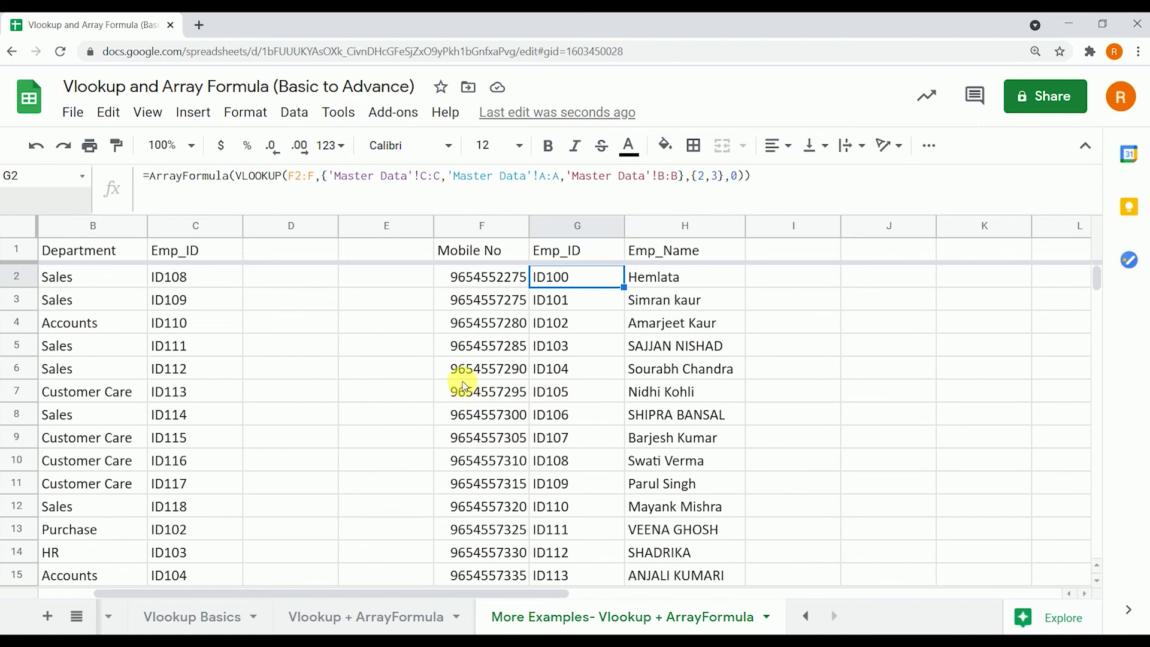
- Compare the Emp_ID and Emp_Name returned for the mobile number in F7 with row 7 of Master Data
left_click(503, 394)
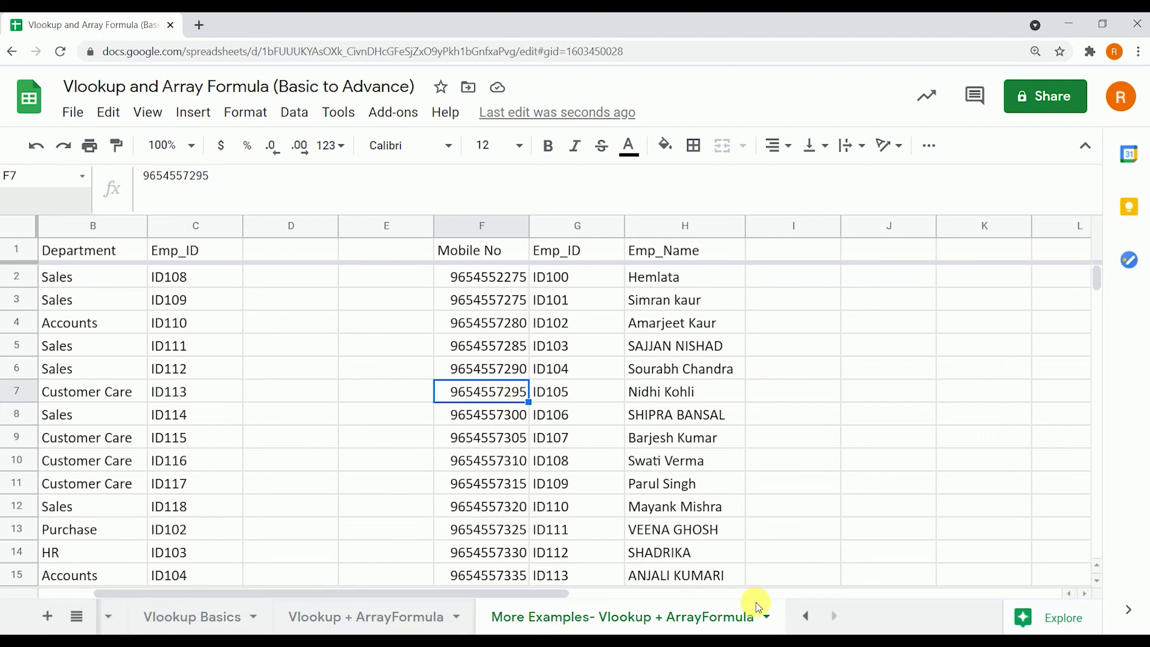
left_click(806, 617)
left_click(175, 616)
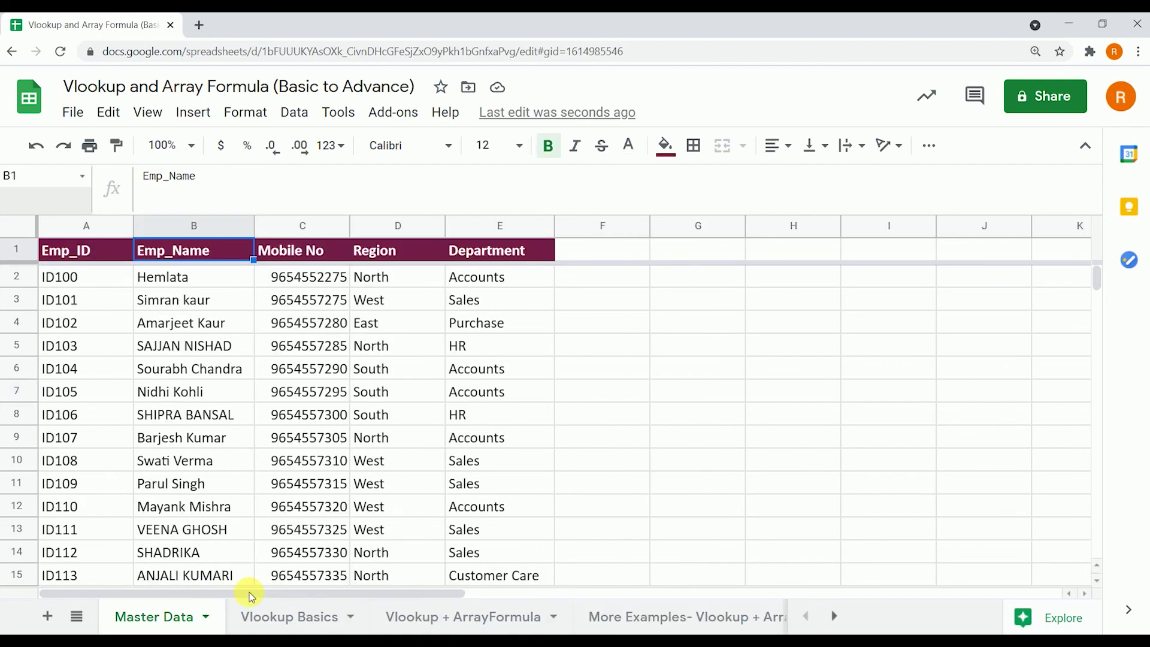
left_click(197, 393)
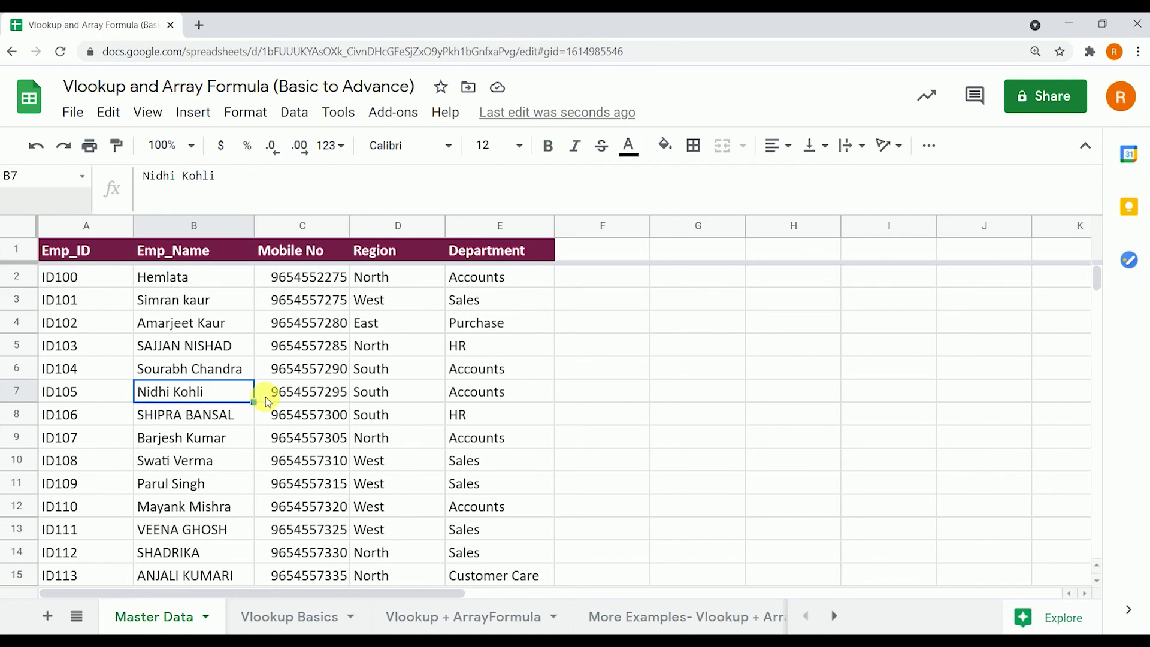
left_click(301, 400)
left_click(467, 398)
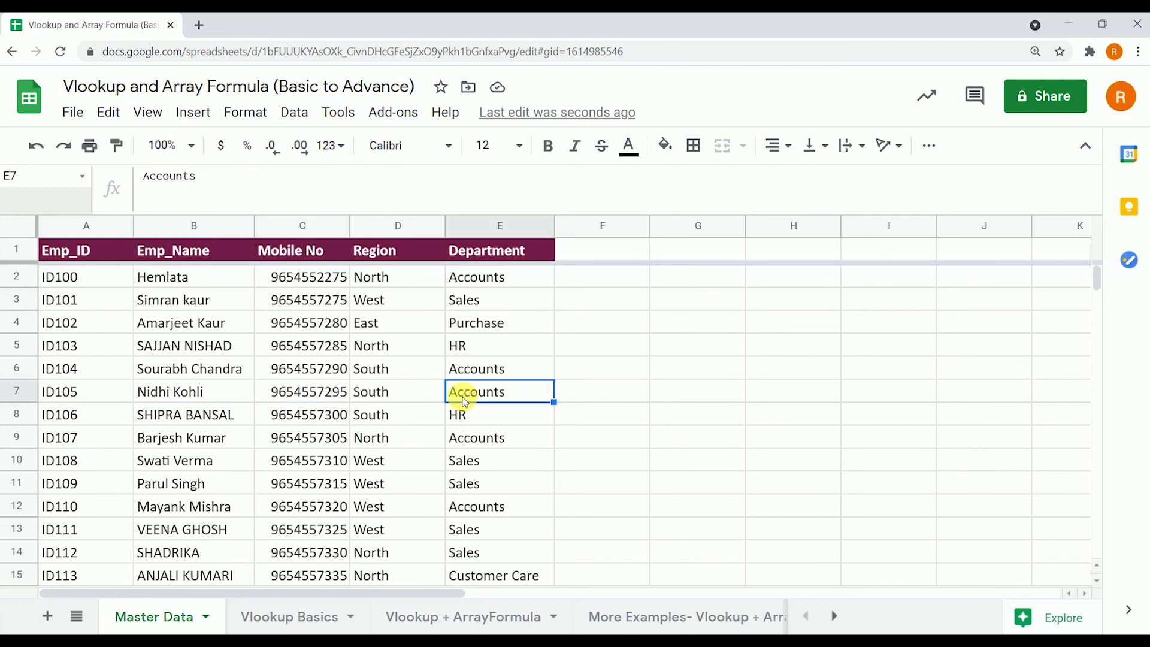
left_click(406, 396)
left_click(677, 615)
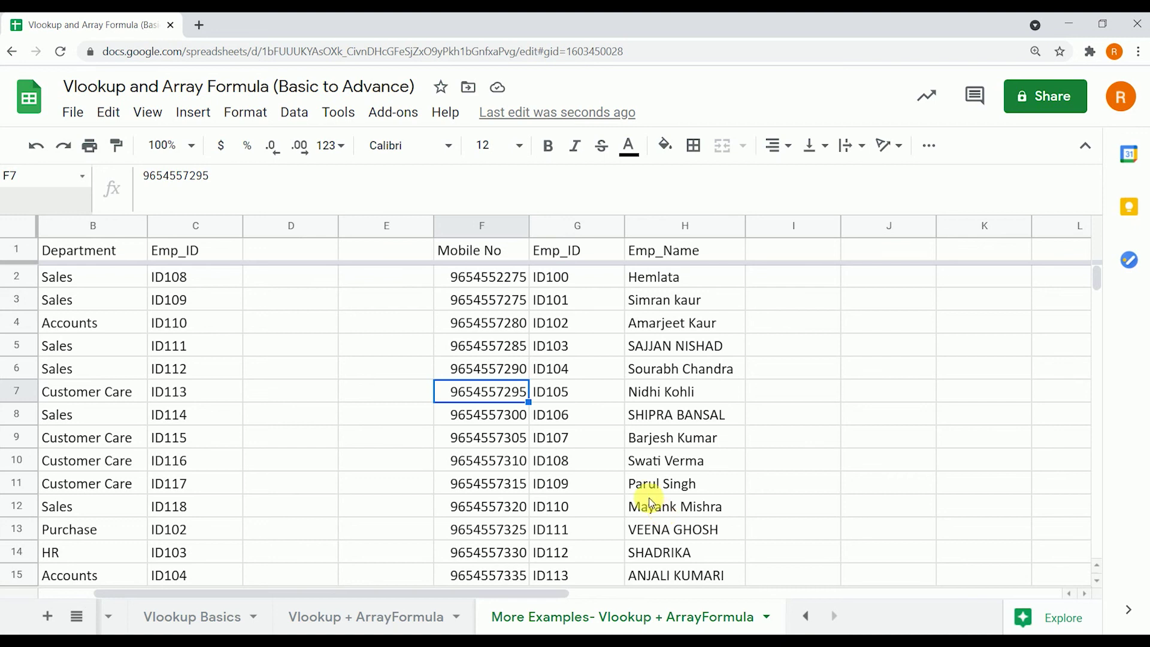
left_click(505, 285)
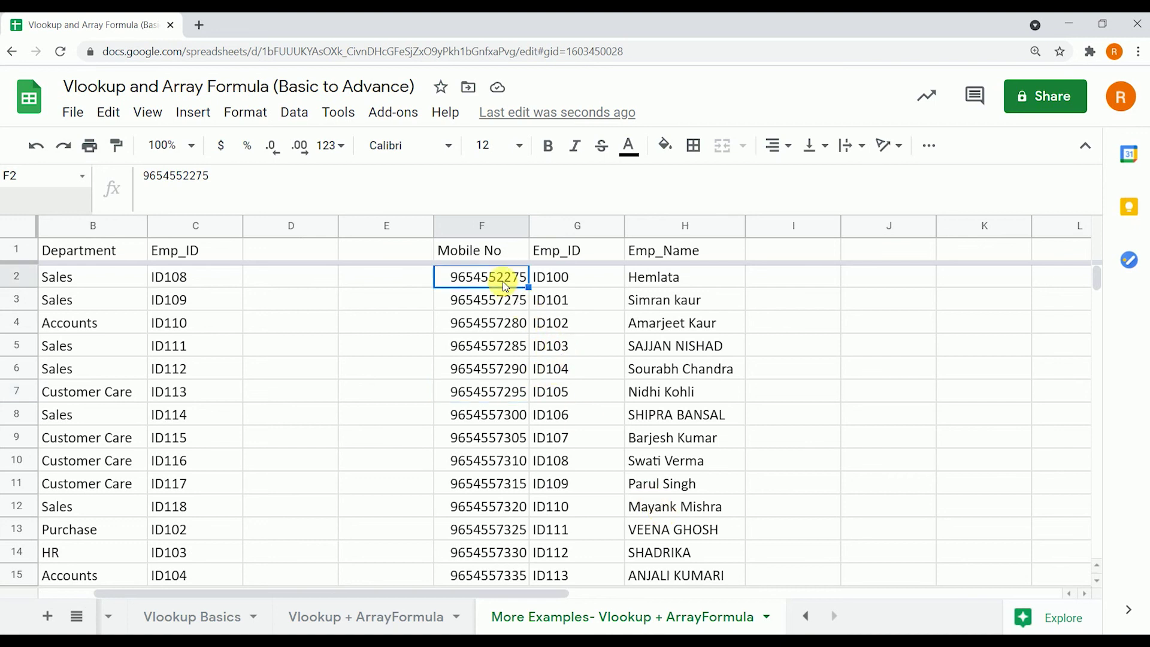
- Wrap the VLOOKUP in G2 with IFERROR inside the ArrayFormula to blank the errors below the last mobile number
left_click(540, 281)
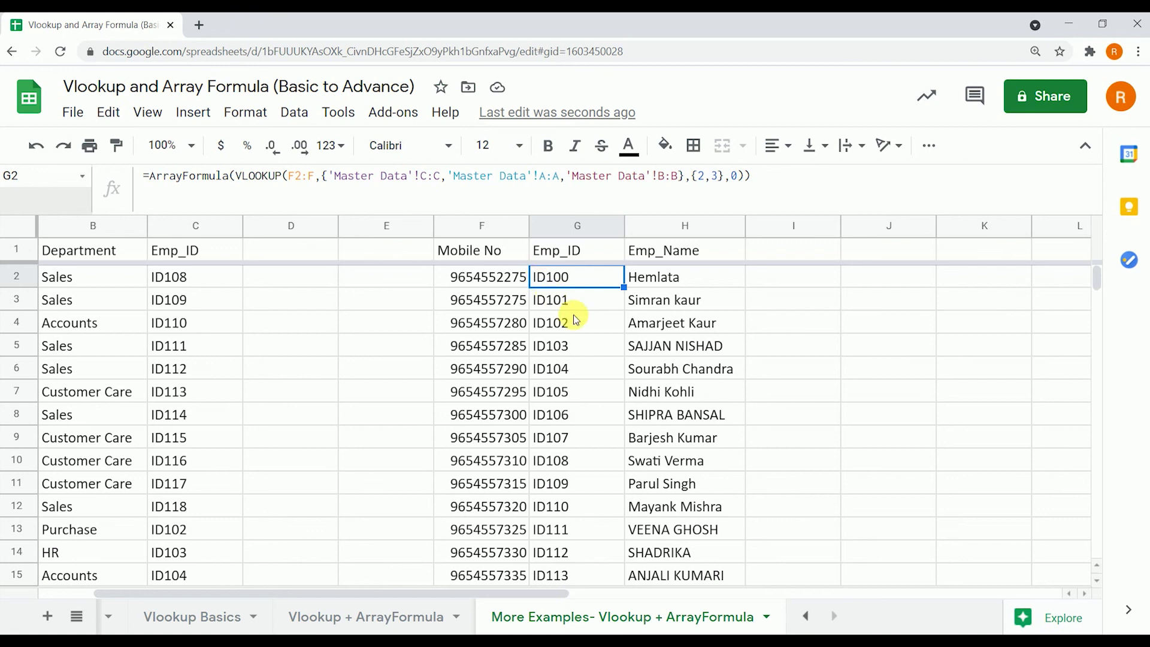
scroll(573, 315, "down", 4)
scroll(699, 346, "up", 2)
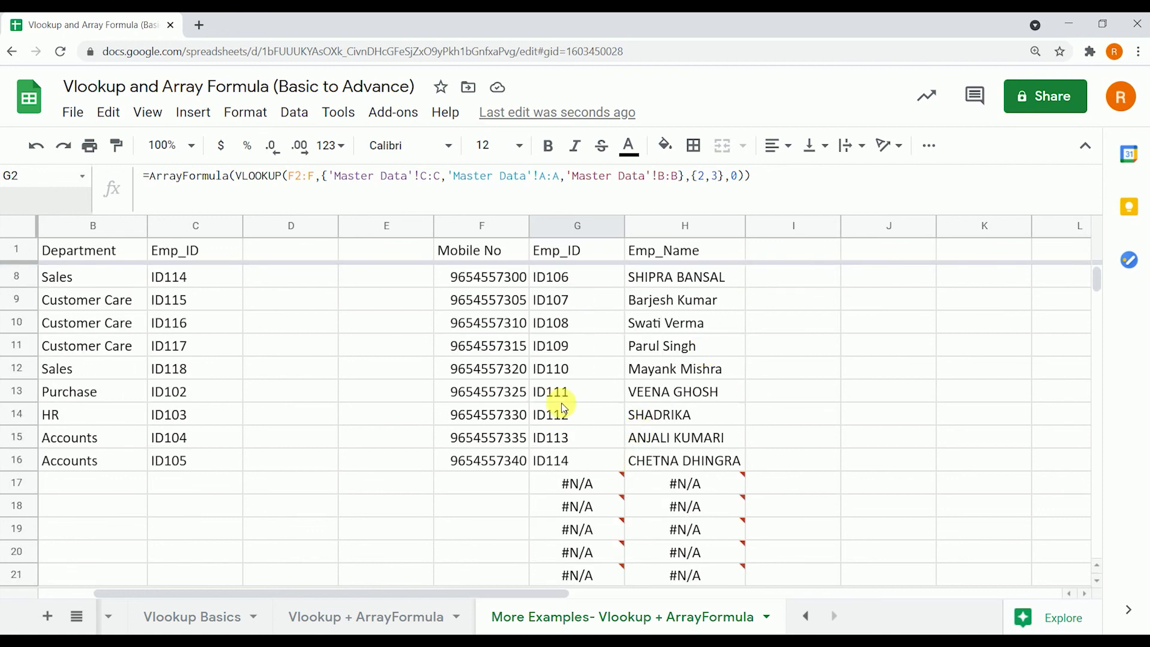
scroll(563, 409, "up", 3)
left_click_drag(235, 175, 746, 210)
key("ctrl+c")
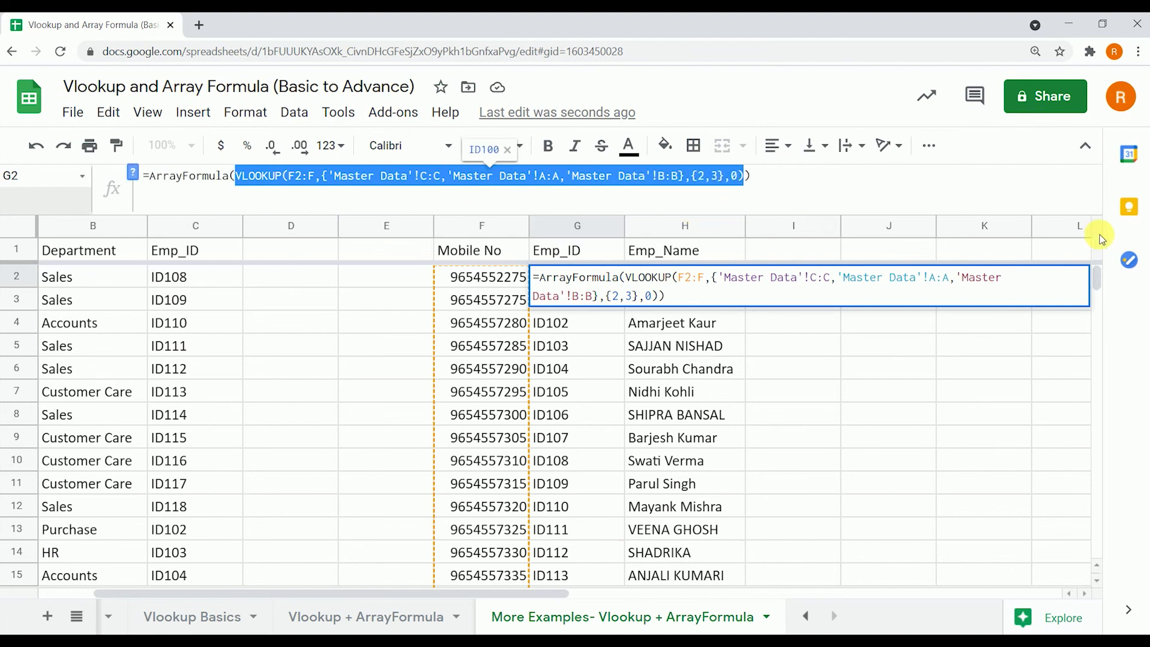
key("Delete")
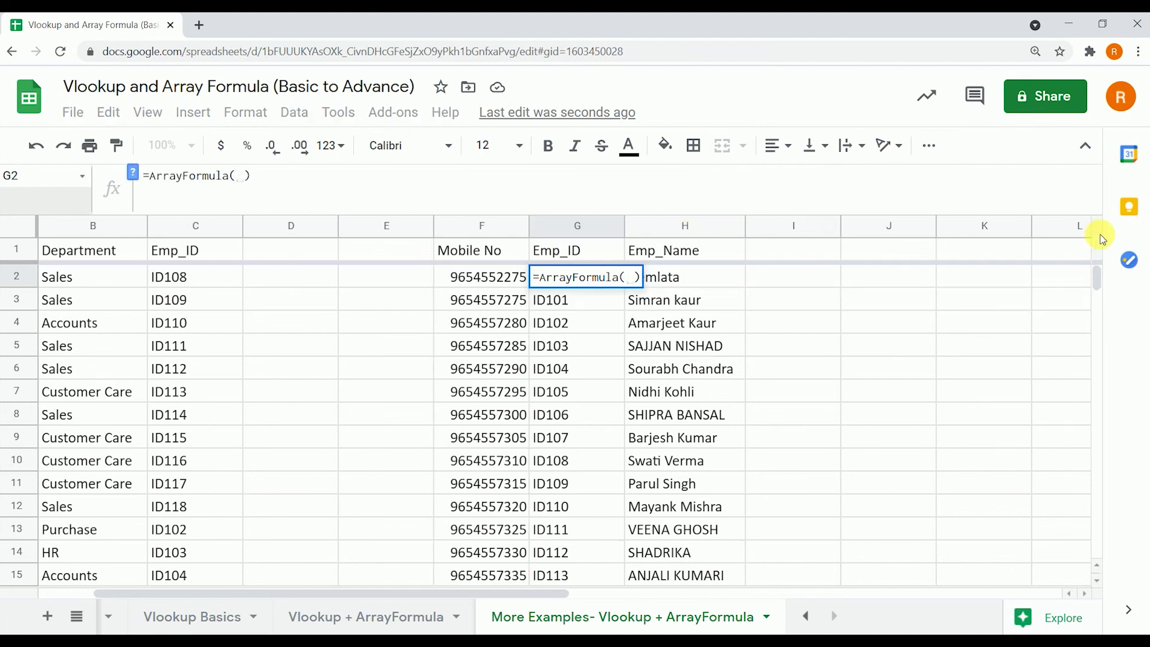
type("IFERROR")
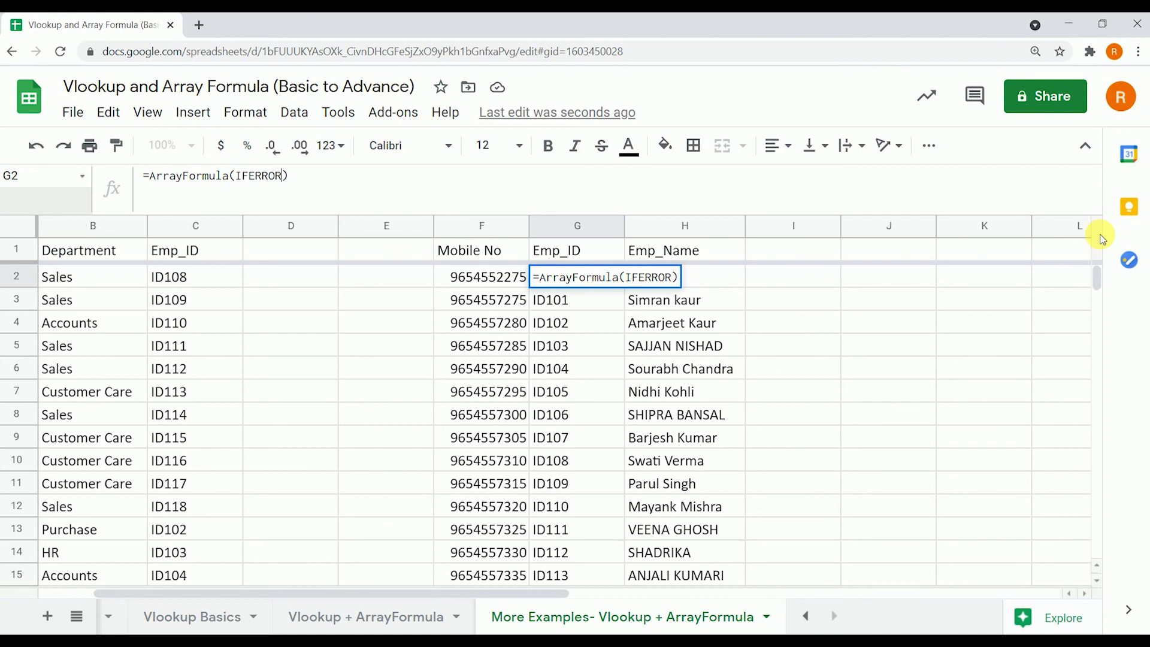
type("(")
key("ctrl+v")
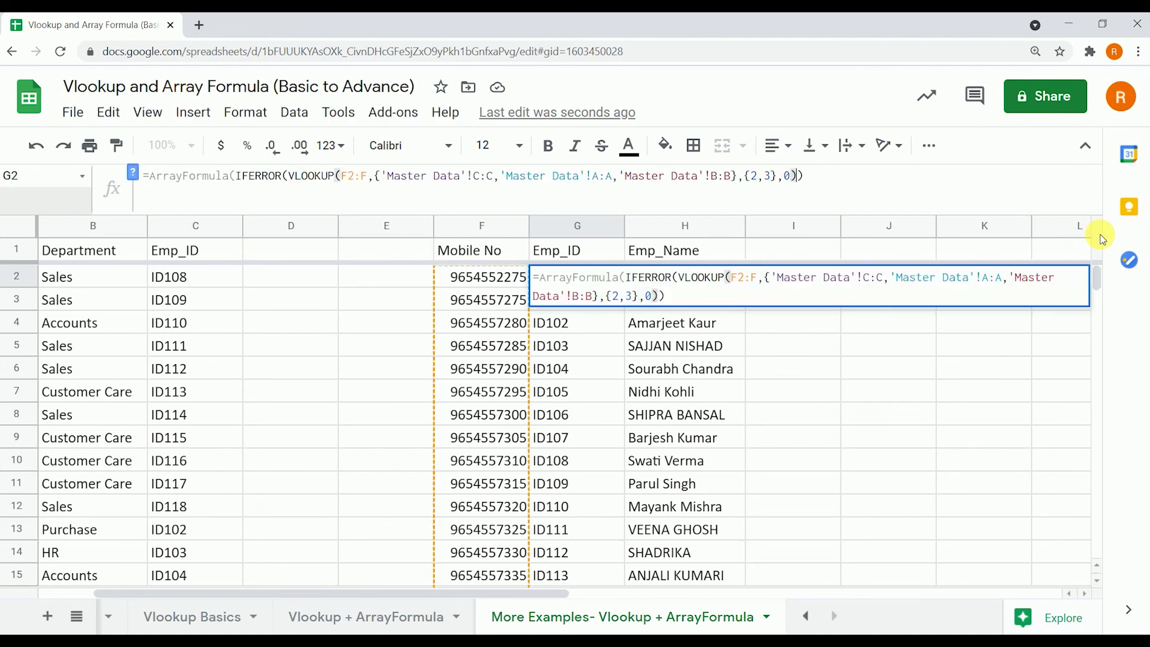
type(")")
key("Return")
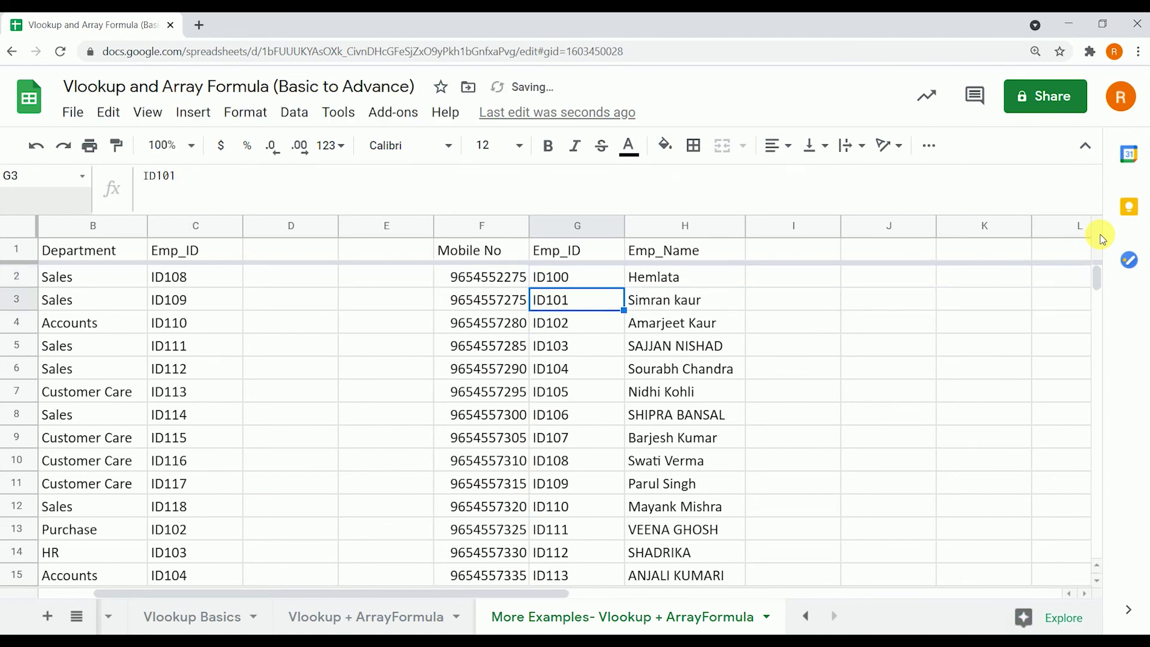
- Check the Emp_ID and Emp_Name columns around and below the last mobile number in row 16
scroll(580, 431, "down", 5)
scroll(518, 359, "up", 2)
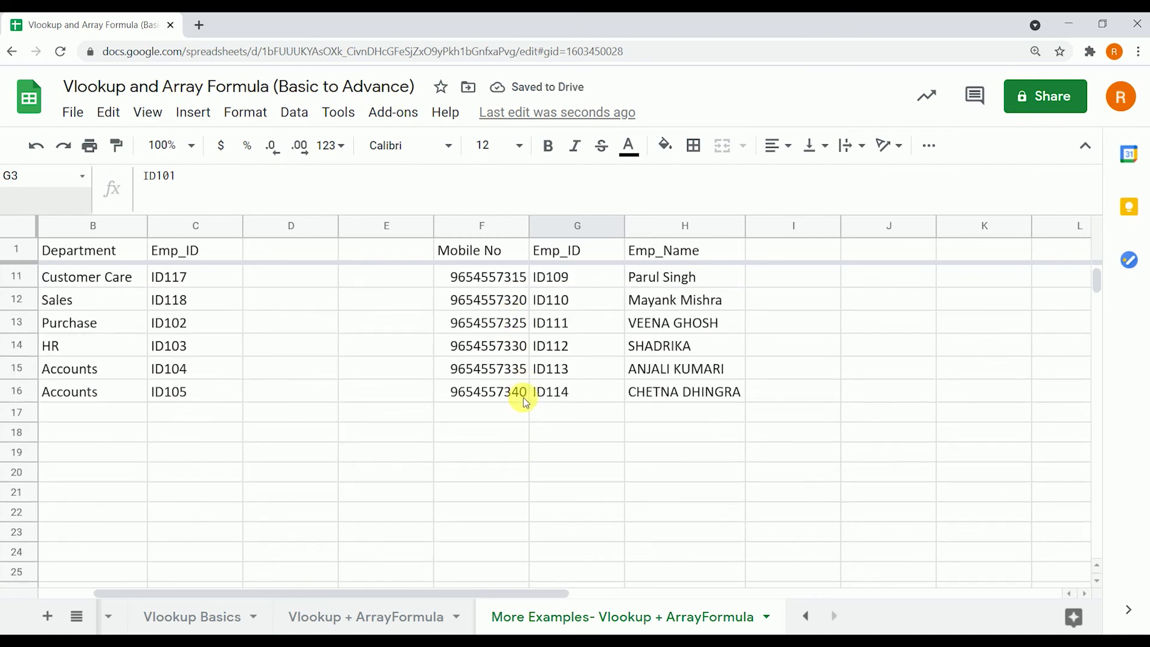
left_click(522, 397)
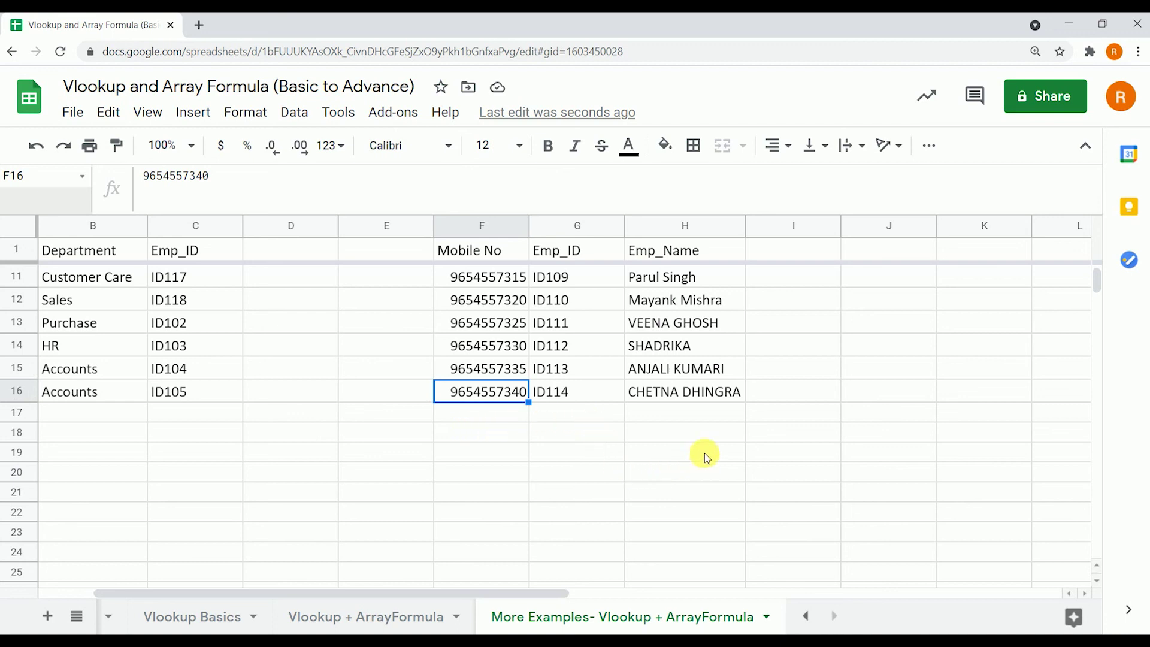
scroll(705, 456, "up", 1)
scroll(706, 458, "up", 2)
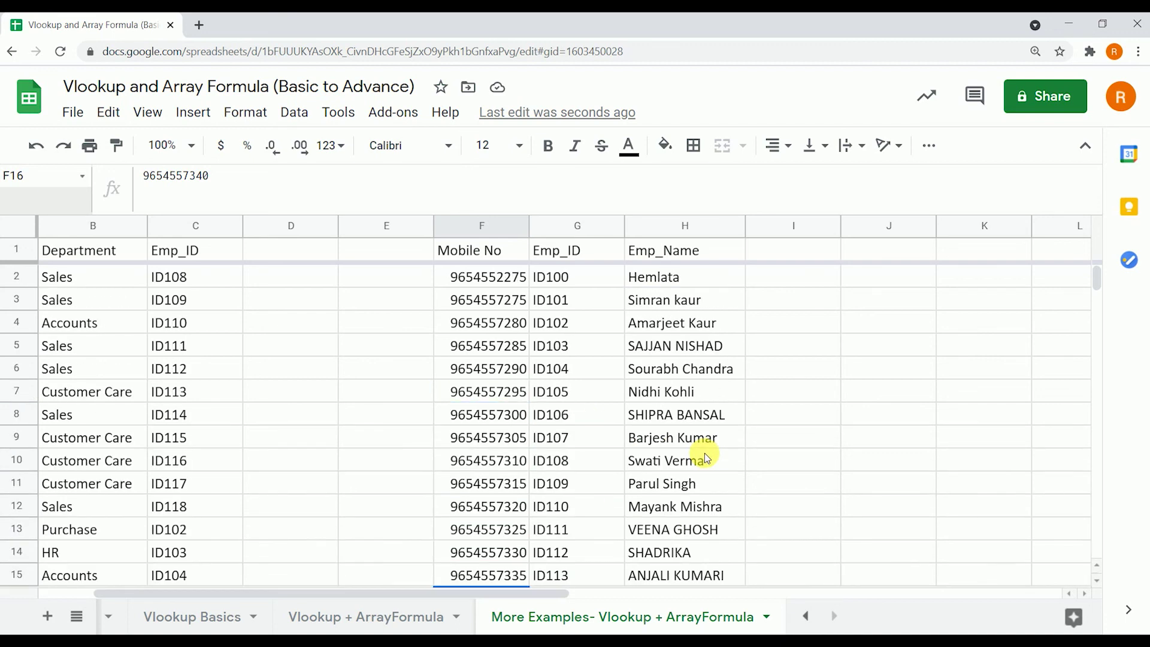